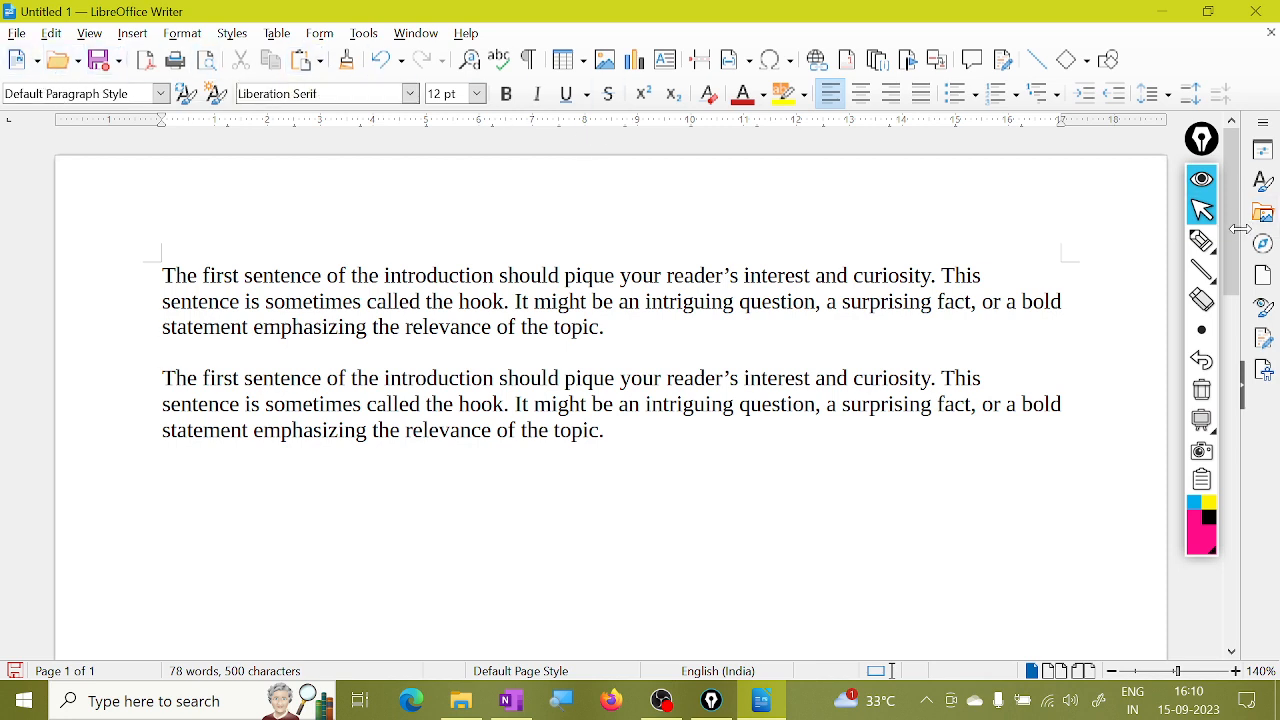
Scribble pink emphasis strokes and handwriting over the page, then erase all the annotations.
click(1202, 240)
drag(557, 66, 624, 36)
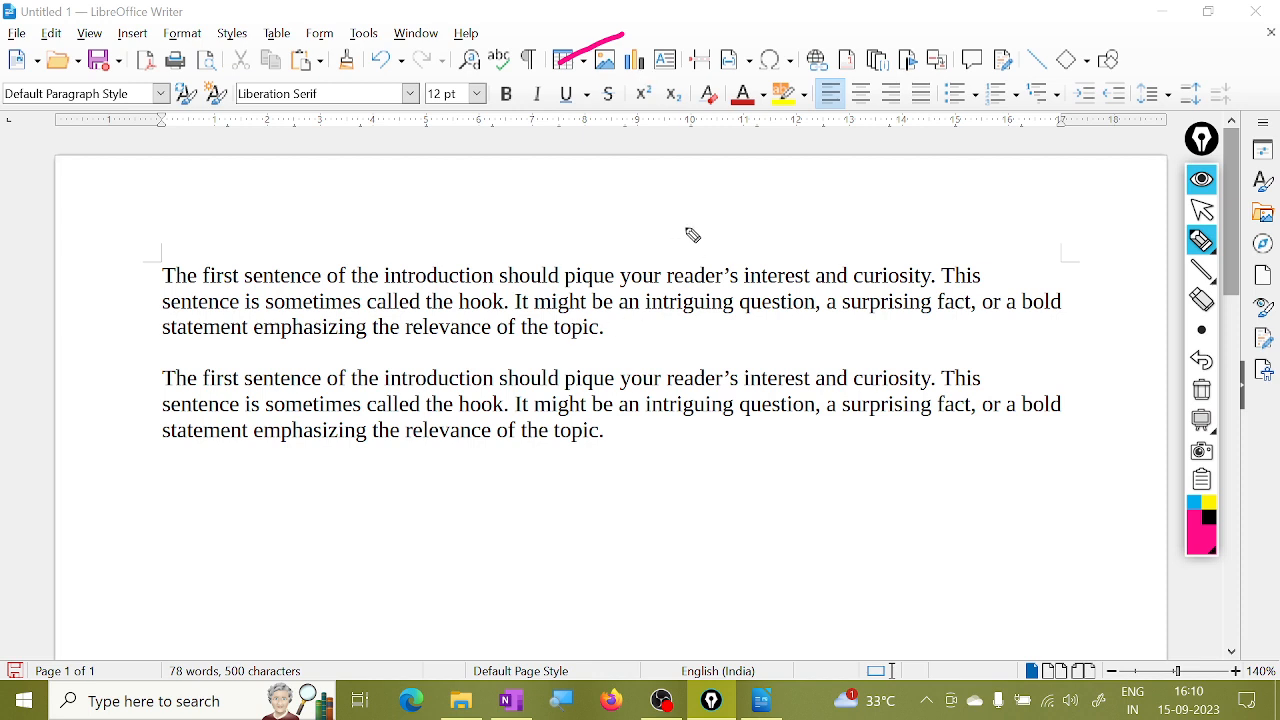
drag(650, 112, 736, 72)
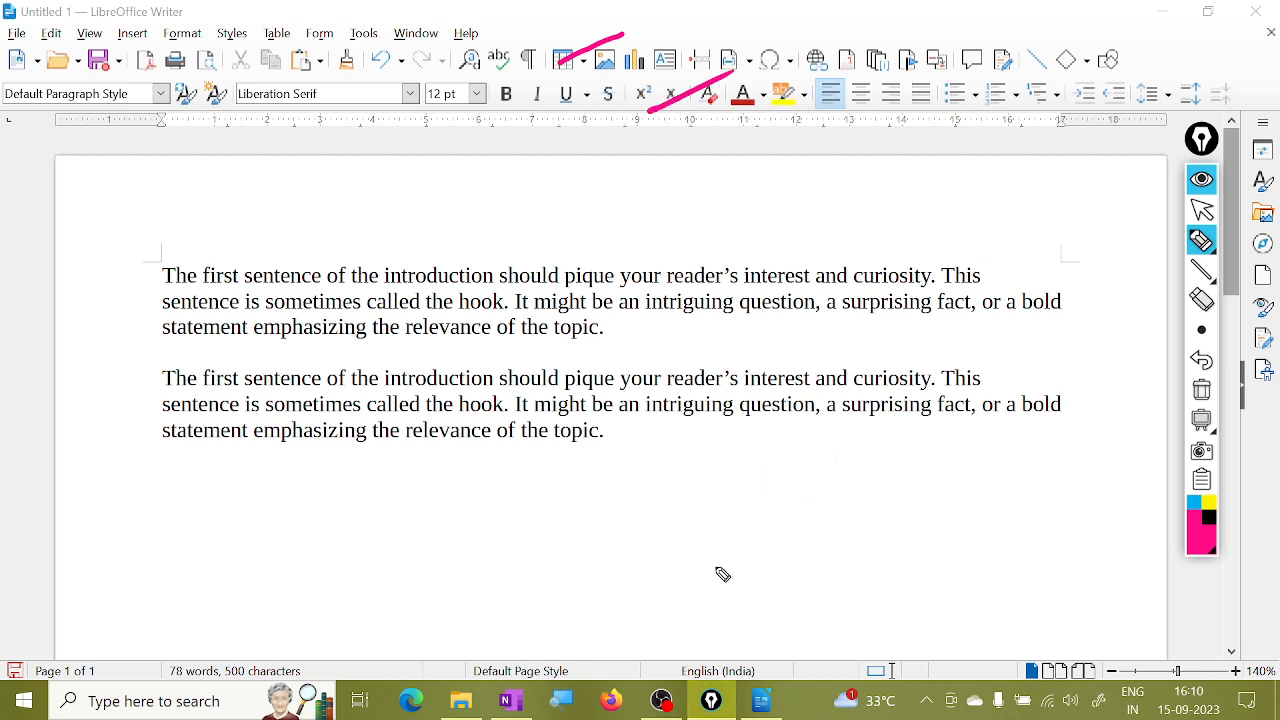
mouse_move(625, 193)
mouse_down()
mouse_move(640, 258)
mouse_move(655, 186)
mouse_up()
mouse_move(657, 205)
mouse_down()
mouse_move(695, 210)
mouse_move(736, 190)
mouse_up()
drag(700, 276, 784, 222)
mouse_move(826, 200)
mouse_down()
mouse_move(832, 255)
mouse_move(906, 192)
mouse_up()
drag(845, 298, 903, 254)
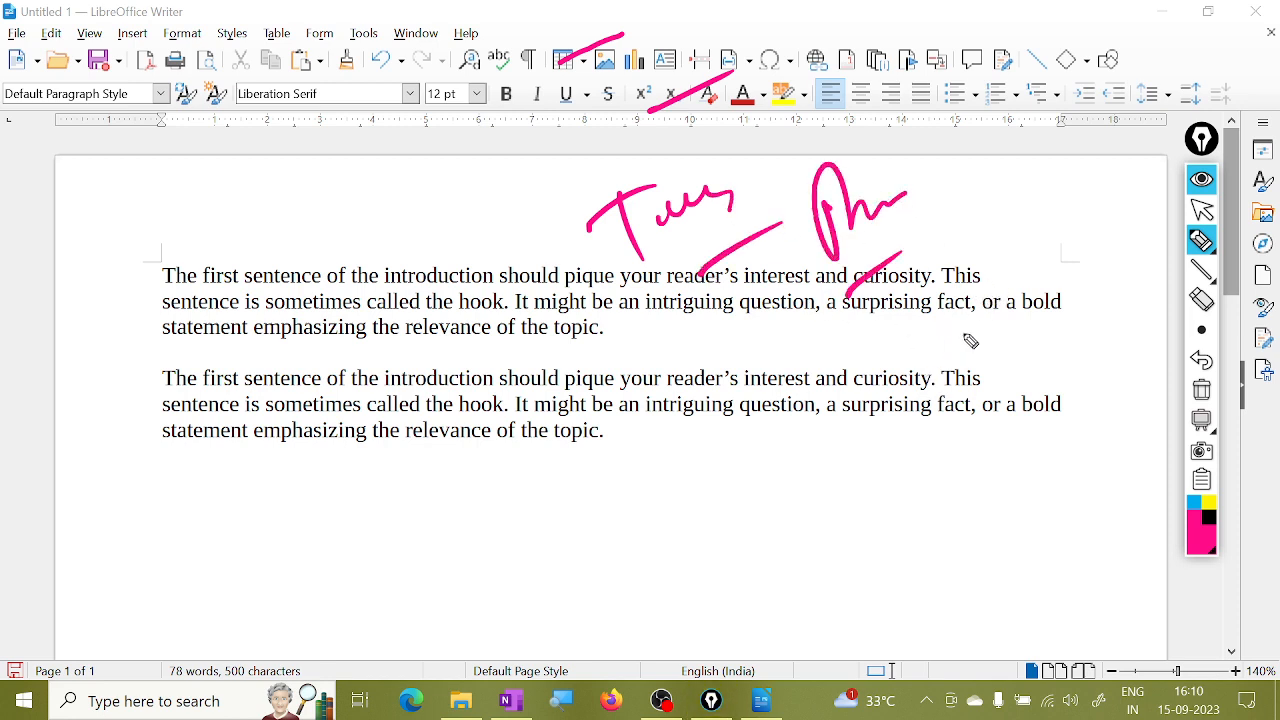
drag(19, 14, 29, 8)
click(1201, 388)
click(1202, 209)
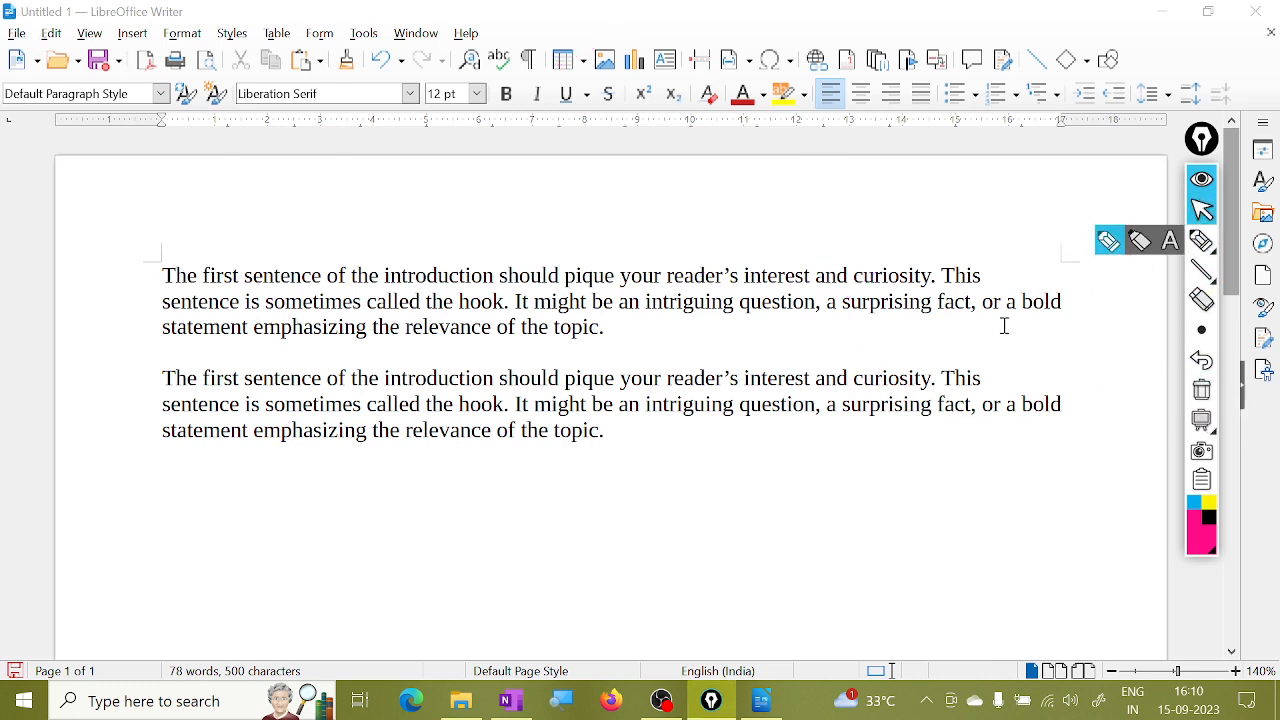
Create a new blank text document, Untitled 3, via File > New > Text Document.
click(18, 50)
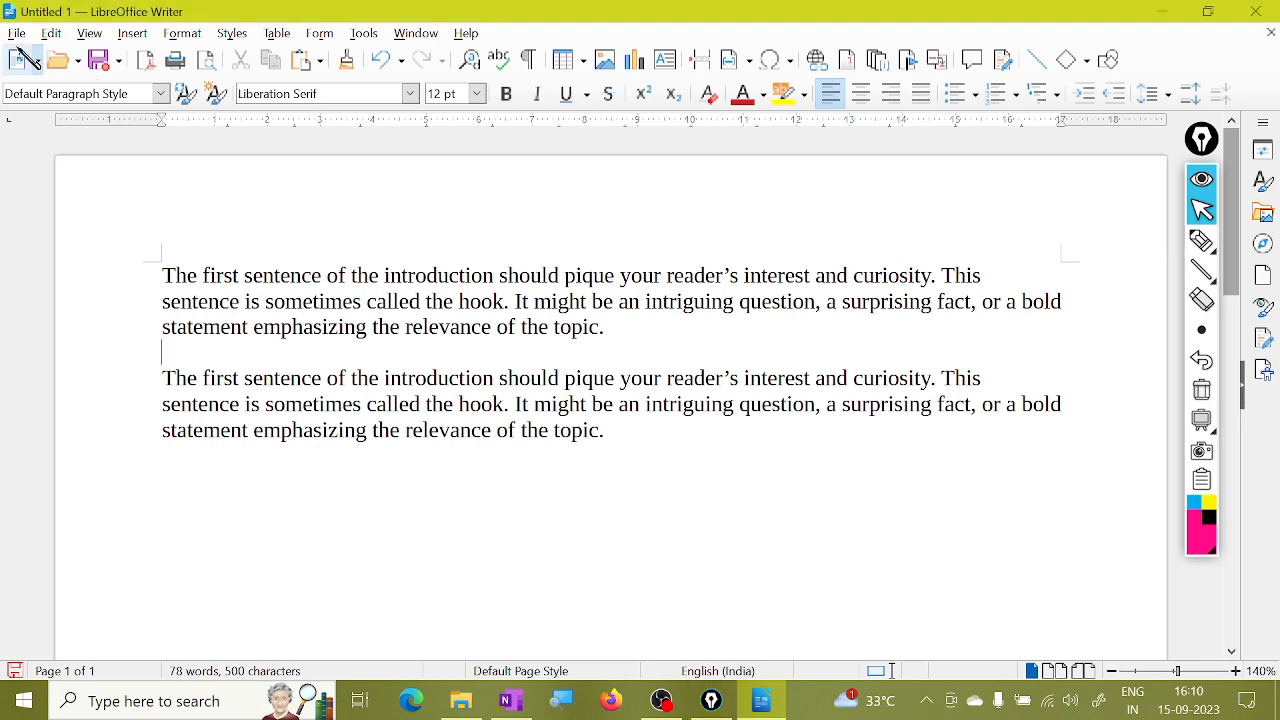
click(16, 33)
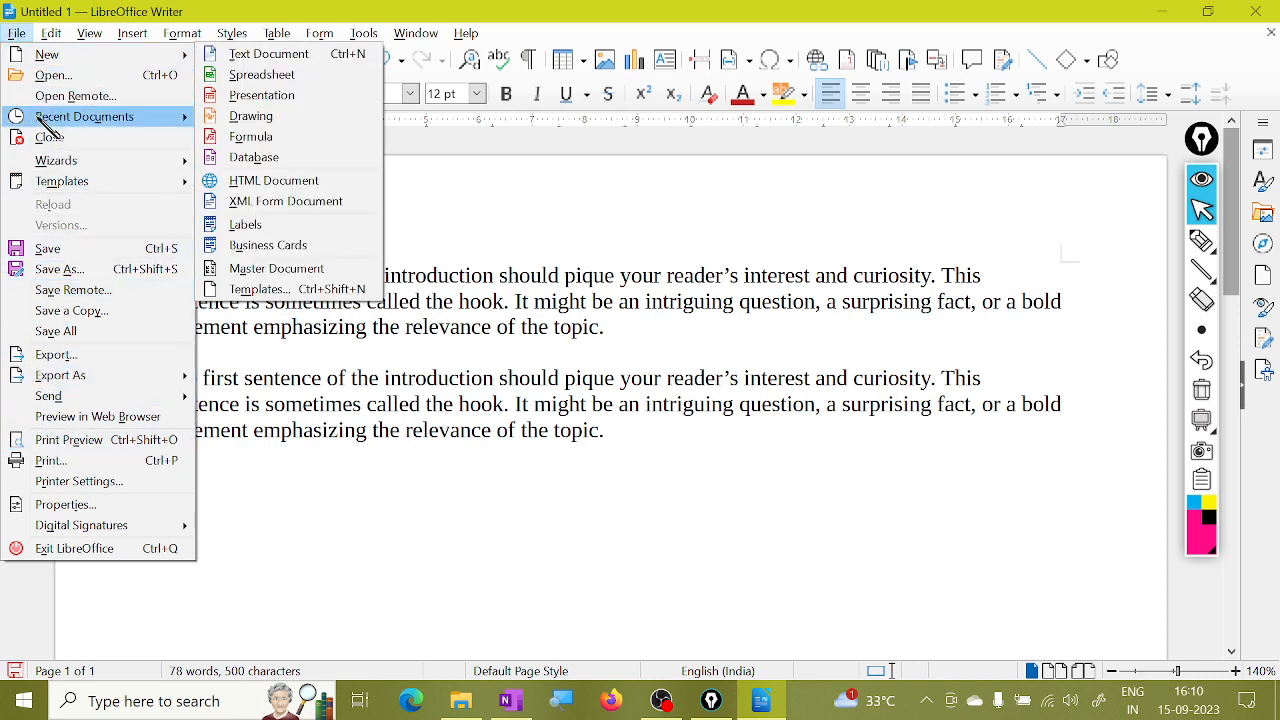
mouse_move(42, 60)
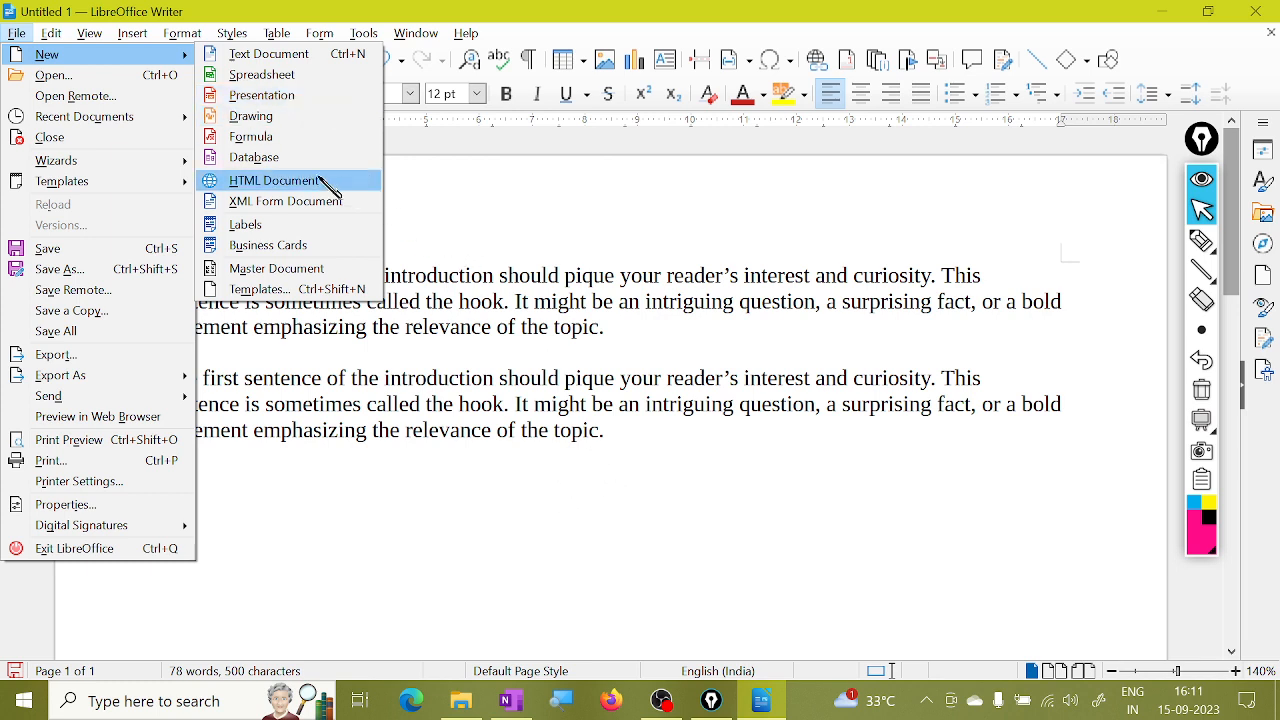
click(309, 64)
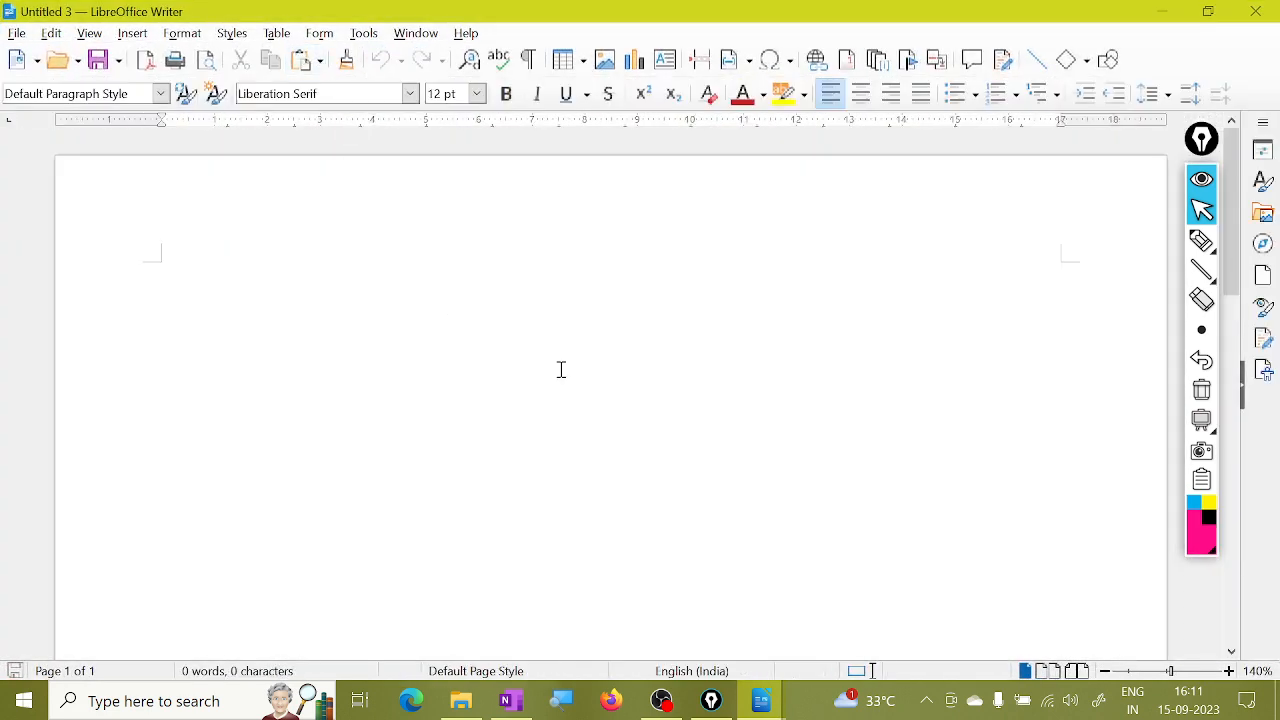
click(1202, 241)
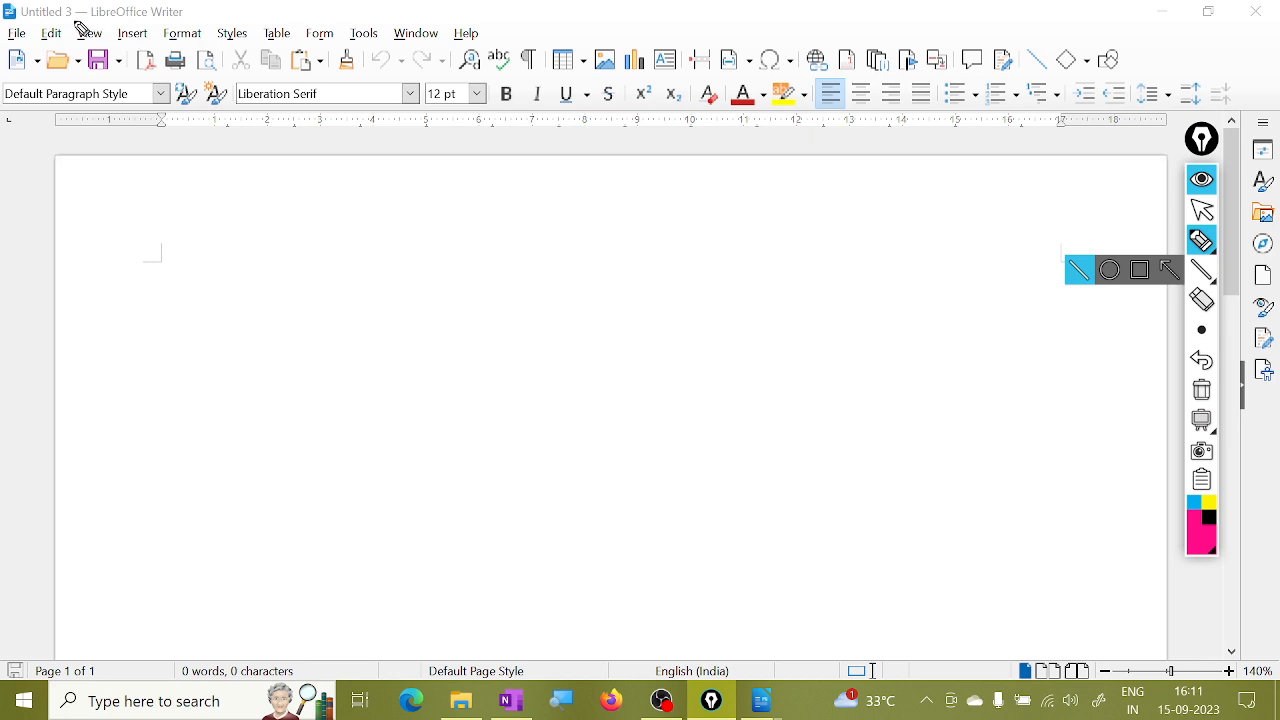
drag(75, 20, 170, 25)
drag(18, 19, 57, 25)
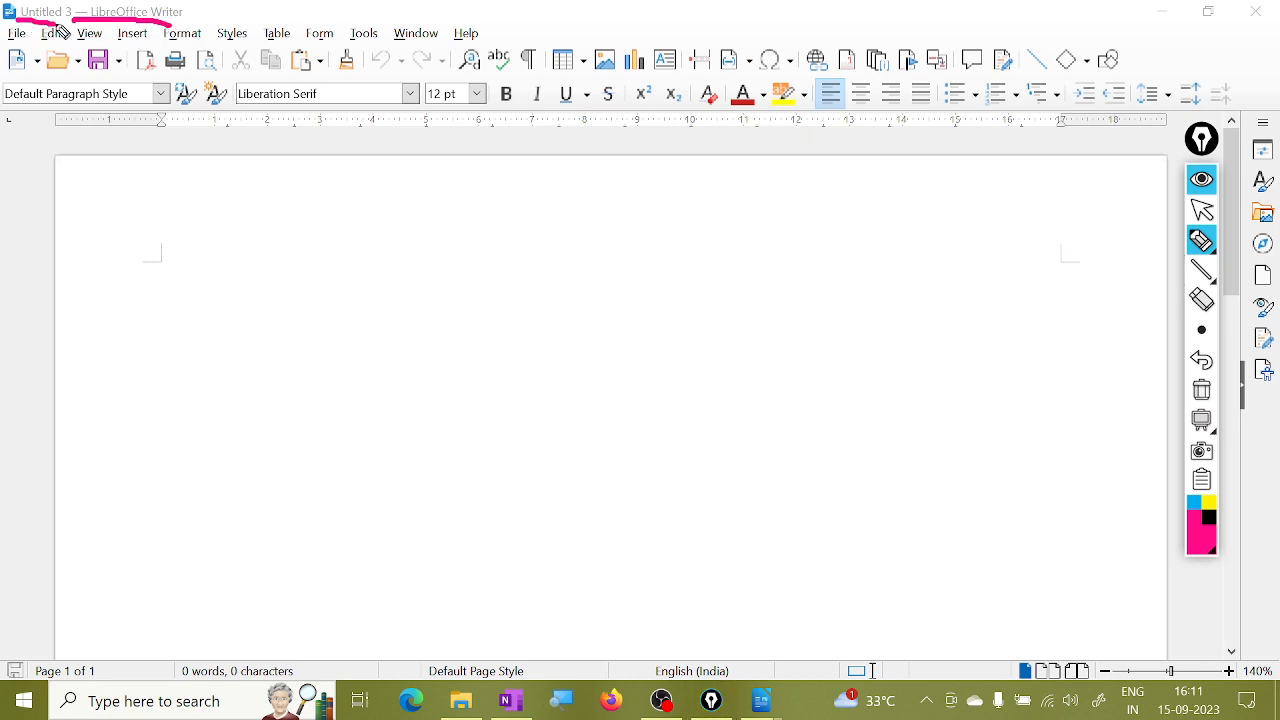
click(1203, 390)
click(1203, 209)
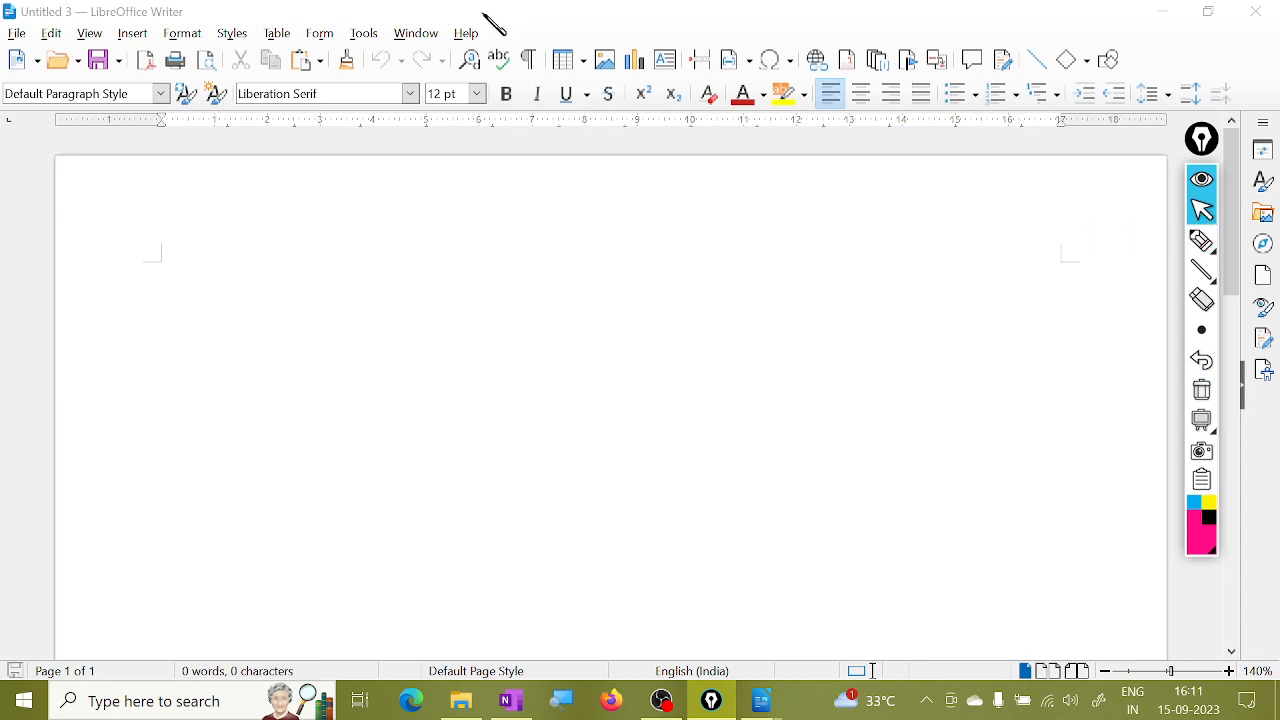
click(524, 20)
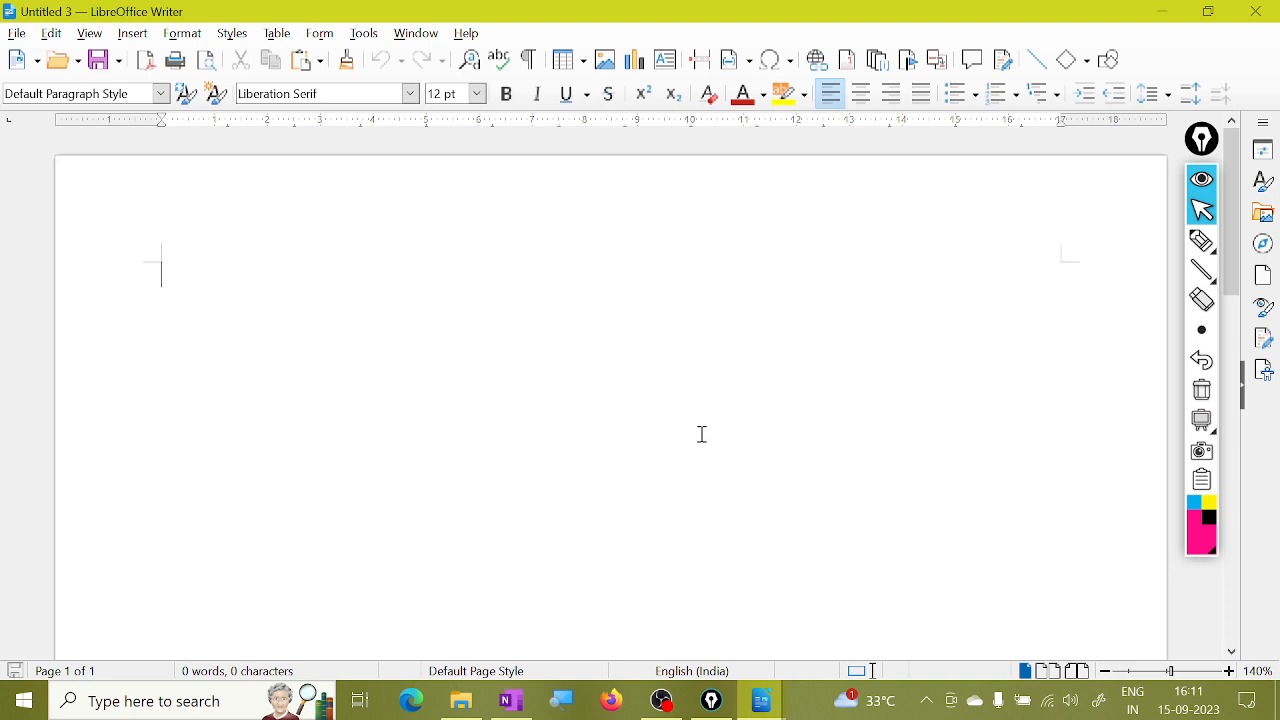
Bring the Untitled 1 document to the front from the taskbar.
click(17, 33)
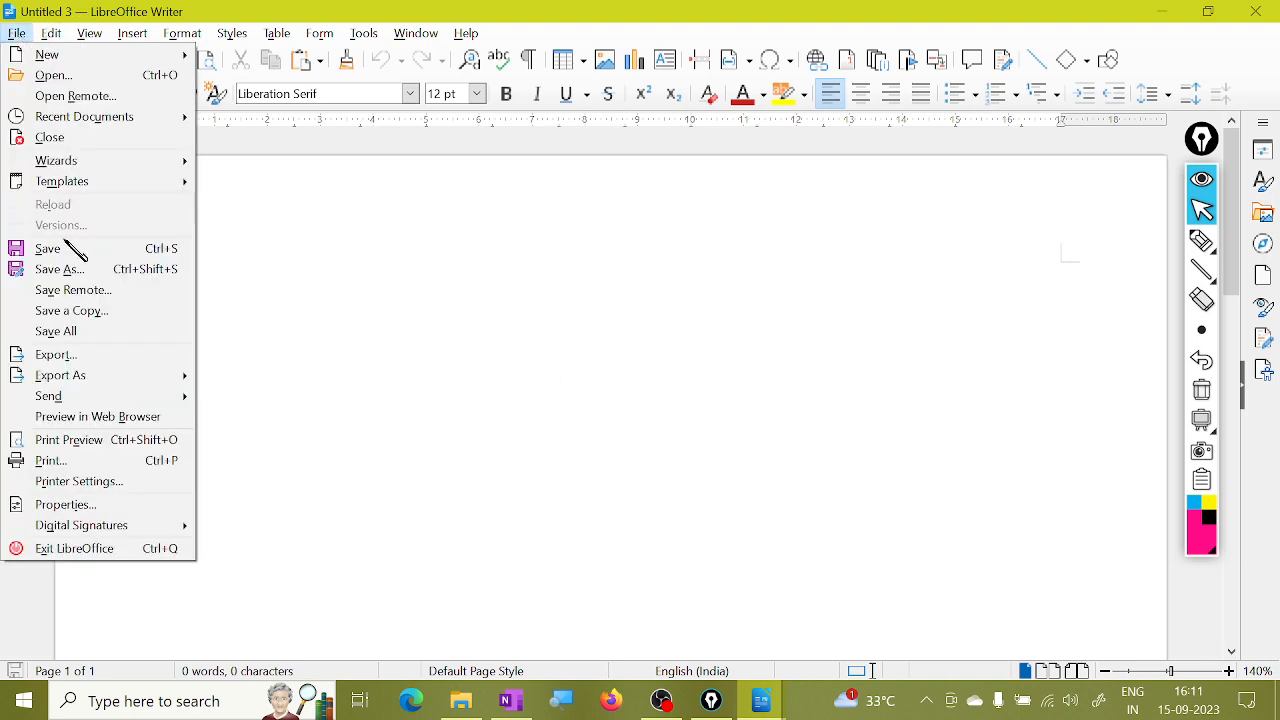
click(612, 478)
mouse_move(762, 700)
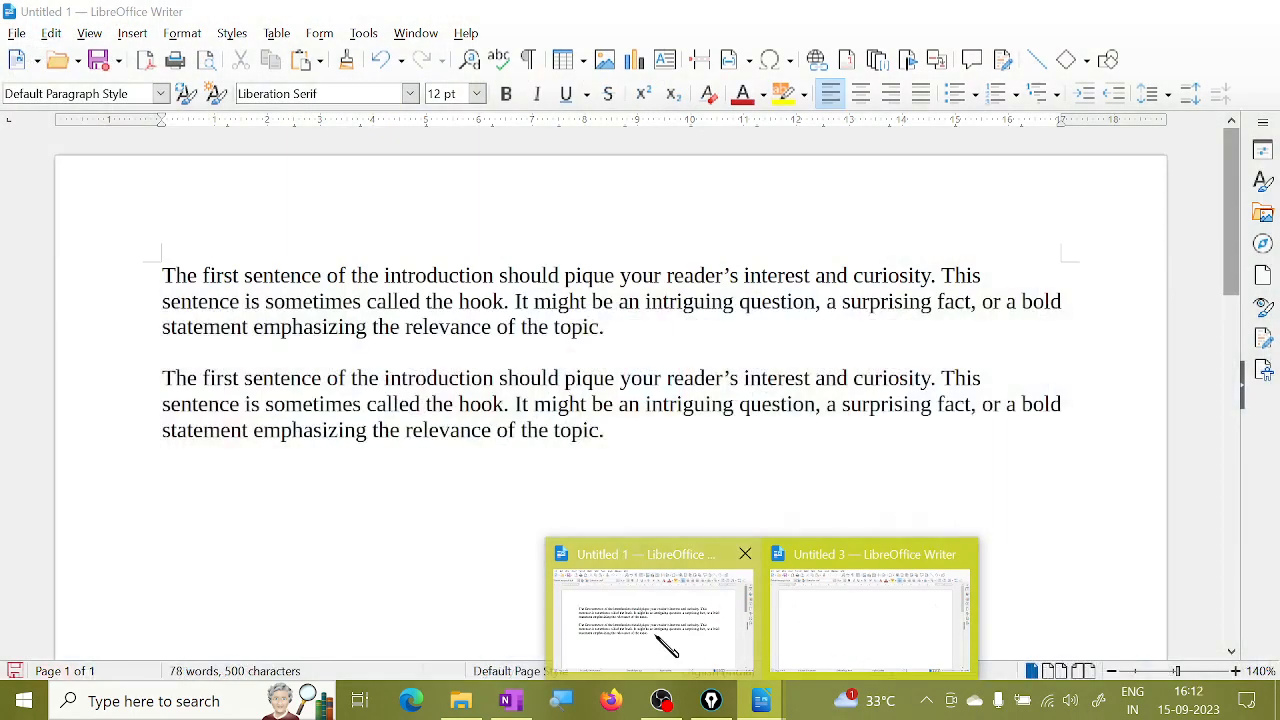
click(688, 634)
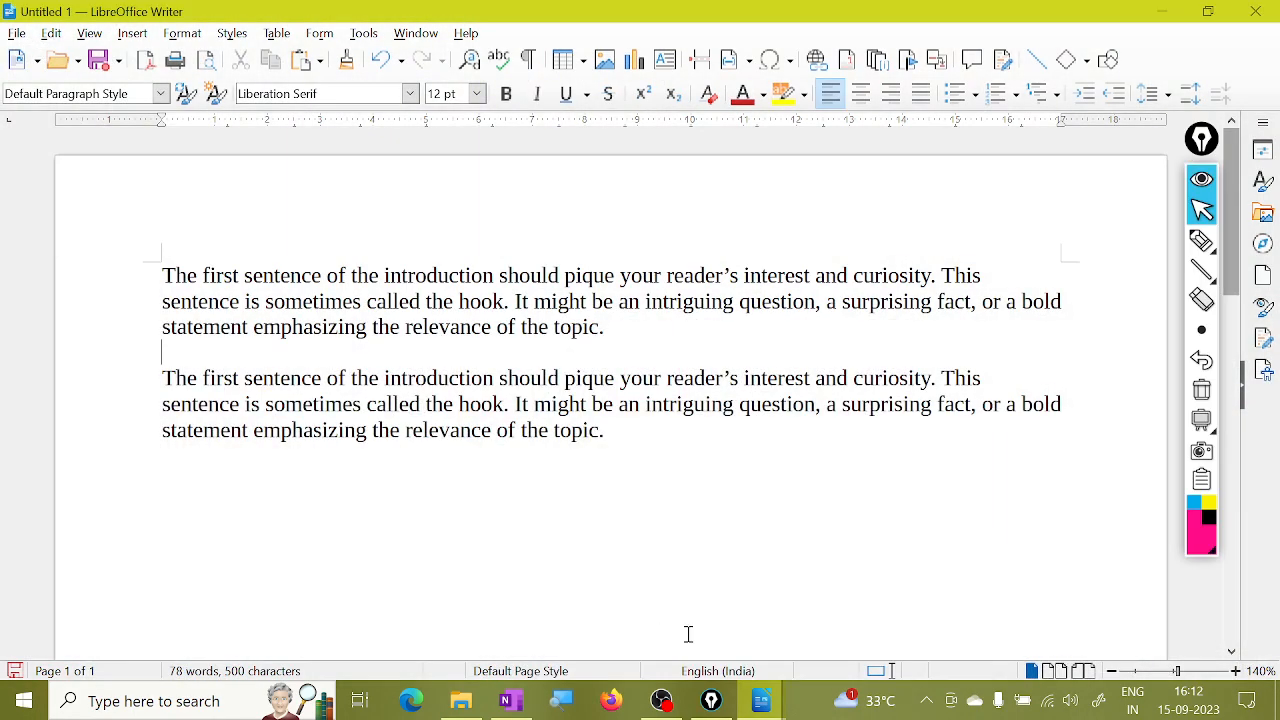
Create blank document Untitled 4, then switch back to Untitled 1 via the taskbar previews.
click(16, 33)
mouse_move(52, 60)
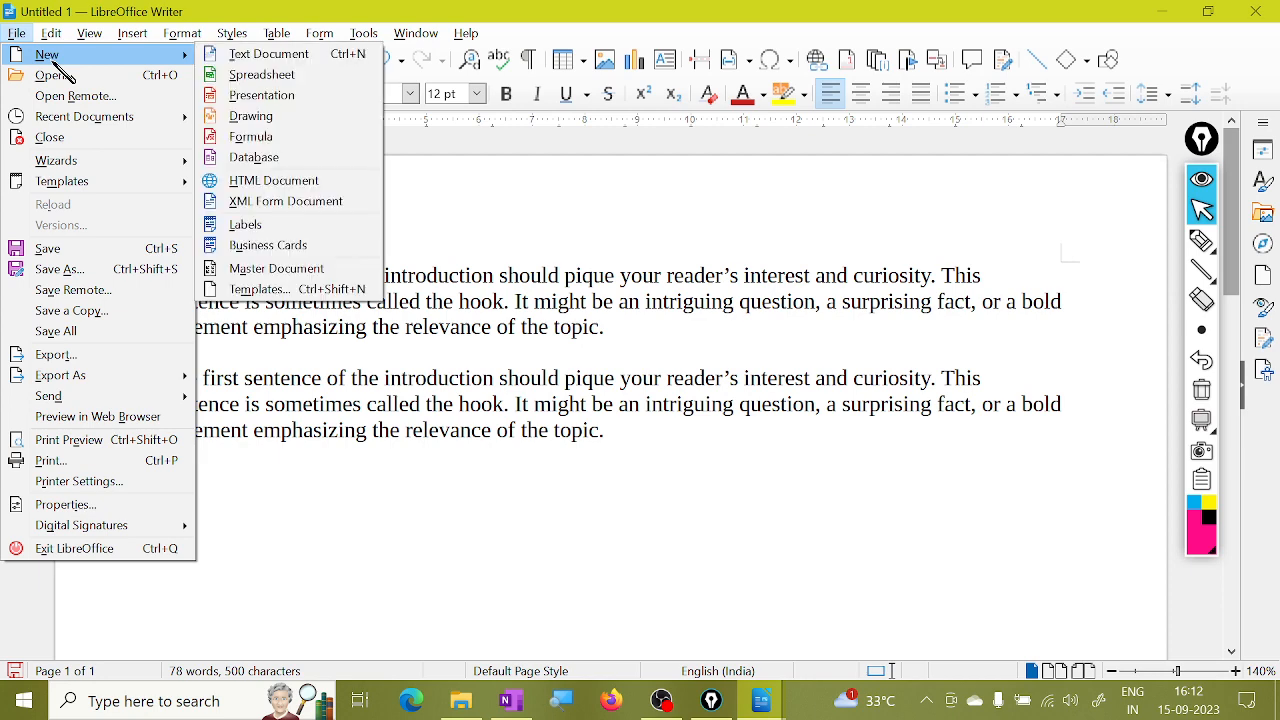
click(255, 60)
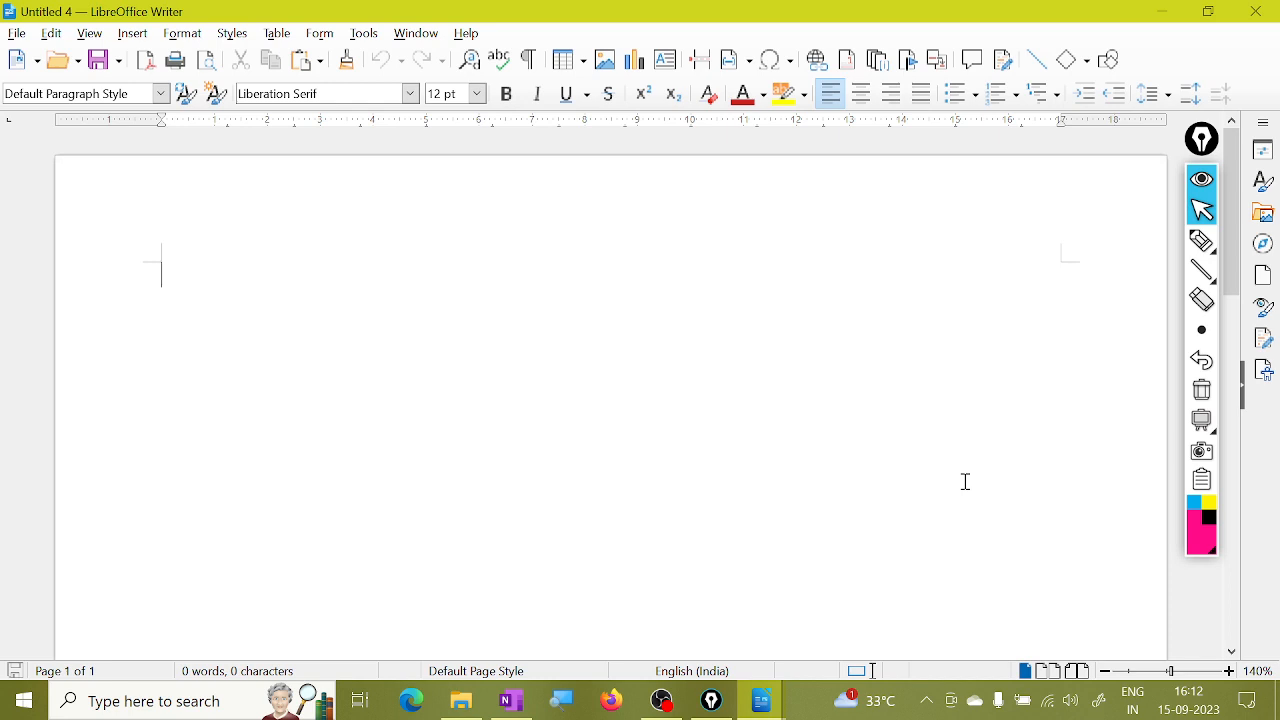
click(770, 700)
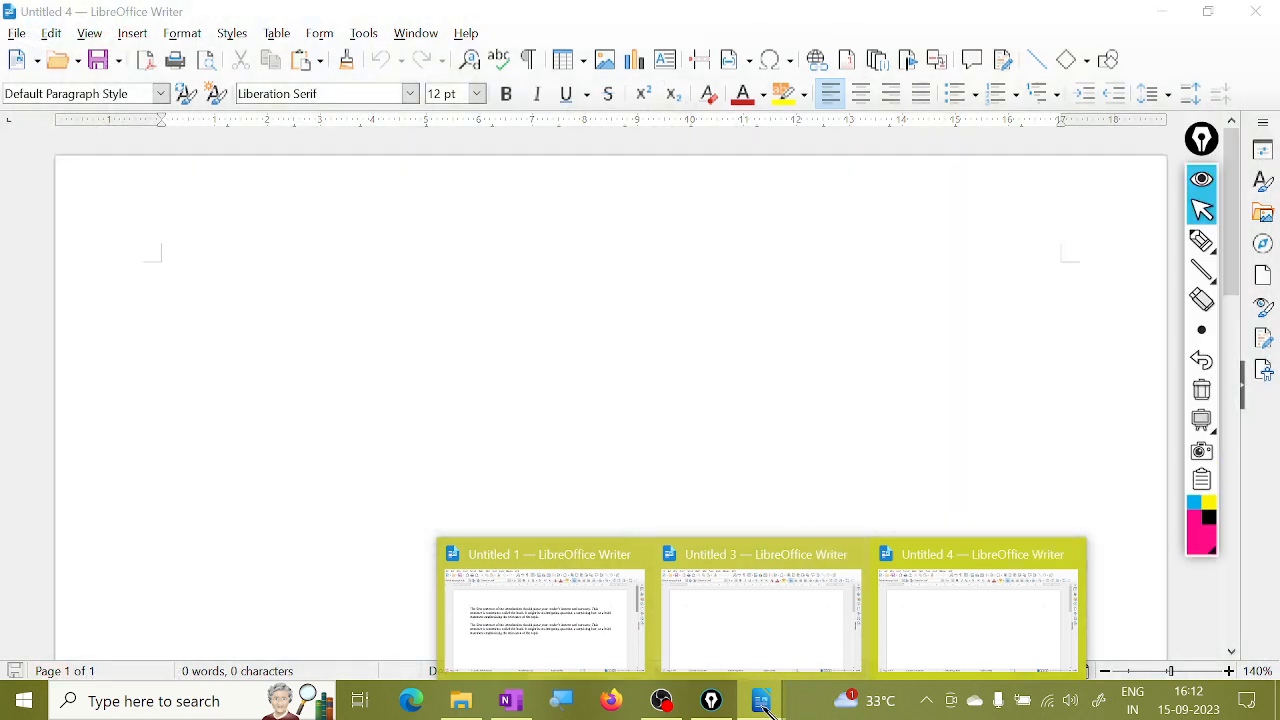
click(572, 641)
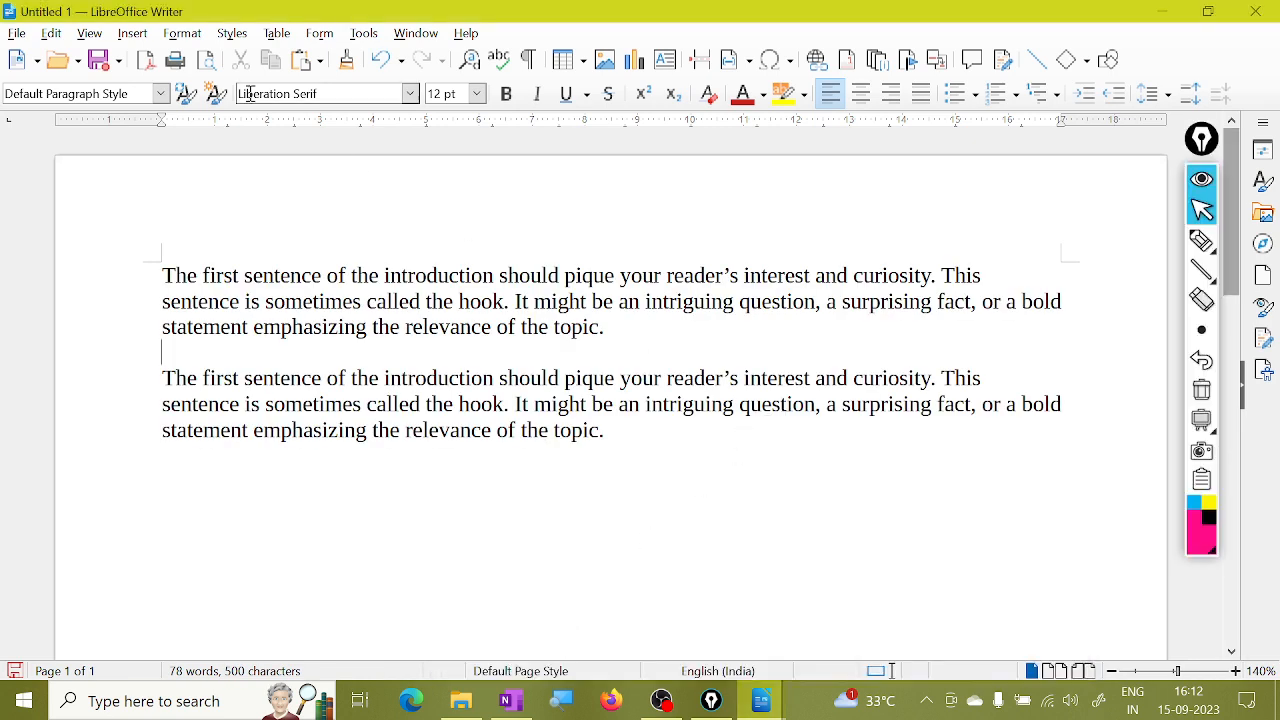
Switch to the empty Untitled 3 document and close it with File > Close.
click(16, 33)
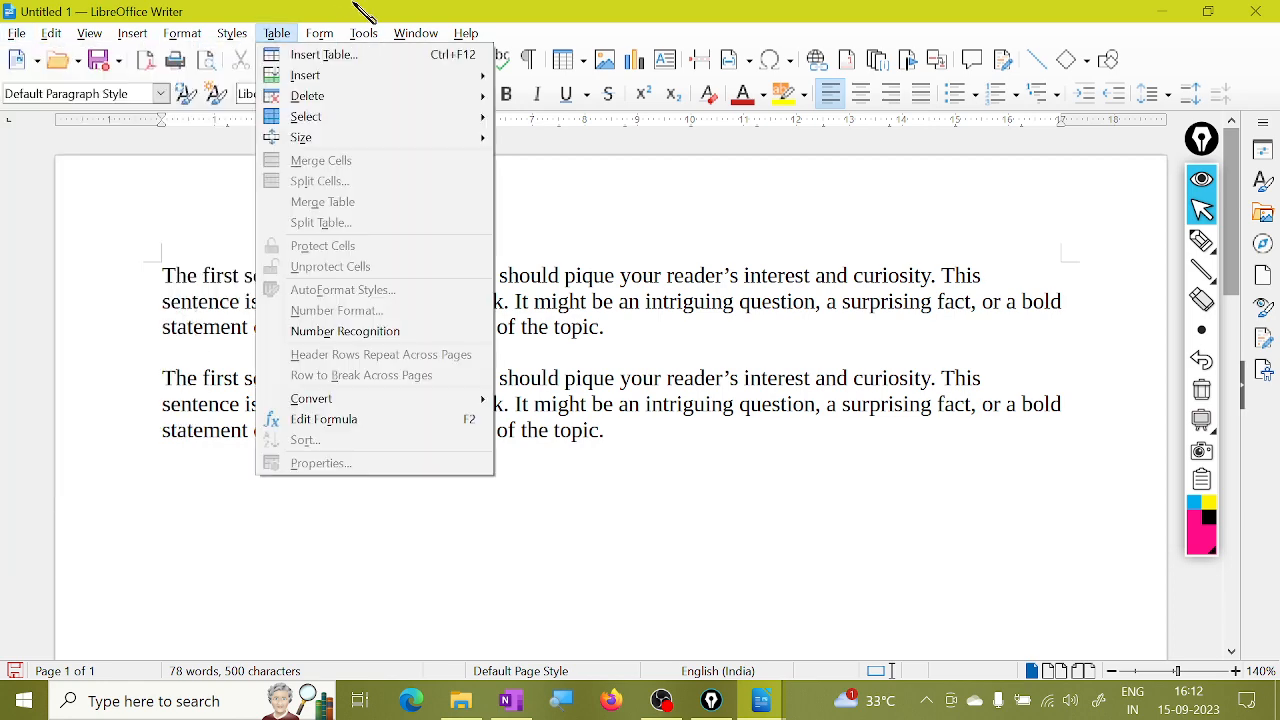
click(344, 5)
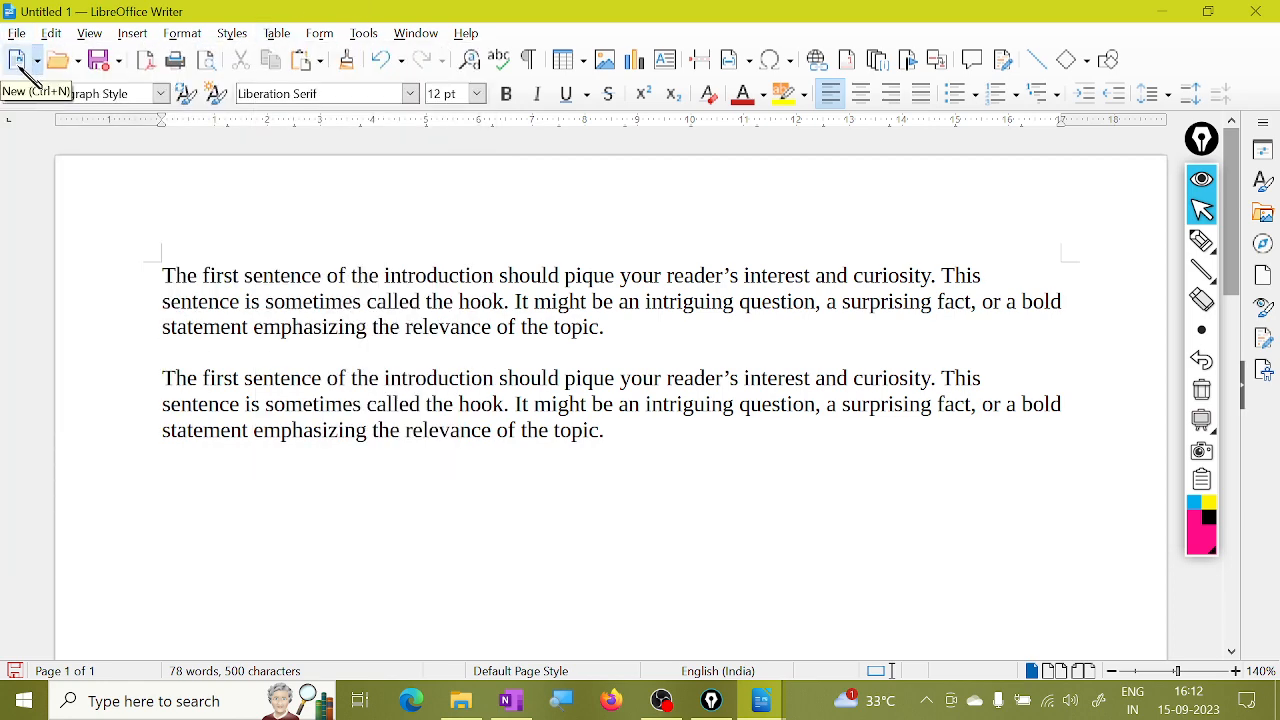
click(18, 62)
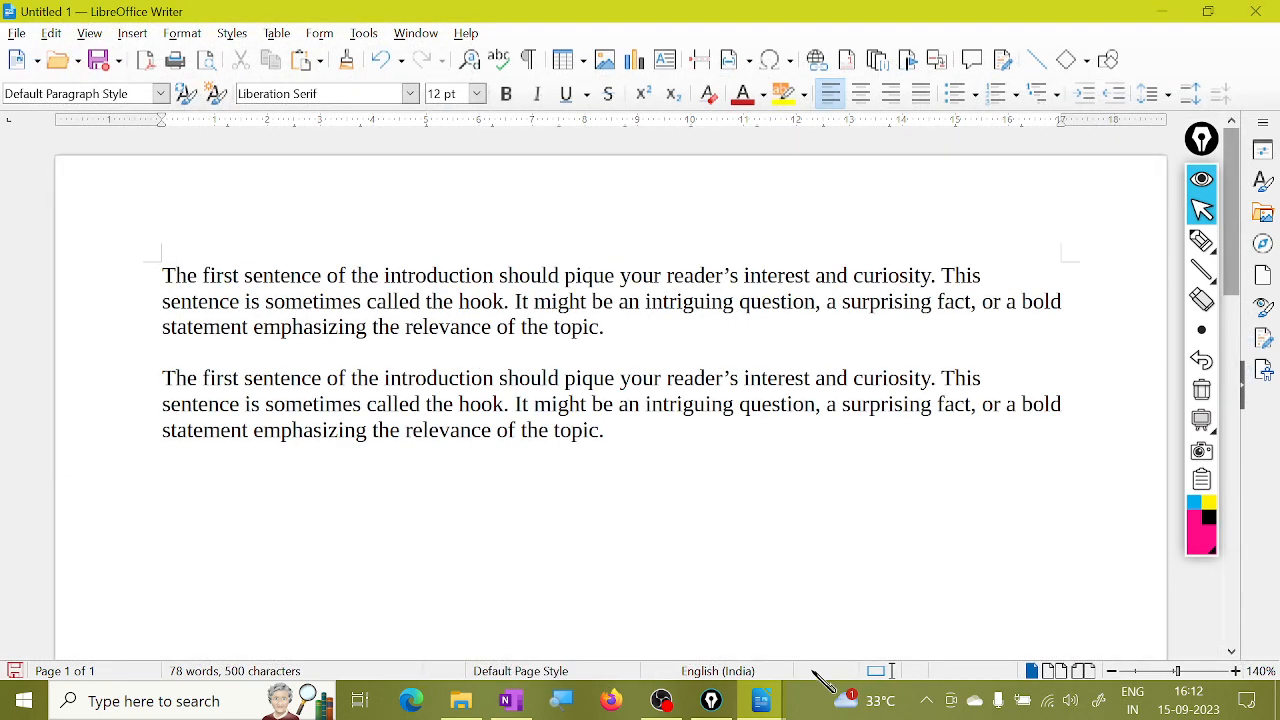
mouse_move(765, 698)
click(820, 628)
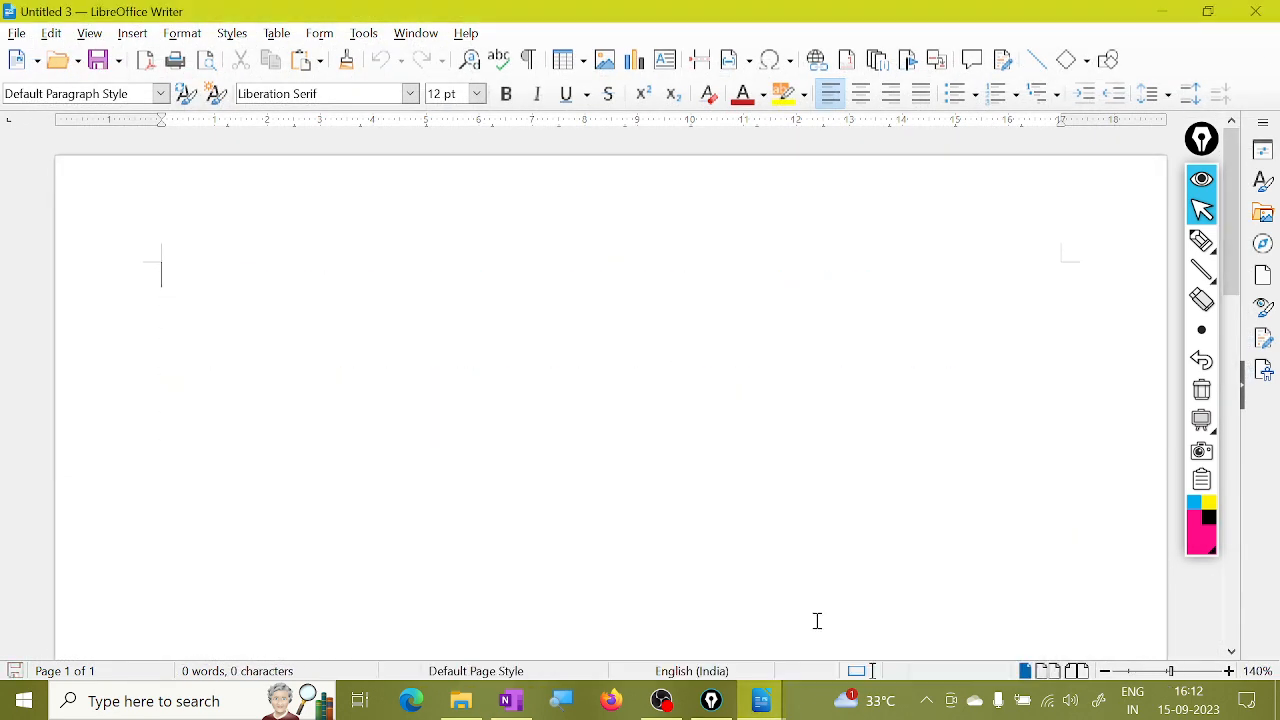
click(16, 33)
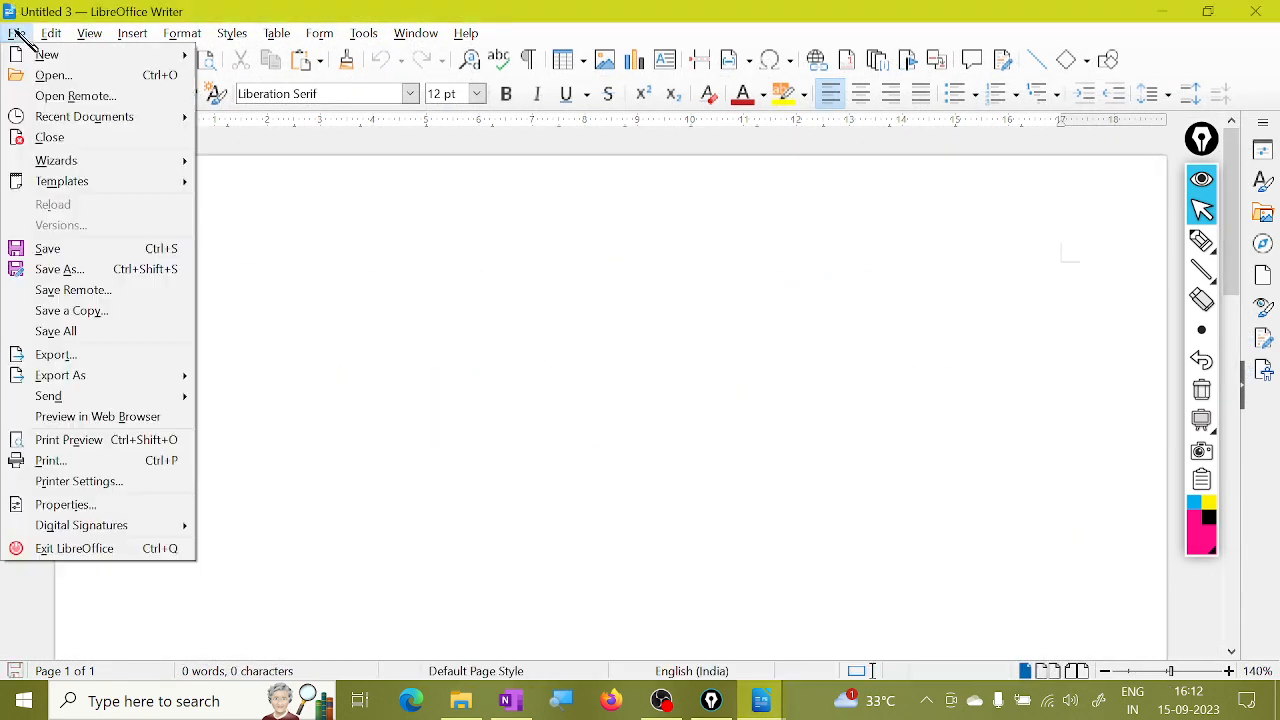
click(66, 137)
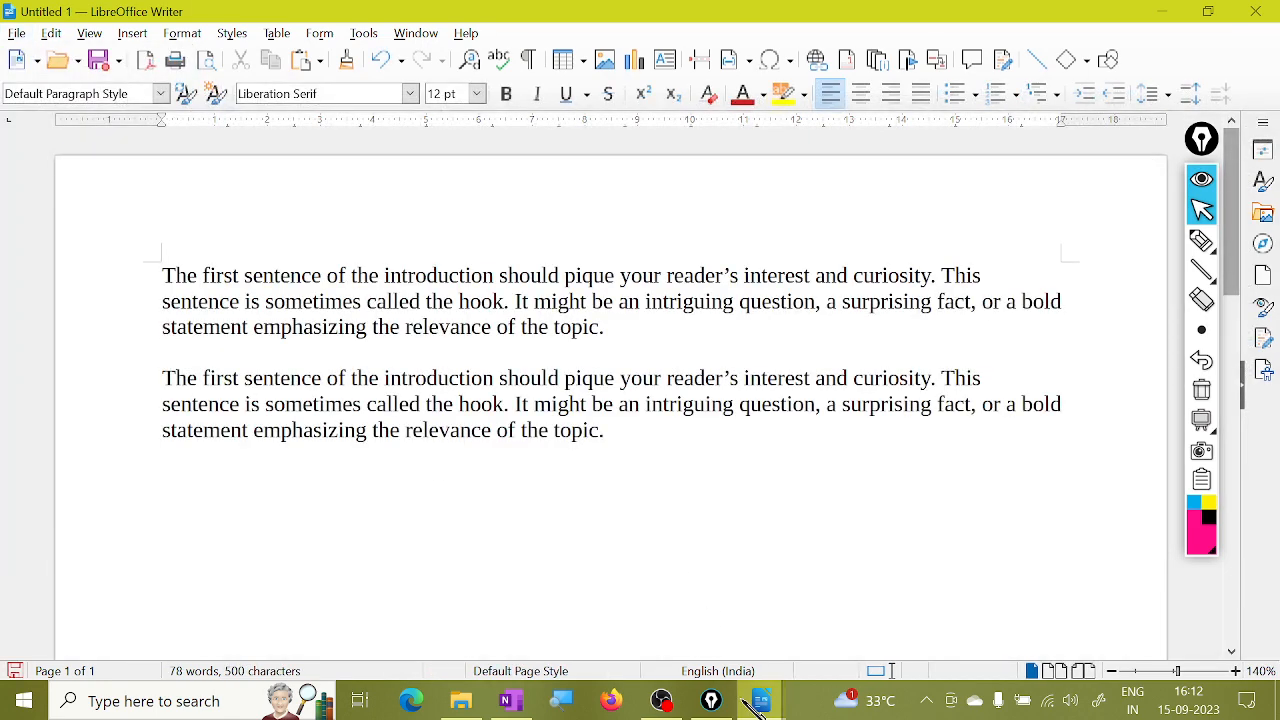
Switch to the empty Untitled 4 document and close it, returning to Untitled 1.
mouse_move(763, 705)
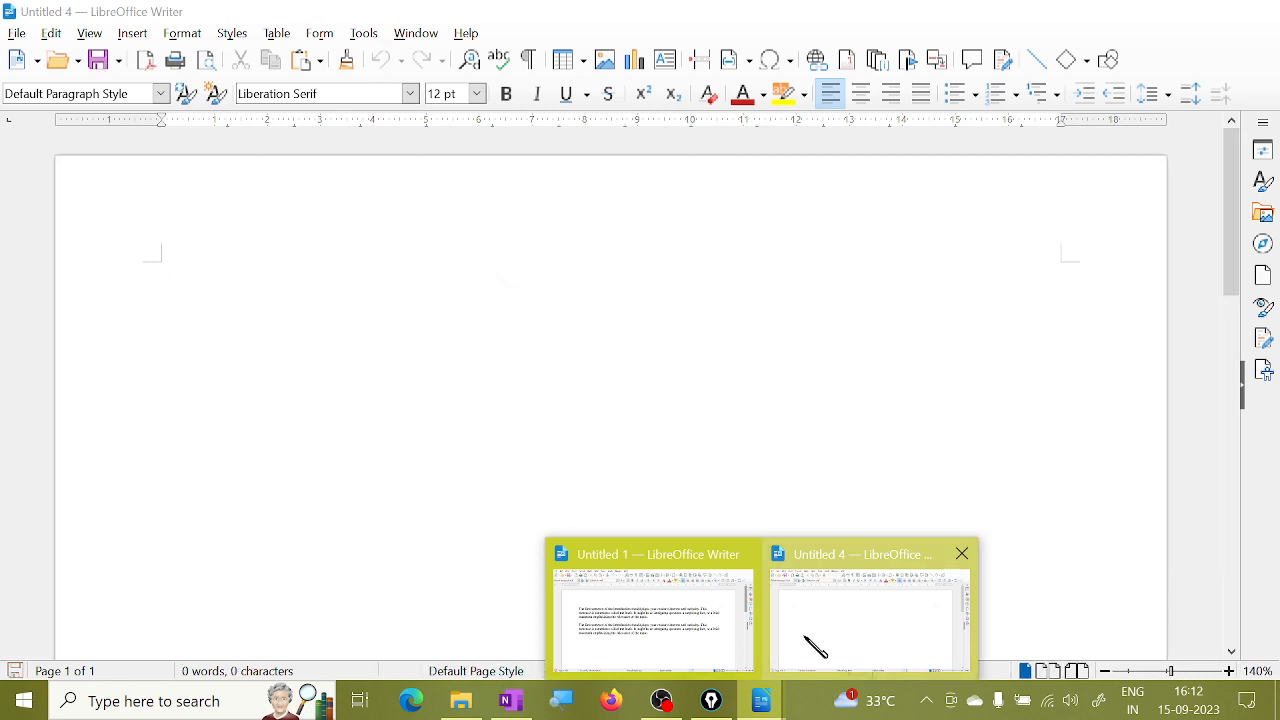
click(814, 645)
click(20, 36)
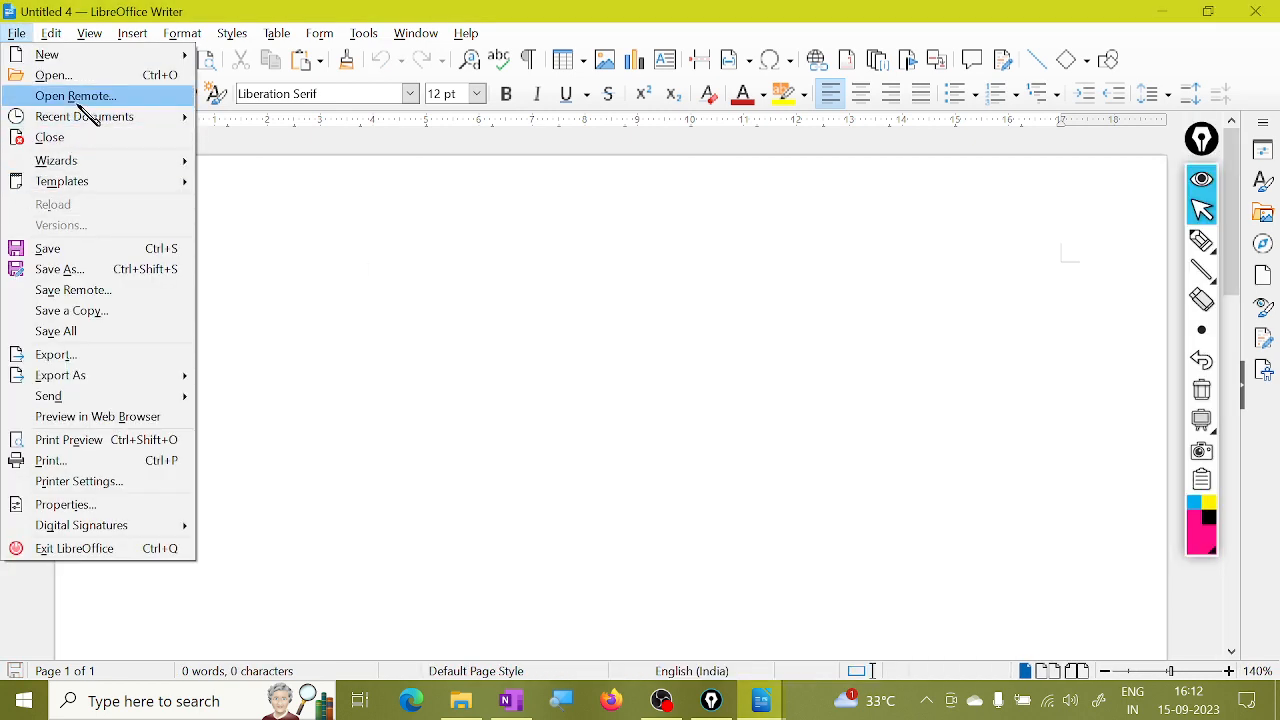
click(80, 140)
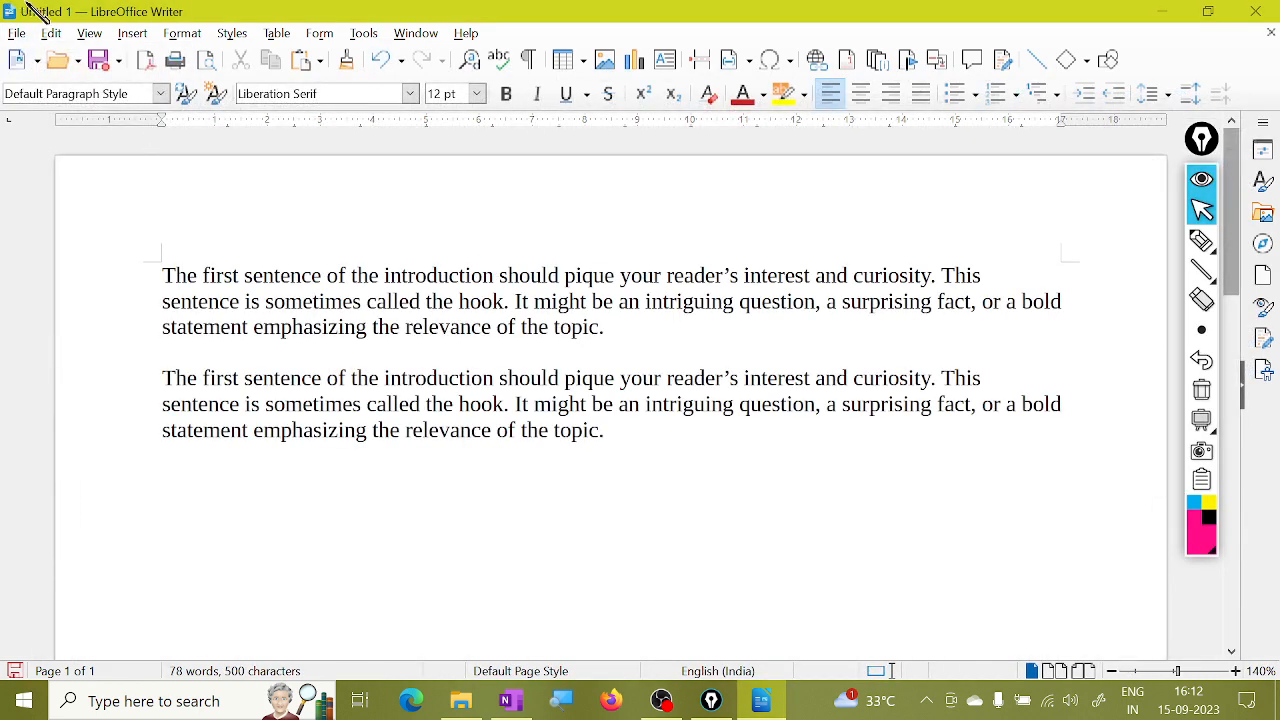
click(18, 34)
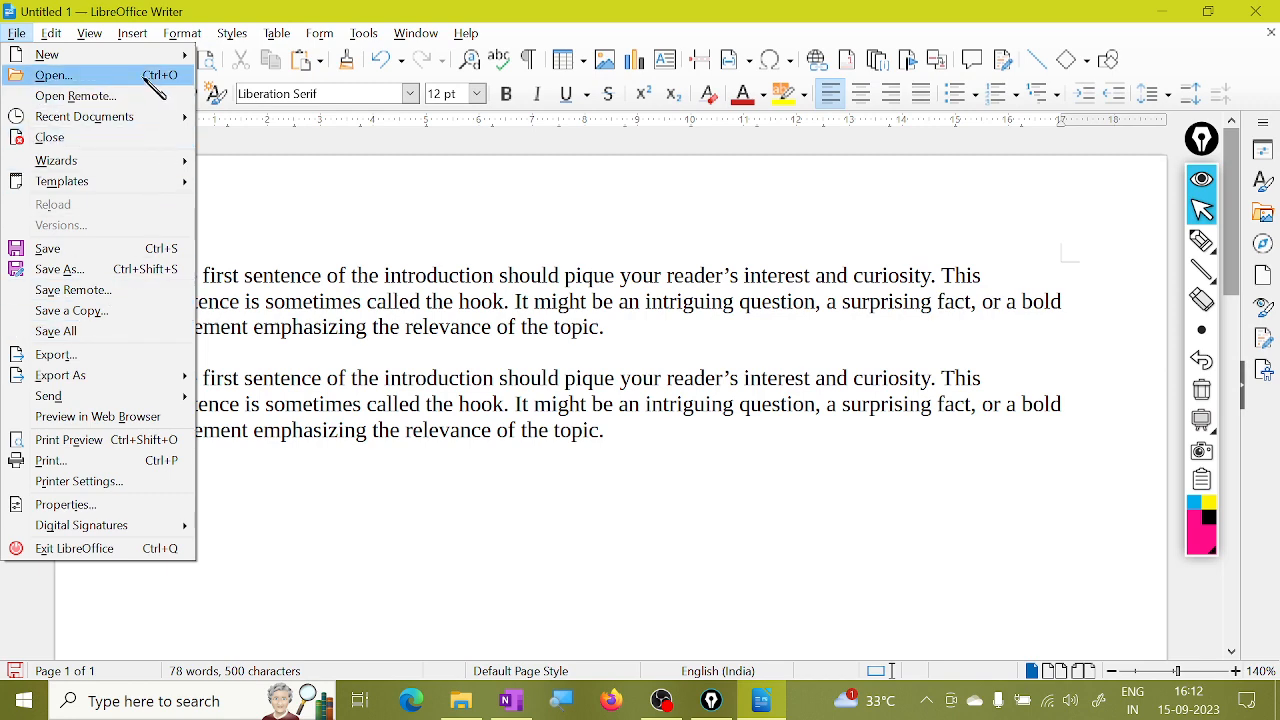
Open the first saved document from the Documents folder.
click(55, 76)
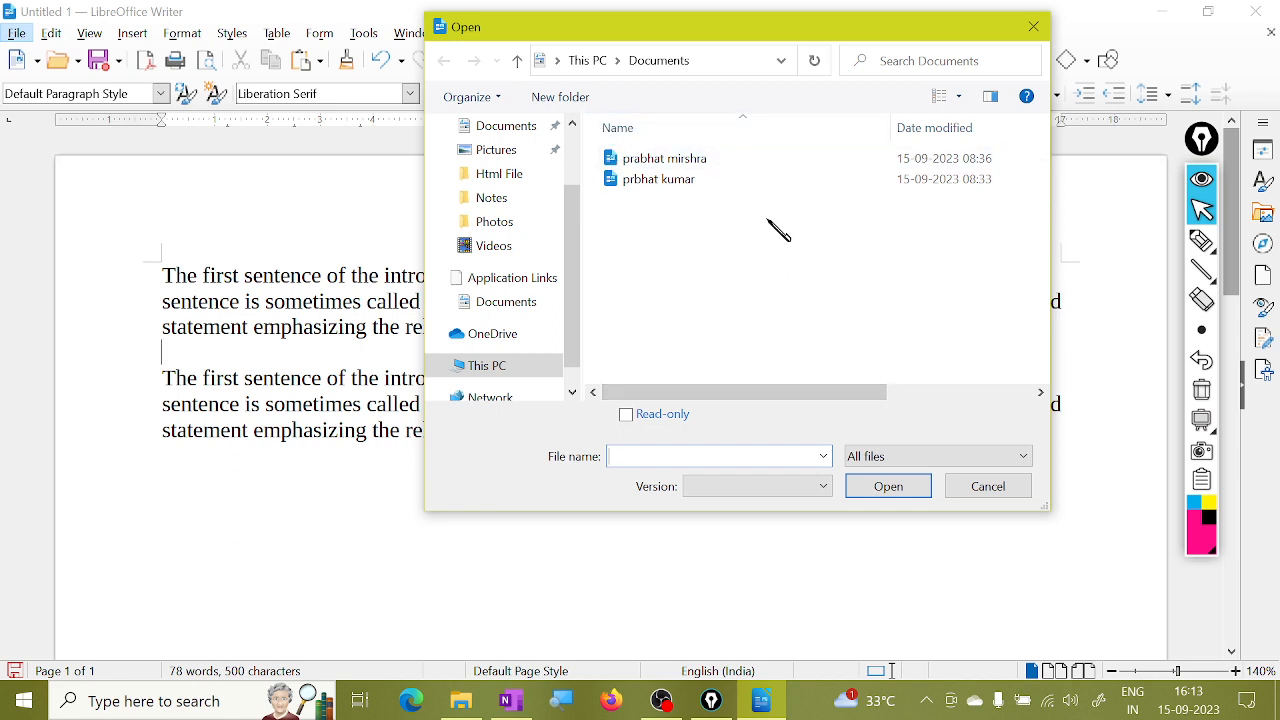
click(665, 180)
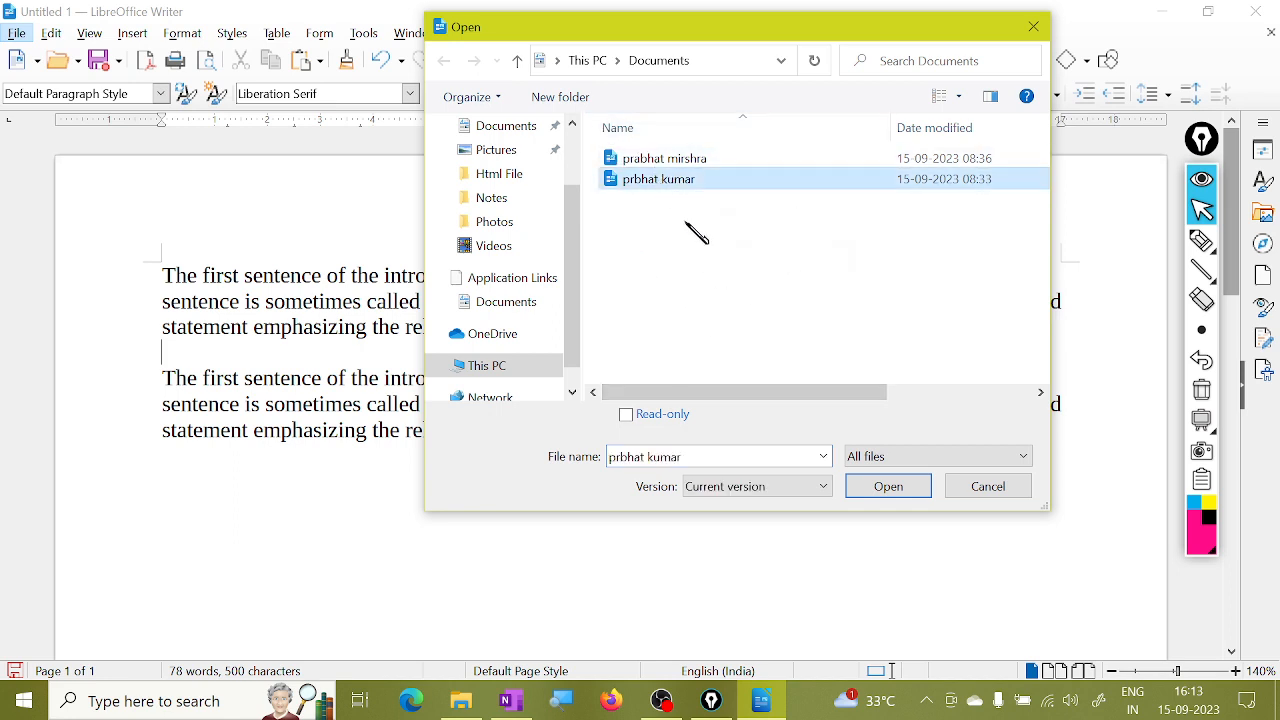
click(692, 162)
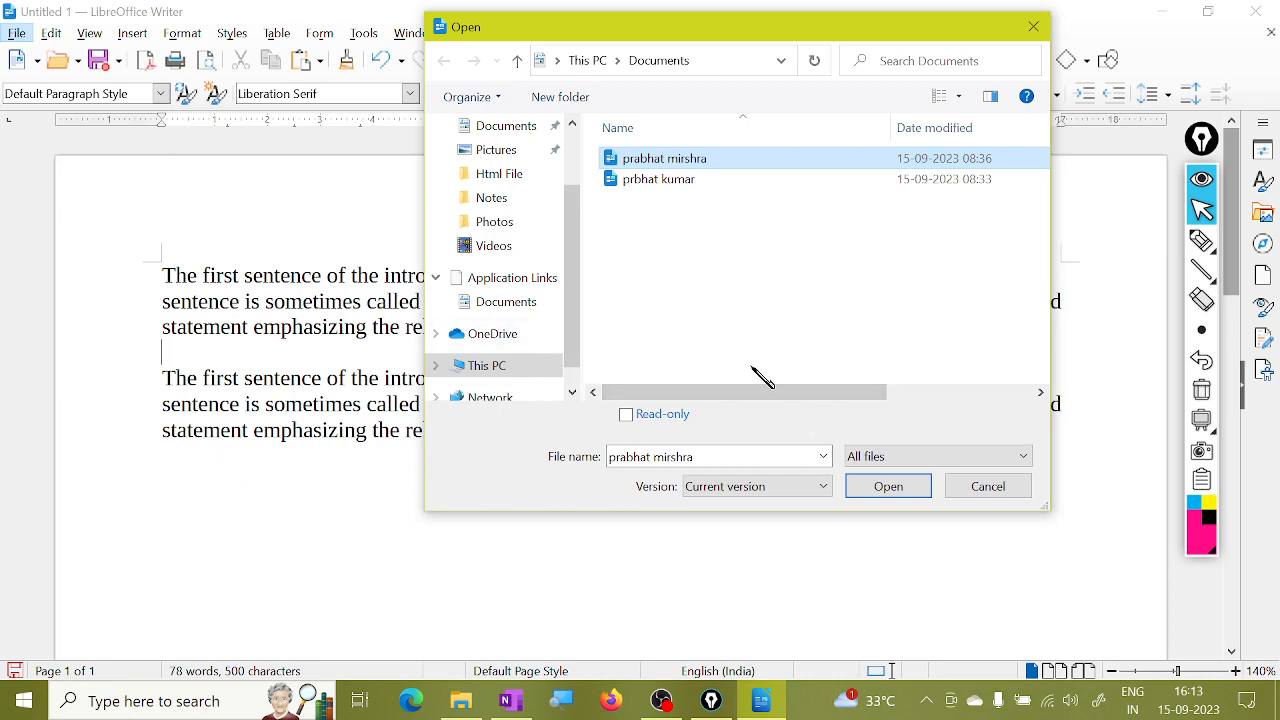
click(893, 497)
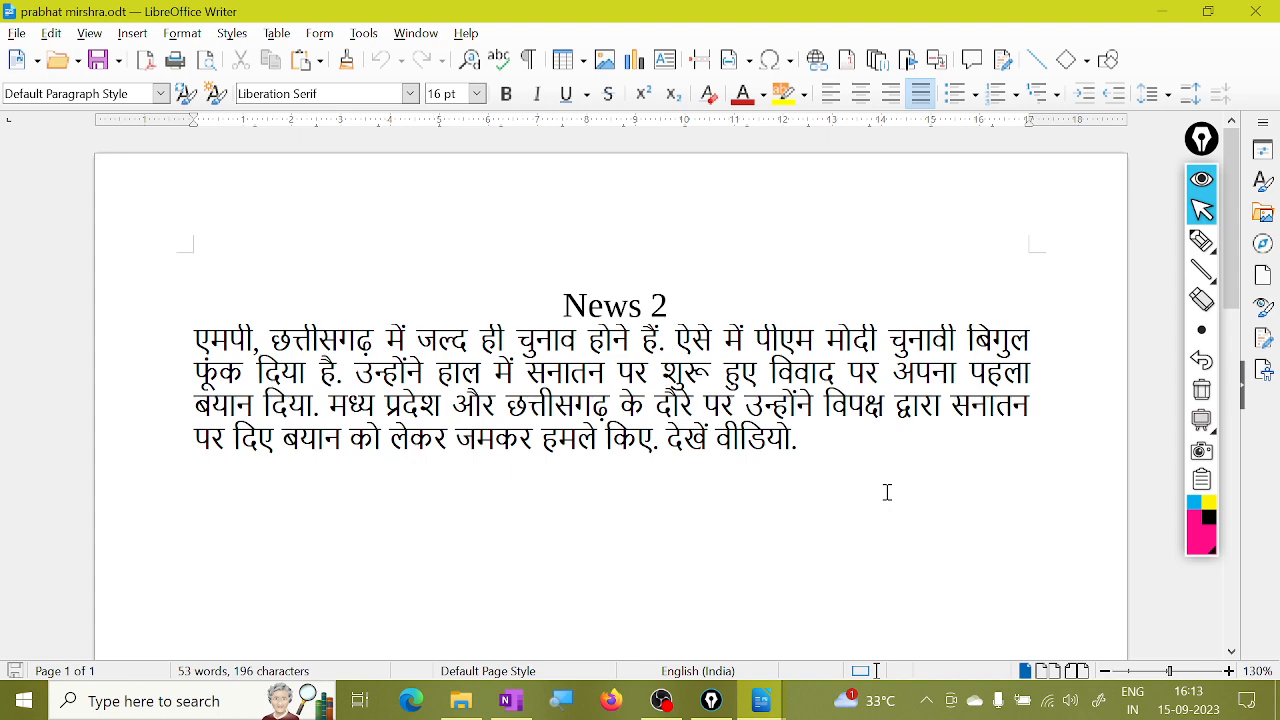
Open the other saved document, the Nipah virus news article.
click(16, 33)
click(62, 77)
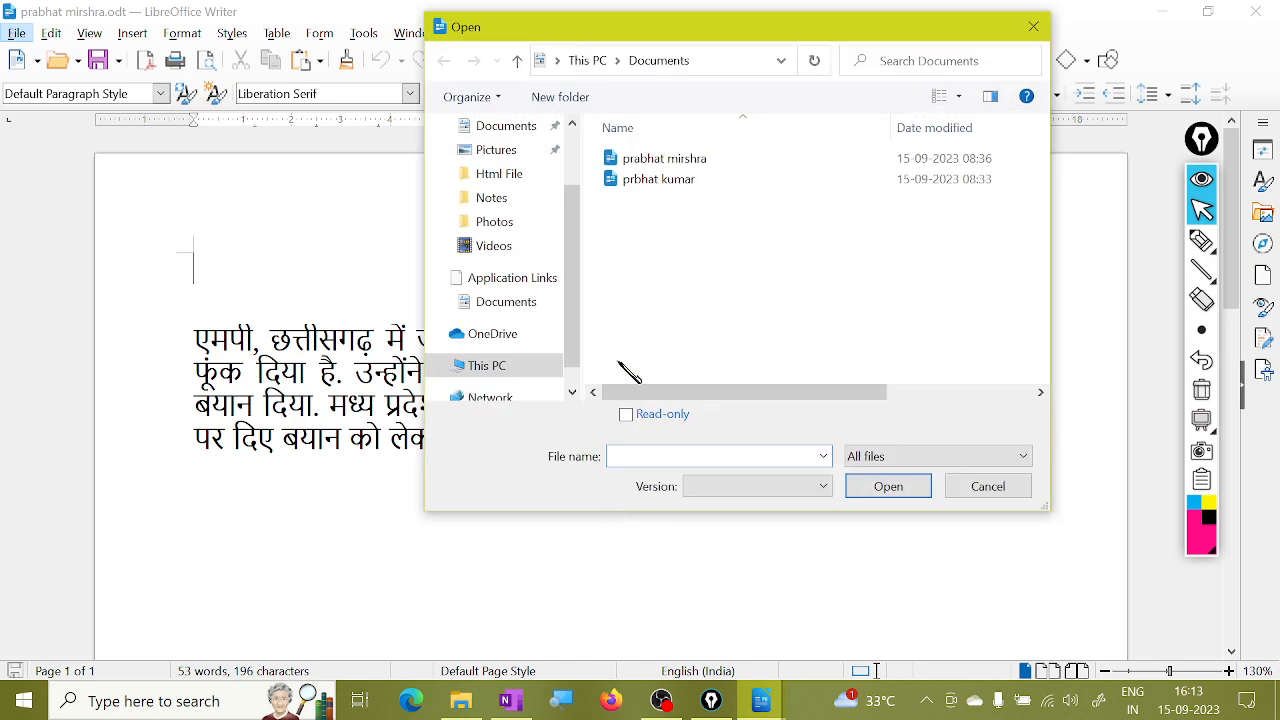
click(685, 181)
click(890, 487)
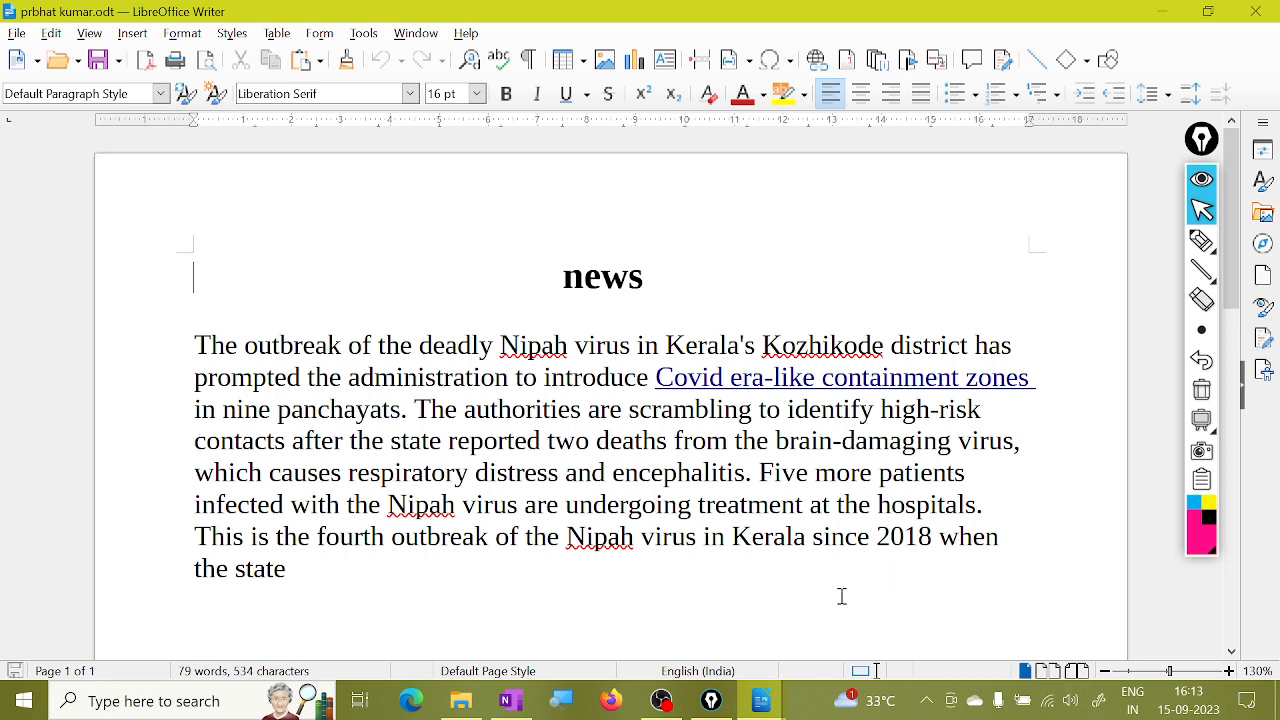
click(16, 33)
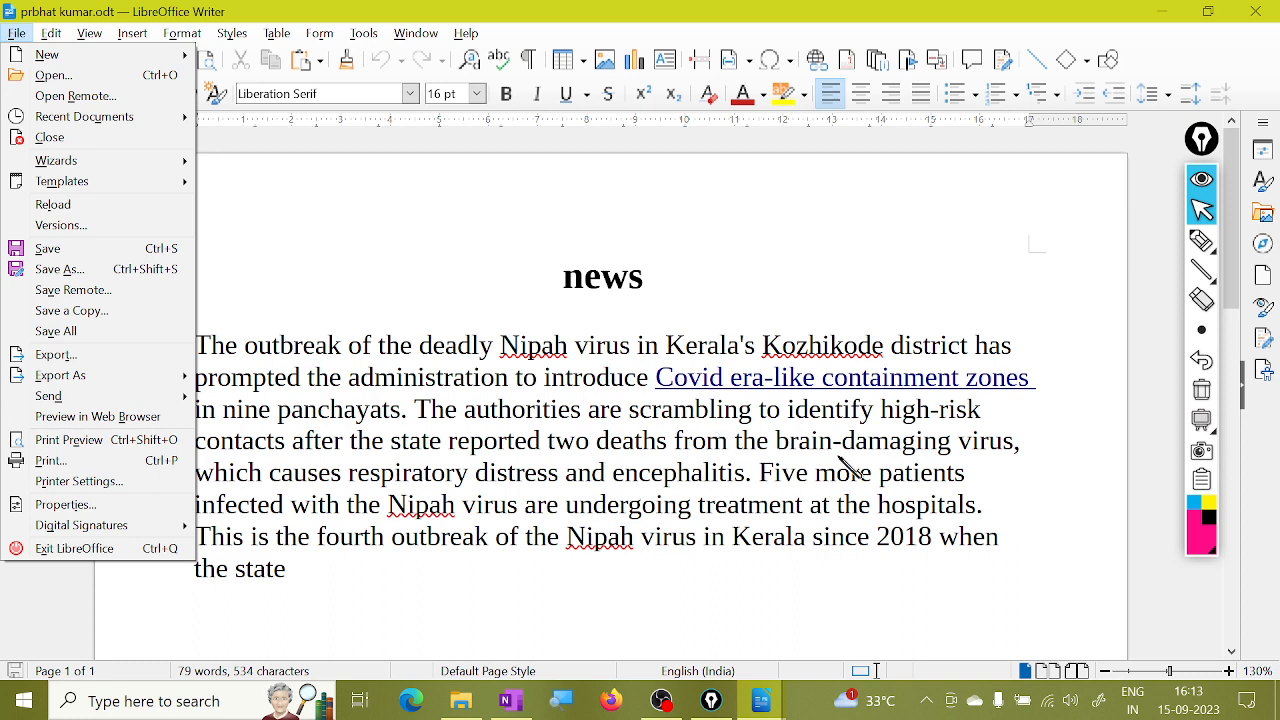
mouse_move(1200, 272)
click(1201, 240)
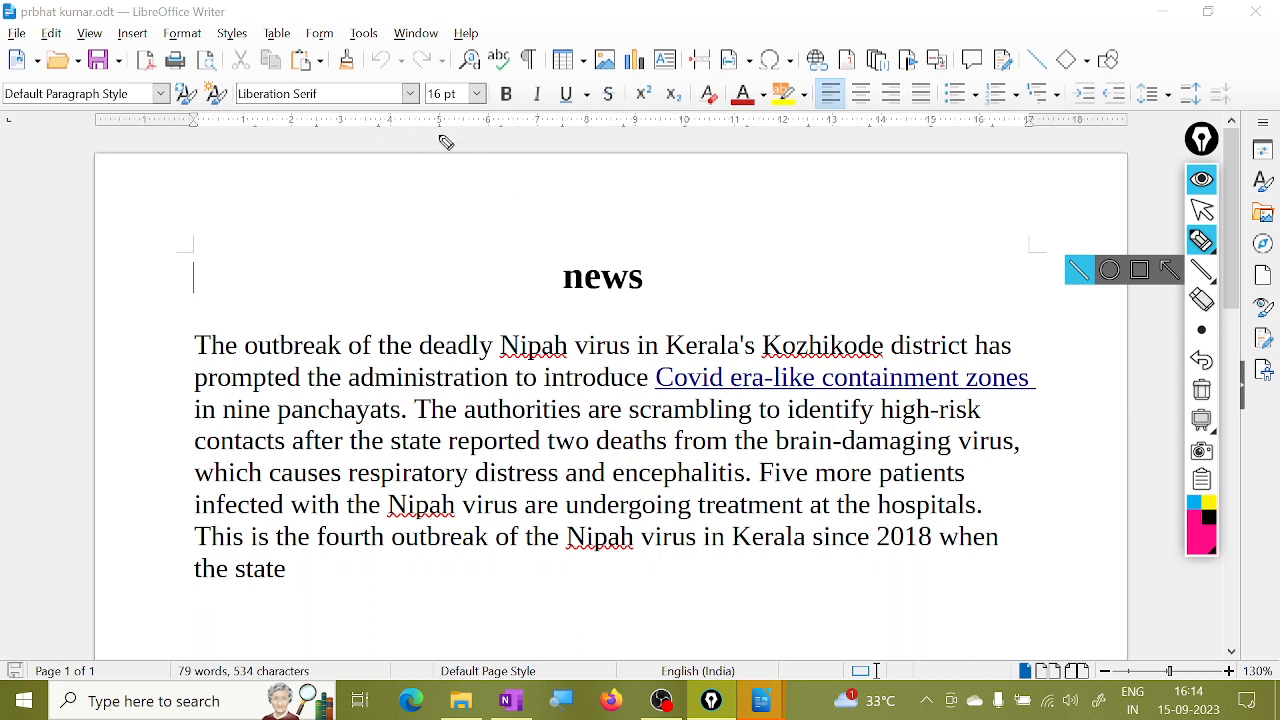
Handwrite Open, Open Remote, Save and Save Remote in pink over the page.
mouse_move(448, 150)
mouse_down()
mouse_move(486, 171)
mouse_move(491, 157)
mouse_move(530, 157)
mouse_move(563, 176)
mouse_up()
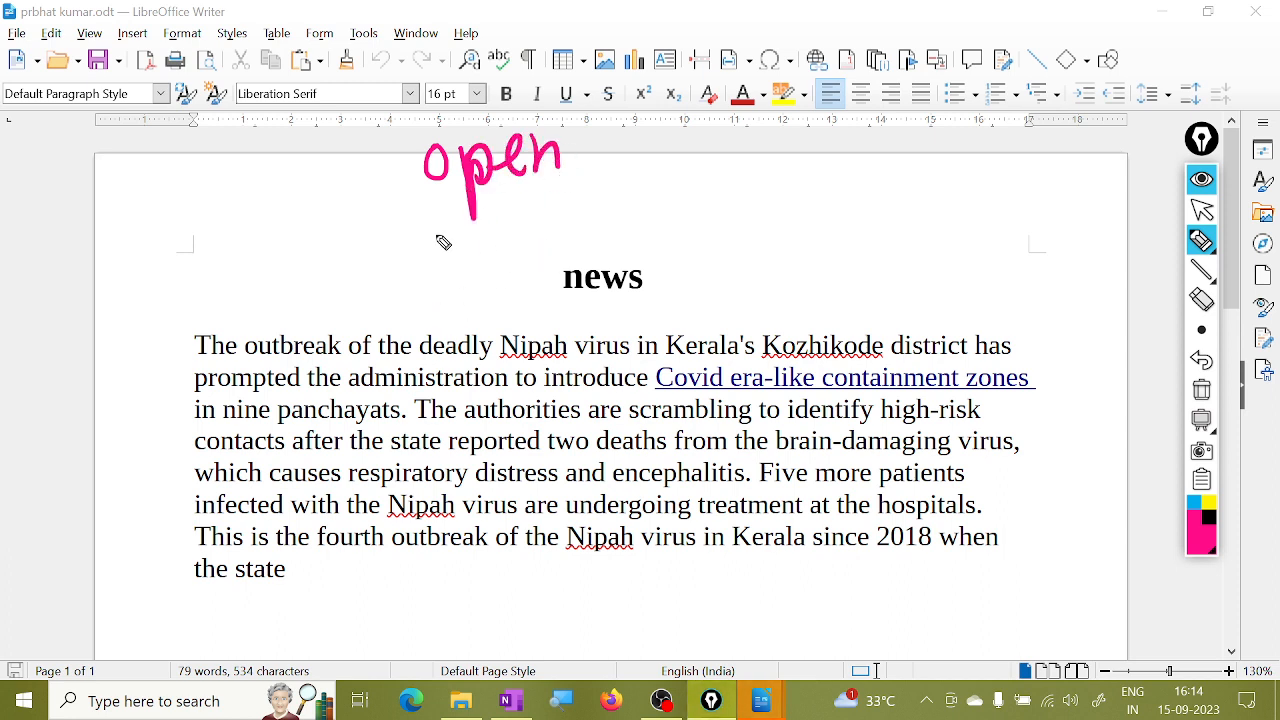
mouse_move(440, 243)
mouse_down()
mouse_move(480, 277)
mouse_move(527, 252)
mouse_move(680, 236)
mouse_move(697, 203)
mouse_move(737, 215)
mouse_up()
drag(468, 478, 452, 542)
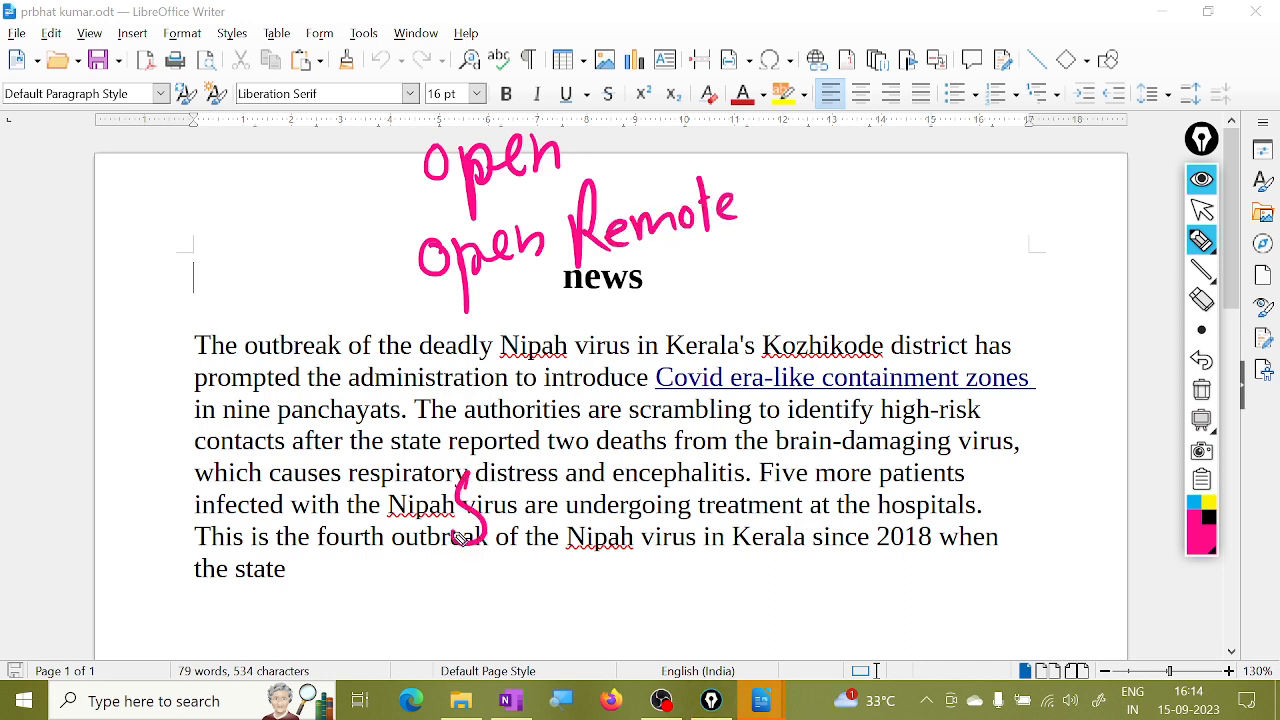
mouse_move(500, 498)
mouse_down()
mouse_move(514, 512)
mouse_move(583, 486)
mouse_up()
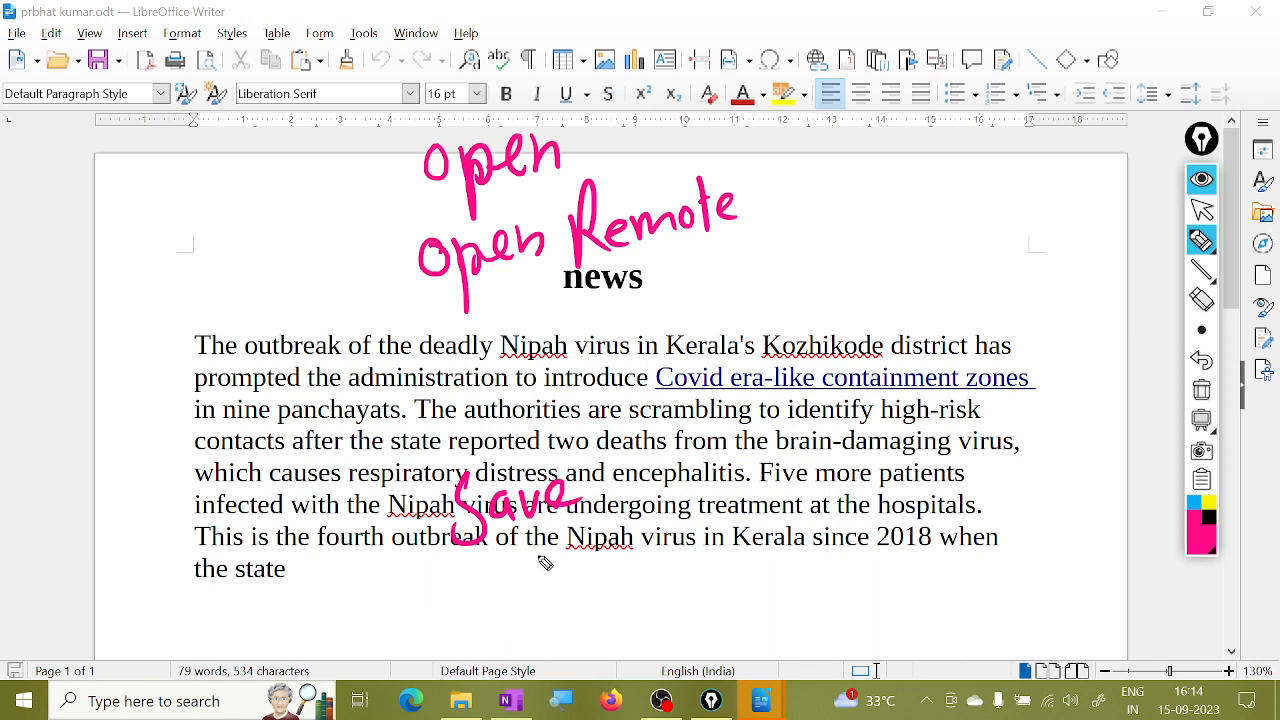
mouse_move(538, 558)
mouse_down()
mouse_move(500, 618)
mouse_move(590, 590)
mouse_move(700, 530)
mouse_move(728, 578)
mouse_move(848, 503)
mouse_up()
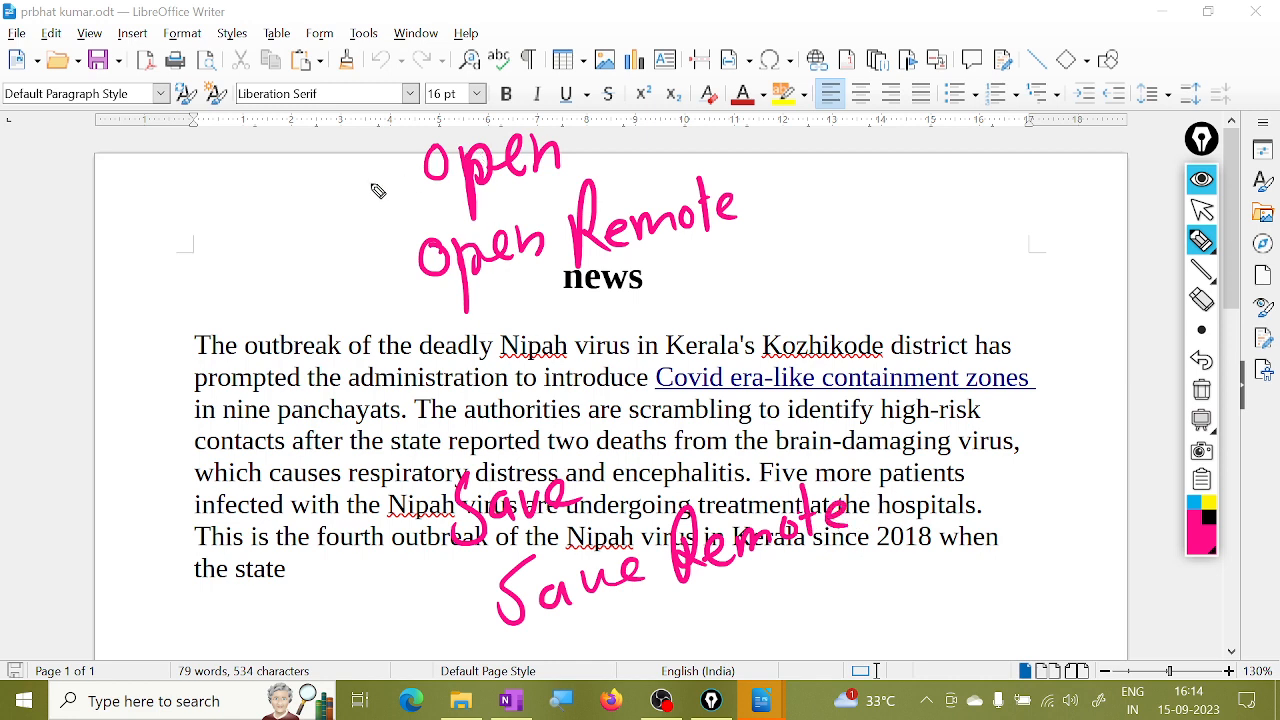
Draw an arrow at Open and sketch a hard drive box at the top right.
drag(368, 177, 398, 190)
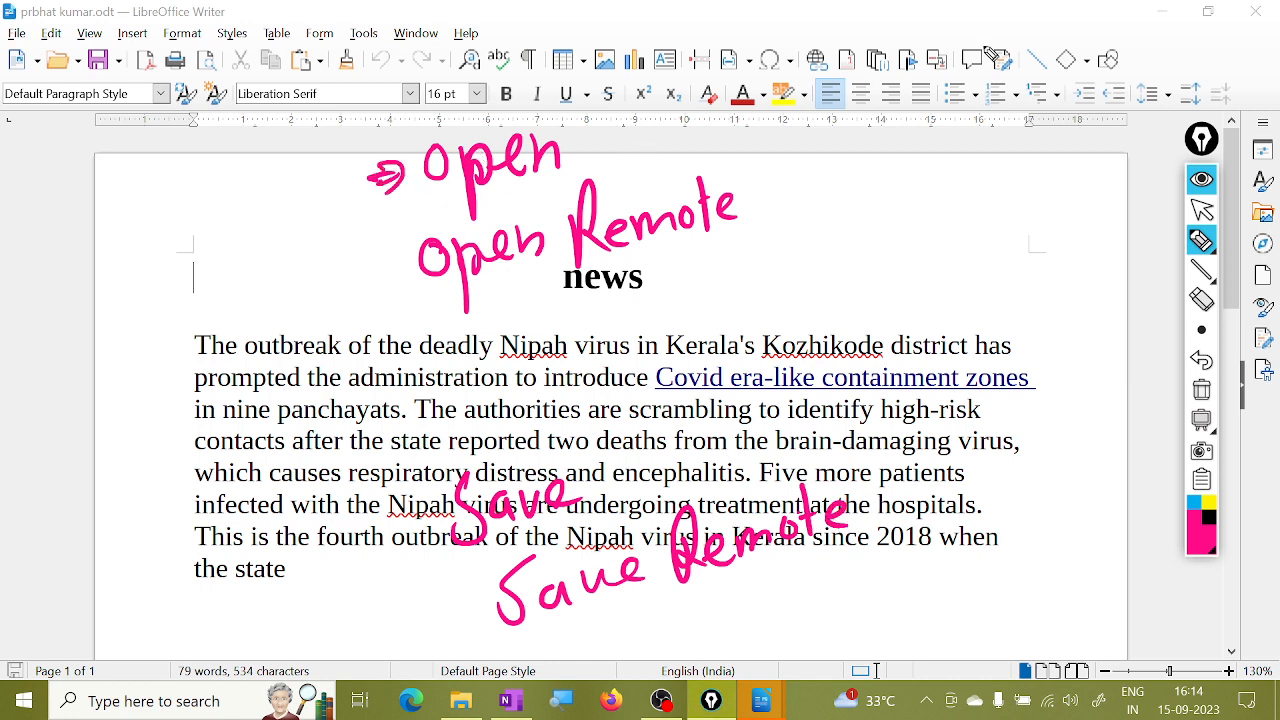
mouse_move(962, 40)
mouse_down()
mouse_move(972, 180)
mouse_move(1068, 145)
mouse_move(995, 186)
mouse_up()
mouse_move(1018, 128)
mouse_down()
mouse_move(1004, 152)
mouse_move(1017, 128)
mouse_up()
mouse_move(1013, 72)
mouse_down()
mouse_move(990, 62)
mouse_move(1090, 52)
mouse_move(1106, 58)
mouse_move(1100, 85)
mouse_up()
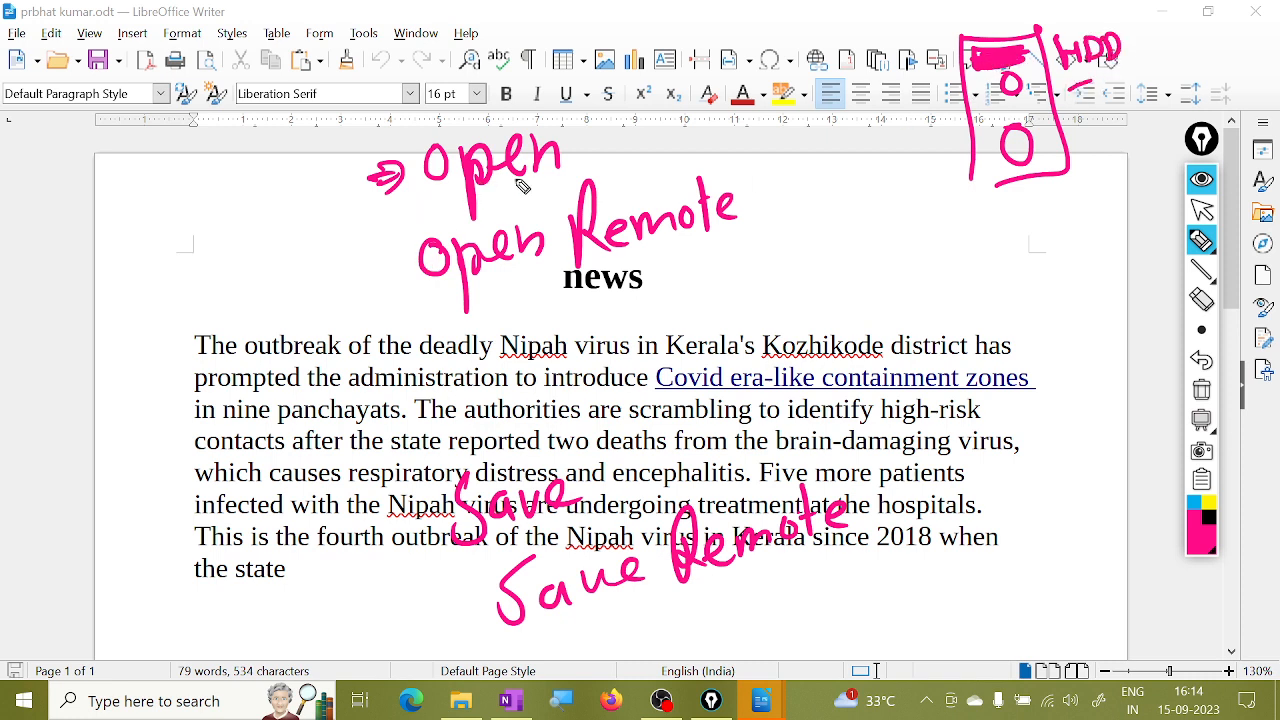
Circle Save, write a note beside it, and add a circled A.
mouse_move(440, 578)
mouse_down()
mouse_move(610, 490)
mouse_move(435, 582)
mouse_up()
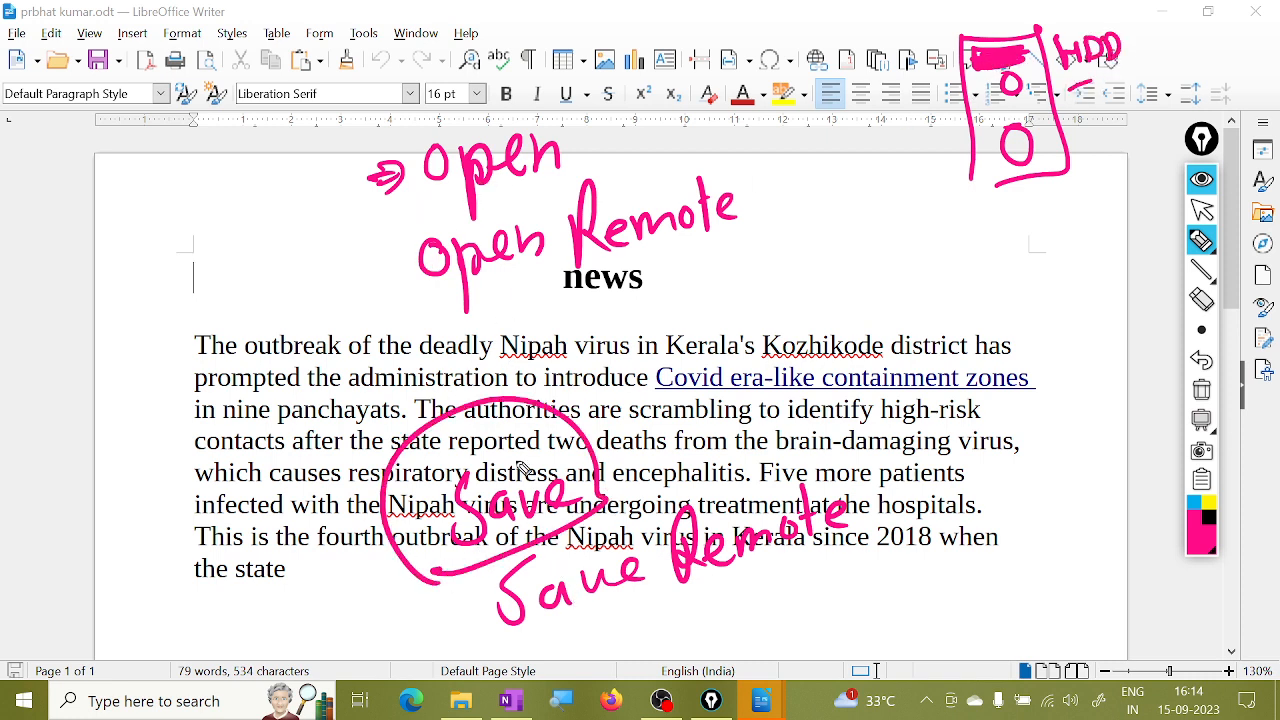
mouse_move(588, 440)
mouse_down()
mouse_move(622, 414)
mouse_move(672, 452)
mouse_move(766, 400)
mouse_move(795, 345)
mouse_move(830, 378)
mouse_move(860, 372)
mouse_up()
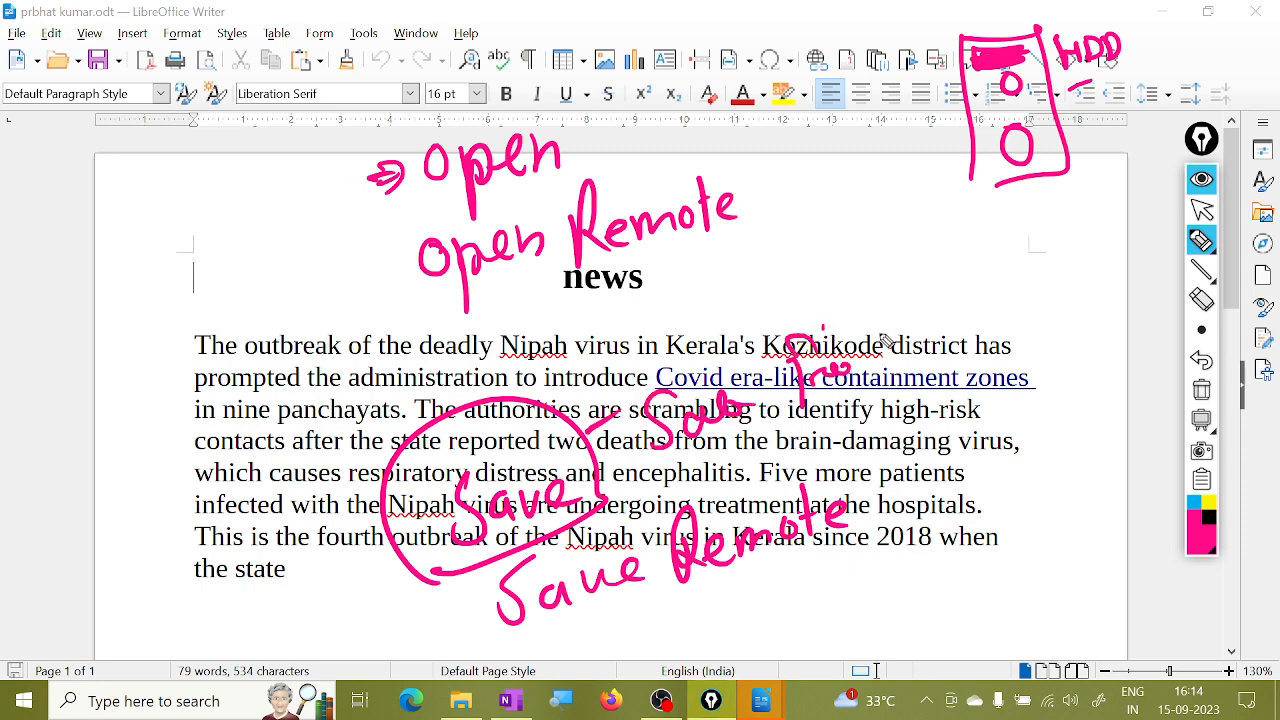
drag(860, 318, 862, 322)
mouse_move(922, 368)
mouse_down()
mouse_move(948, 300)
mouse_move(960, 345)
mouse_up()
mouse_move(955, 290)
mouse_down()
mouse_move(962, 370)
mouse_move(940, 378)
mouse_up()
Label the drive sketch P.C with a B, arrow toward Save, and sketch a second device.
mouse_move(1068, 152)
mouse_down()
mouse_move(1122, 122)
mouse_move(1150, 126)
mouse_up()
drag(976, 78, 976, 104)
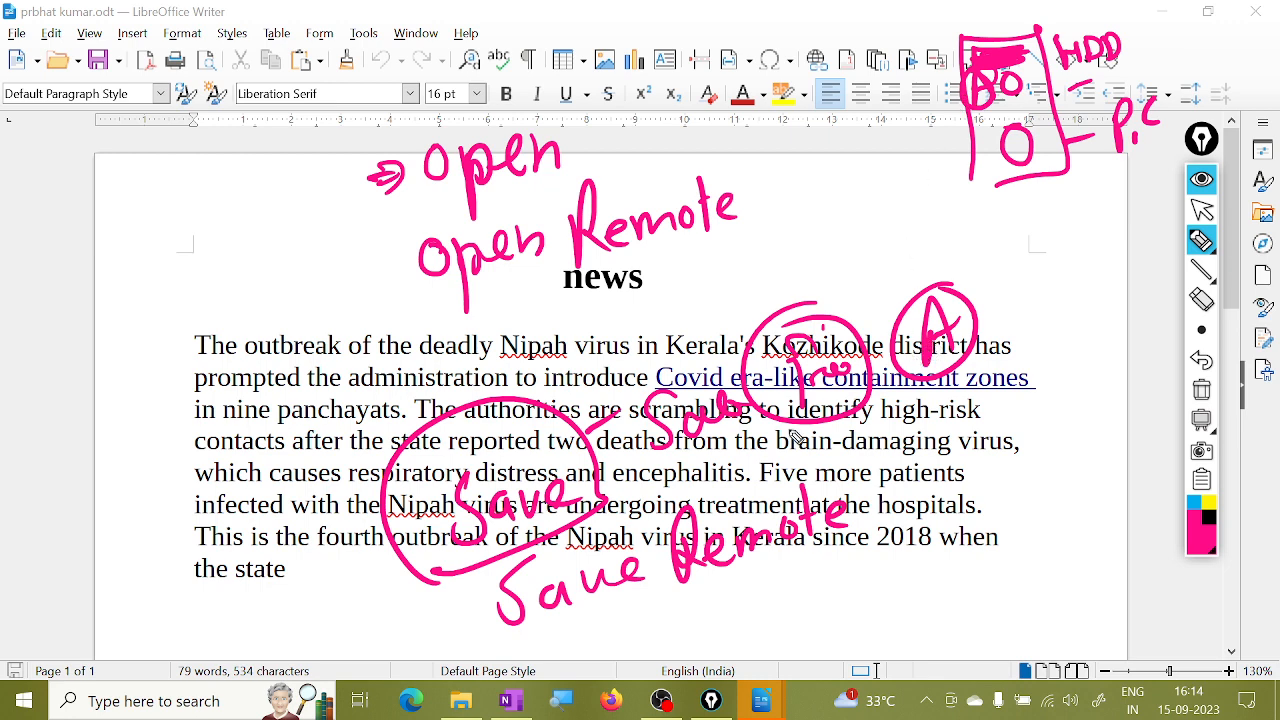
mouse_move(671, 455)
mouse_down()
mouse_move(598, 472)
mouse_move(648, 477)
mouse_up()
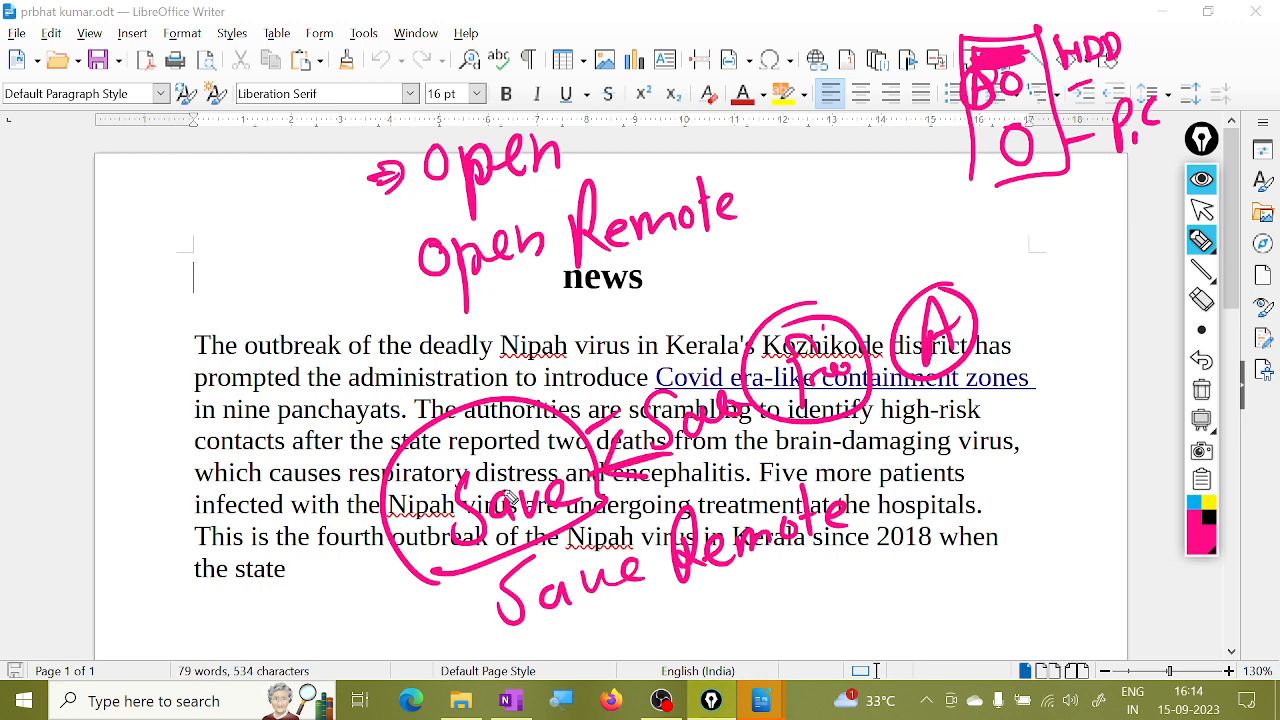
drag(965, 137, 991, 128)
drag(929, 153, 974, 137)
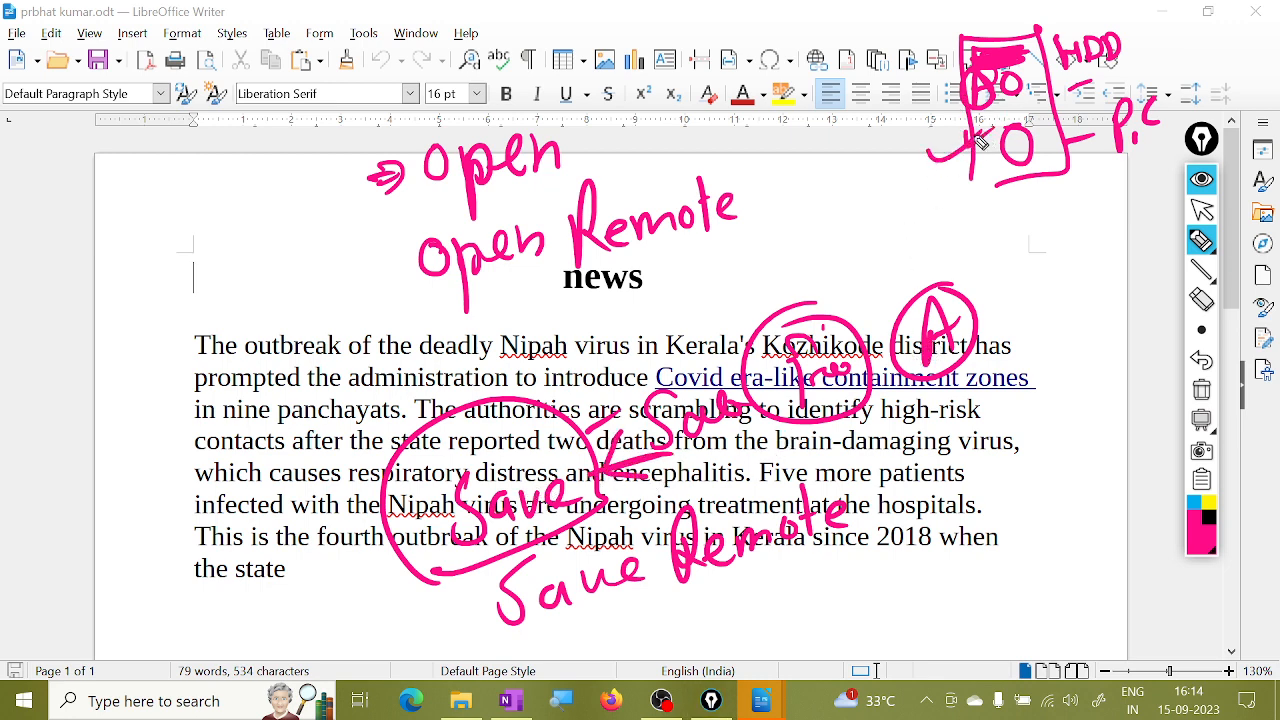
mouse_move(1026, 212)
mouse_down()
mouse_move(1085, 200)
mouse_move(1062, 268)
mouse_move(1092, 312)
mouse_up()
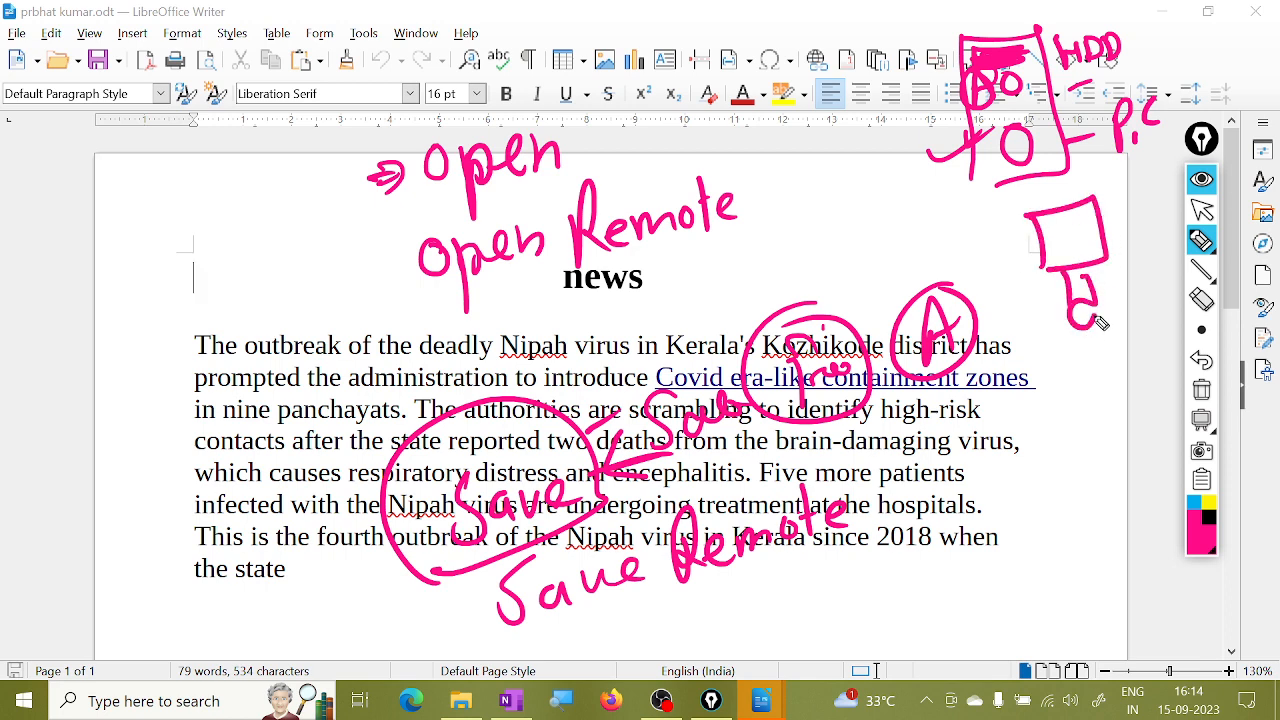
drag(1090, 242, 1153, 222)
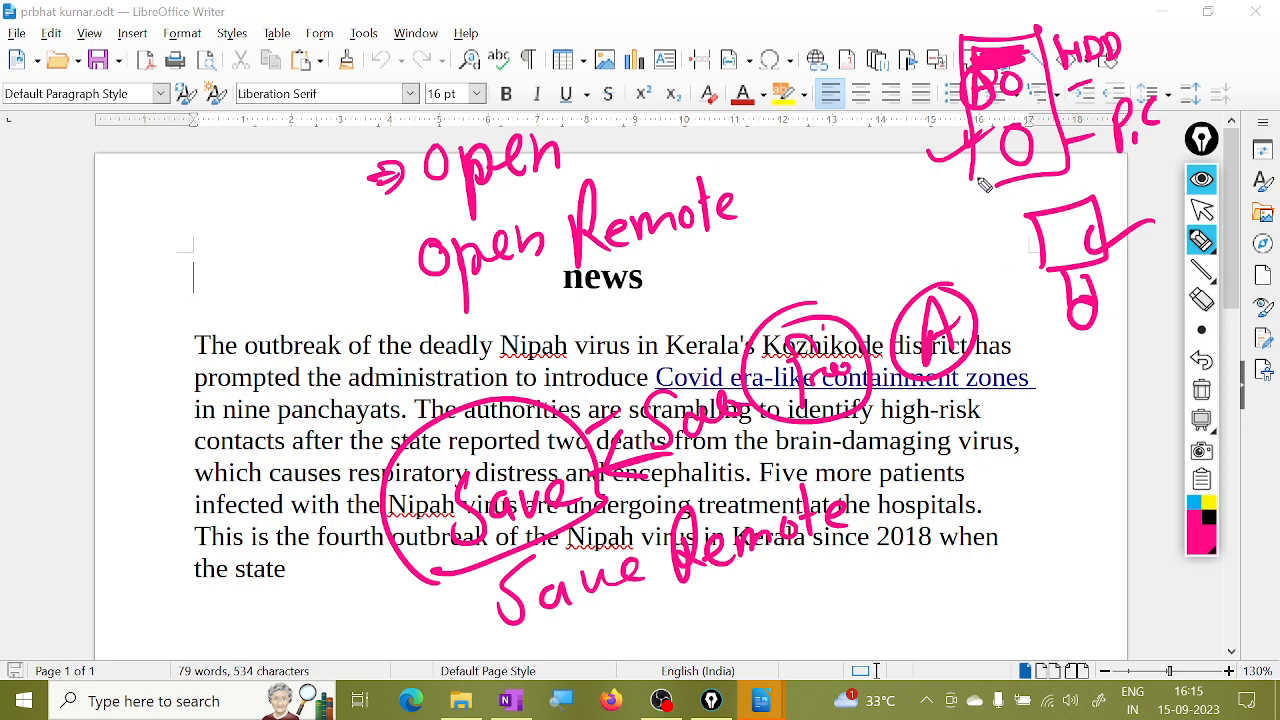
drag(996, 178, 972, 188)
Tick Save and Open, and link the Save note to Open with a curve.
drag(590, 499, 716, 463)
mouse_move(364, 570)
mouse_down()
mouse_move(378, 579)
mouse_move(422, 541)
mouse_up()
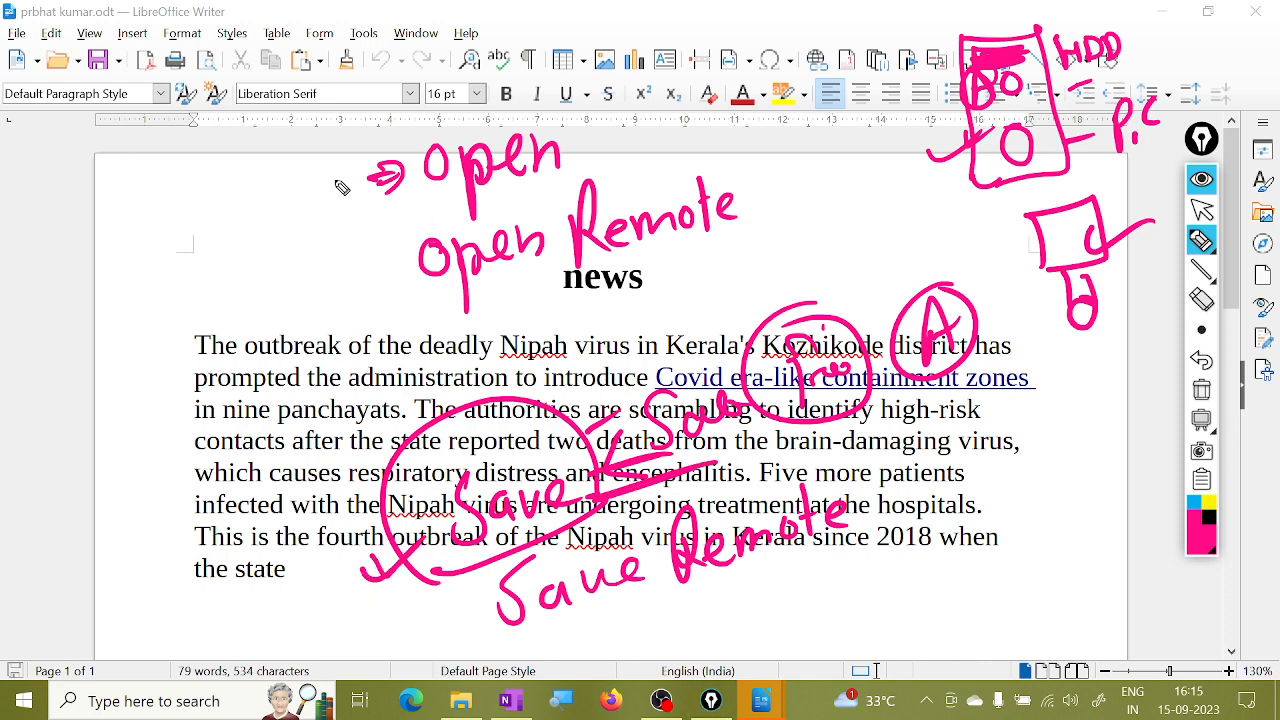
mouse_move(295, 184)
mouse_down()
mouse_move(322, 195)
mouse_move(360, 167)
mouse_up()
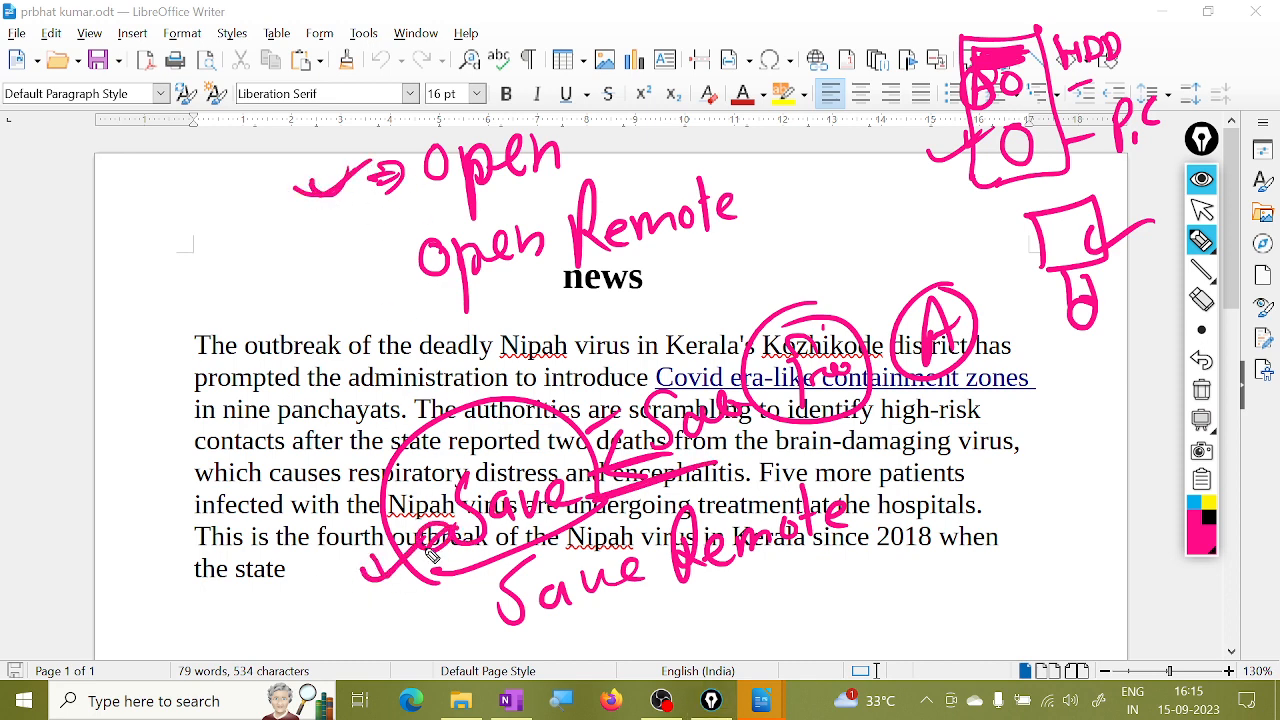
mouse_move(432, 555)
mouse_down()
mouse_move(214, 372)
mouse_move(320, 200)
mouse_up()
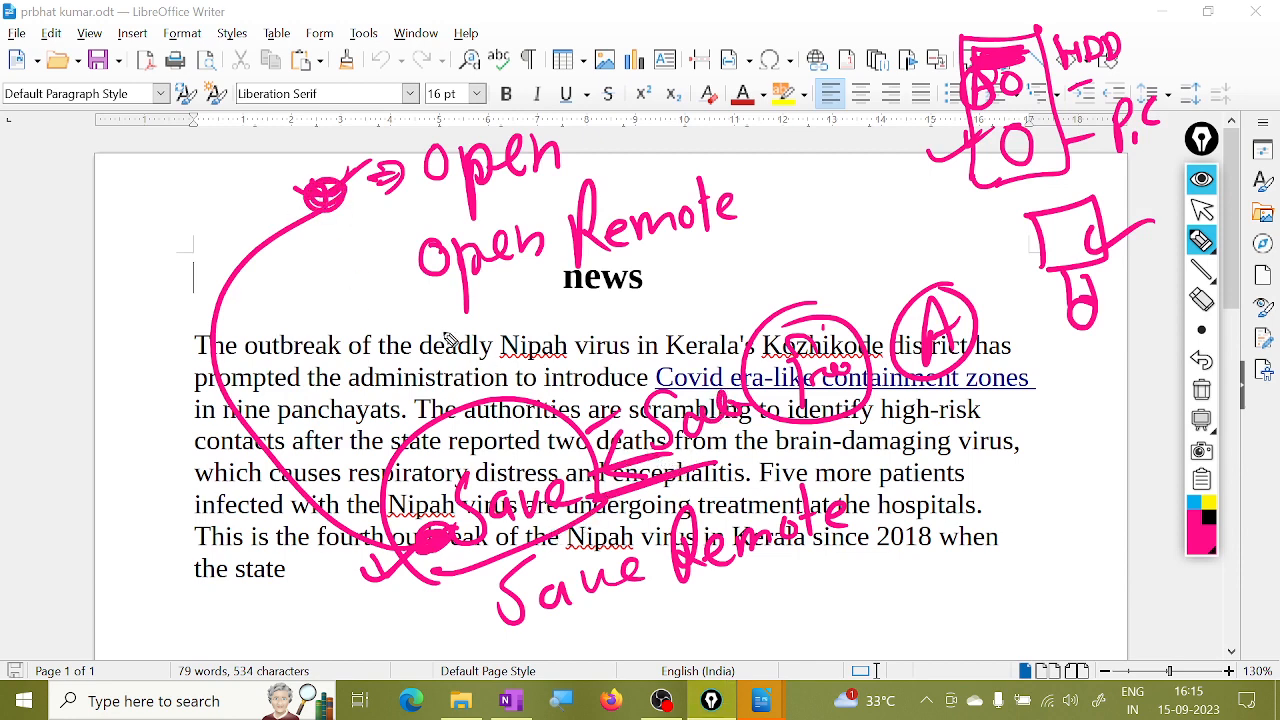
Loop Open, underline Save Remote, and write a circled Cloud note beside the paragraph.
mouse_move(398, 215)
mouse_down()
mouse_move(615, 130)
mouse_move(605, 95)
mouse_move(658, 72)
mouse_up()
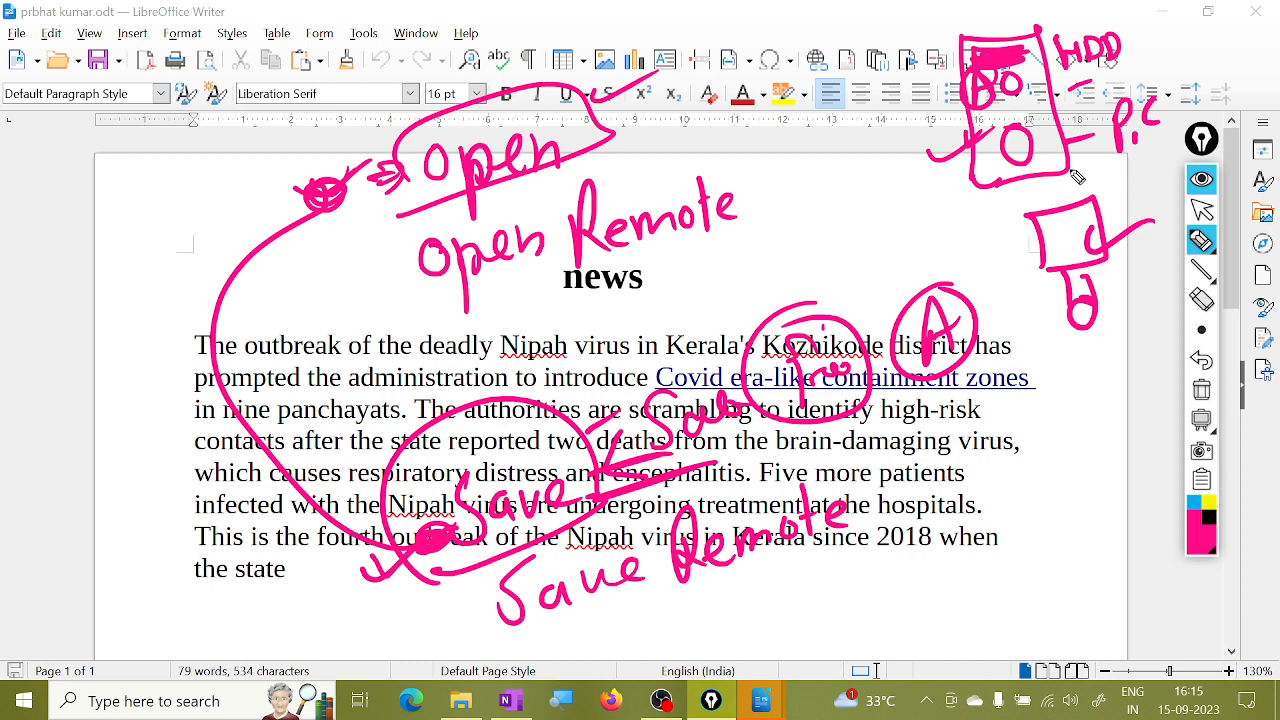
drag(580, 637, 860, 538)
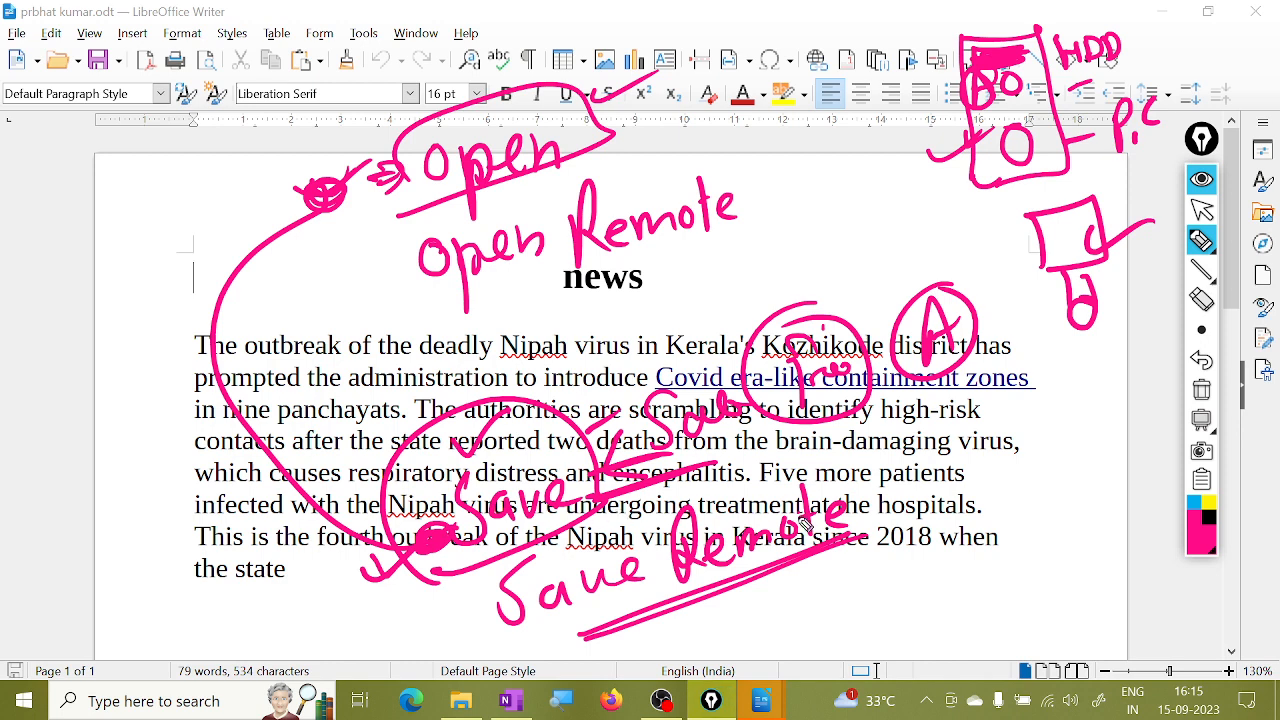
drag(743, 491, 829, 568)
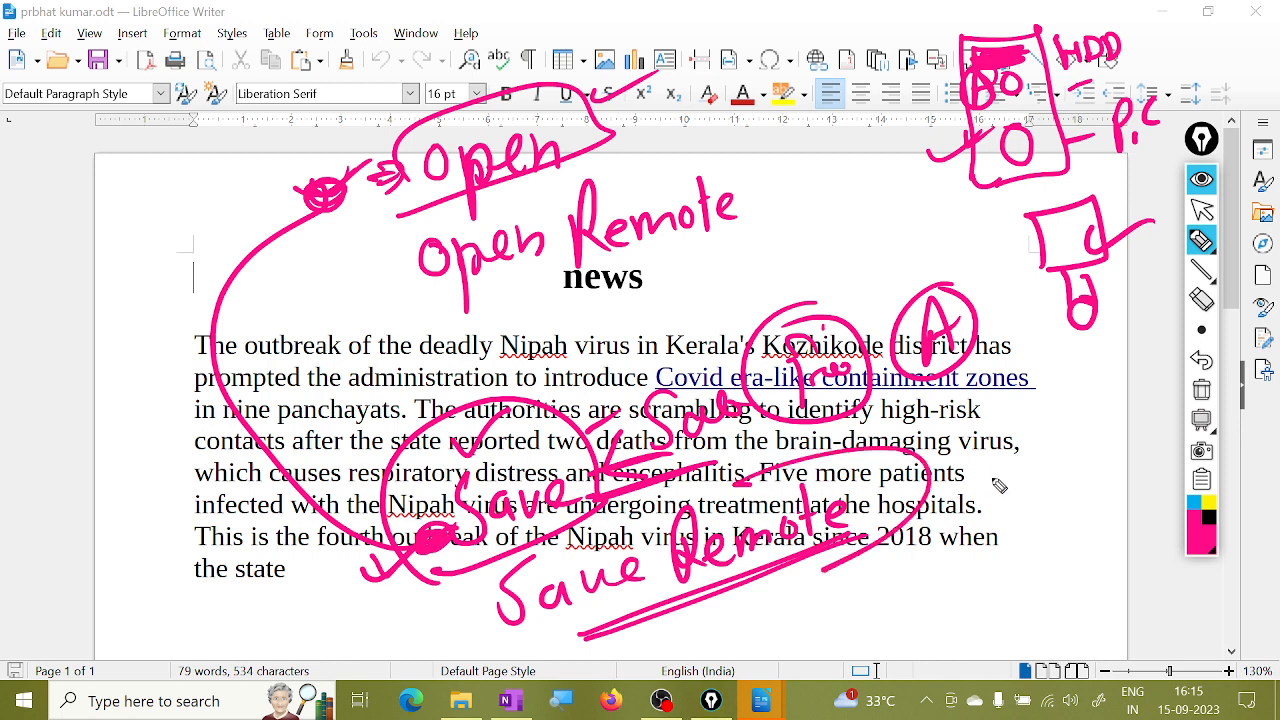
mouse_move(982, 462)
mouse_down()
mouse_move(965, 504)
mouse_move(1002, 482)
mouse_up()
mouse_move(1017, 457)
mouse_down()
mouse_move(1020, 473)
mouse_move(1068, 471)
mouse_up()
drag(1028, 516, 945, 555)
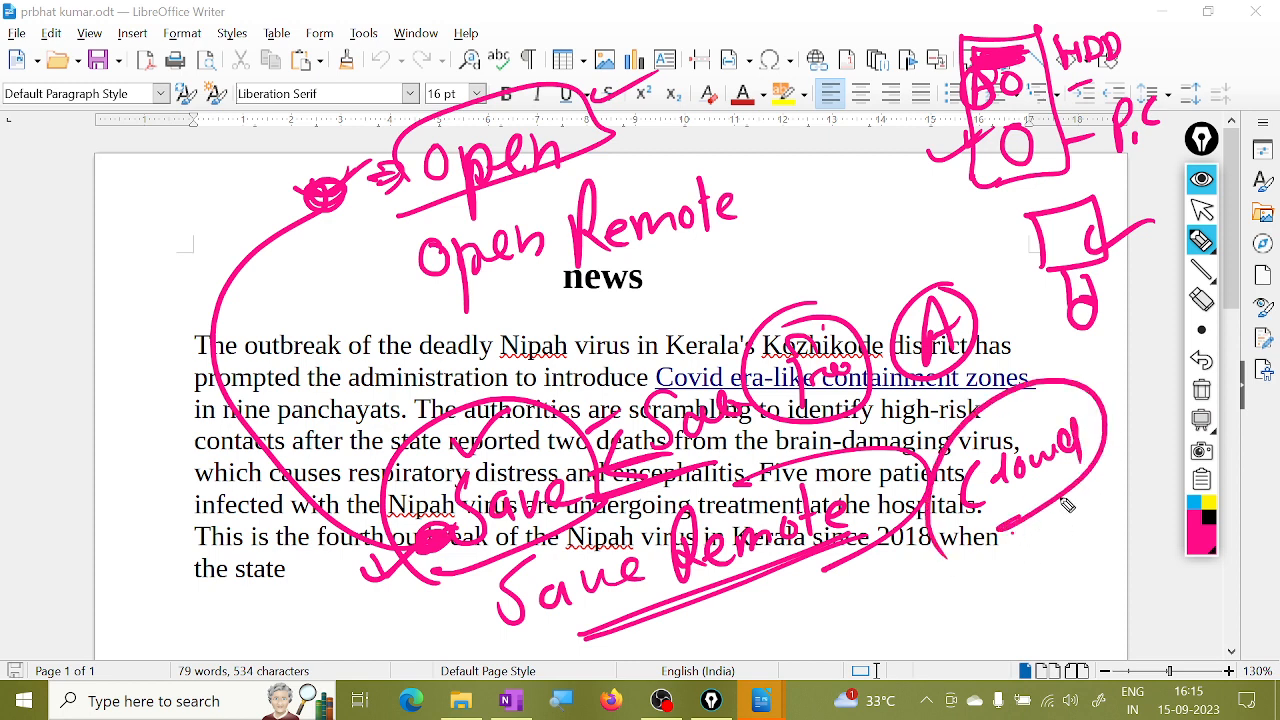
click(1030, 532)
drag(1024, 416, 1050, 407)
mouse_move(1036, 514)
mouse_down()
mouse_move(1038, 548)
mouse_move(1062, 524)
mouse_move(1034, 532)
mouse_up()
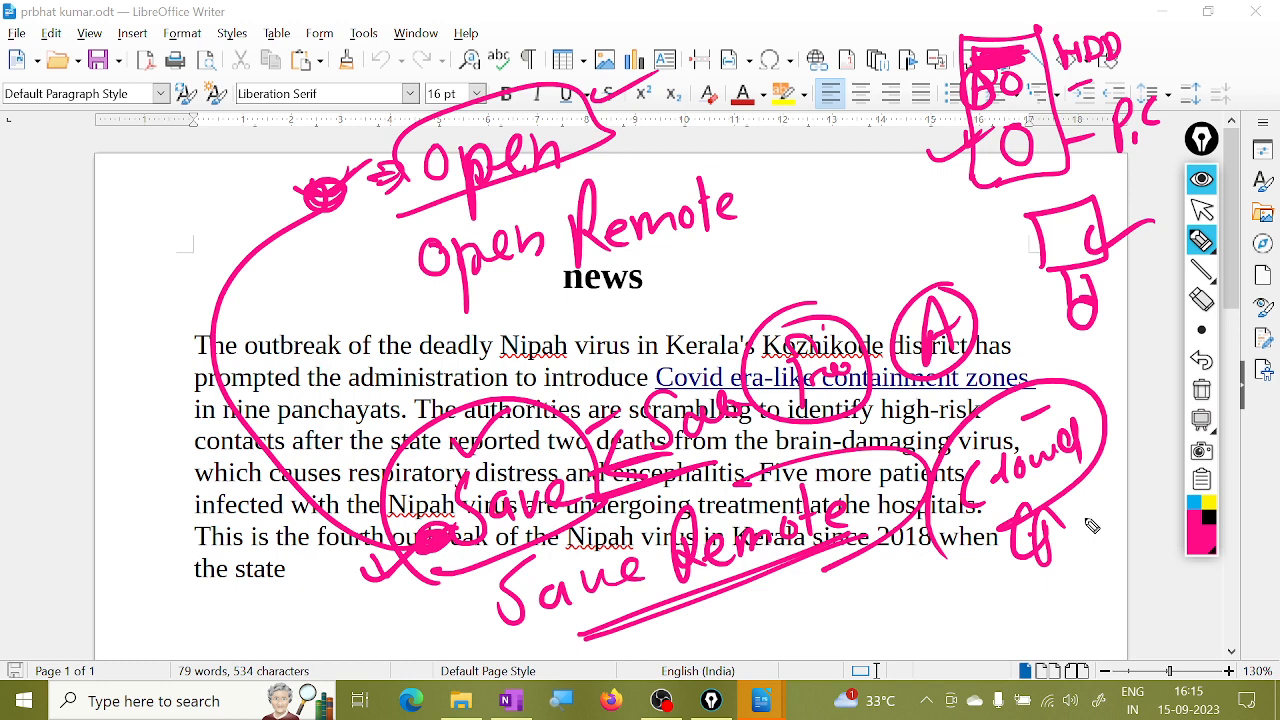
Add pink strokes below the Cloud note and a circled A at the upper left.
drag(979, 556, 956, 640)
drag(943, 578, 1005, 580)
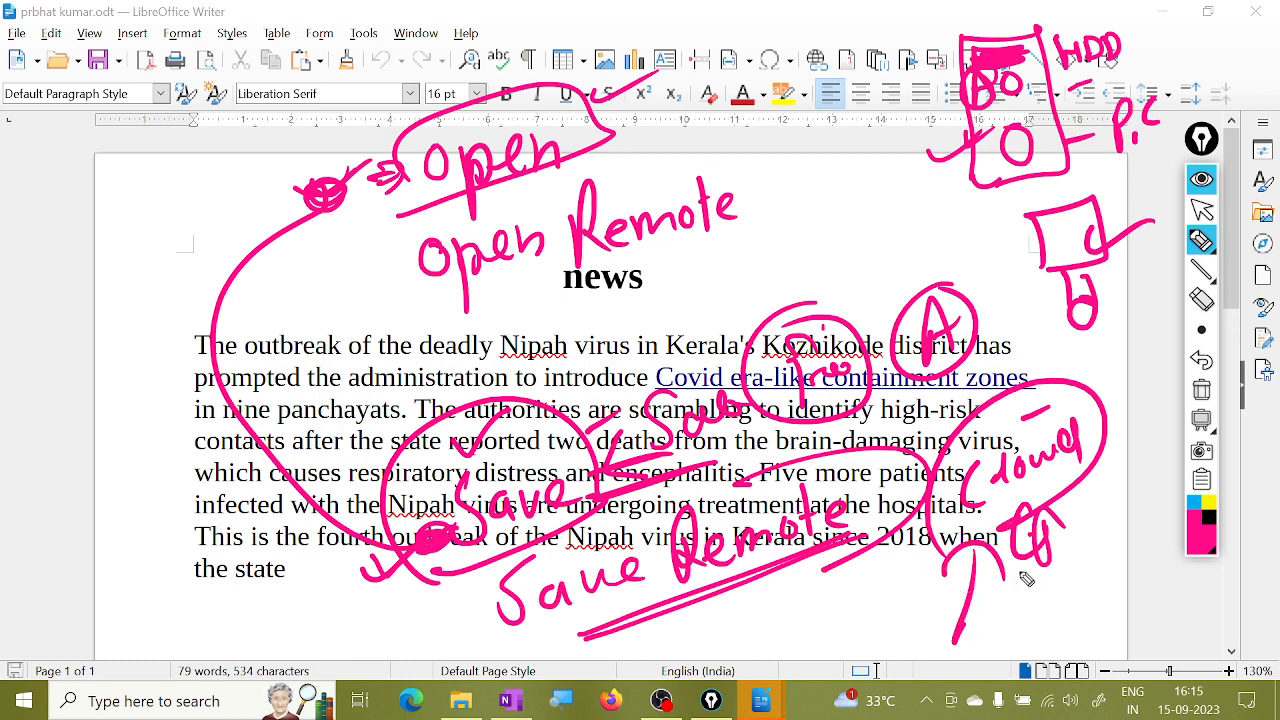
mouse_move(50, 191)
mouse_down()
mouse_move(87, 206)
mouse_move(73, 230)
mouse_up()
mouse_move(75, 147)
mouse_down()
mouse_move(60, 175)
mouse_move(222, 135)
mouse_move(290, 85)
mouse_move(220, 182)
mouse_up()
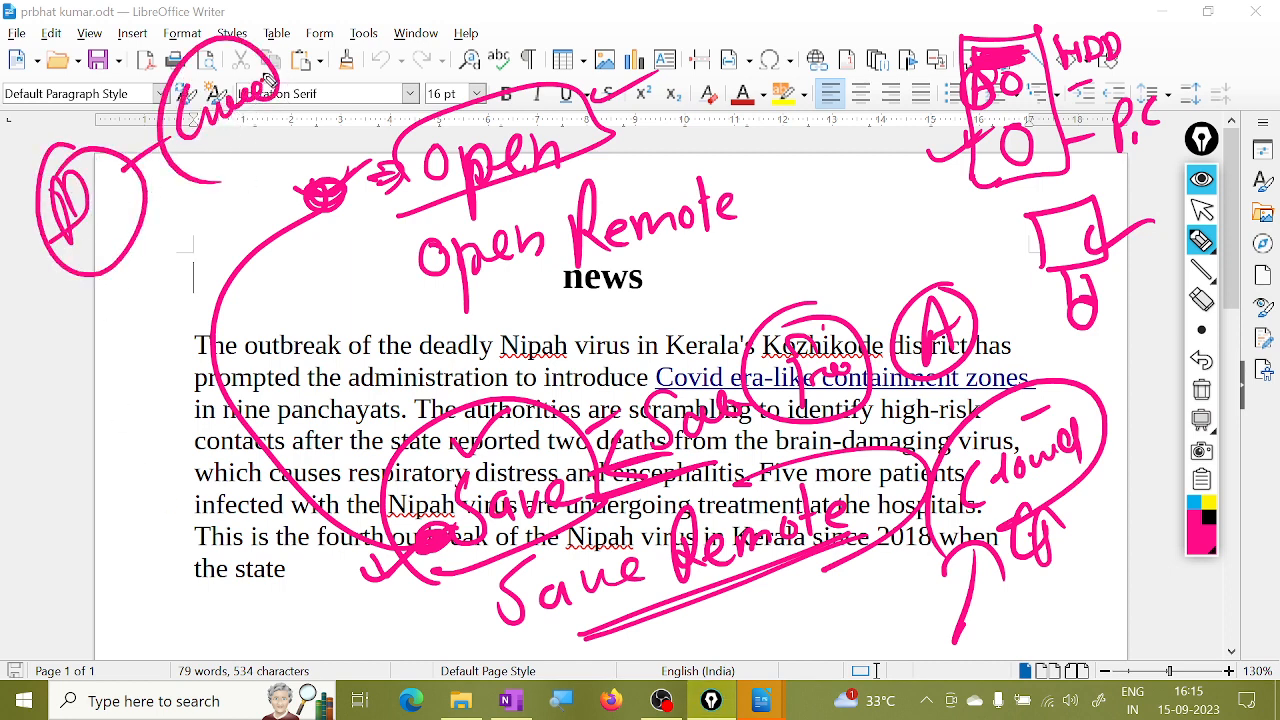
Handwrite Cloud near the top, underline it with an arrow, and add a B mark.
mouse_move(262, 88)
mouse_down()
mouse_move(213, 155)
mouse_move(291, 104)
mouse_up()
drag(157, 207, 147, 269)
mouse_move(134, 240)
mouse_down()
mouse_move(185, 238)
mouse_move(195, 201)
mouse_move(272, 158)
mouse_move(260, 130)
mouse_move(286, 166)
mouse_up()
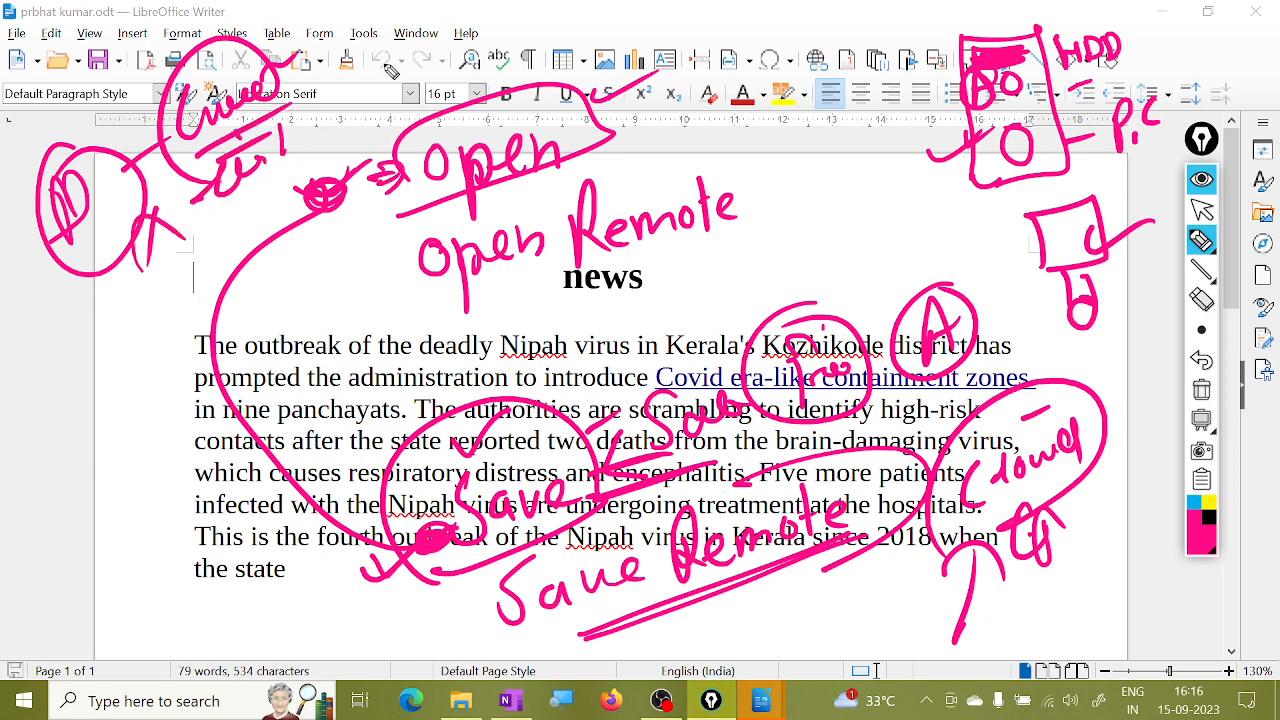
drag(320, 46, 326, 107)
mouse_move(317, 39)
mouse_down()
mouse_move(357, 45)
mouse_move(345, 121)
mouse_up()
drag(348, 77, 380, 77)
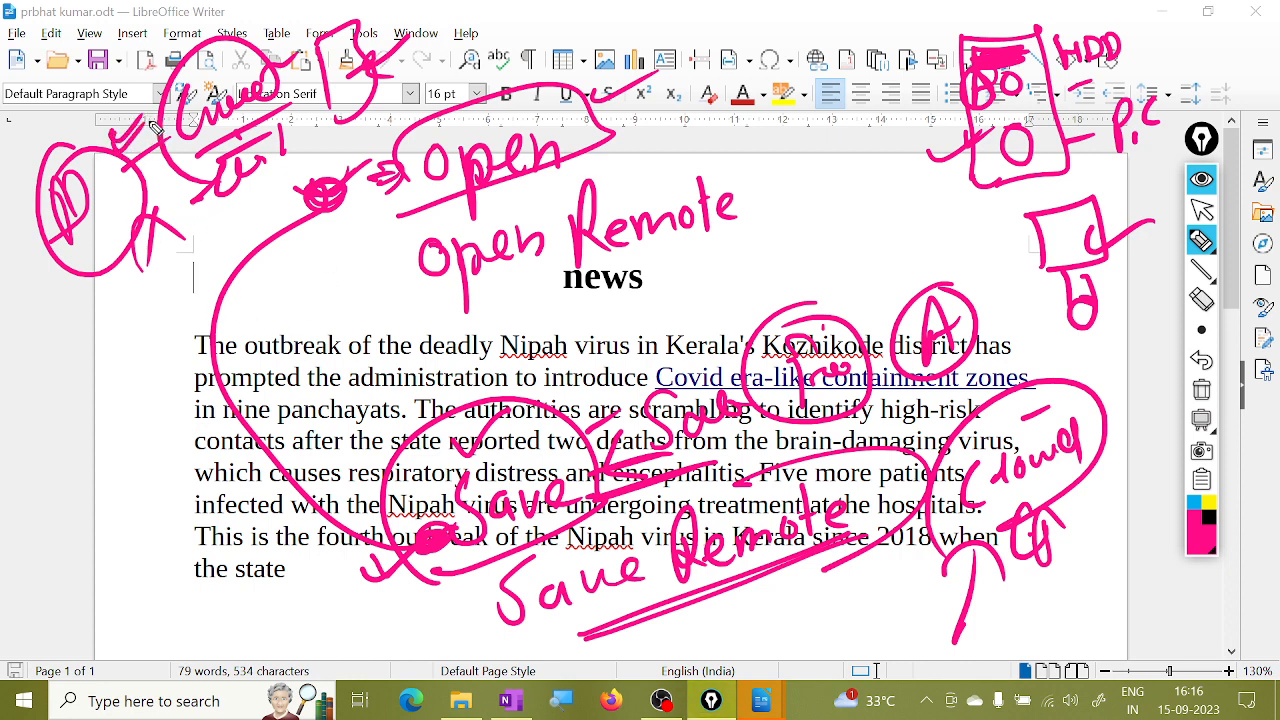
Add circled notes and squiggles in the left margin and bracket the last paragraph lines.
mouse_move(148, 95)
mouse_down()
mouse_move(124, 178)
mouse_move(116, 88)
mouse_up()
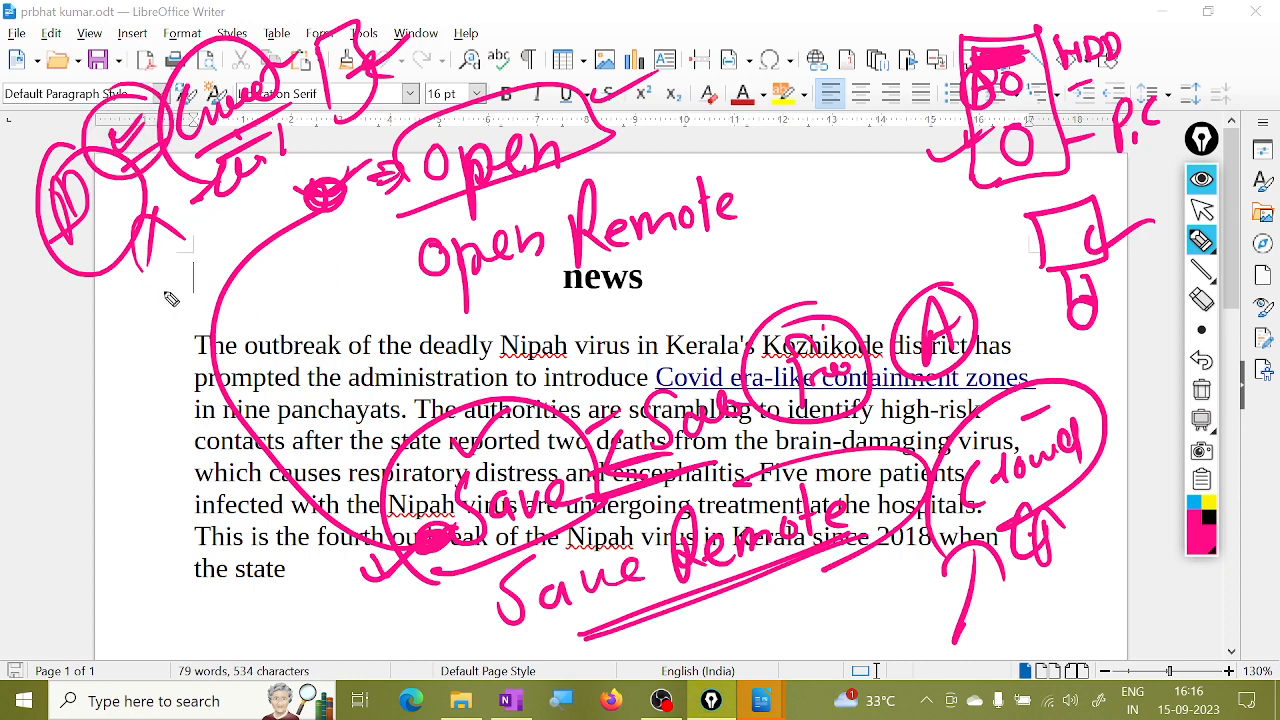
drag(128, 264, 110, 302)
drag(110, 386, 104, 420)
mouse_move(120, 345)
mouse_down()
mouse_move(131, 376)
mouse_move(174, 353)
mouse_up()
mouse_move(158, 428)
mouse_down()
mouse_move(39, 428)
mouse_move(91, 475)
mouse_up()
drag(145, 431, 187, 397)
drag(138, 460, 180, 425)
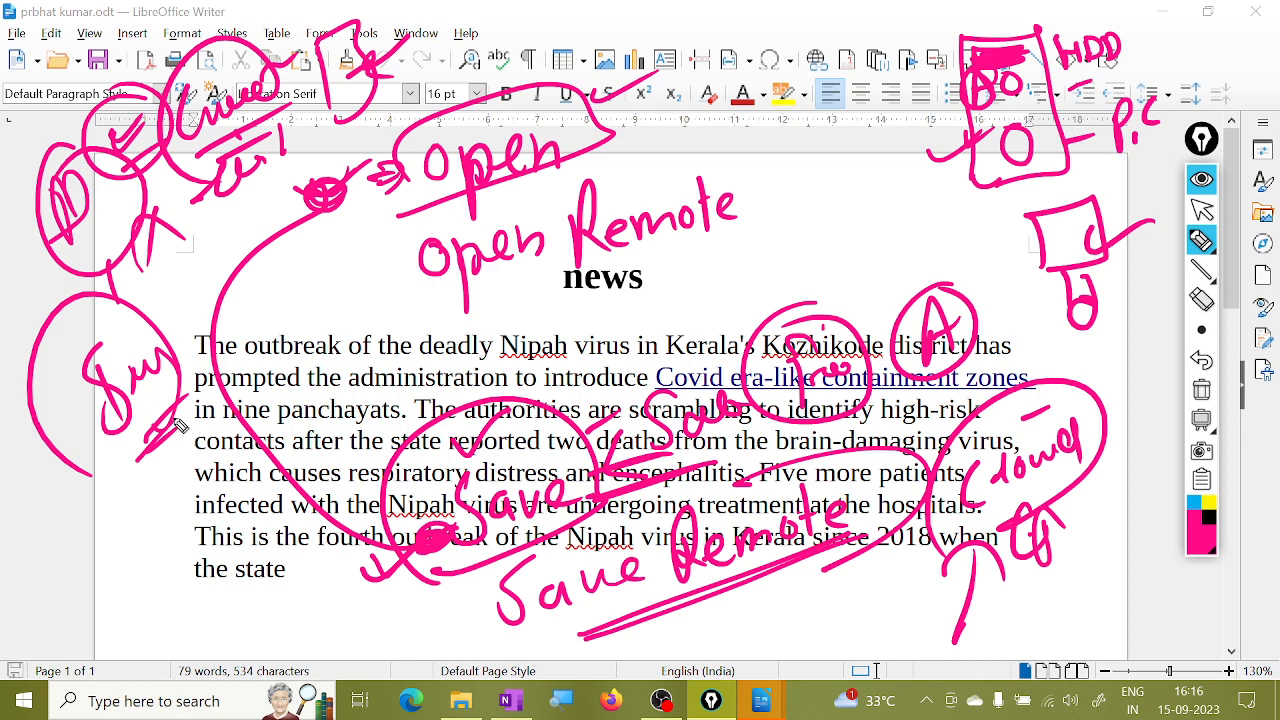
mouse_move(150, 482)
mouse_down()
mouse_move(158, 575)
mouse_move(180, 588)
mouse_up()
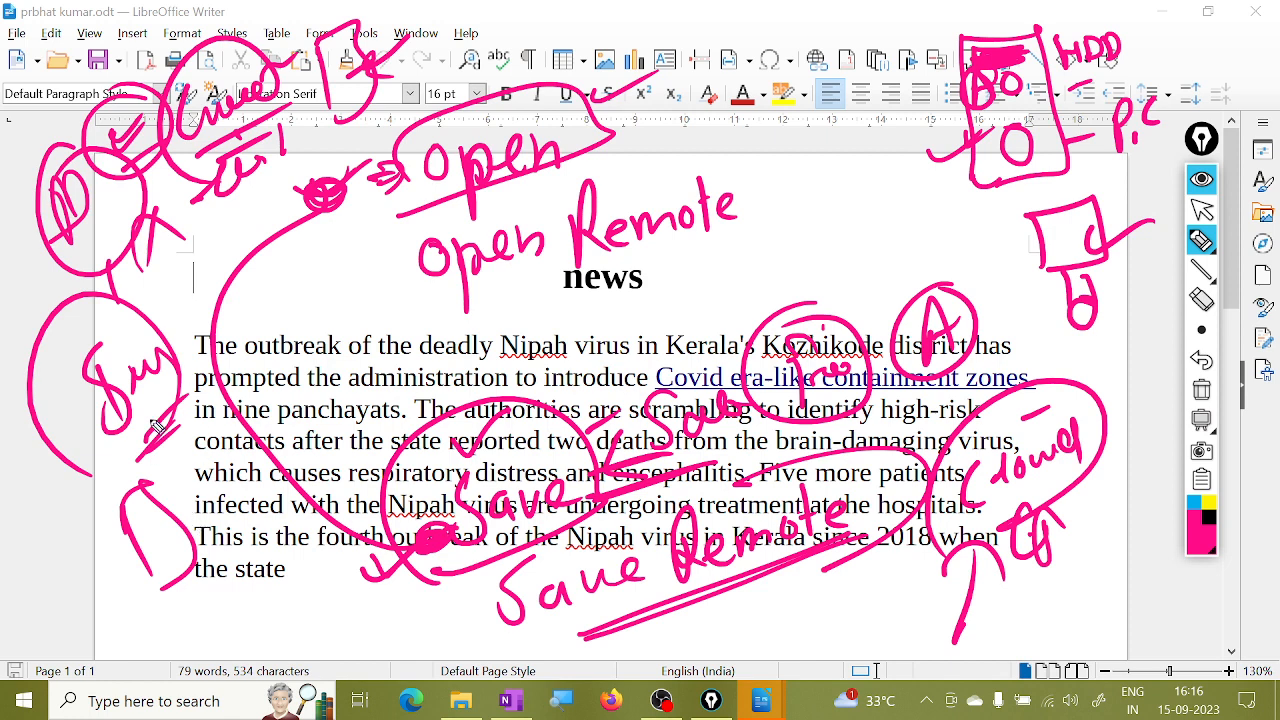
drag(130, 309, 205, 345)
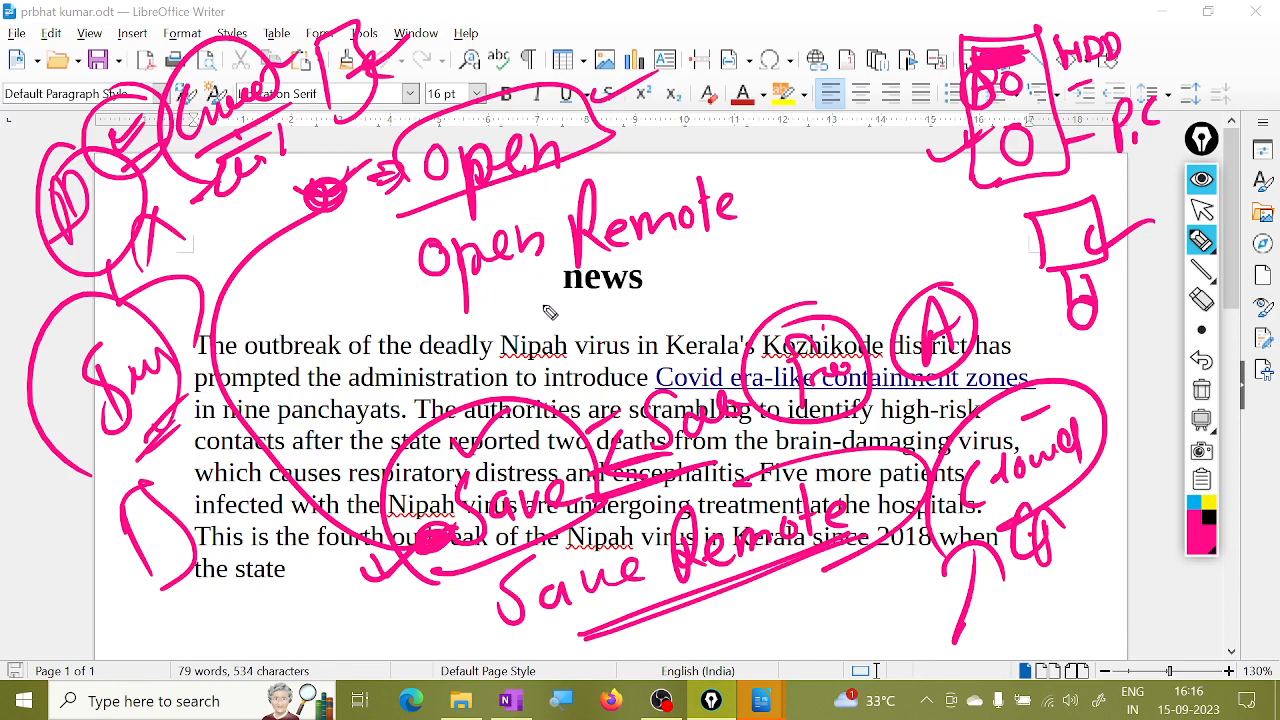
Underline the handwritten Open Remote and Save Remote labels and add a small circle.
drag(450, 306, 737, 222)
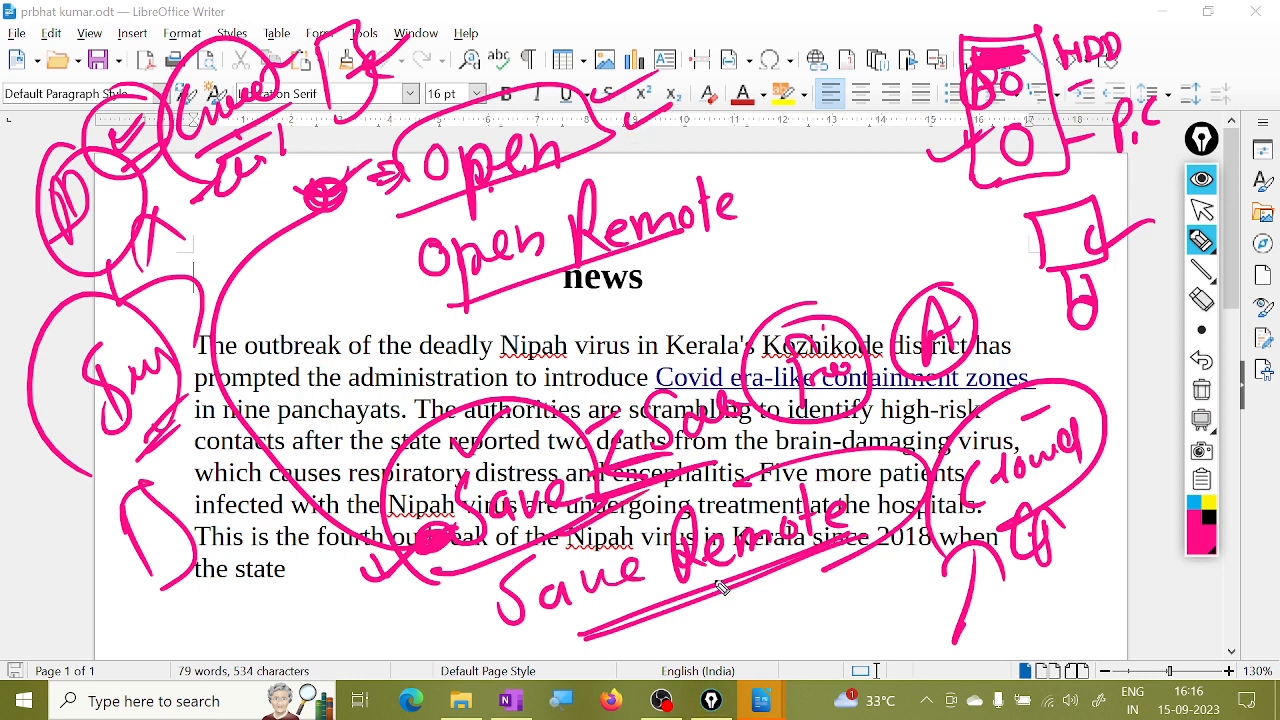
drag(722, 588, 797, 553)
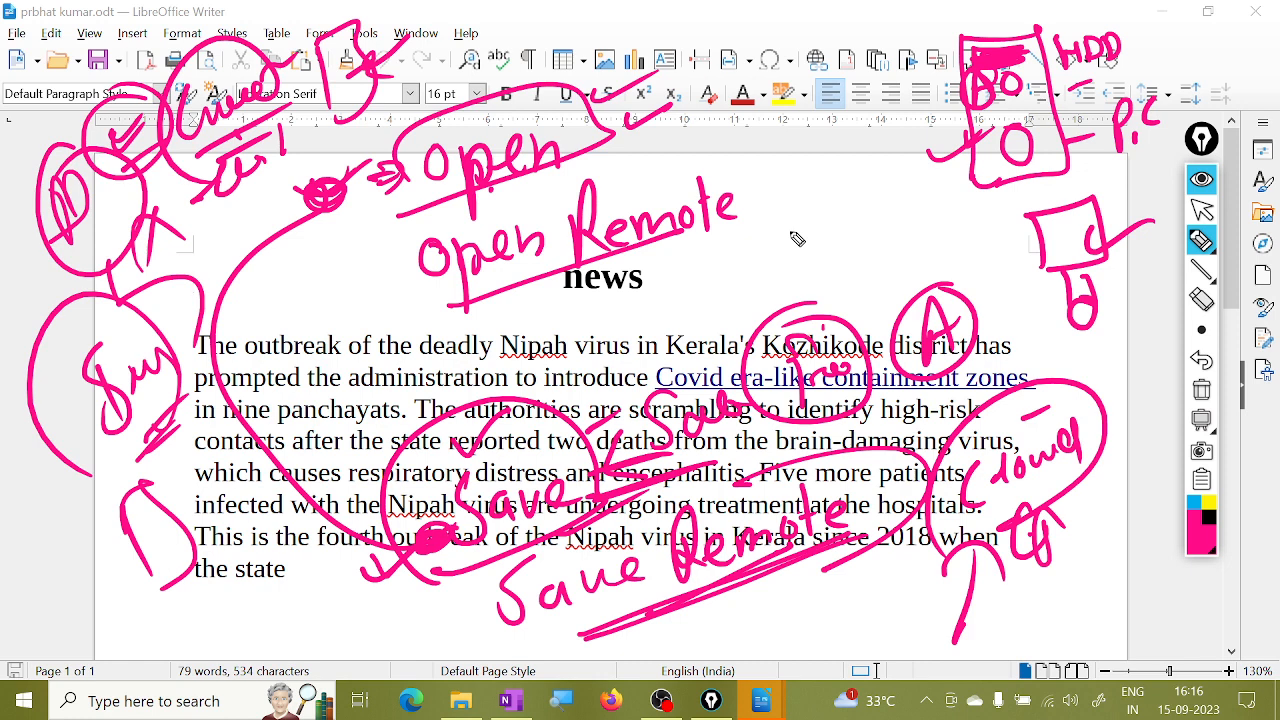
mouse_move(383, 328)
mouse_down()
mouse_move(414, 296)
mouse_move(396, 322)
mouse_up()
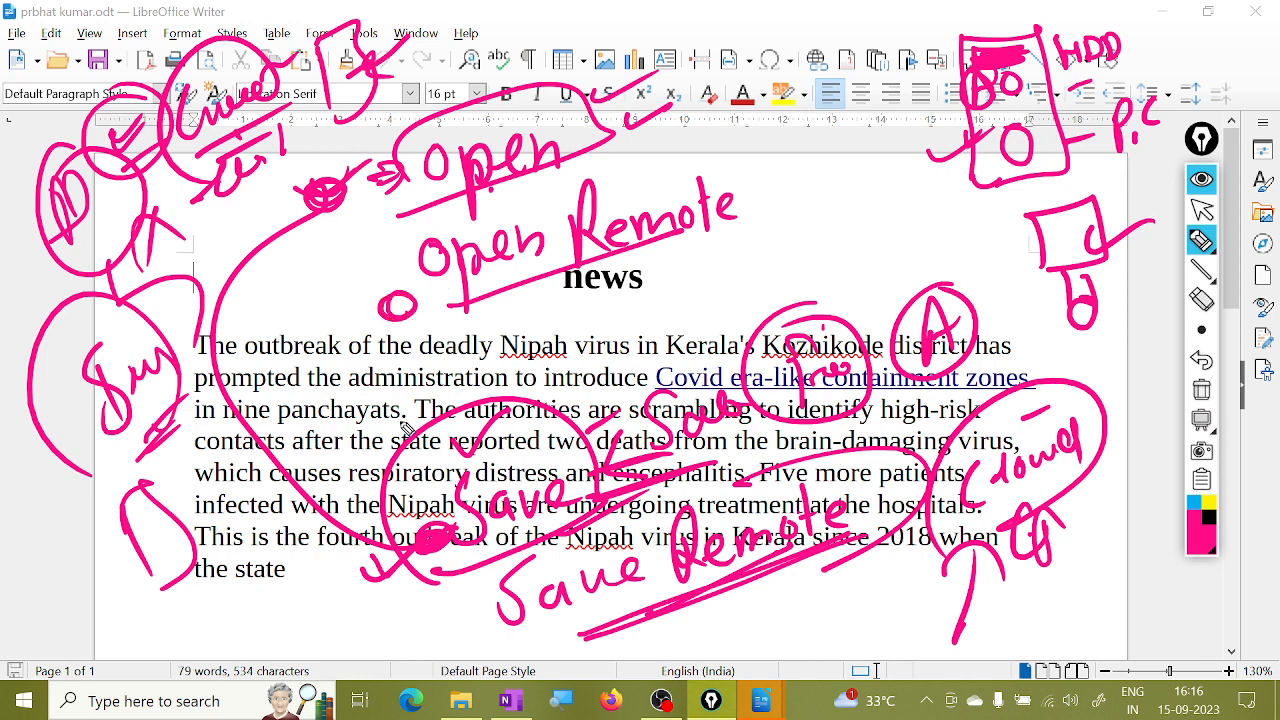
Switch the ink to black and draw arrows linking Save Remote to Open and Open Remote.
click(1208, 520)
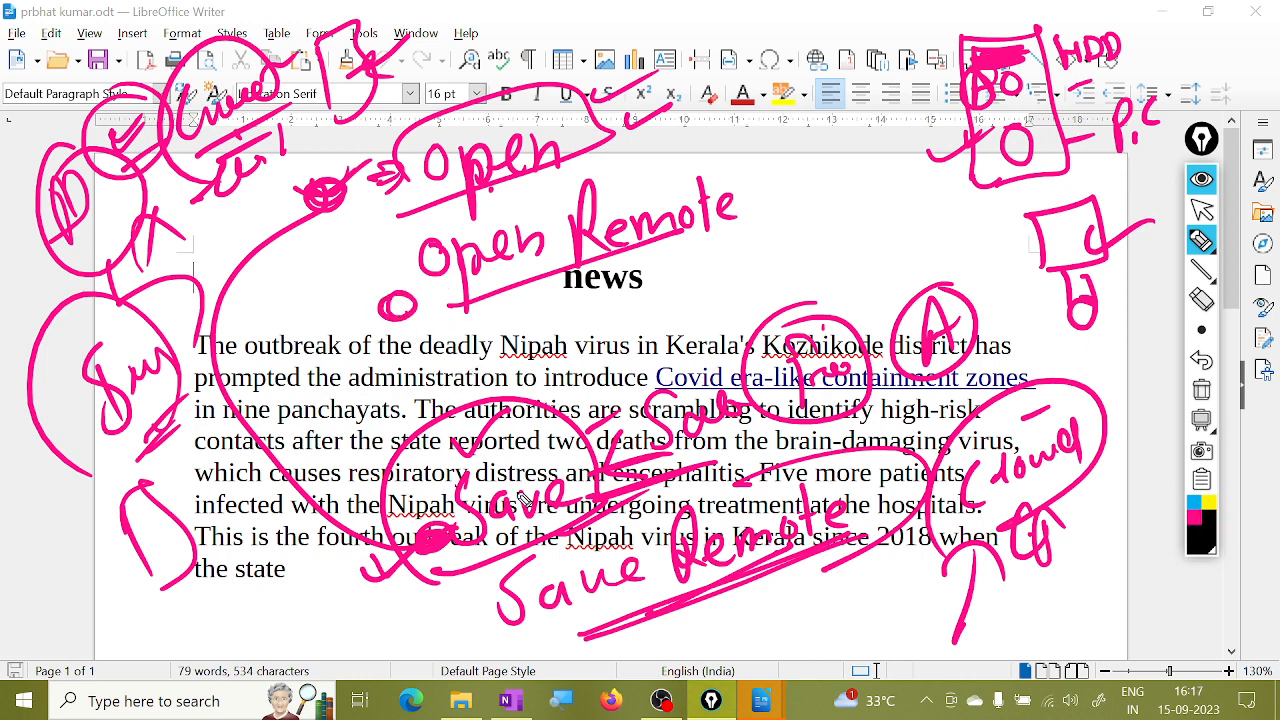
mouse_move(418, 534)
mouse_down()
mouse_move(408, 556)
mouse_move(445, 548)
mouse_move(335, 540)
mouse_move(300, 195)
mouse_move(380, 232)
mouse_up()
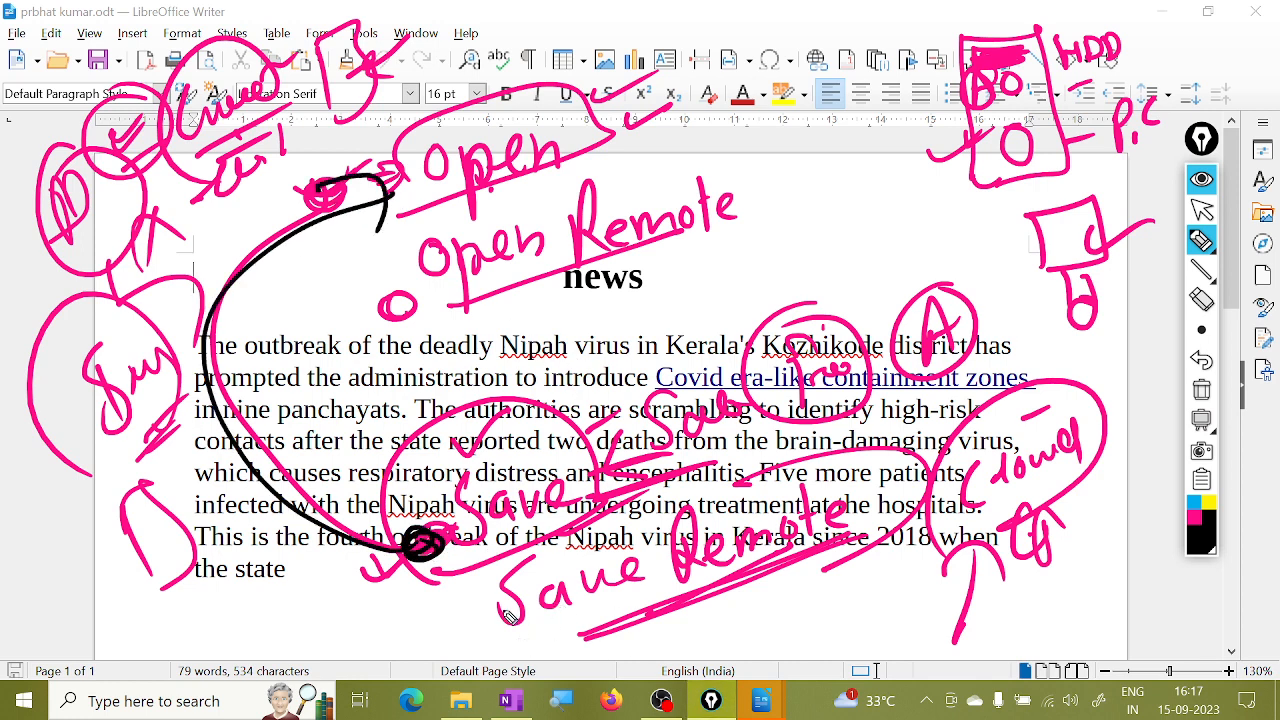
drag(693, 593, 708, 600)
mouse_move(458, 648)
mouse_down()
mouse_move(248, 552)
mouse_move(356, 346)
mouse_move(390, 368)
mouse_up()
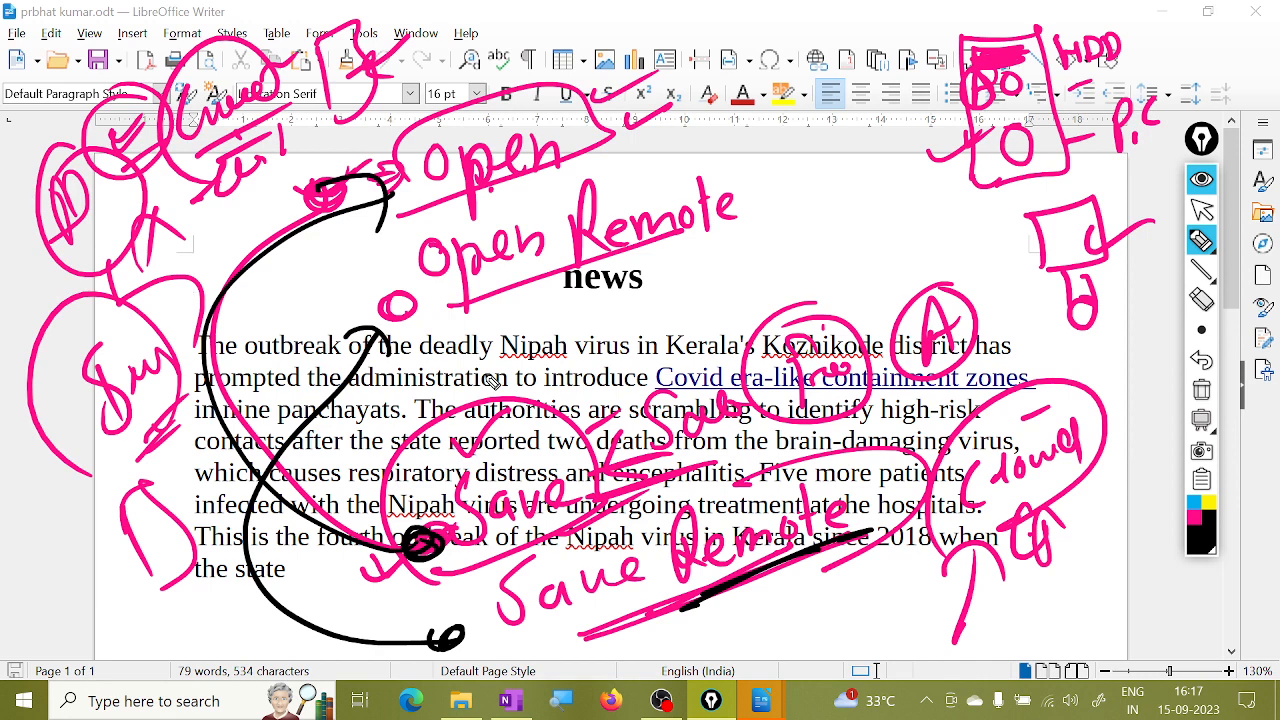
drag(670, 160, 736, 245)
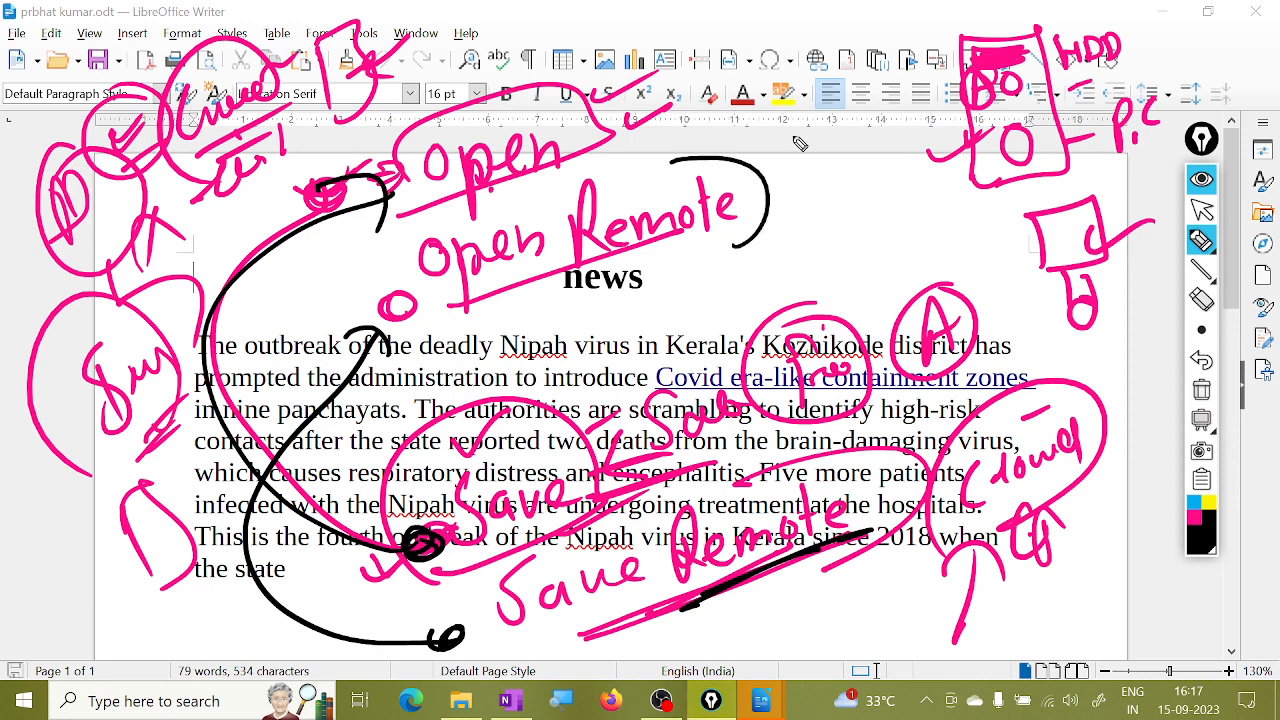
drag(809, 128, 800, 175)
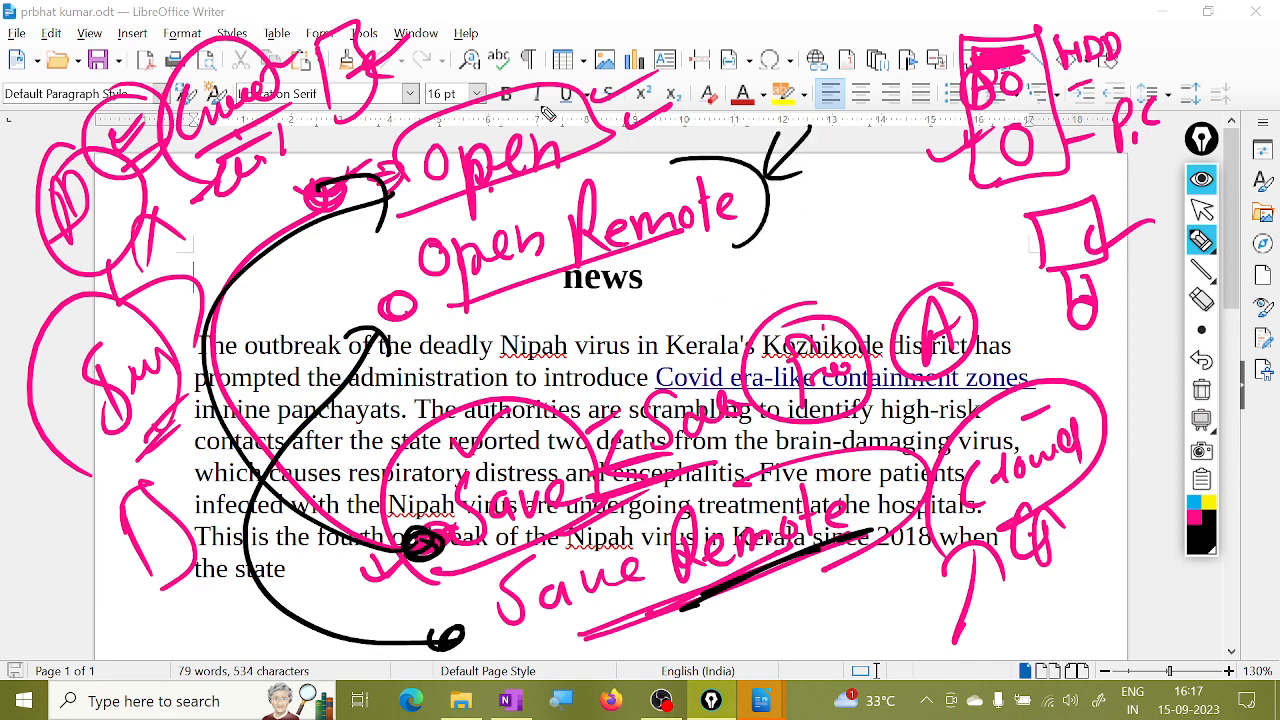
Add black check marks, then erase all annotations and leave drawing mode.
drag(538, 86, 626, 47)
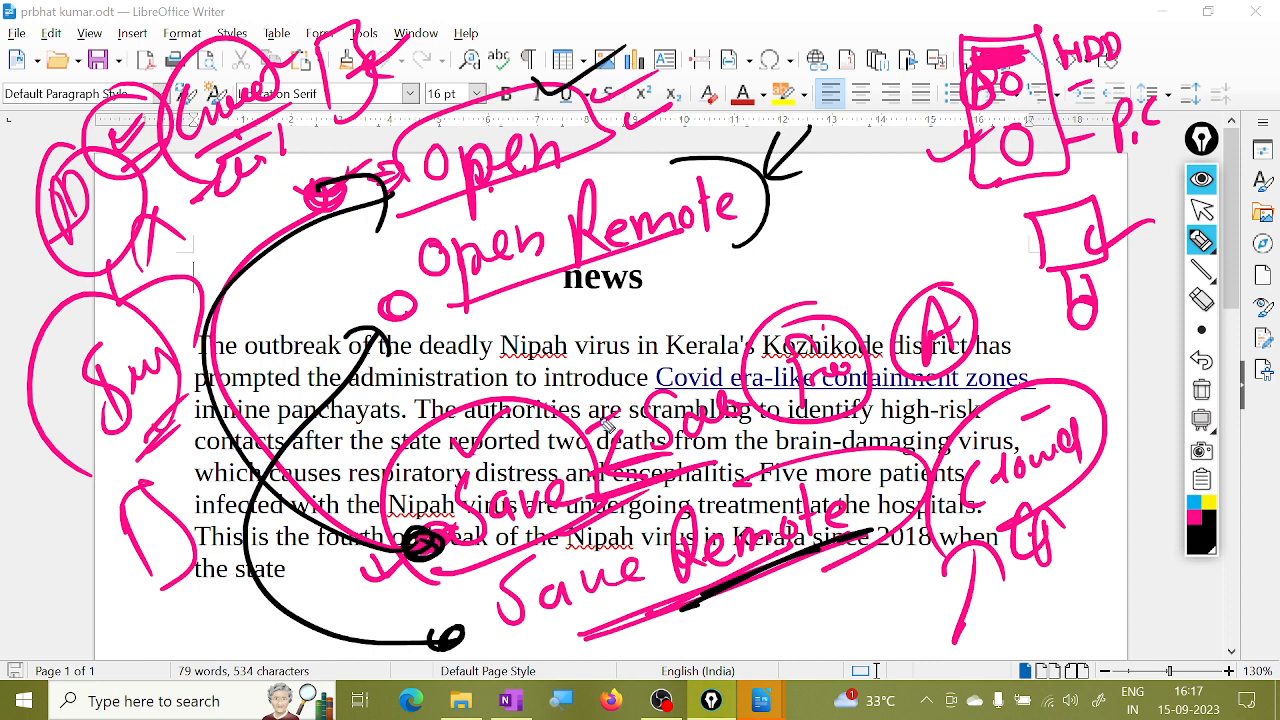
drag(602, 395, 672, 378)
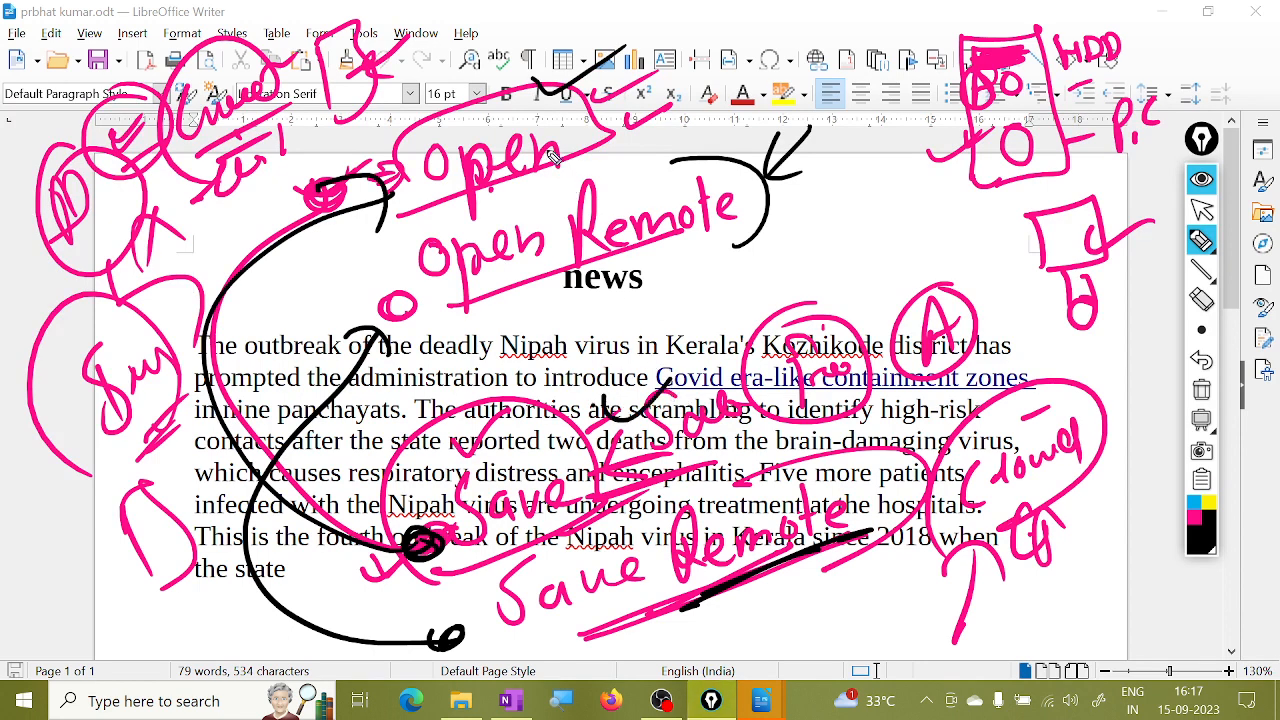
drag(562, 72, 553, 103)
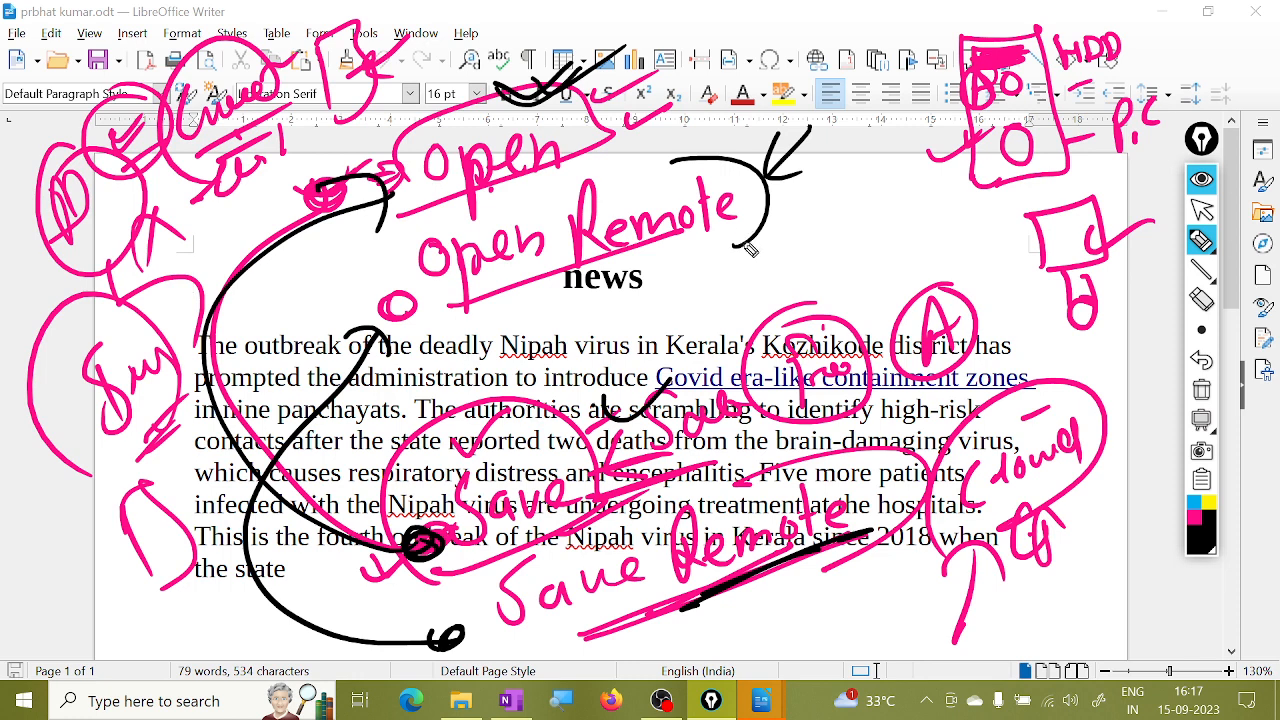
click(1201, 389)
click(1202, 209)
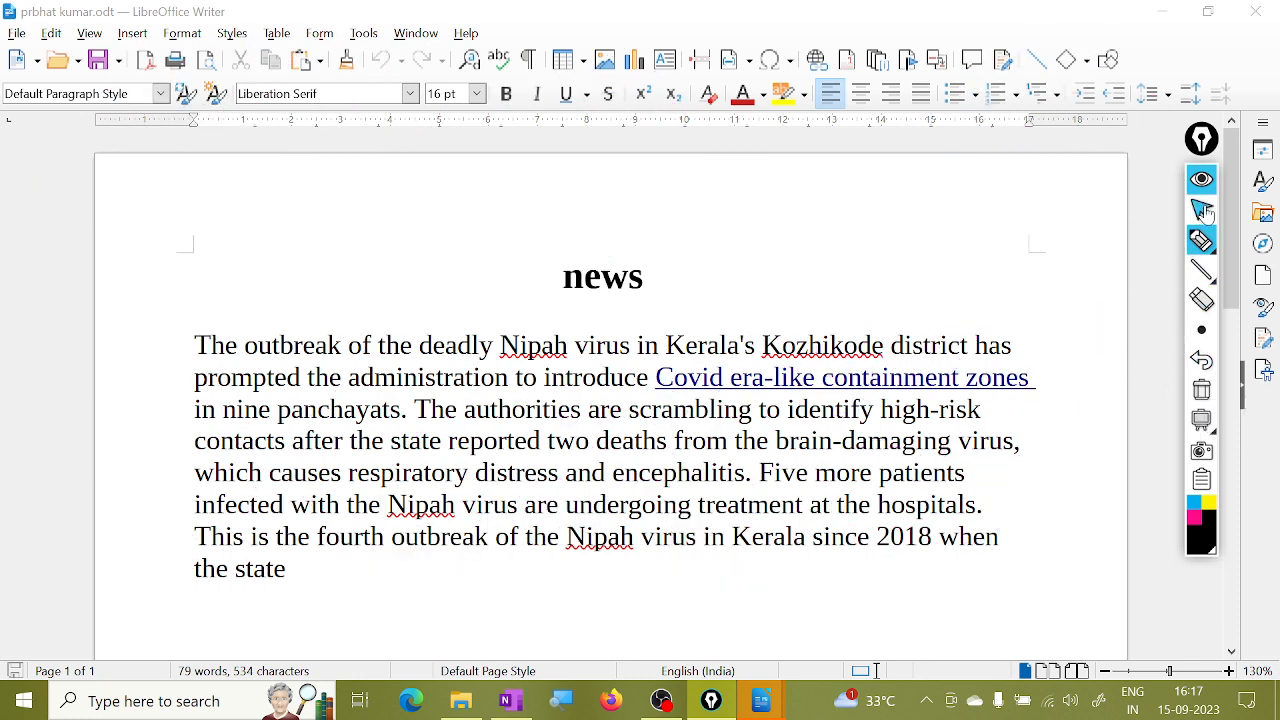
Start Save Remote and add a new service, showing File Services with Google Drive selected.
click(17, 33)
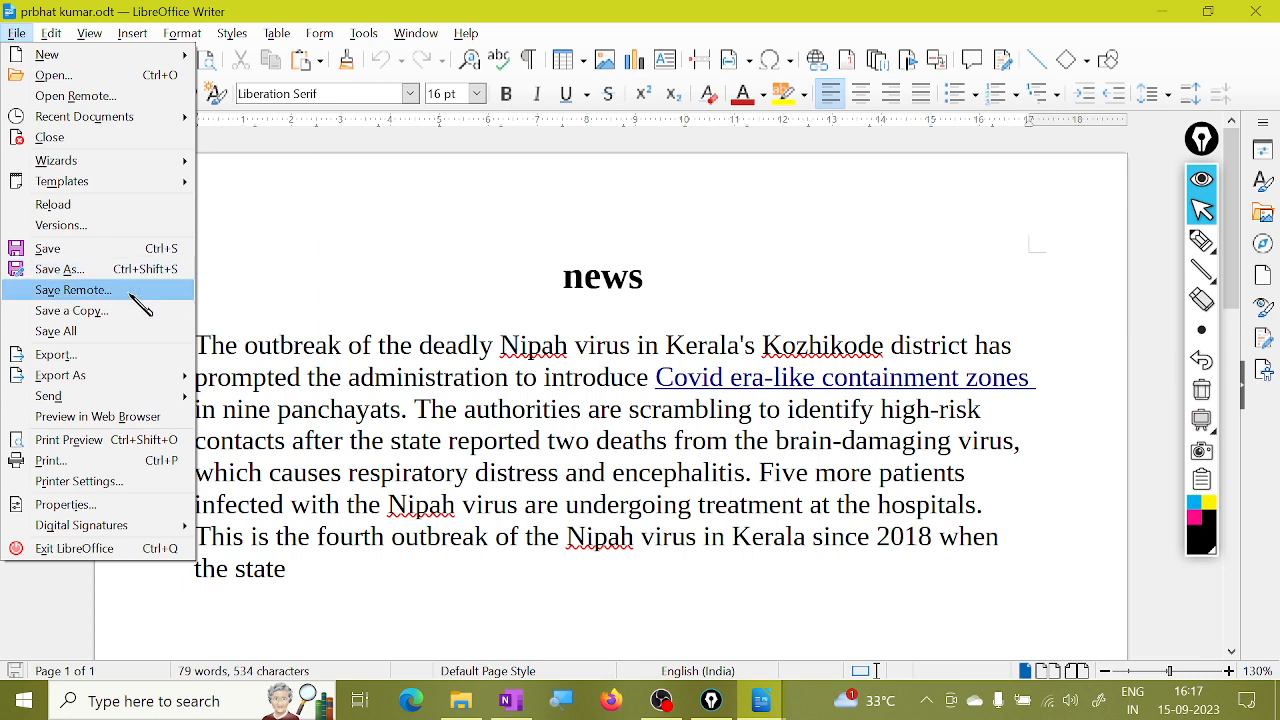
click(128, 297)
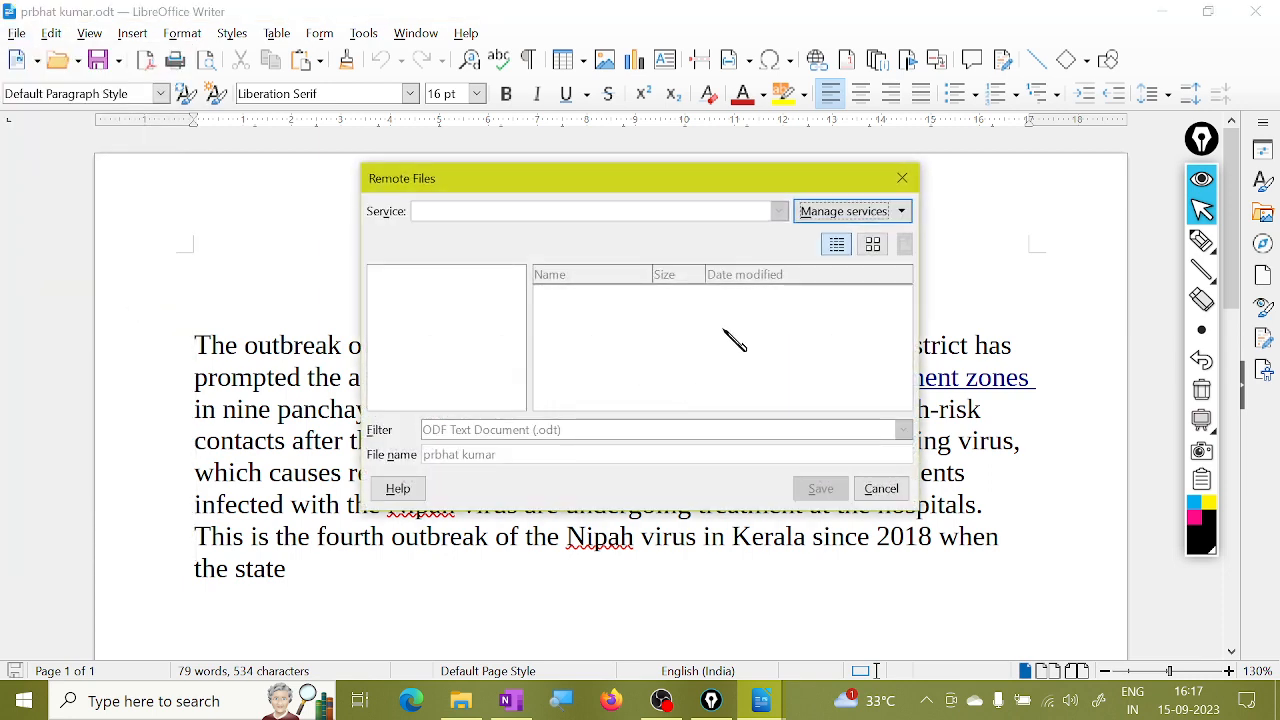
drag(697, 173, 704, 137)
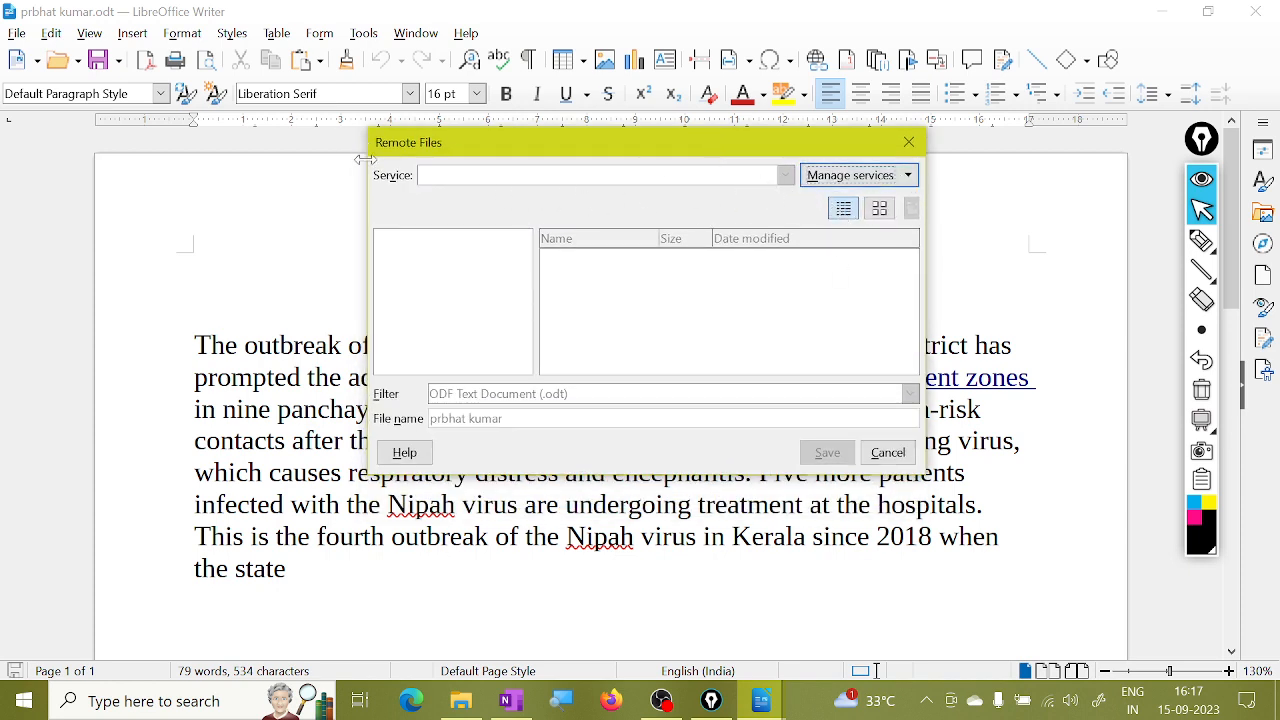
click(909, 176)
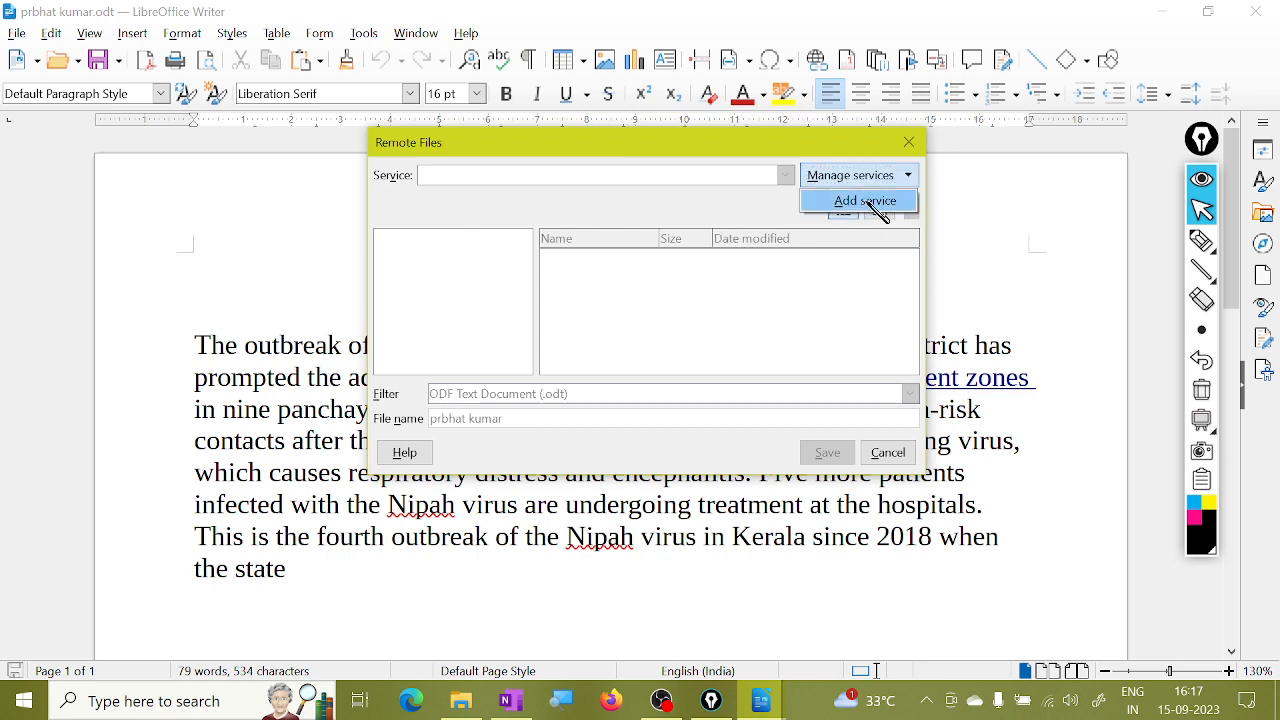
click(875, 206)
drag(677, 212, 693, 190)
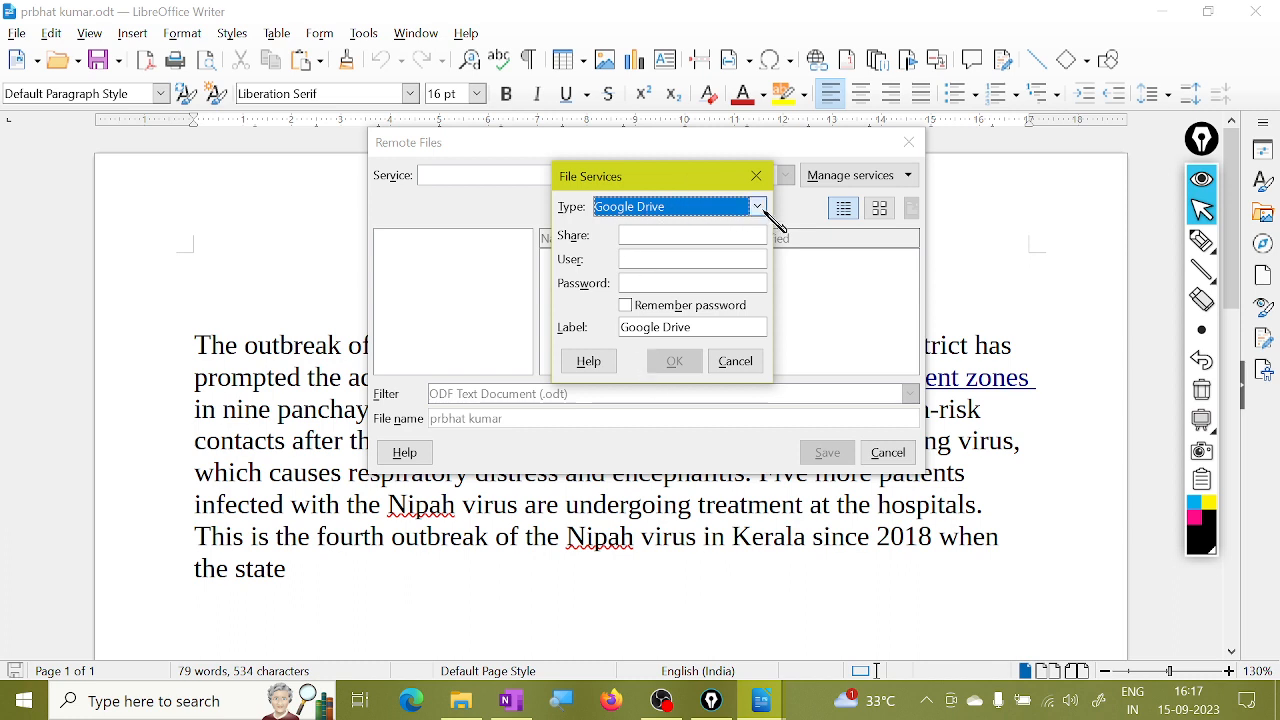
Choose Google Drive, enter an account user name, then cancel the File Services dialog.
click(757, 207)
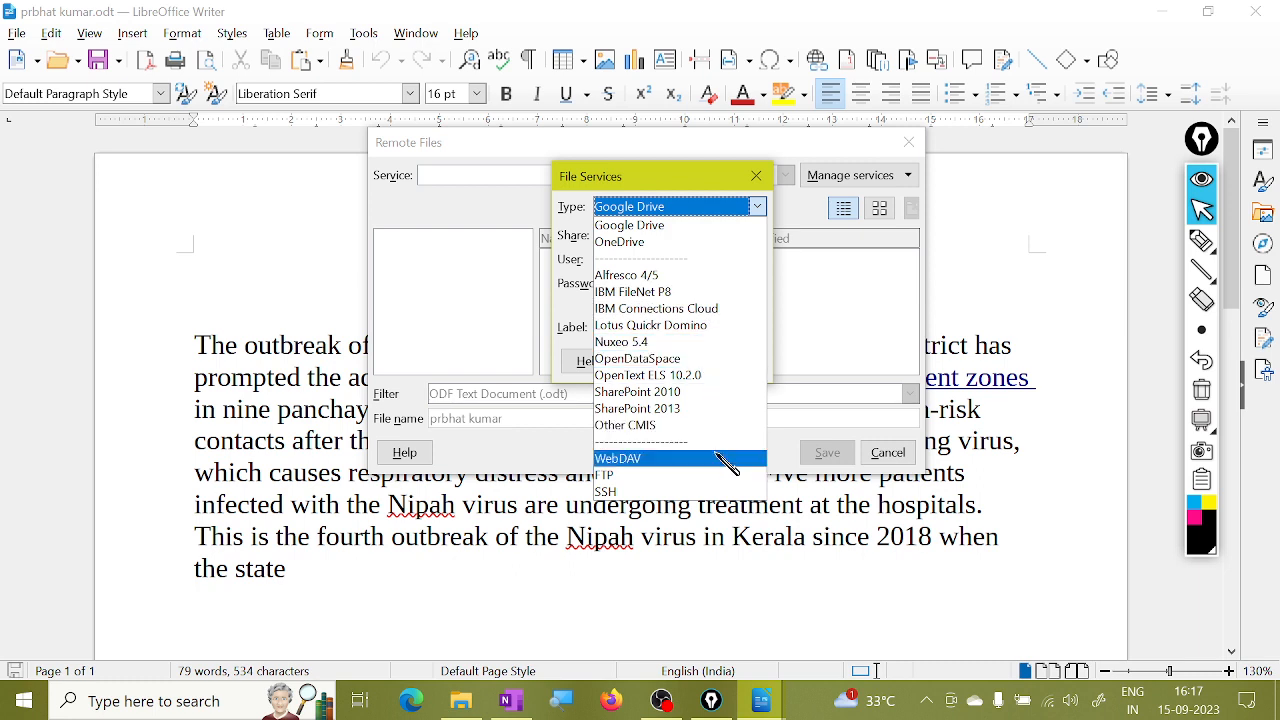
click(571, 697)
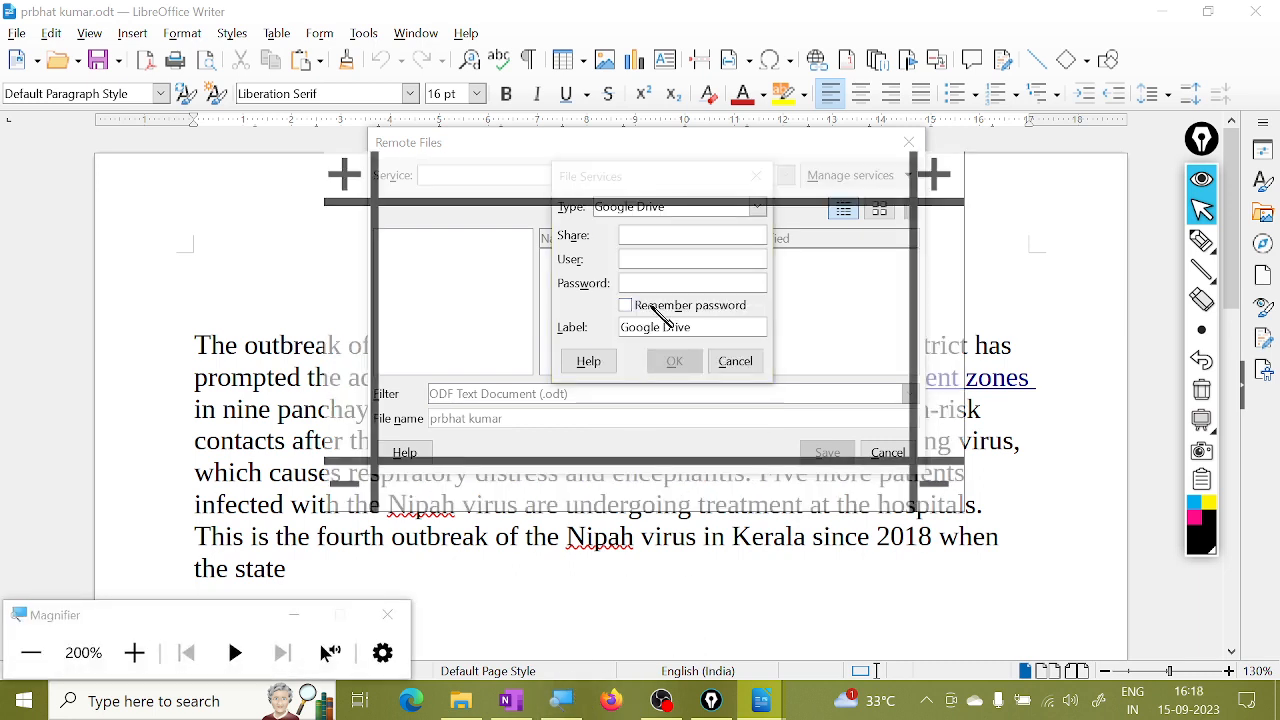
click(760, 206)
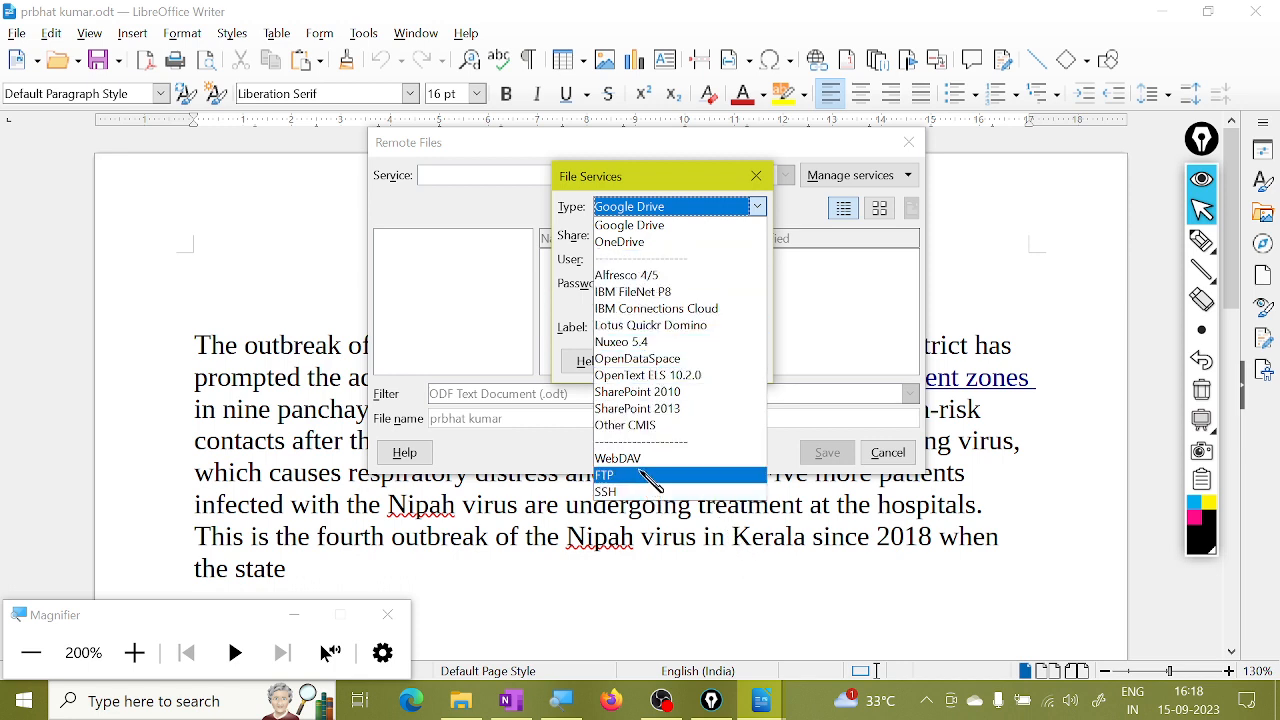
click(668, 228)
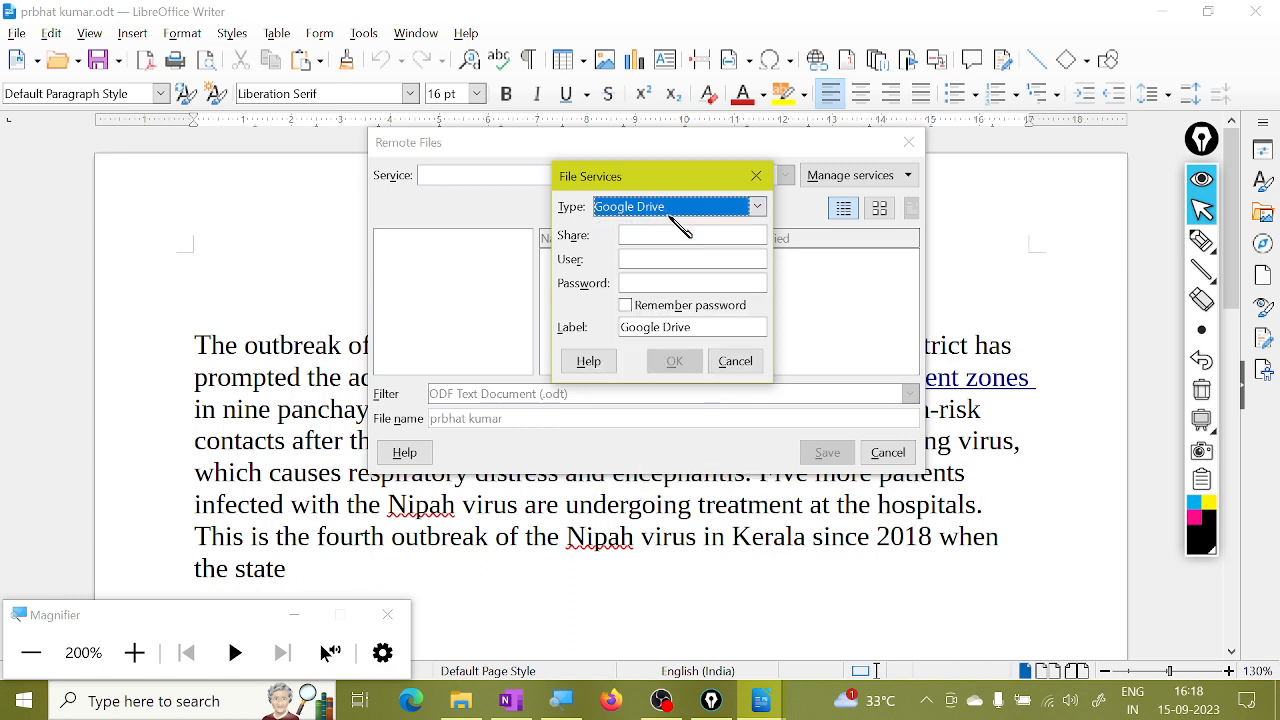
click(638, 262)
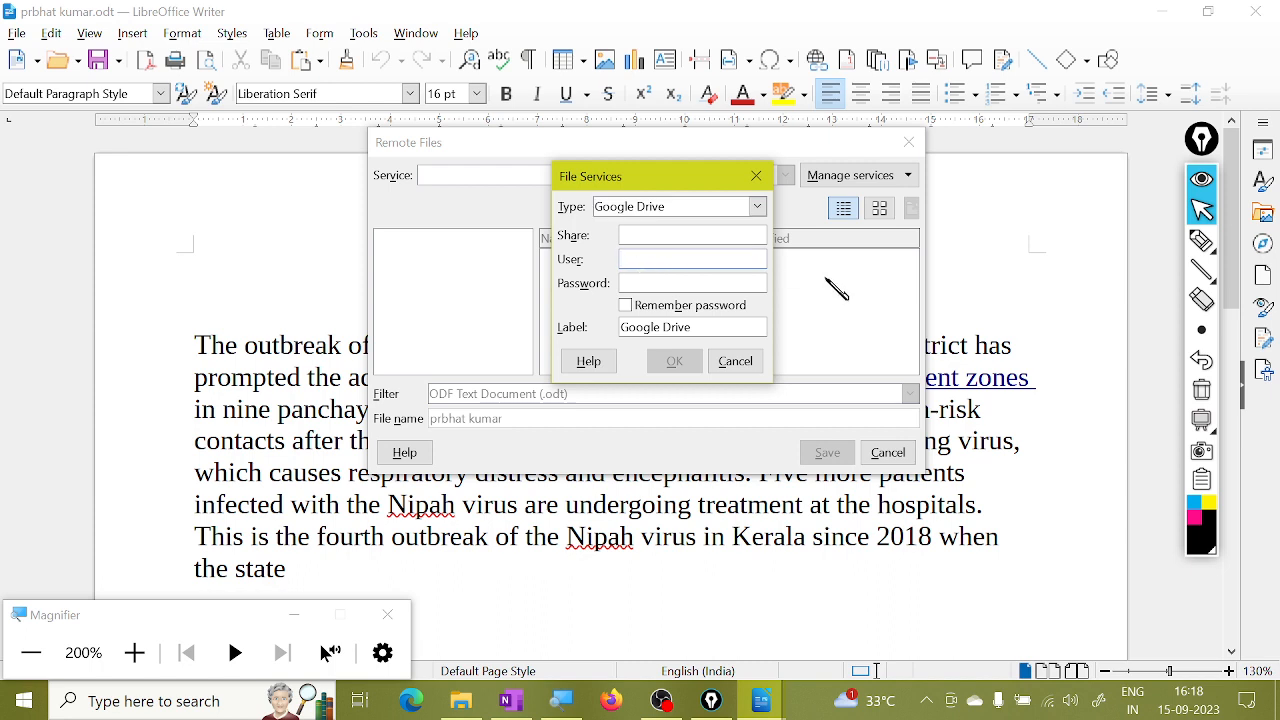
text(uejjse)
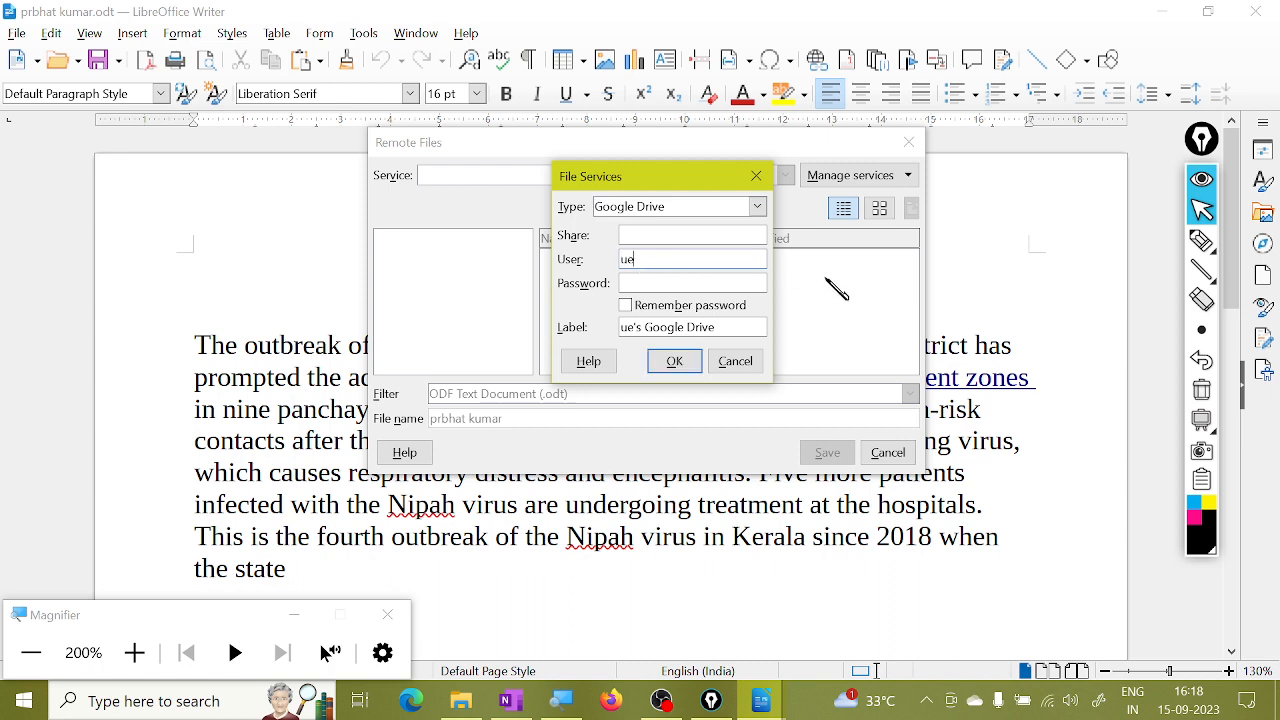
click(652, 283)
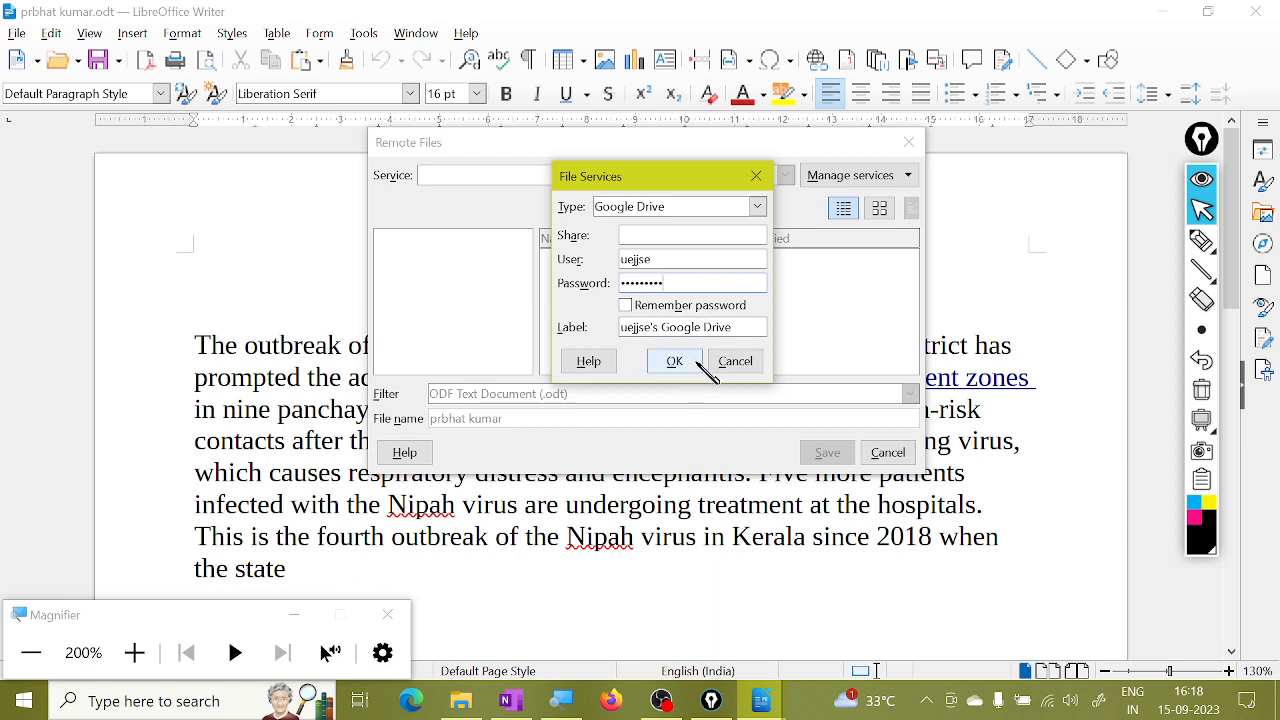
click(736, 362)
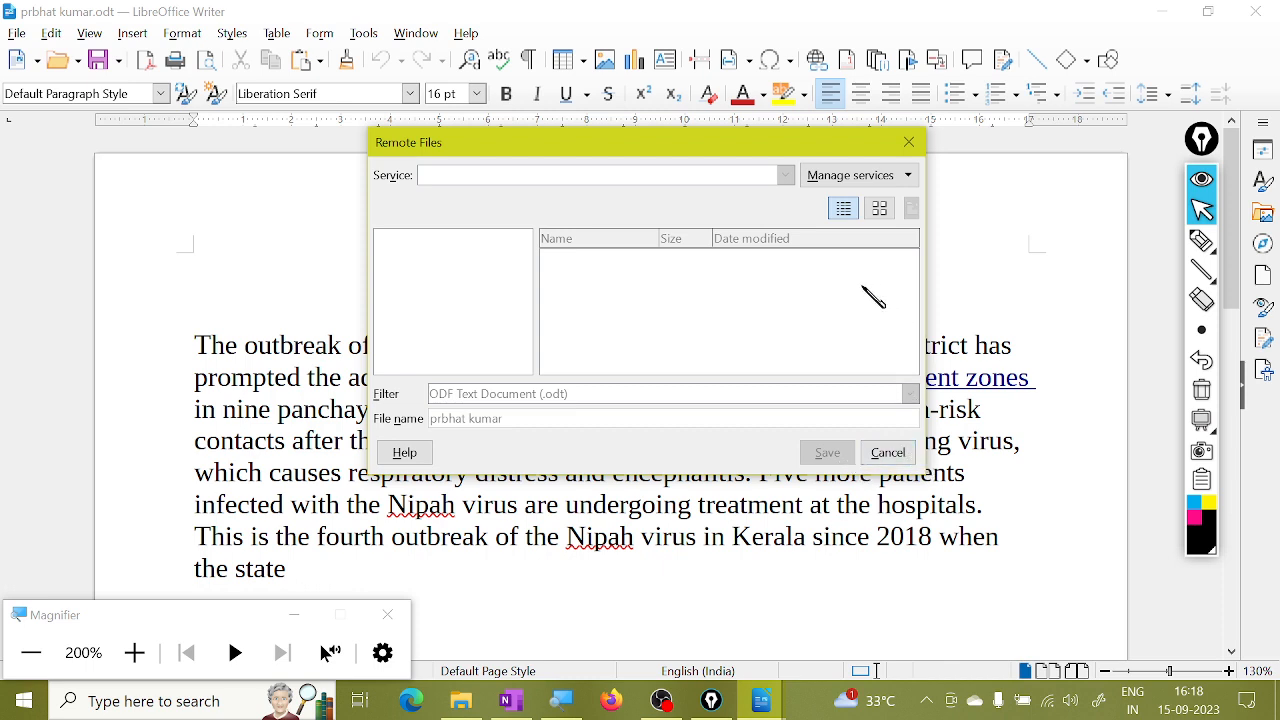
Reopen Add service, cancel it again, and cancel the Remote Files dialog.
click(914, 180)
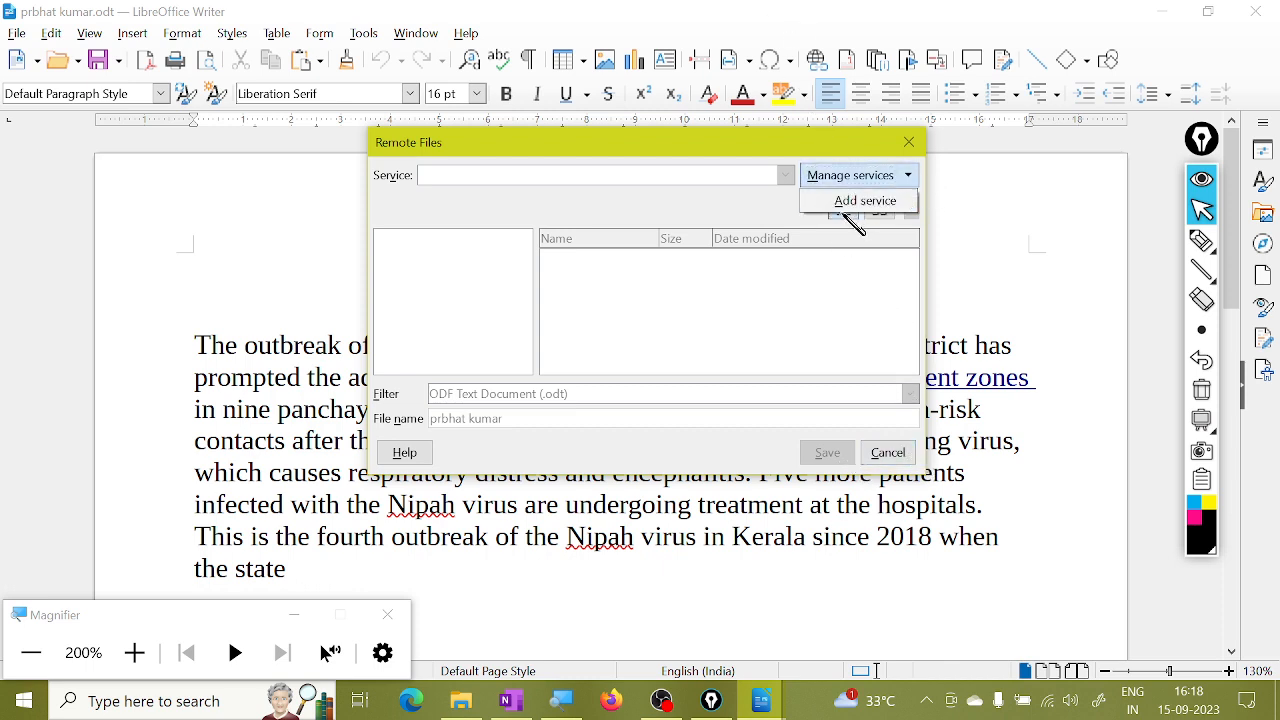
click(865, 201)
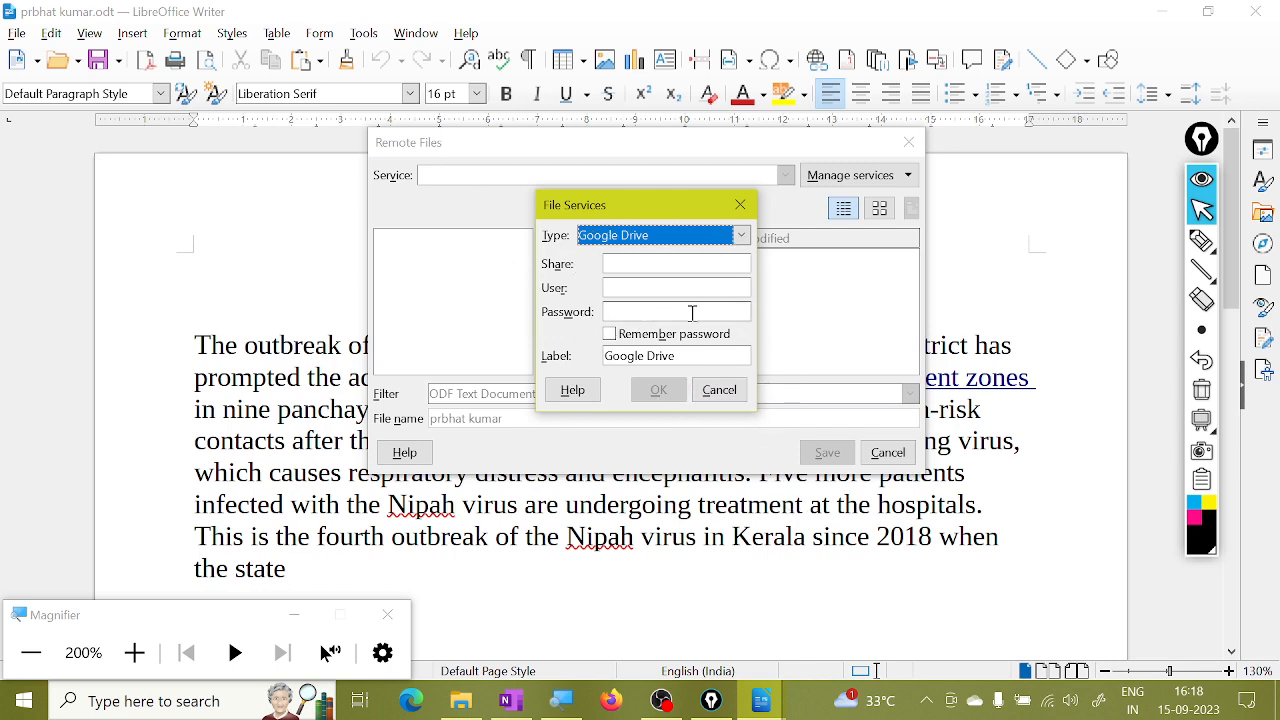
click(717, 390)
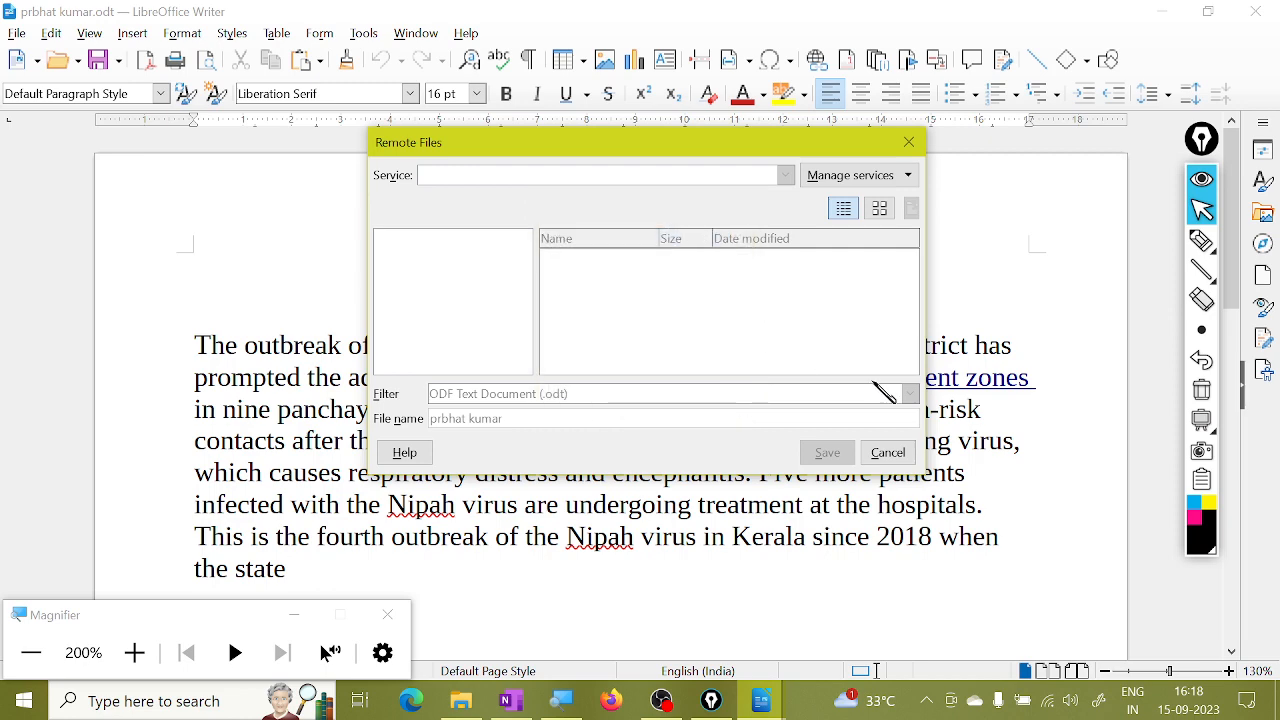
click(888, 452)
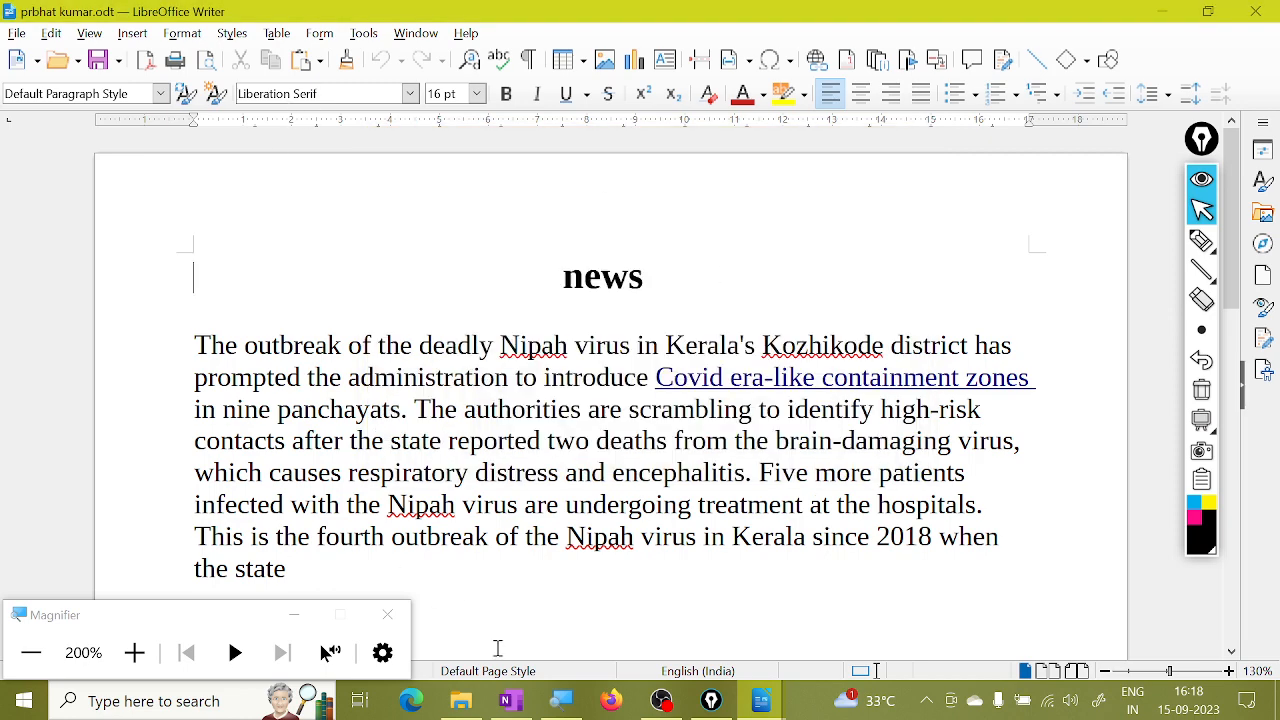
click(388, 614)
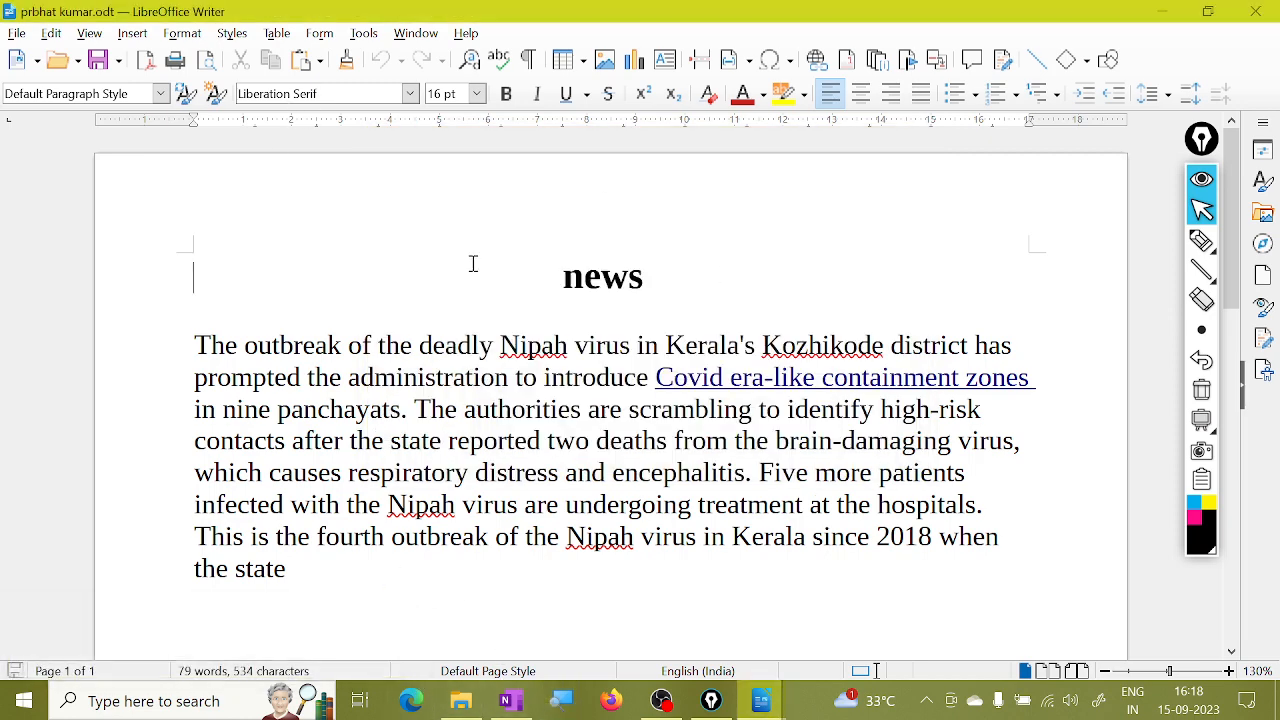
click(16, 33)
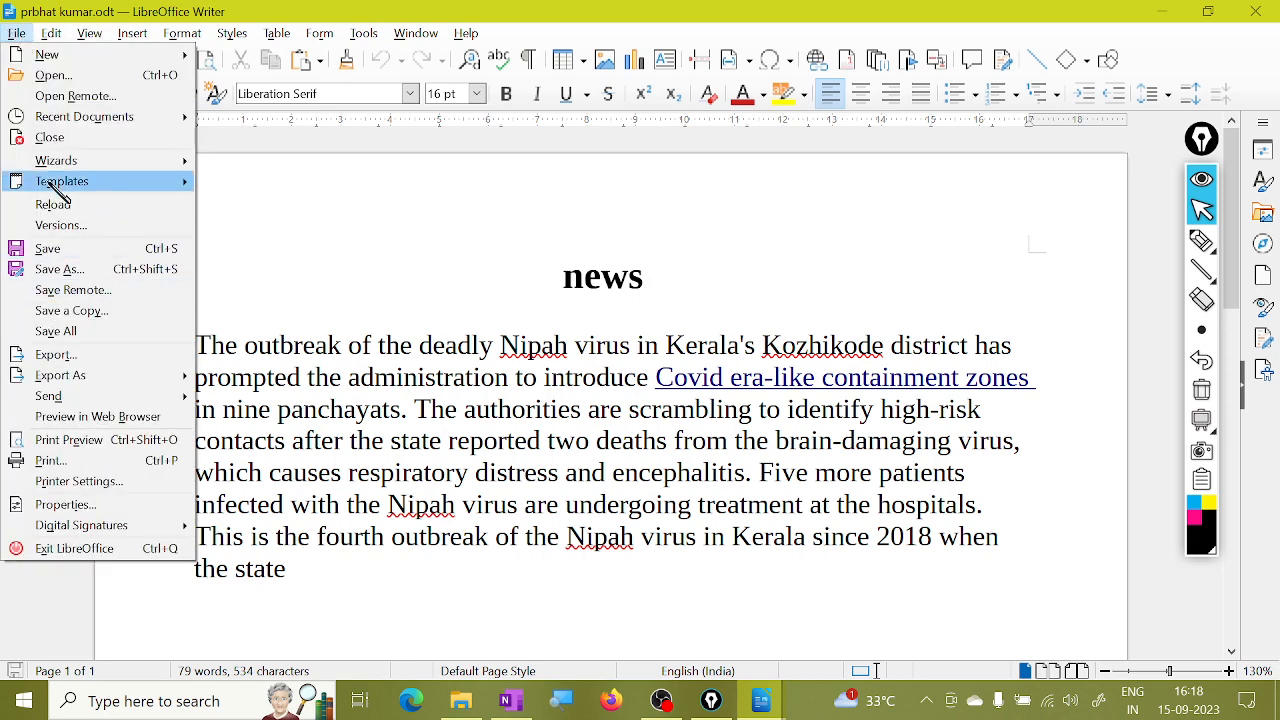
click(76, 96)
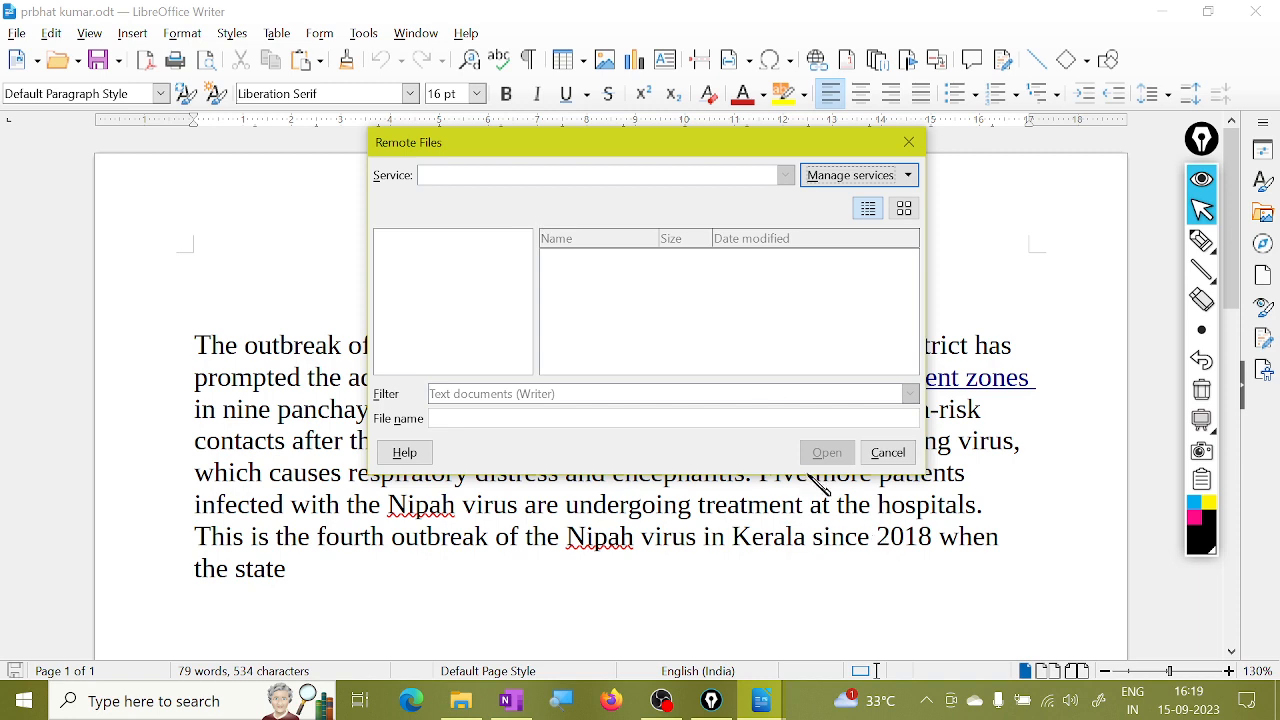
click(908, 176)
click(880, 200)
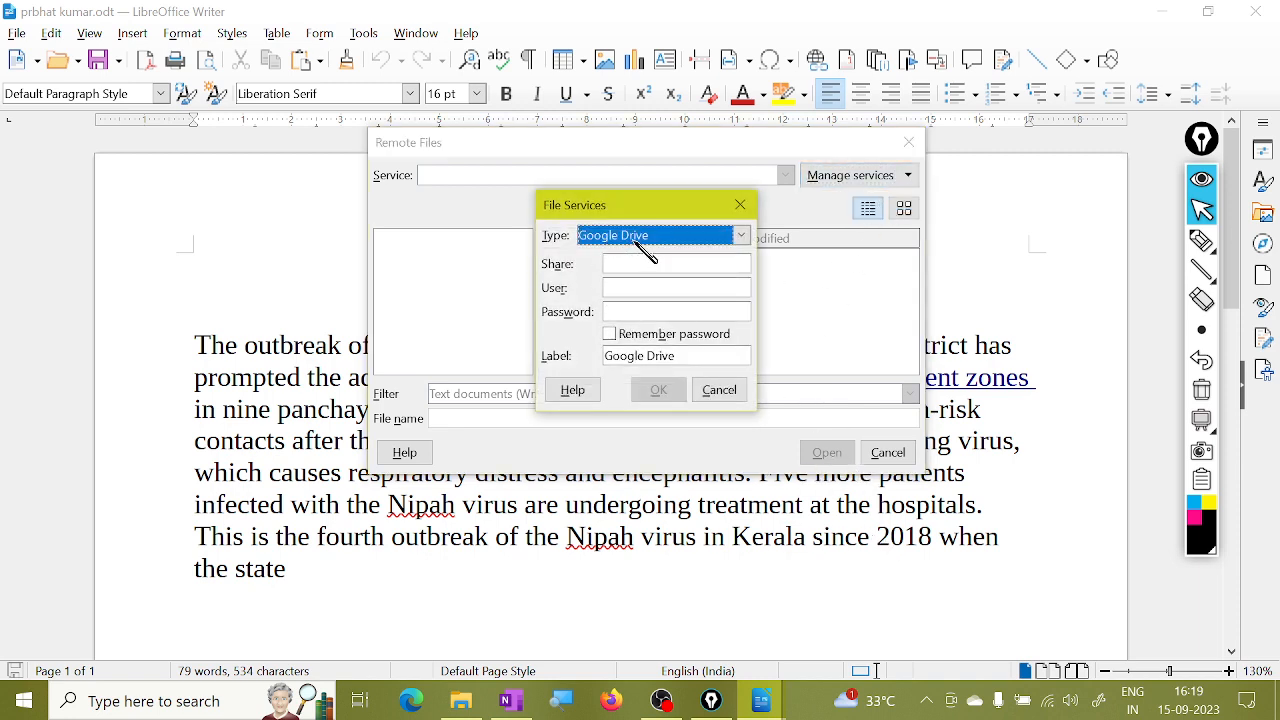
click(660, 292)
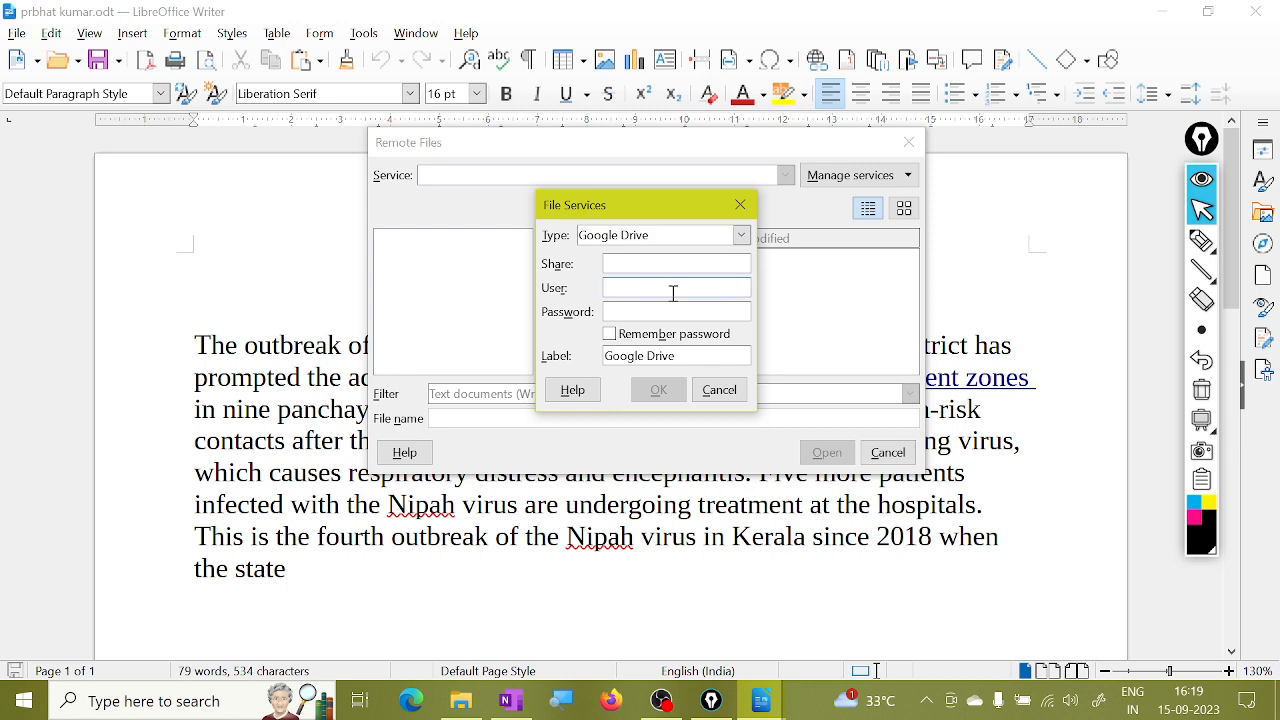
text(ujdskjds)
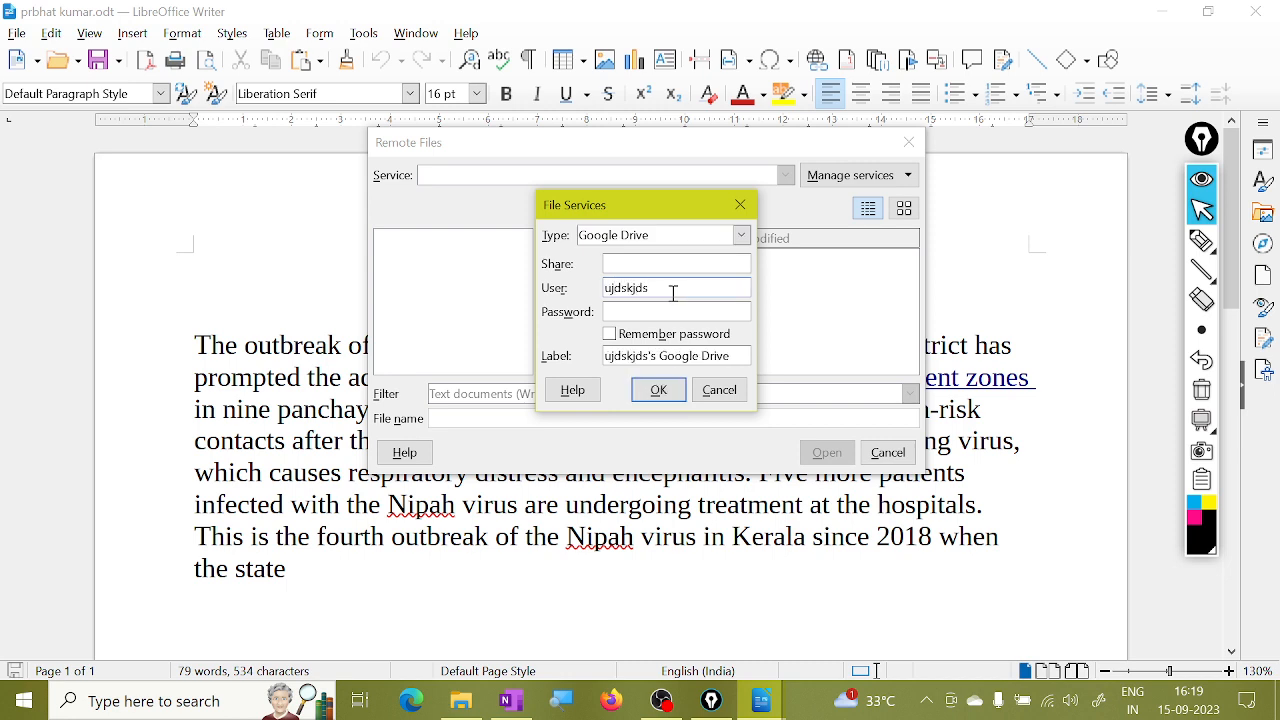
click(663, 312)
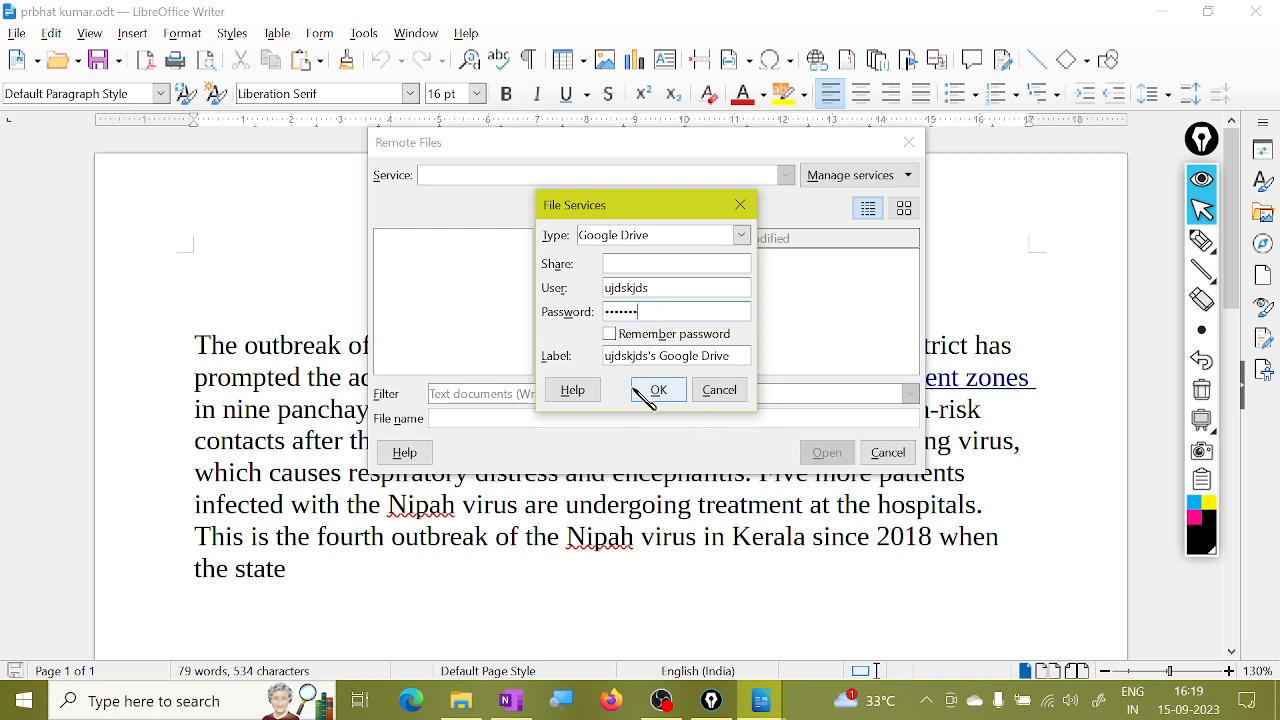
click(719, 390)
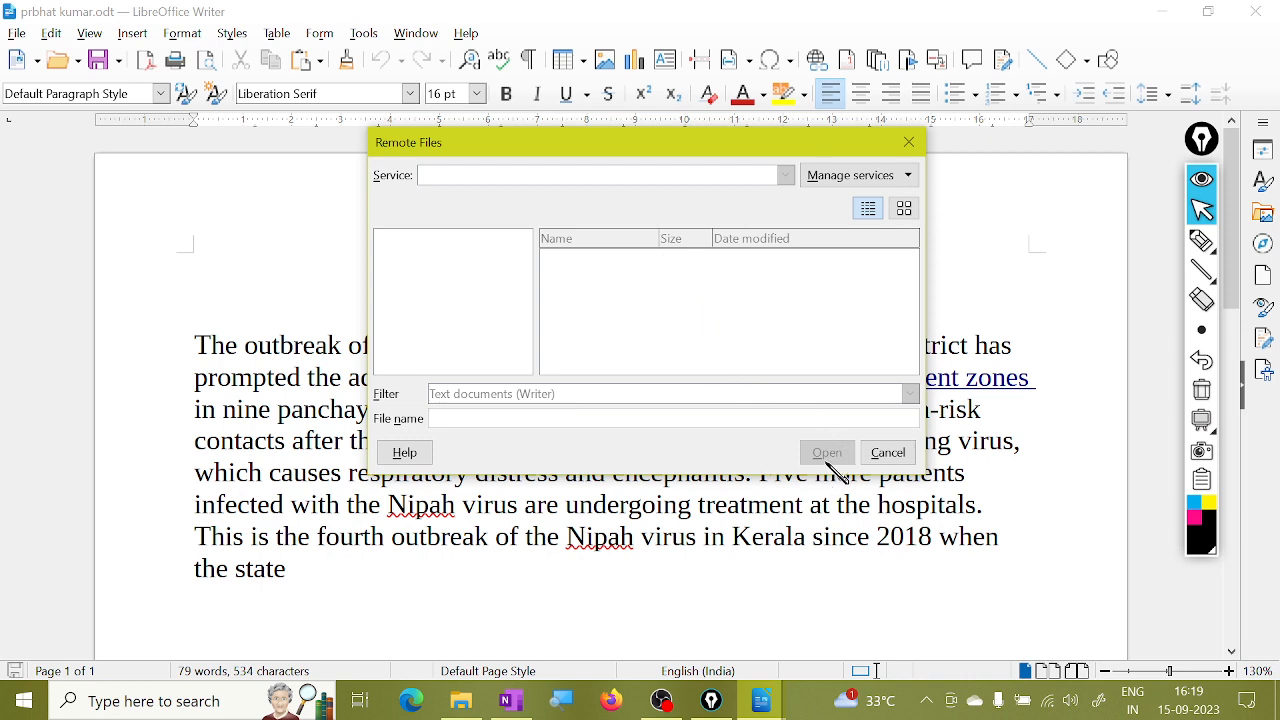
click(902, 453)
click(887, 453)
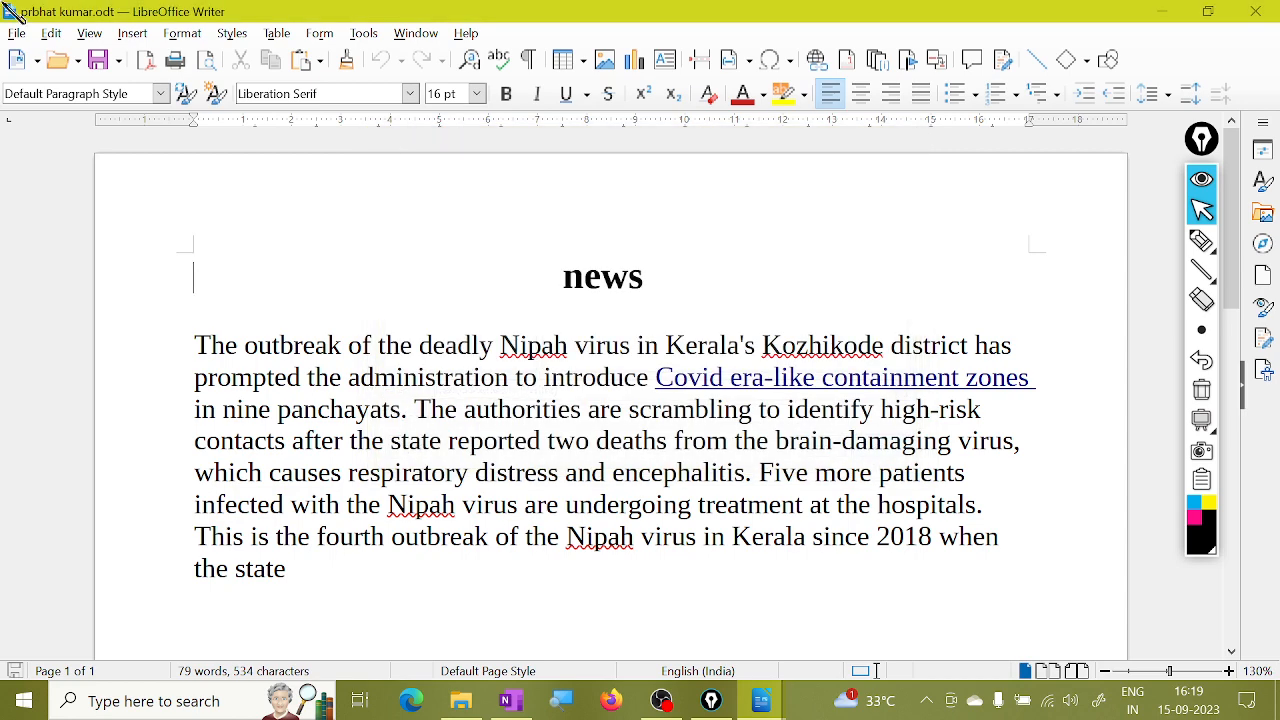
Create a new blank text document from the File menu.
click(17, 33)
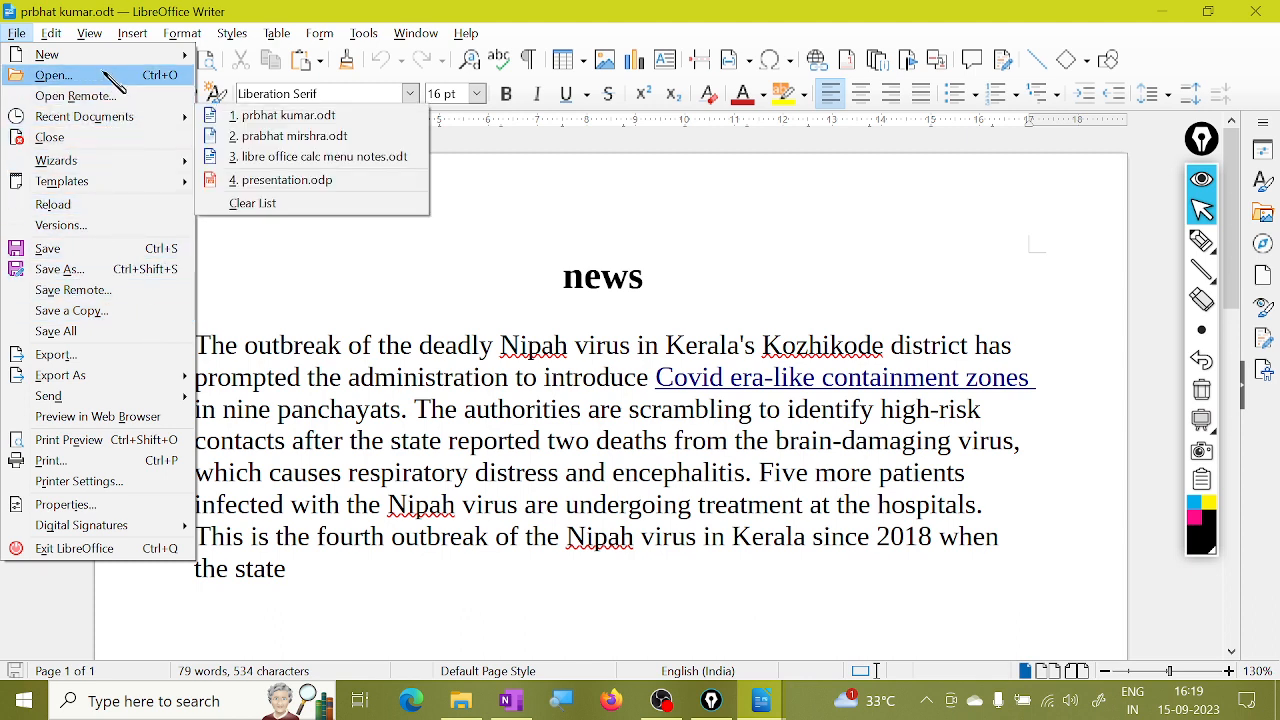
click(500, 414)
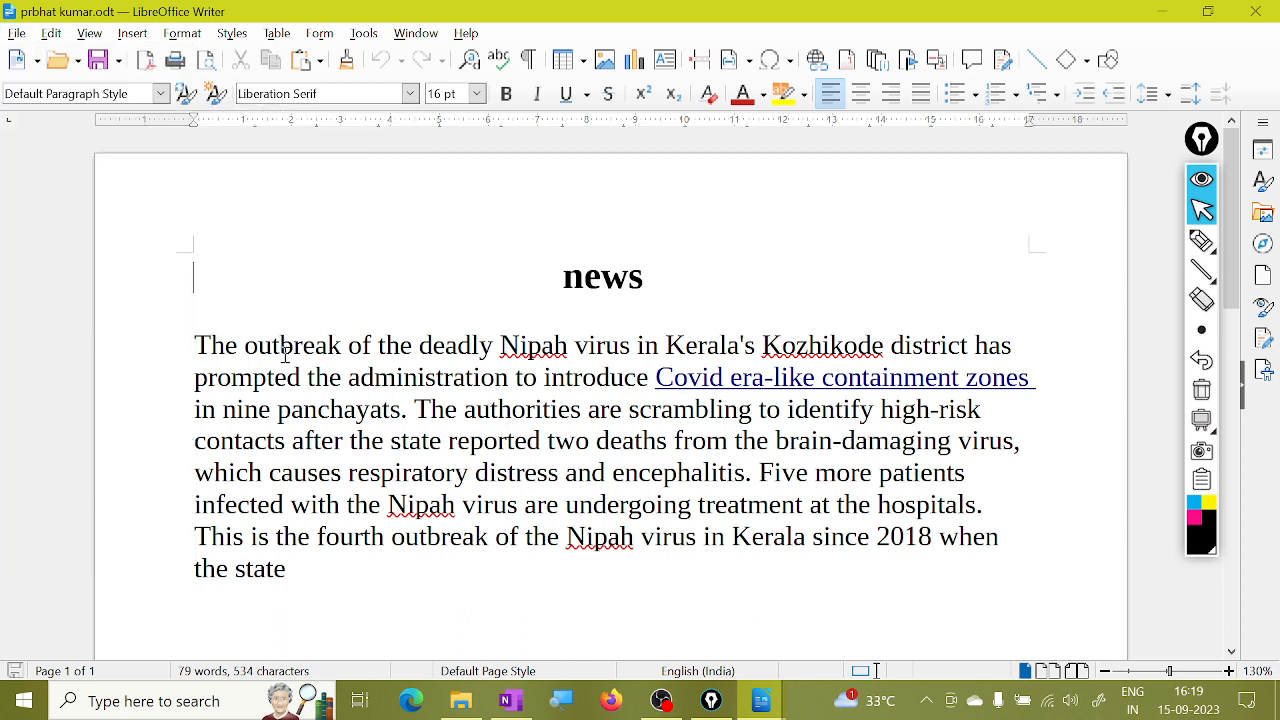
click(17, 33)
mouse_move(60, 49)
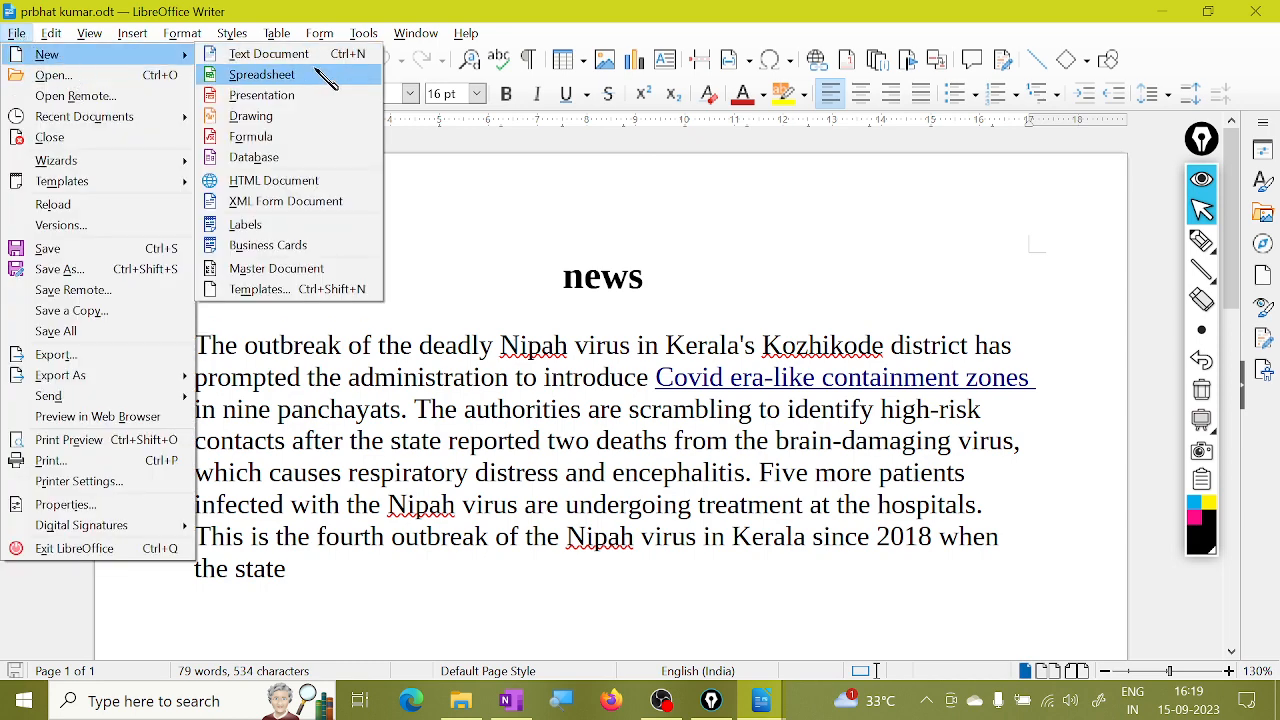
click(290, 50)
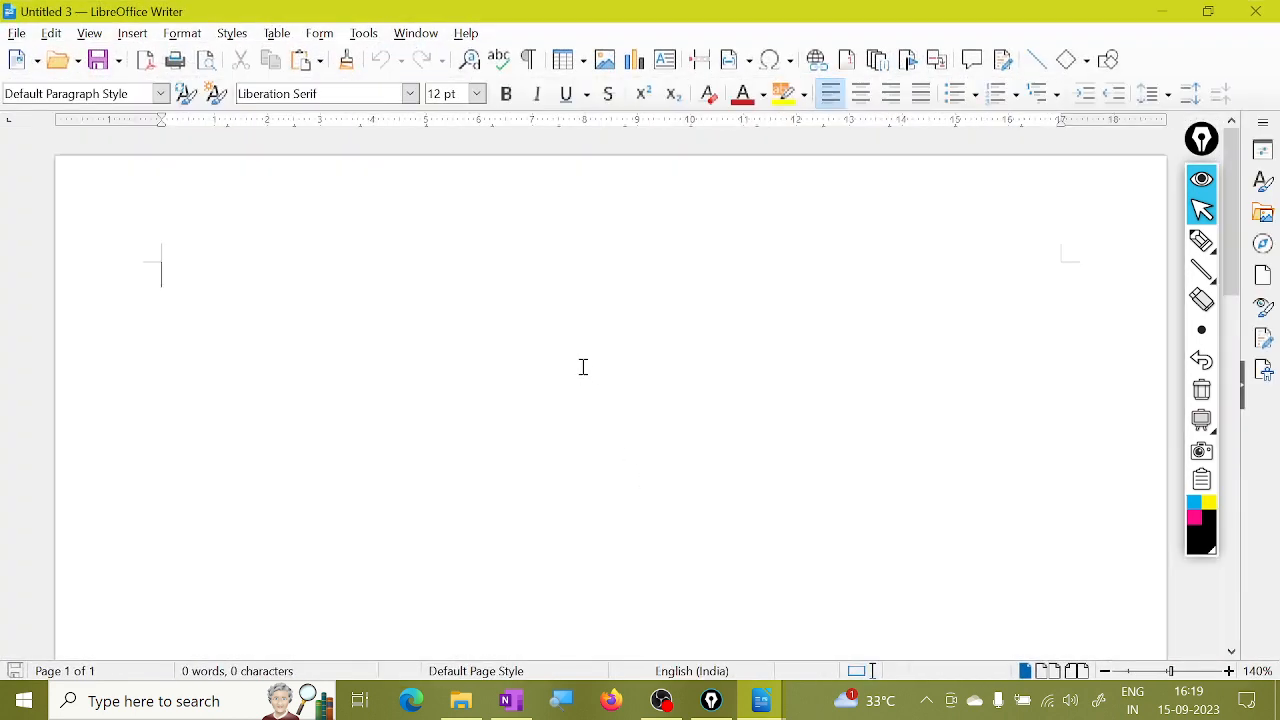
Type a capital A and enlarge it to 102 pt.
text(a)
key(BackSpace)
text(A)
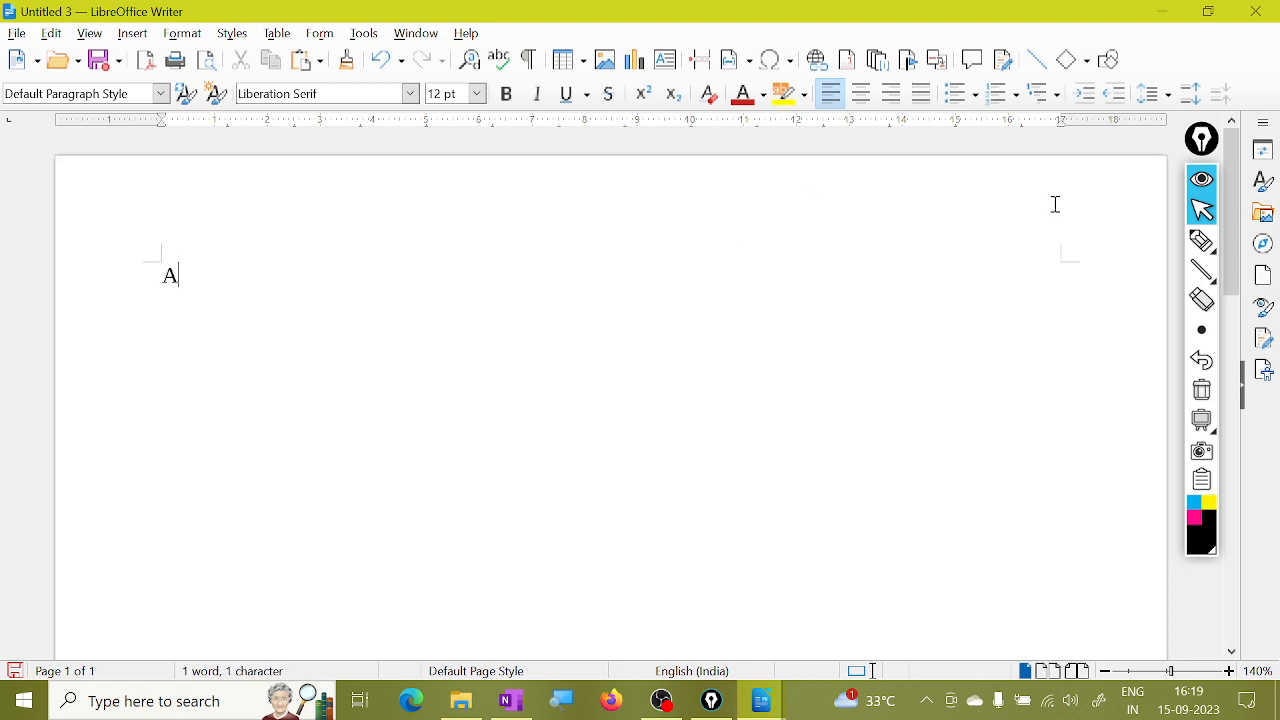
key(shift+Left)
key(ctrl+bracketright)
key(ctrl+bracketright)
key(ctrl+bracketright)
key(ctrl+bracketright)
key(ctrl+bracketright)
key(ctrl+bracketright)
key(ctrl+bracketright)
key(ctrl+bracketright)
key(ctrl+bracketright)
key(ctrl+bracketright)
key(ctrl+bracketright)
key(ctrl+bracketright)
key(ctrl+bracketright)
key(ctrl+bracketright)
key(ctrl+bracketright)
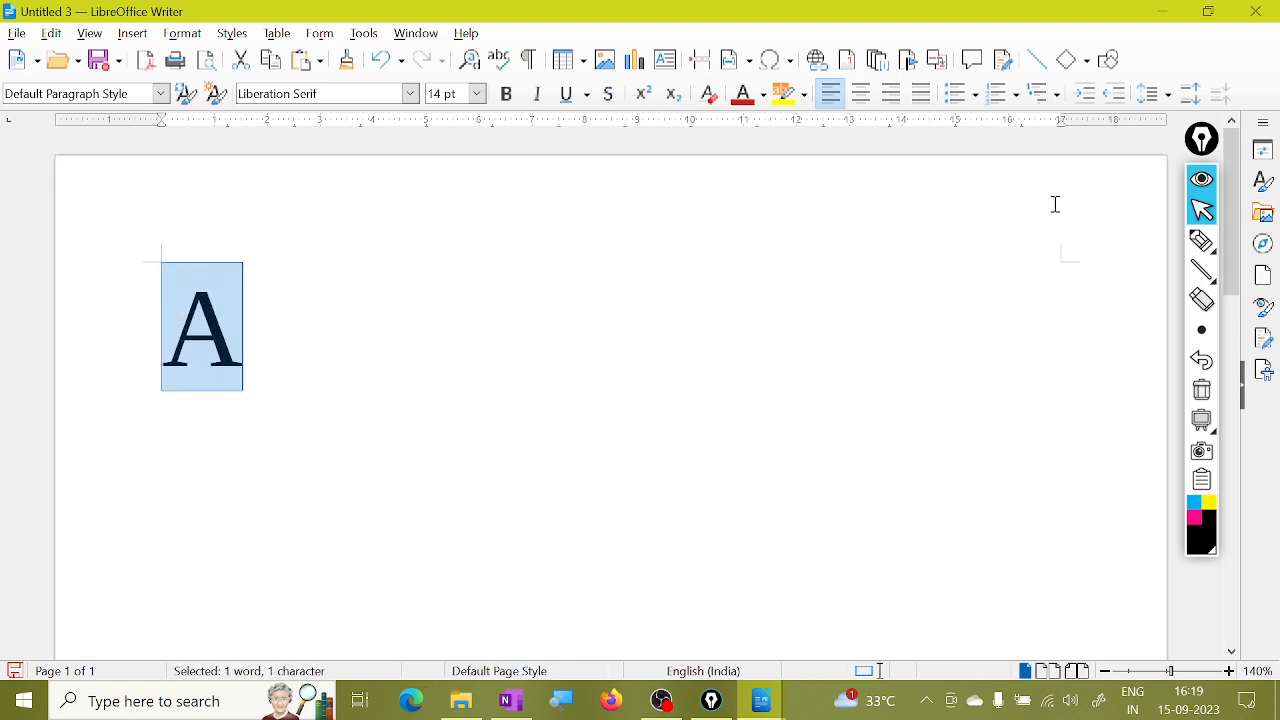
key(ctrl+bracketright)
key(ctrl+bracketright)
key(ctrl+bracketright)
key(ctrl+bracketright)
key(ctrl+bracketright)
click(383, 386)
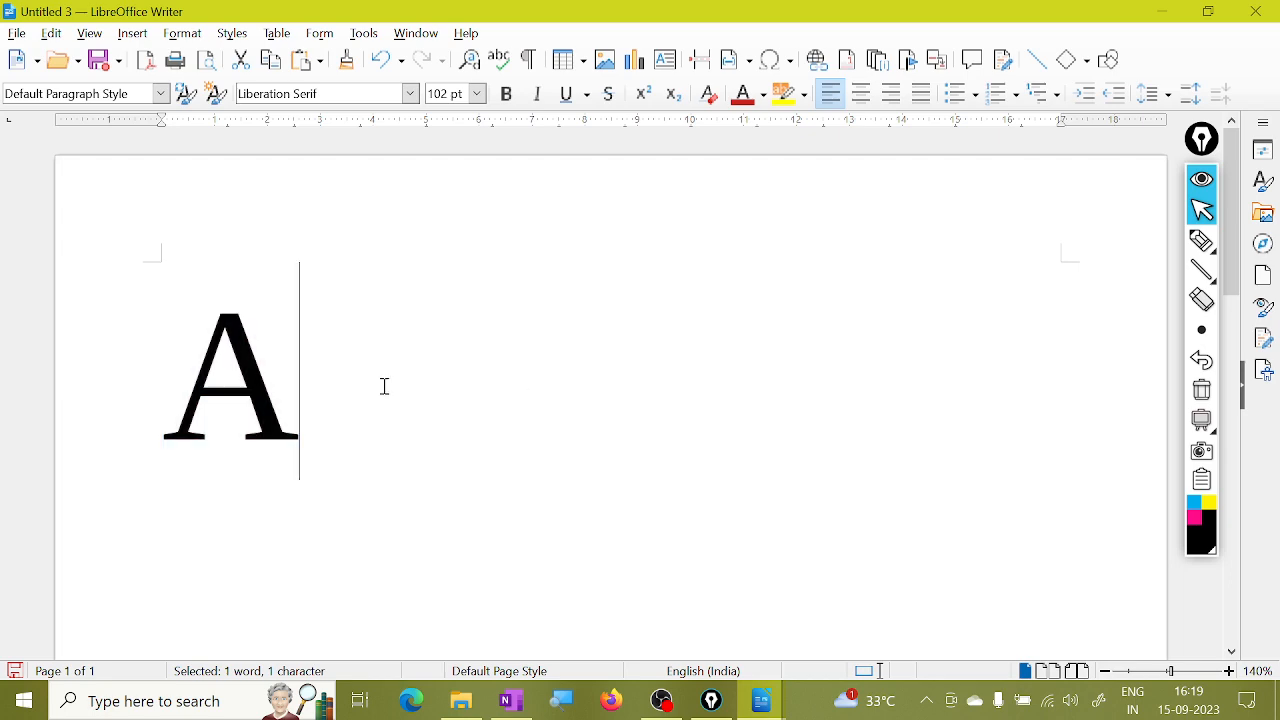
click(17, 33)
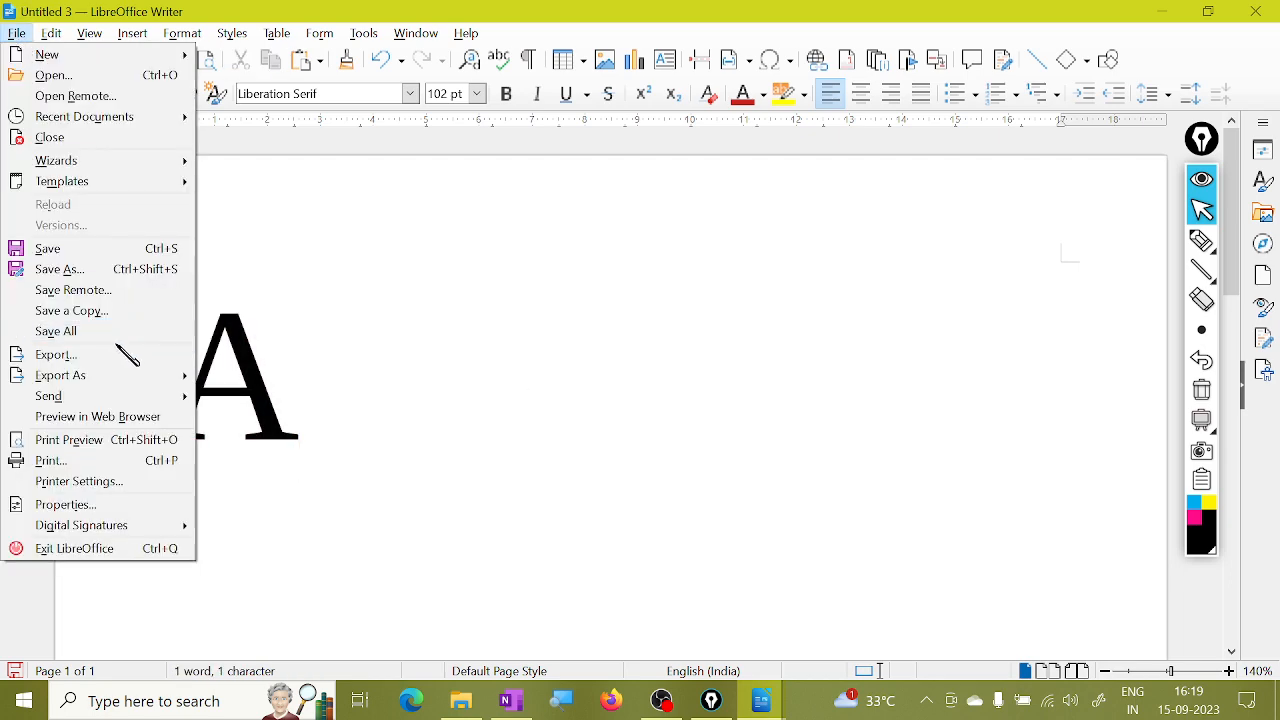
Save the new document to the Documents folder as vijay.odt.
click(106, 269)
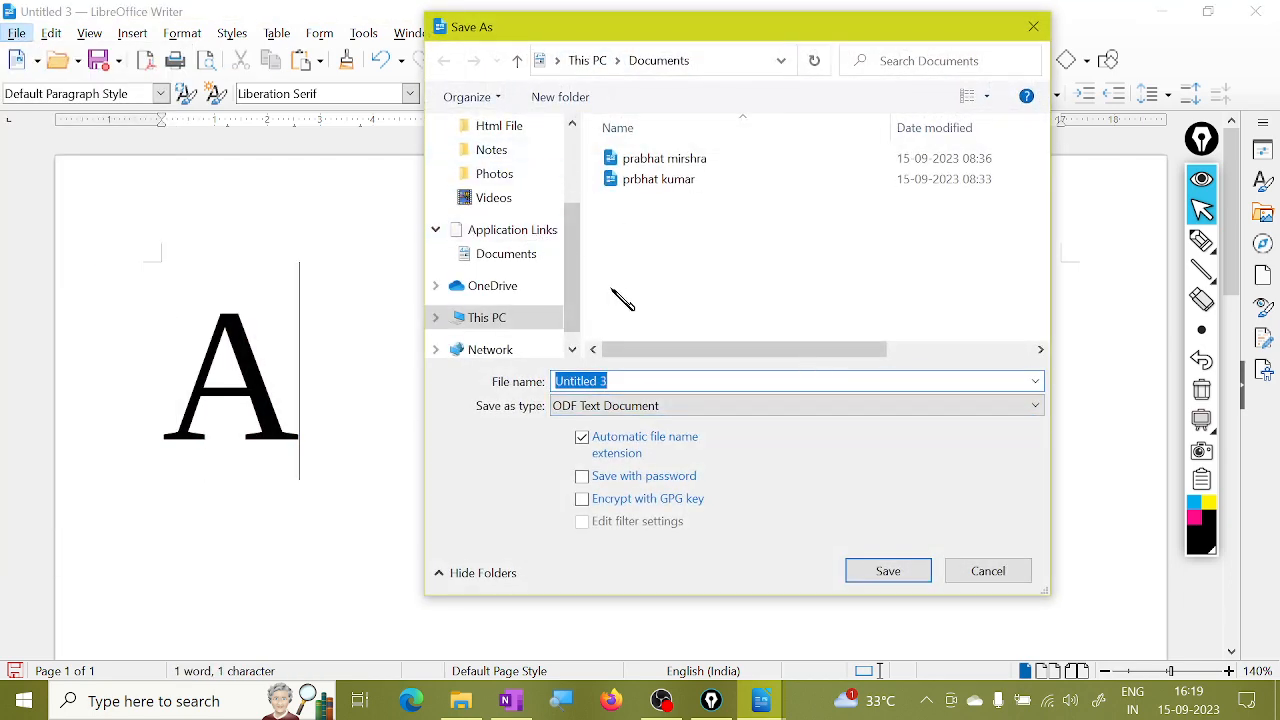
drag(574, 297, 572, 138)
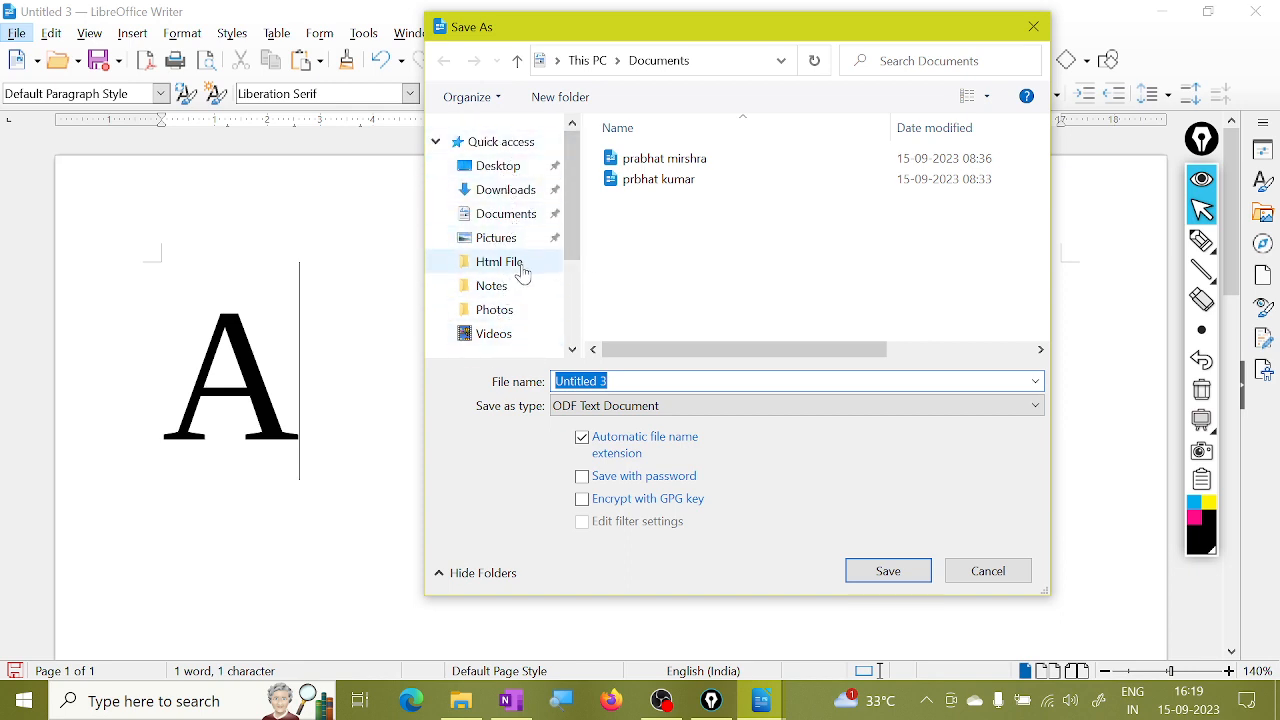
click(500, 222)
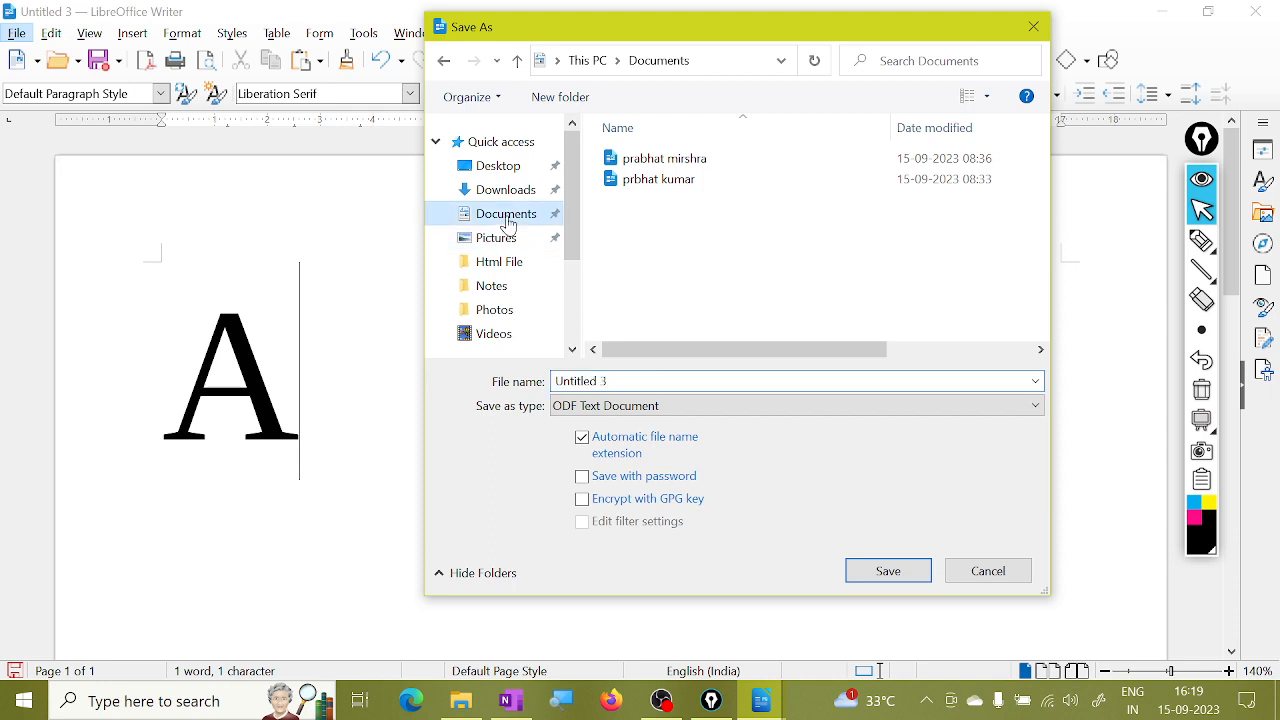
click(617, 381)
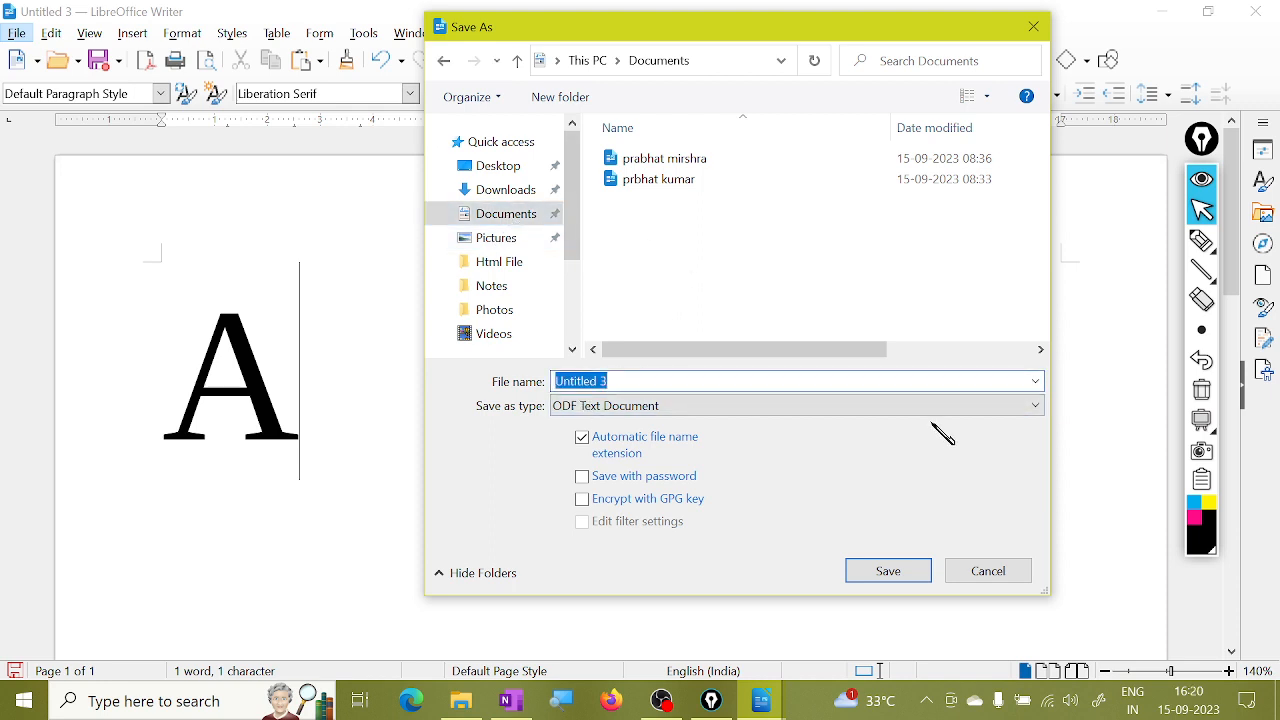
text(vijay)
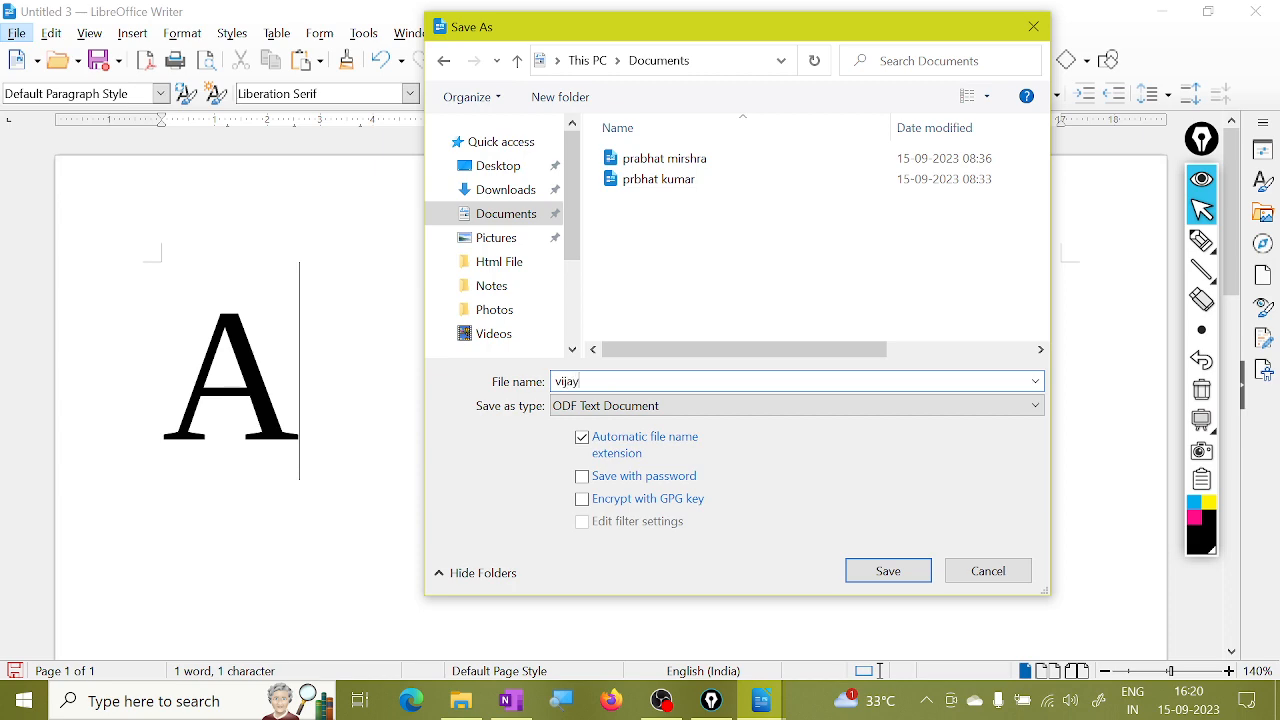
click(855, 572)
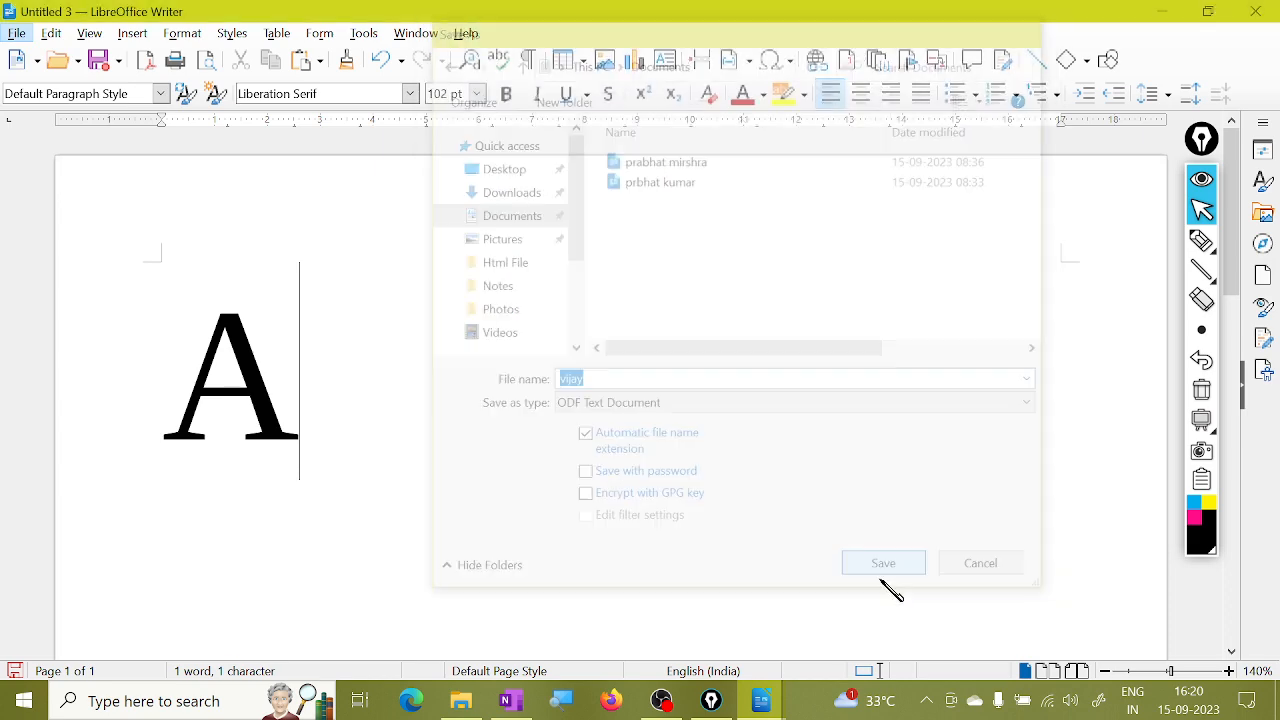
Reopen the vijay file from the Documents folder.
click(16, 33)
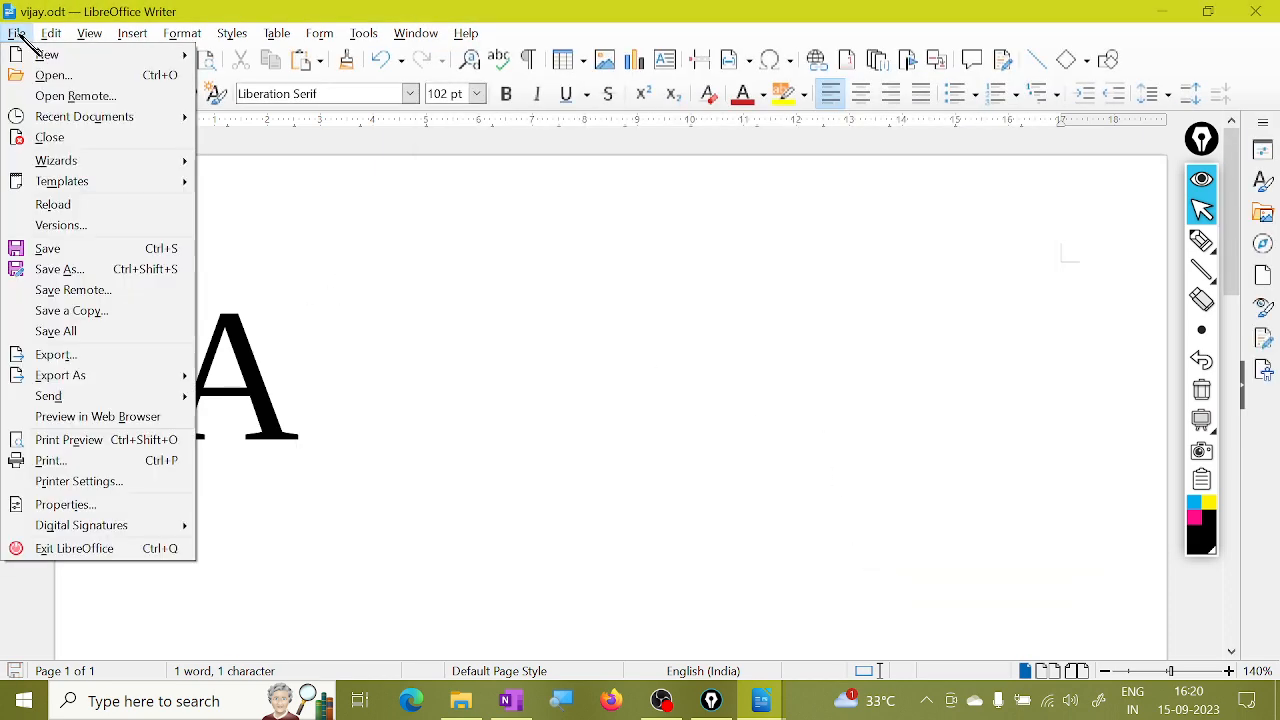
click(75, 76)
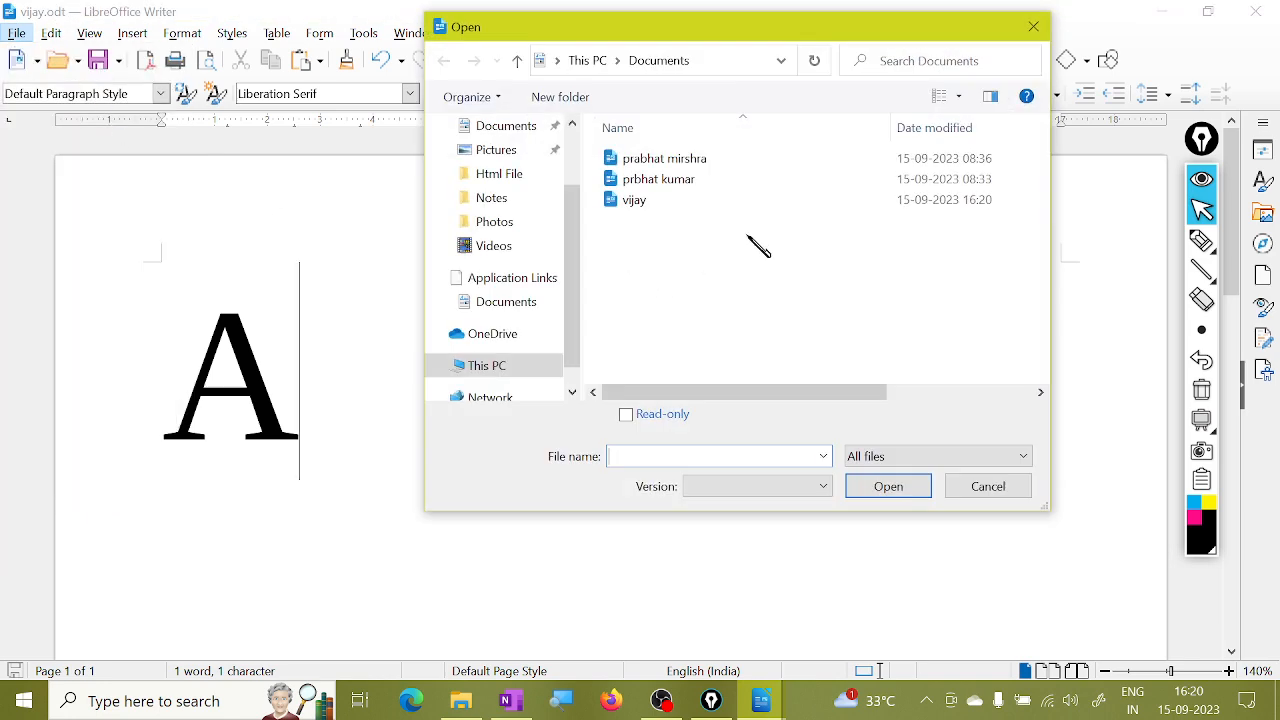
click(650, 200)
click(898, 488)
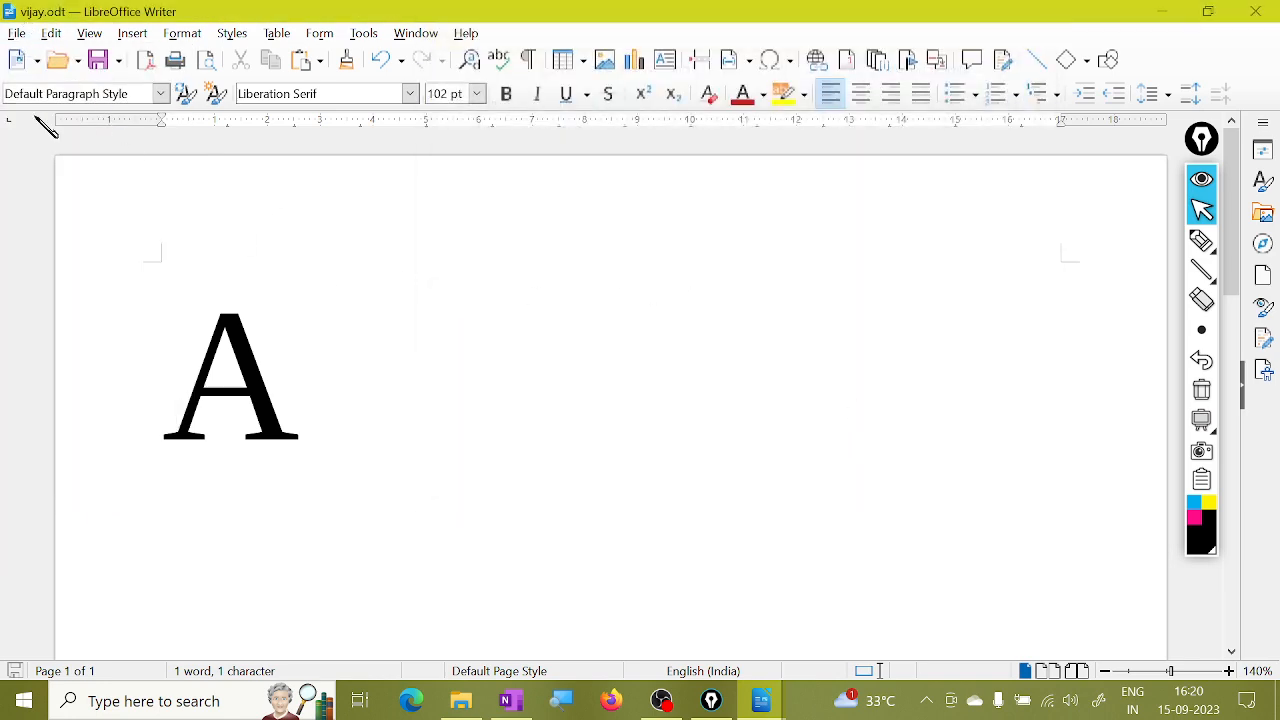
click(18, 34)
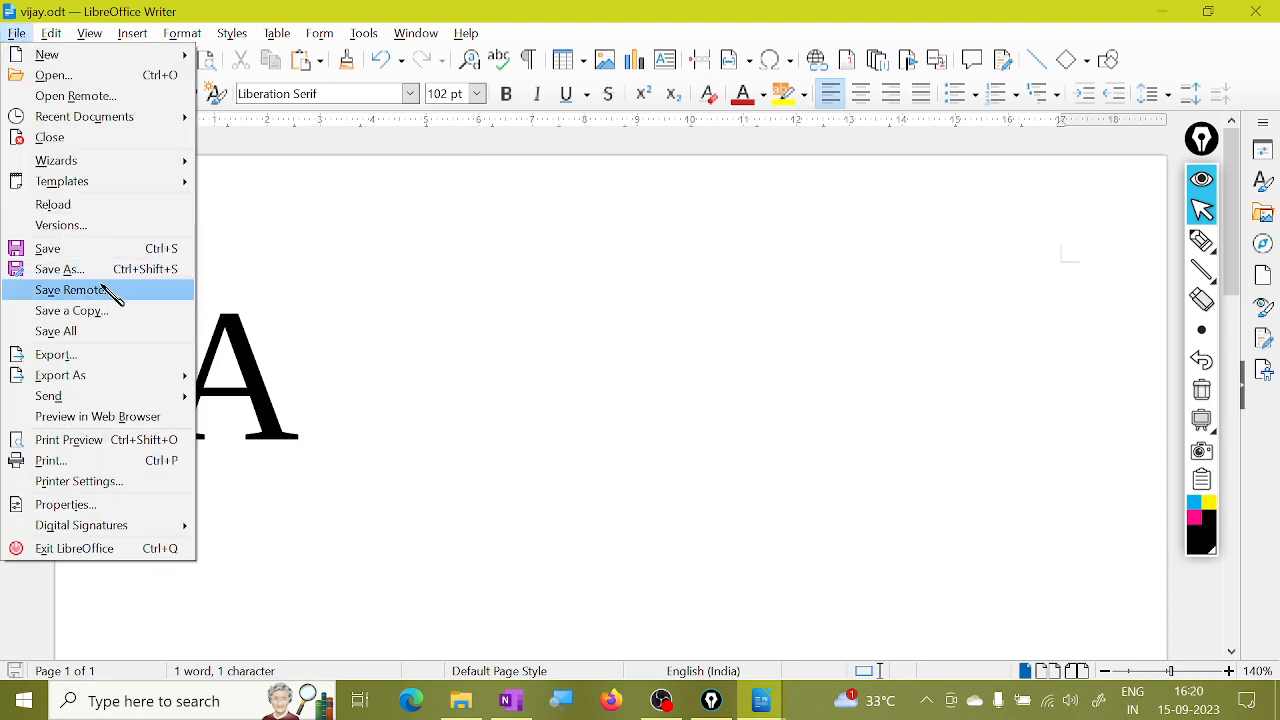
click(72, 290)
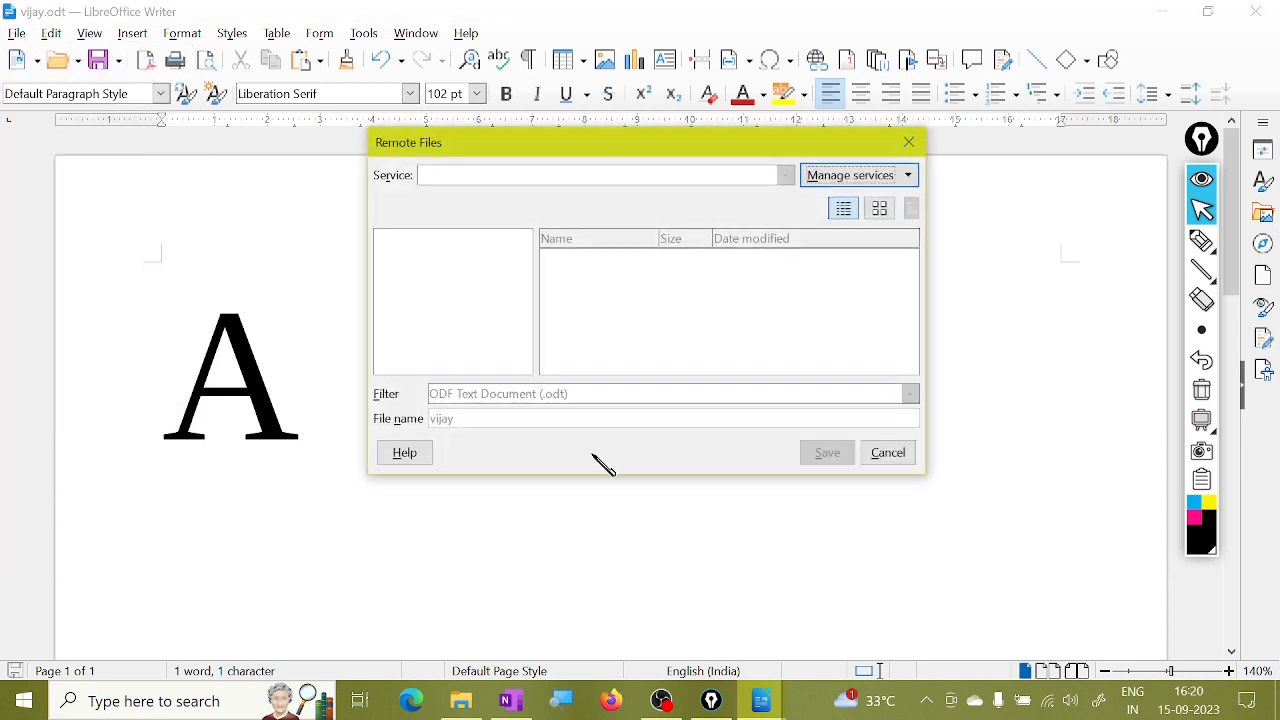
click(907, 178)
click(857, 204)
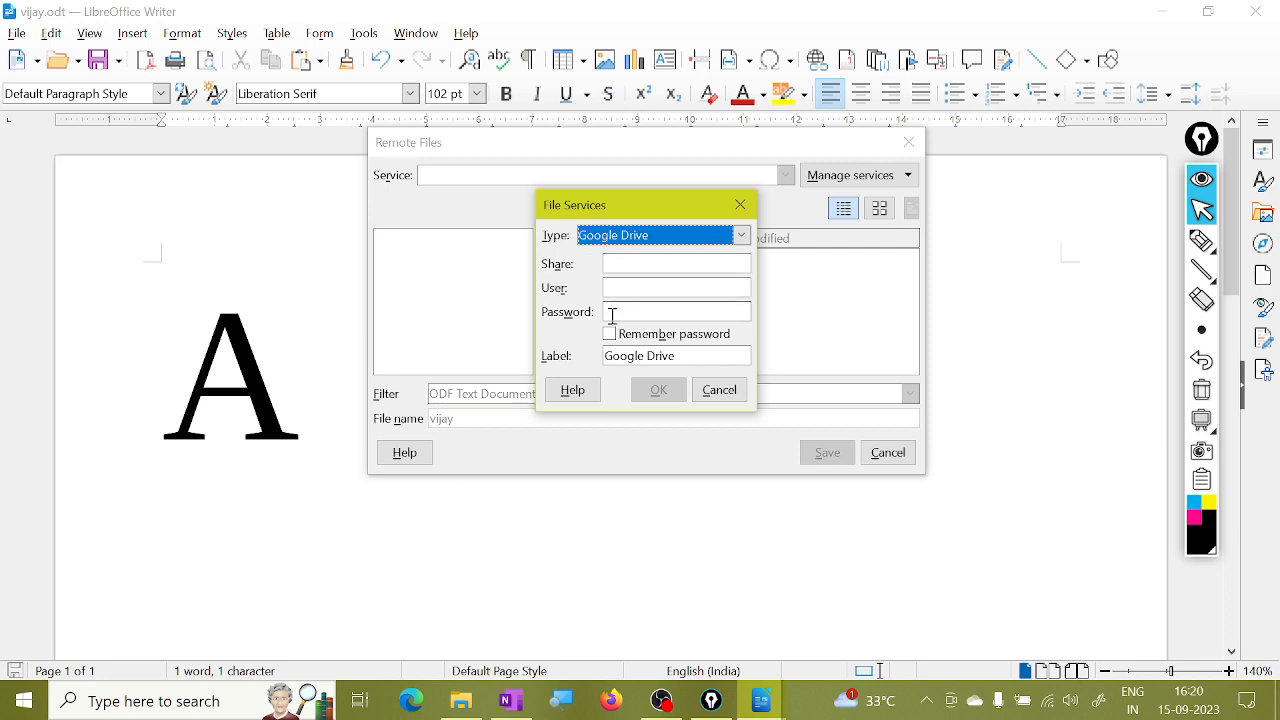
click(634, 289)
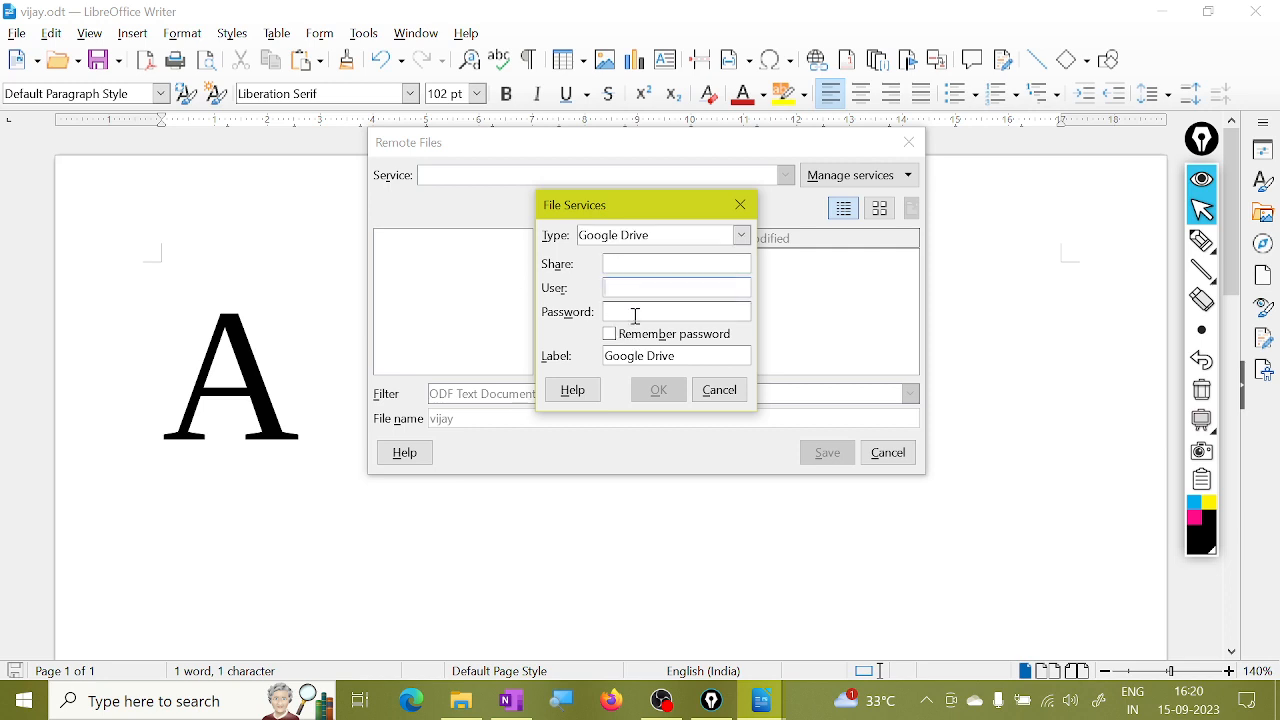
click(720, 390)
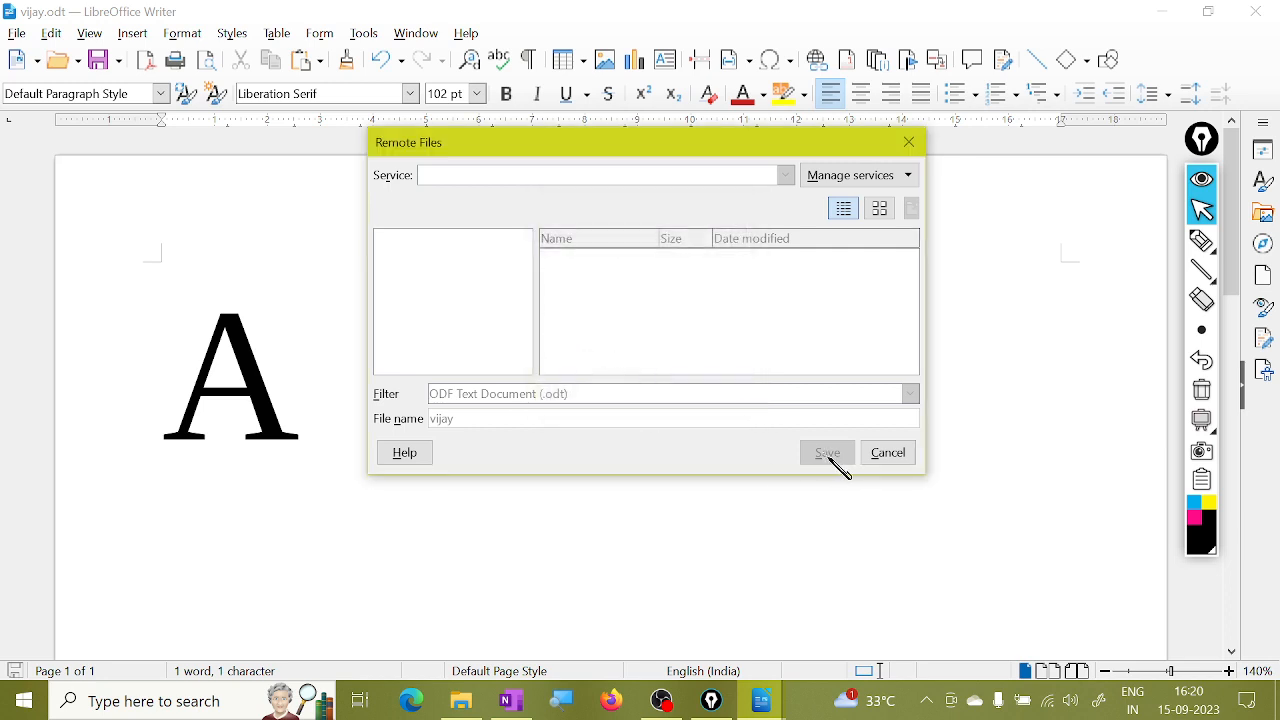
click(889, 453)
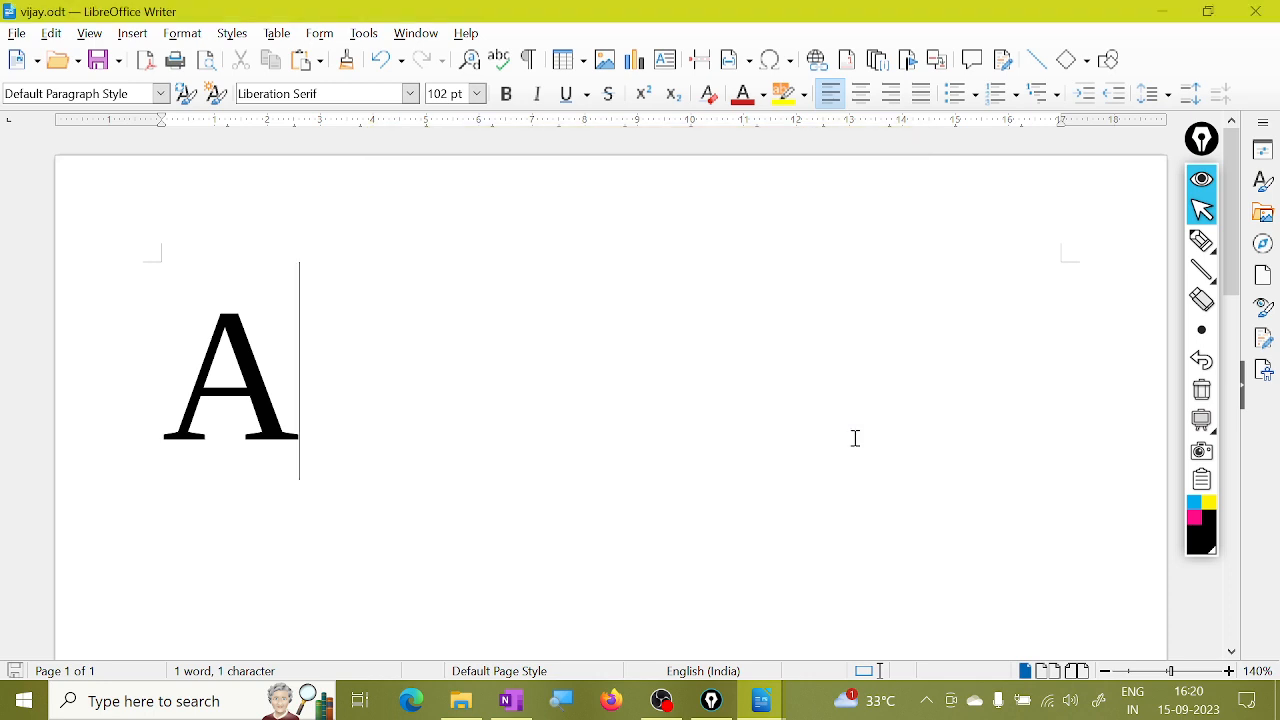
click(17, 33)
click(105, 100)
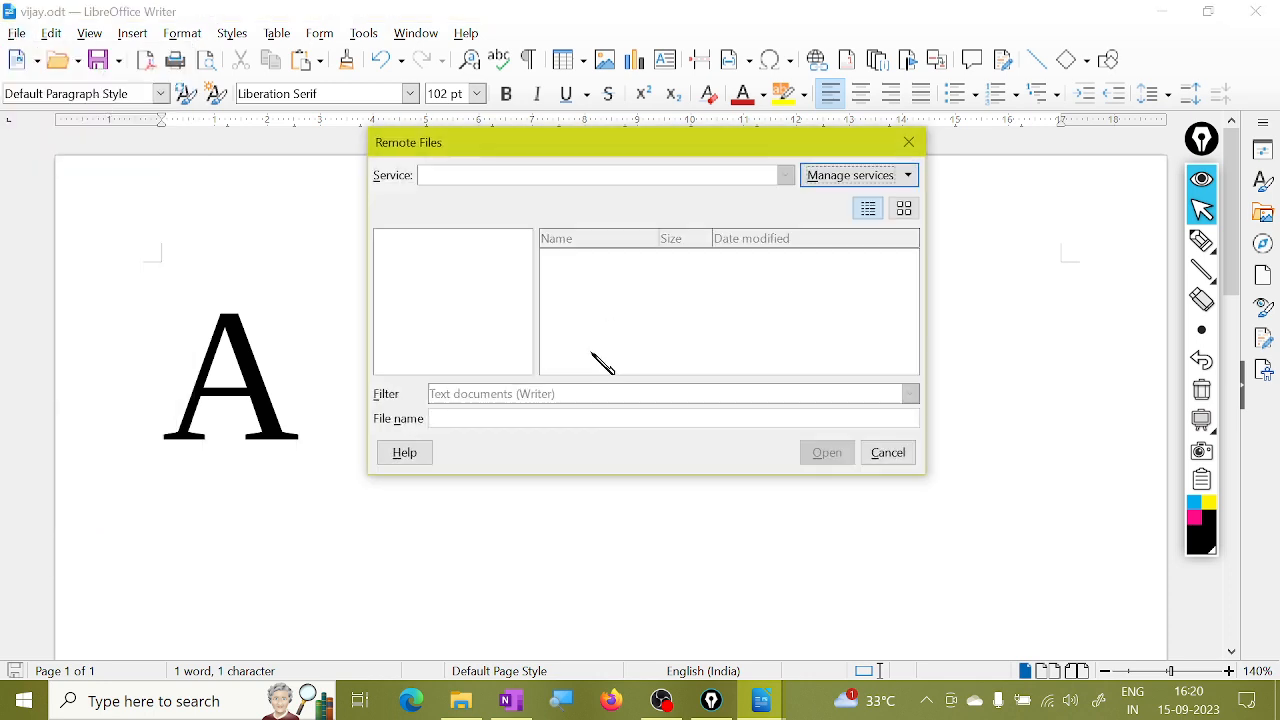
click(906, 176)
click(848, 203)
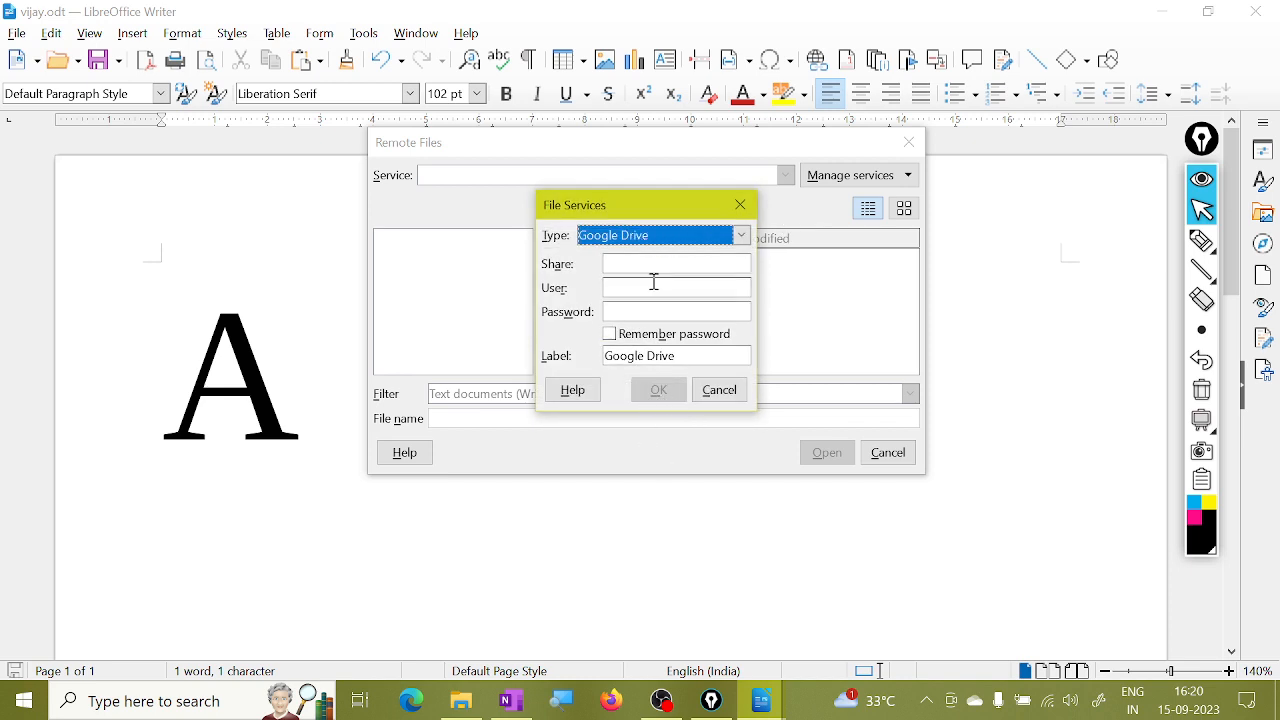
click(720, 390)
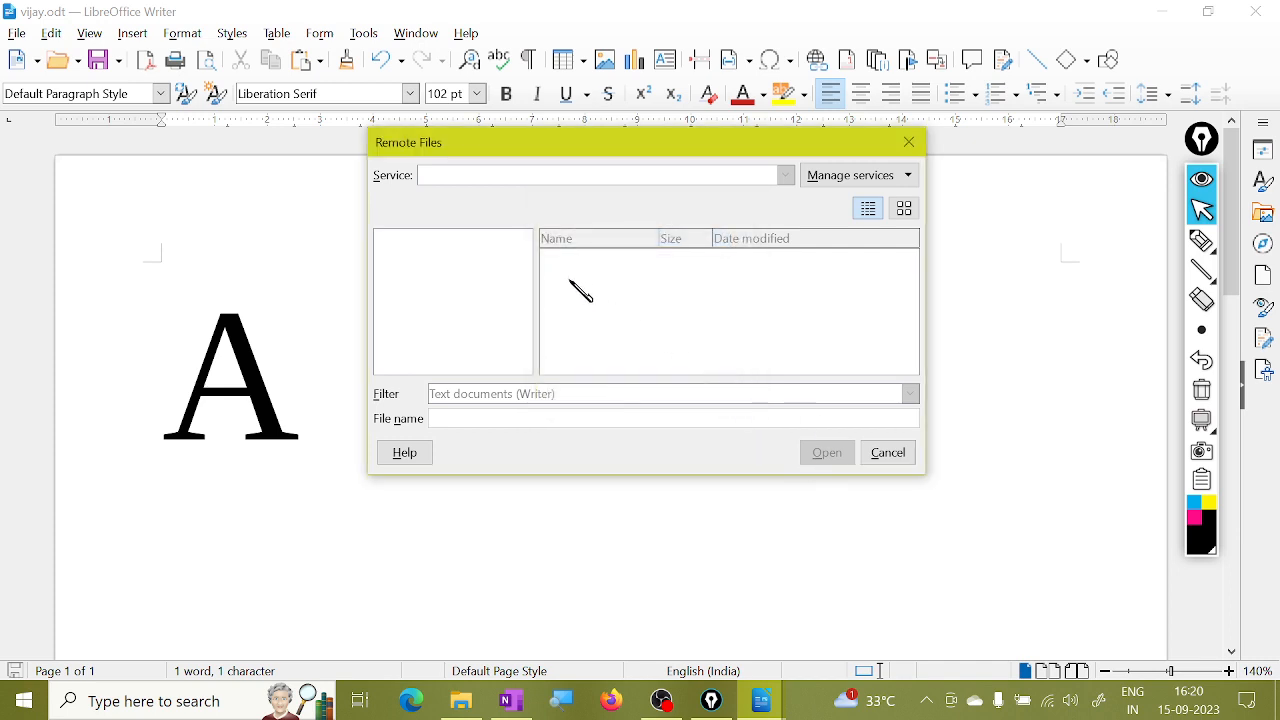
click(889, 452)
click(16, 33)
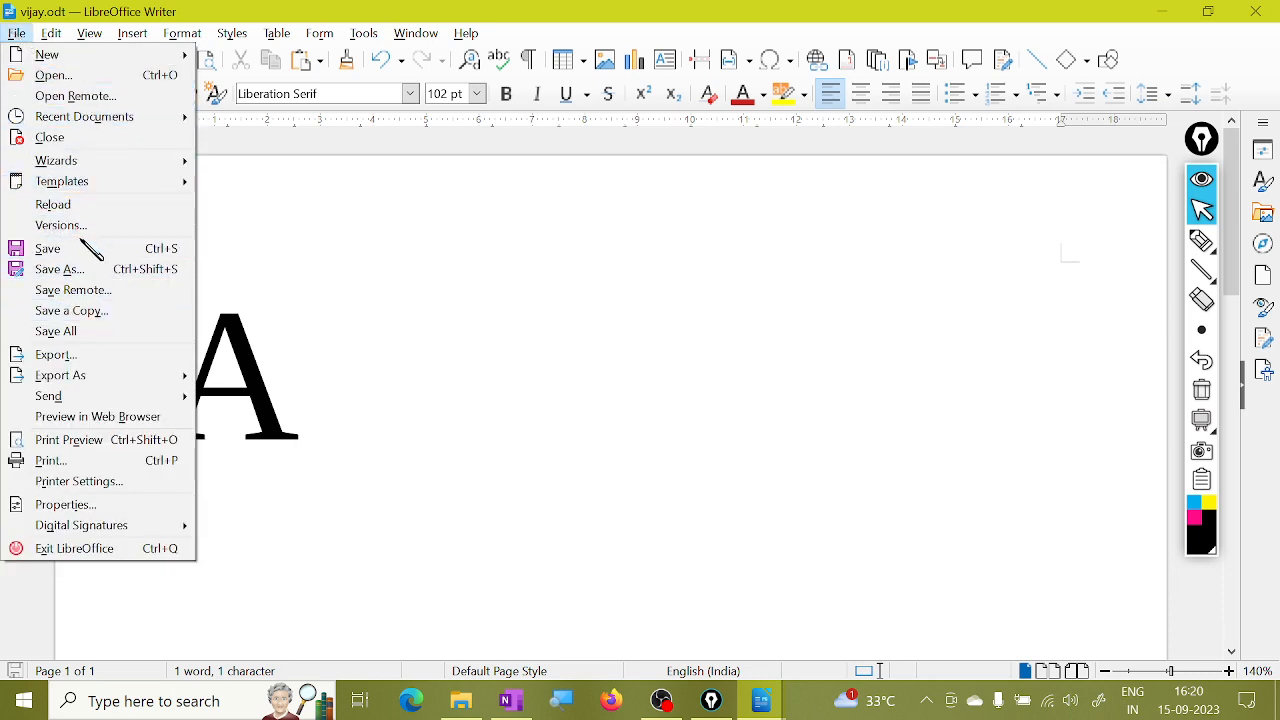
click(175, 12)
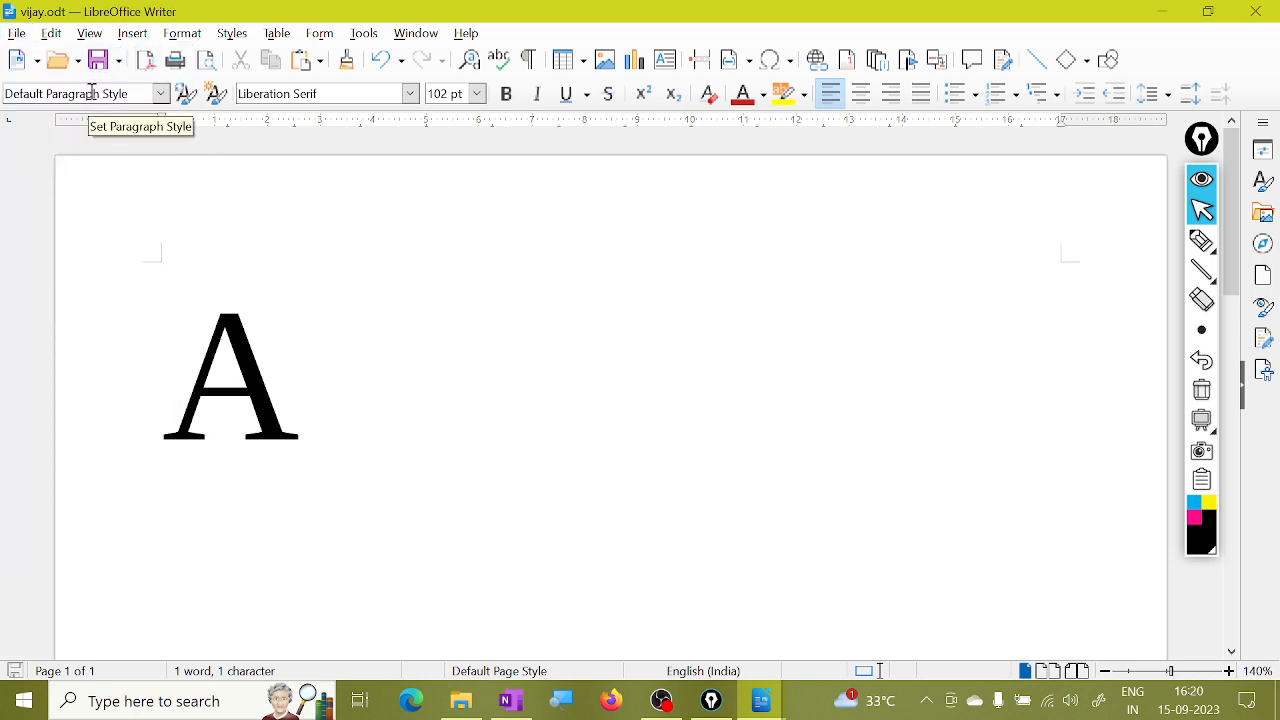
click(17, 33)
click(70, 271)
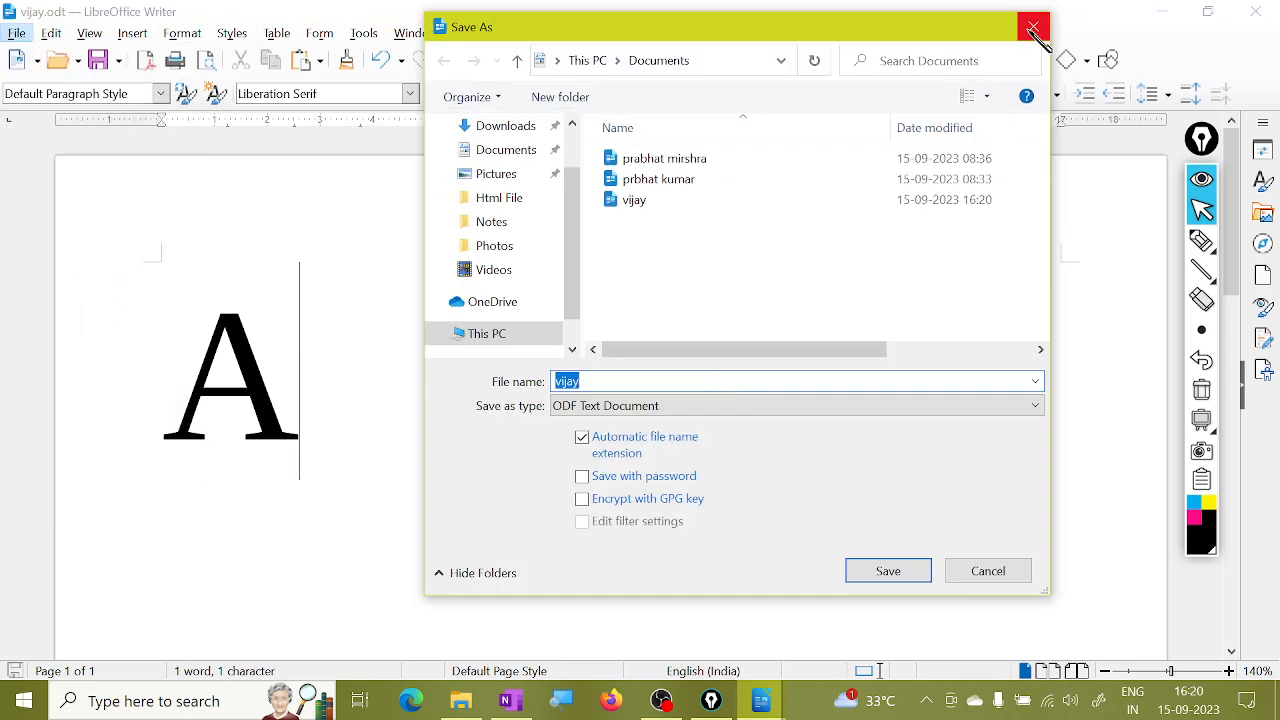
drag(924, 32, 905, 120)
drag(546, 126, 526, 48)
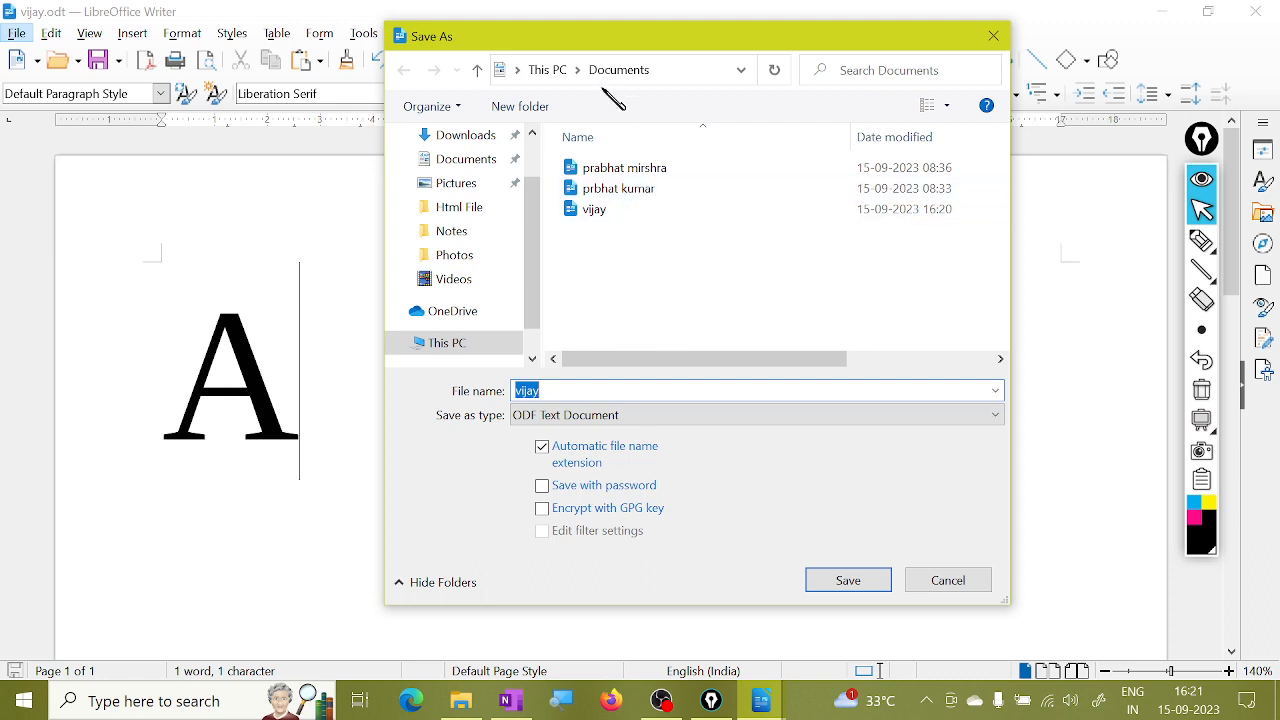
click(993, 36)
click(17, 33)
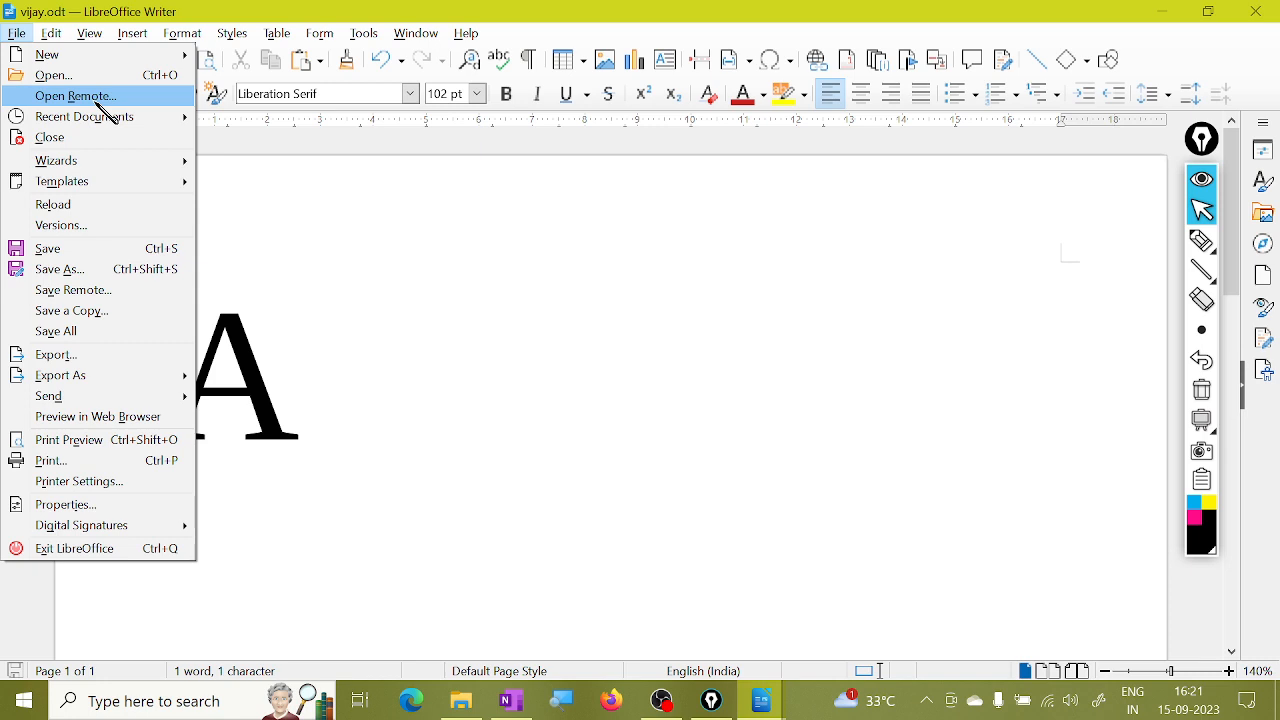
mouse_move(122, 119)
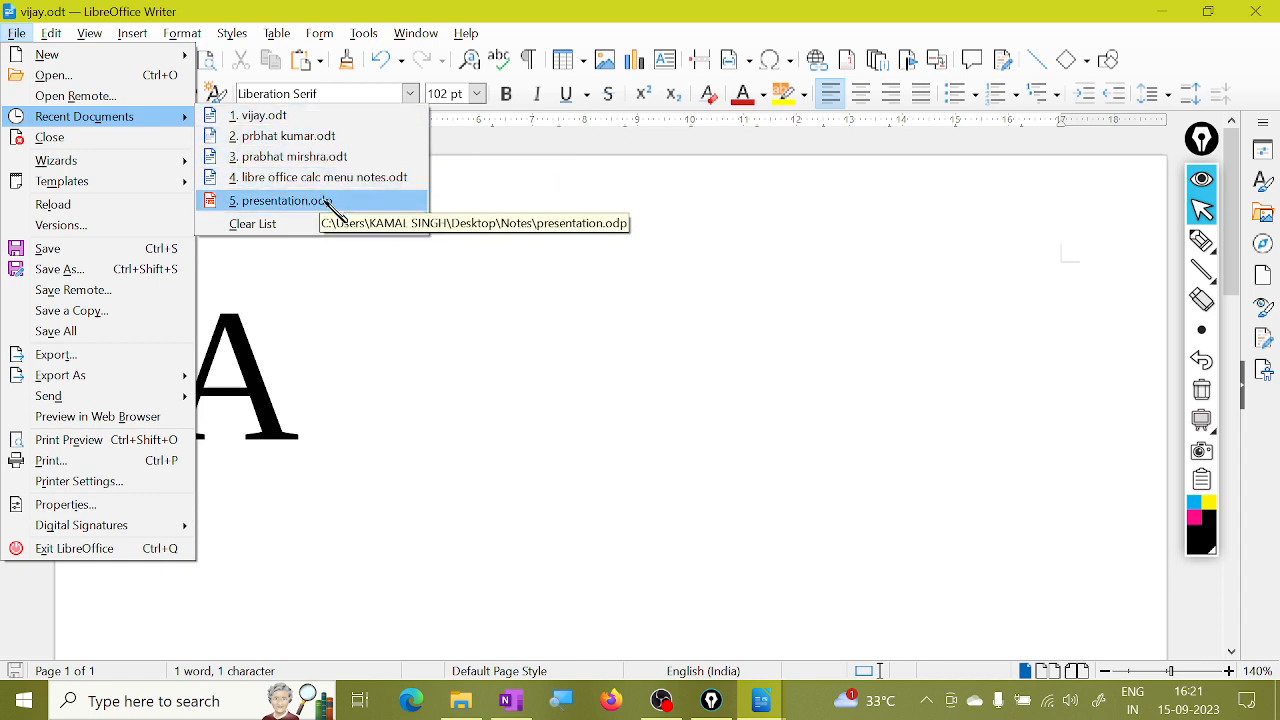
click(322, 160)
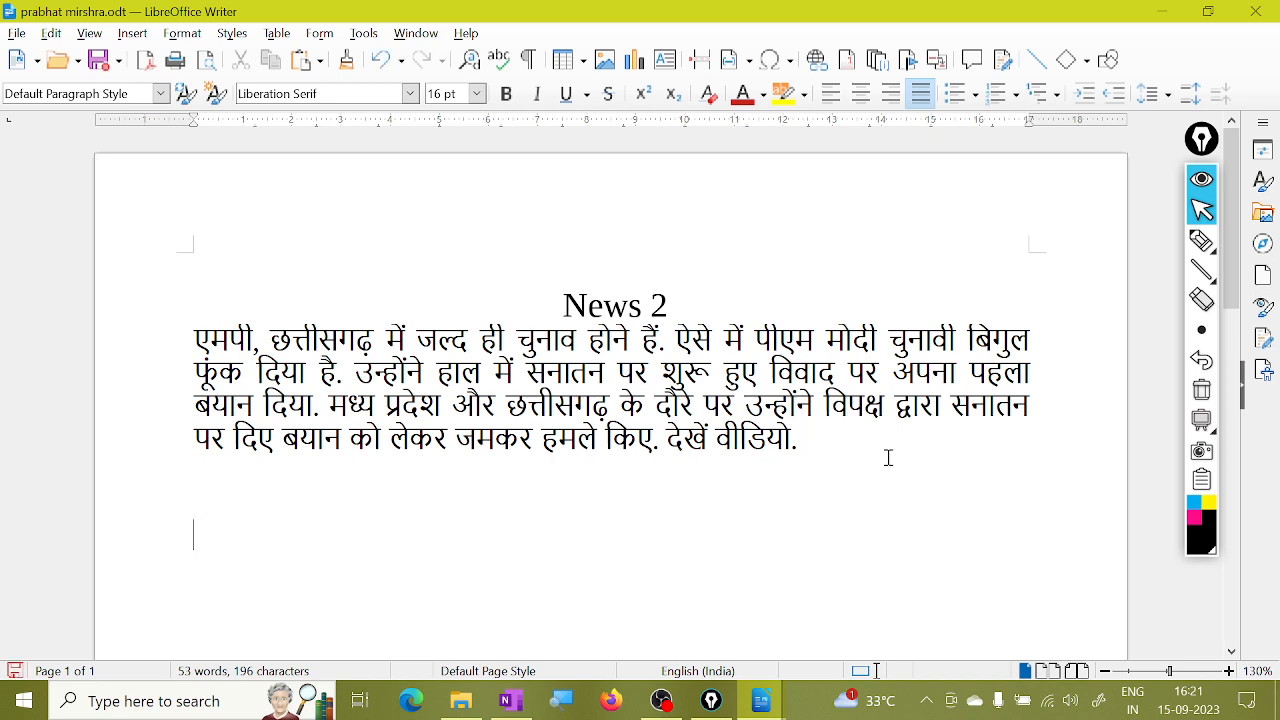
click(16, 33)
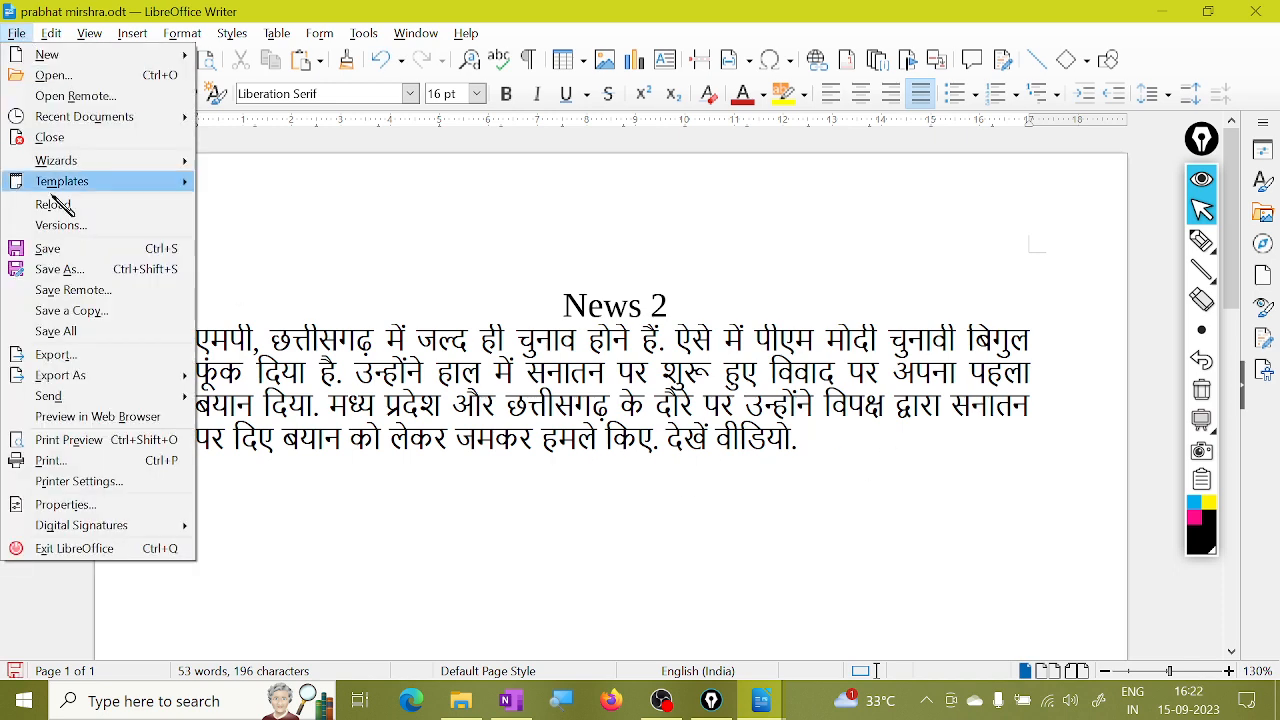
click(147, 140)
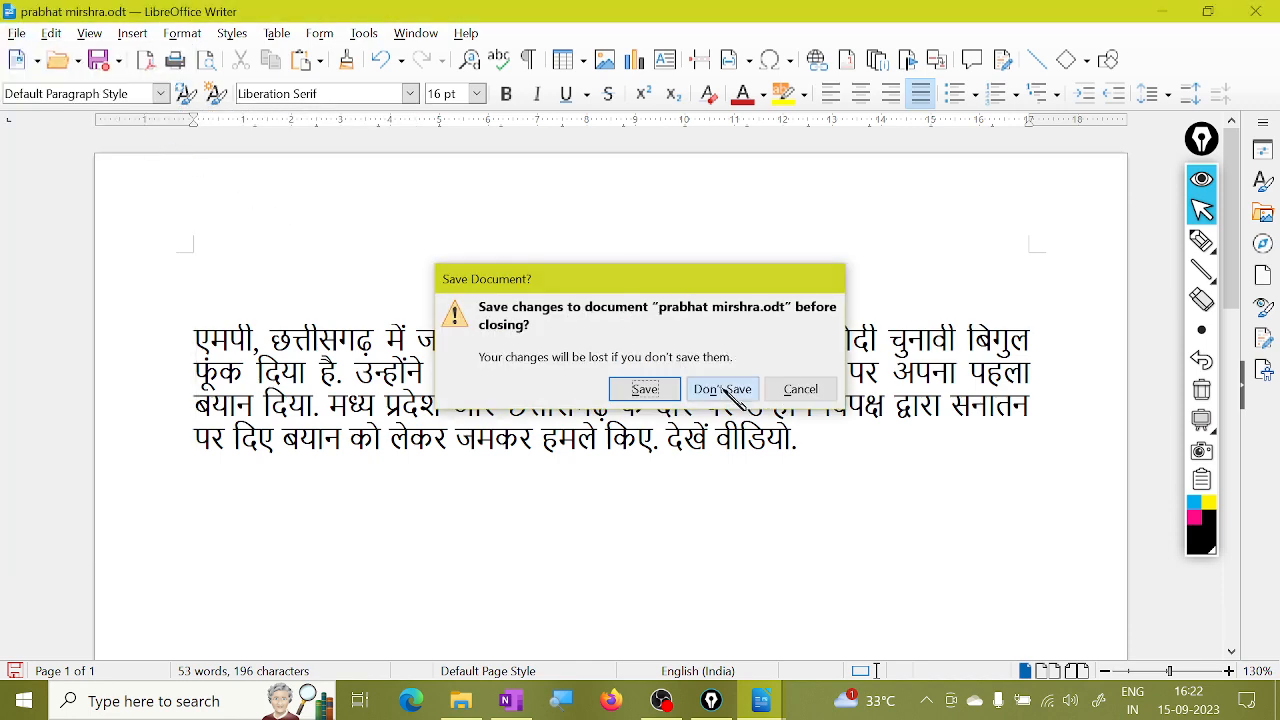
click(722, 390)
click(16, 33)
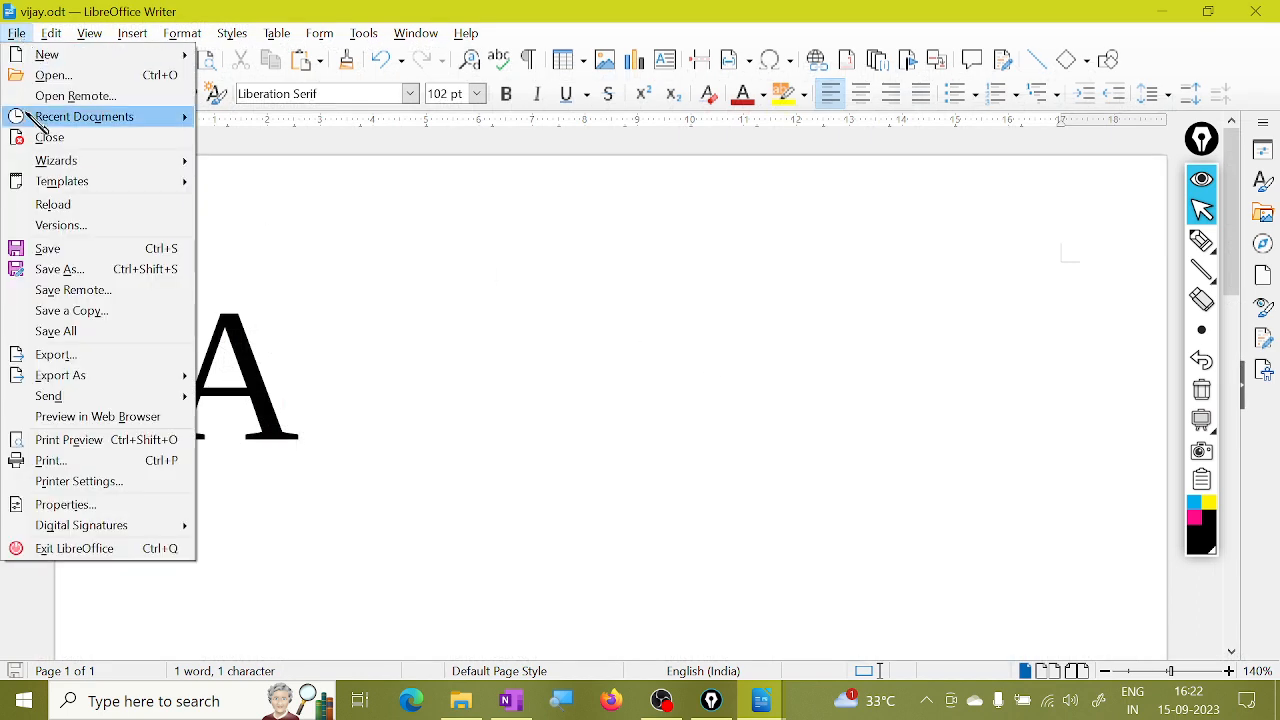
Dismiss the wizards list and create a blank text document via File > New.
mouse_move(104, 164)
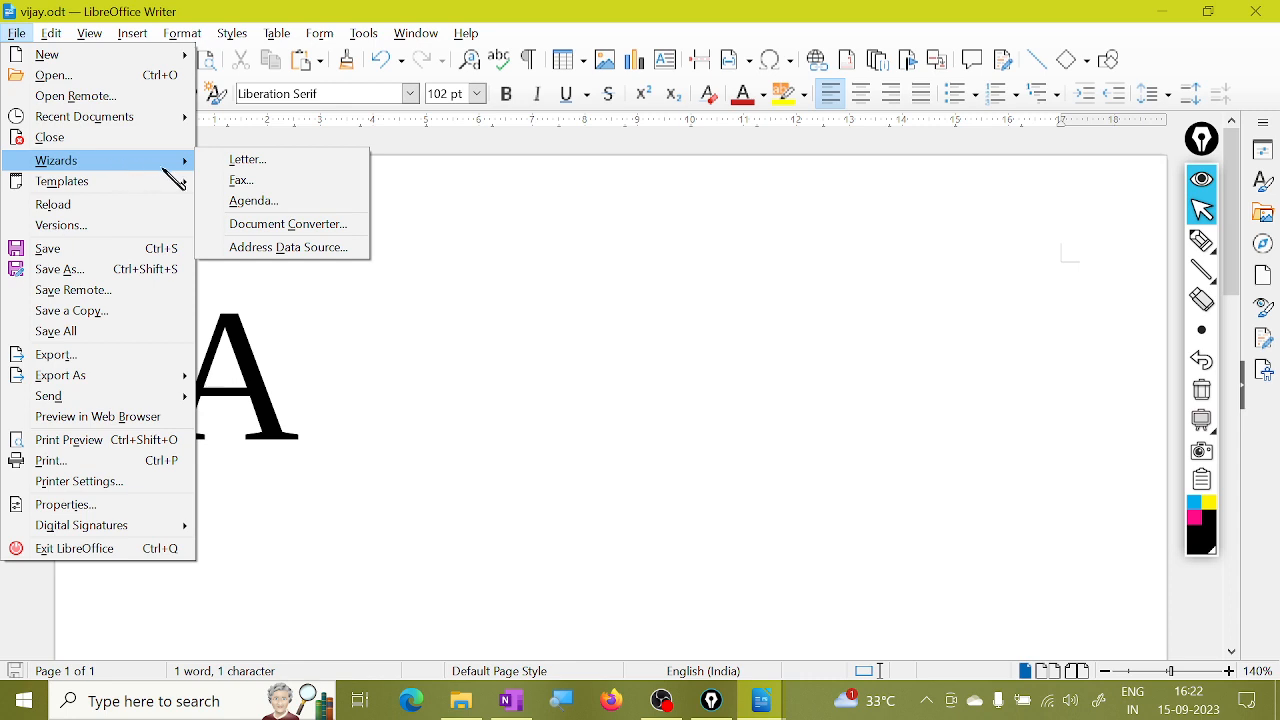
click(490, 335)
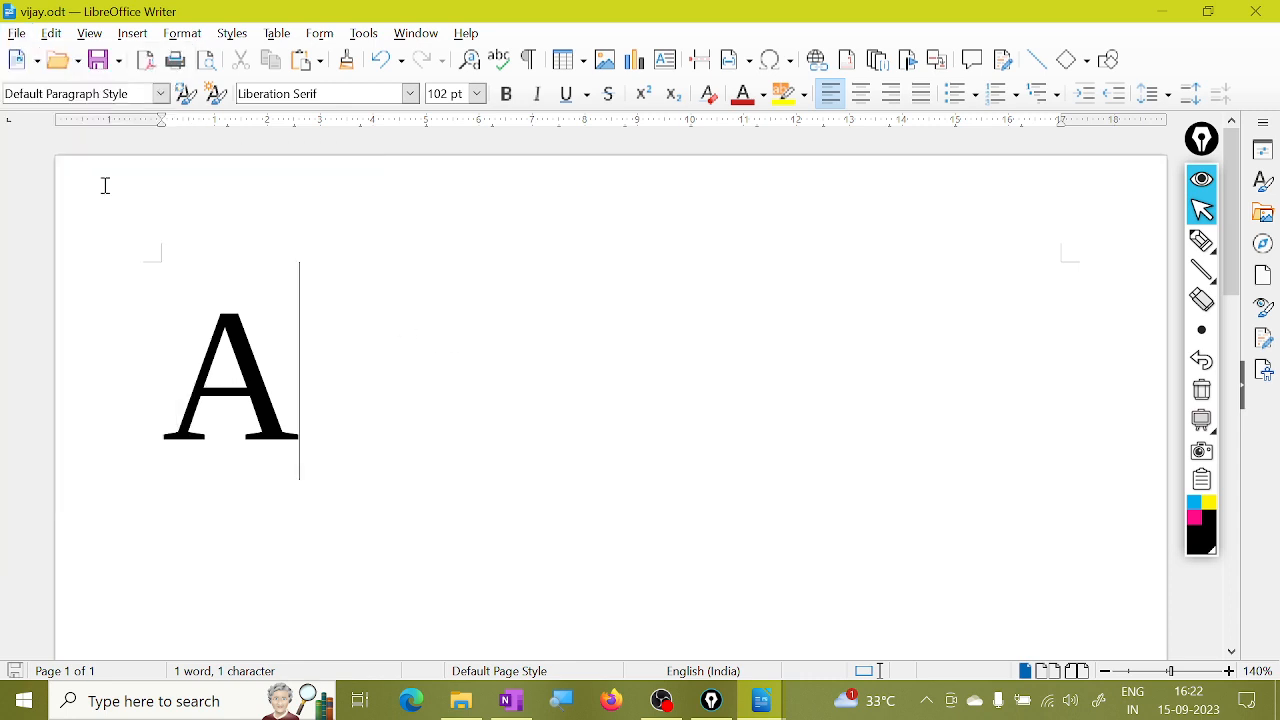
click(17, 33)
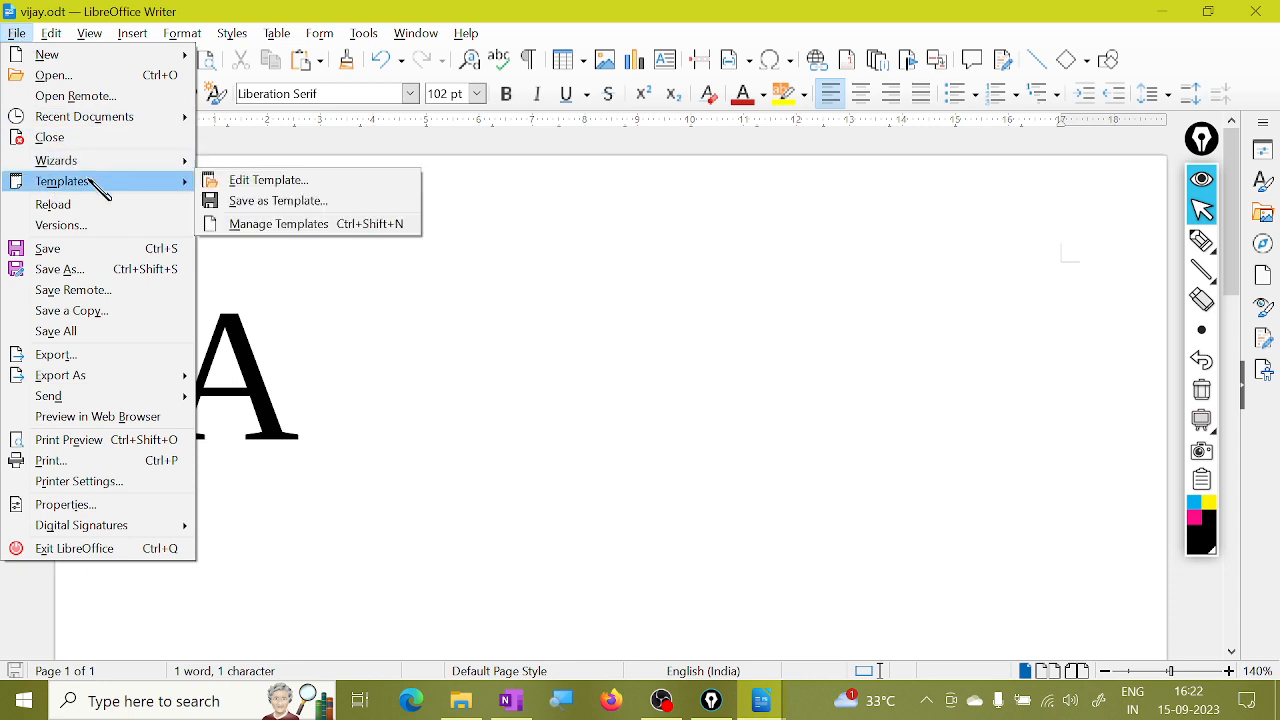
mouse_move(92, 185)
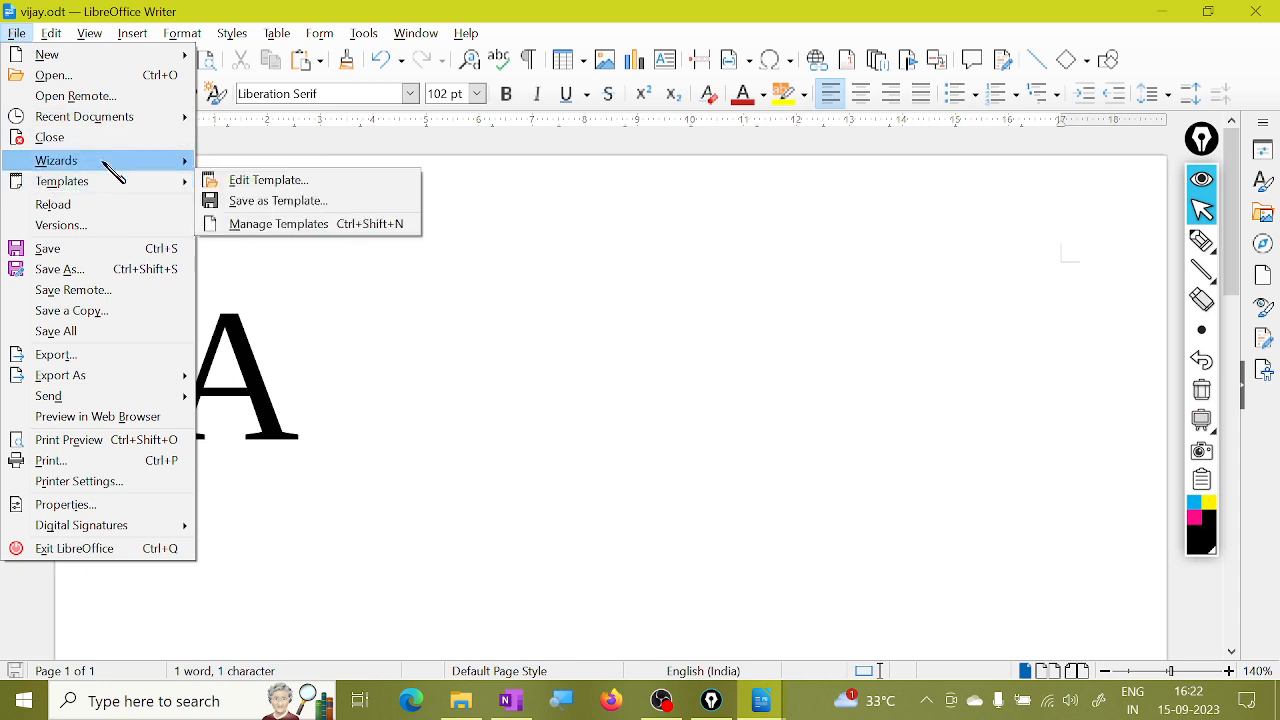
mouse_move(63, 63)
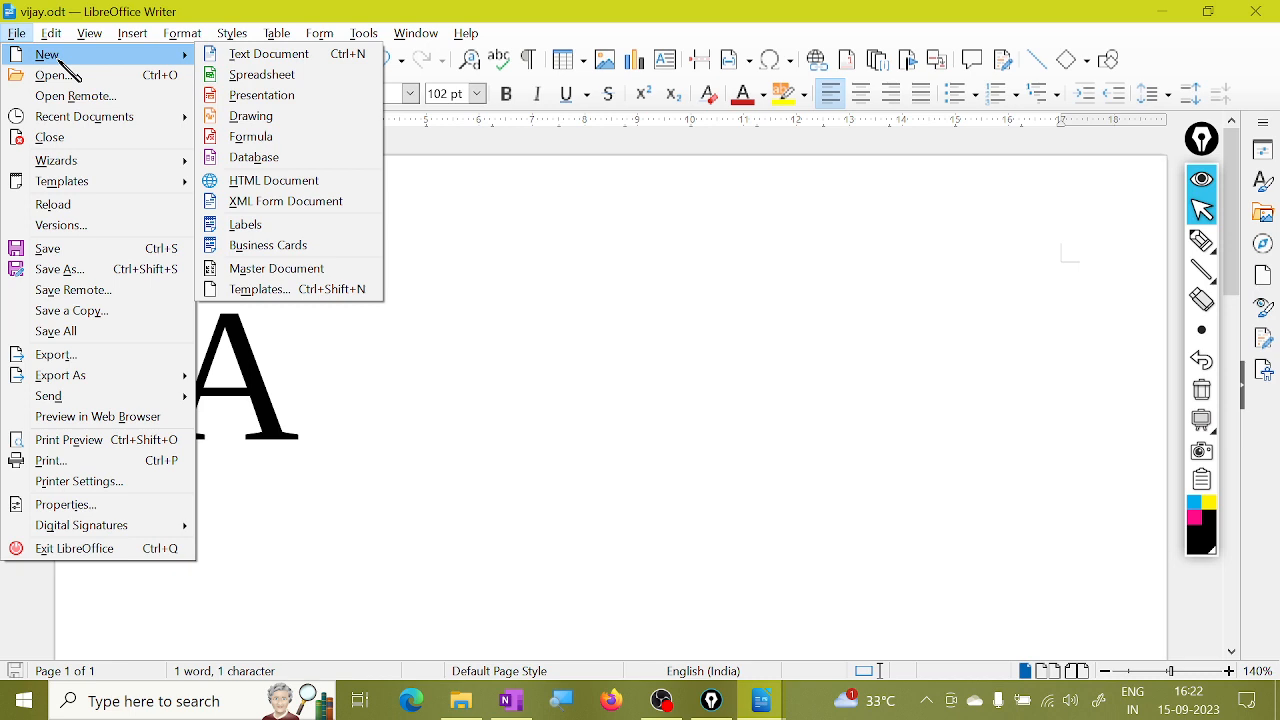
click(297, 70)
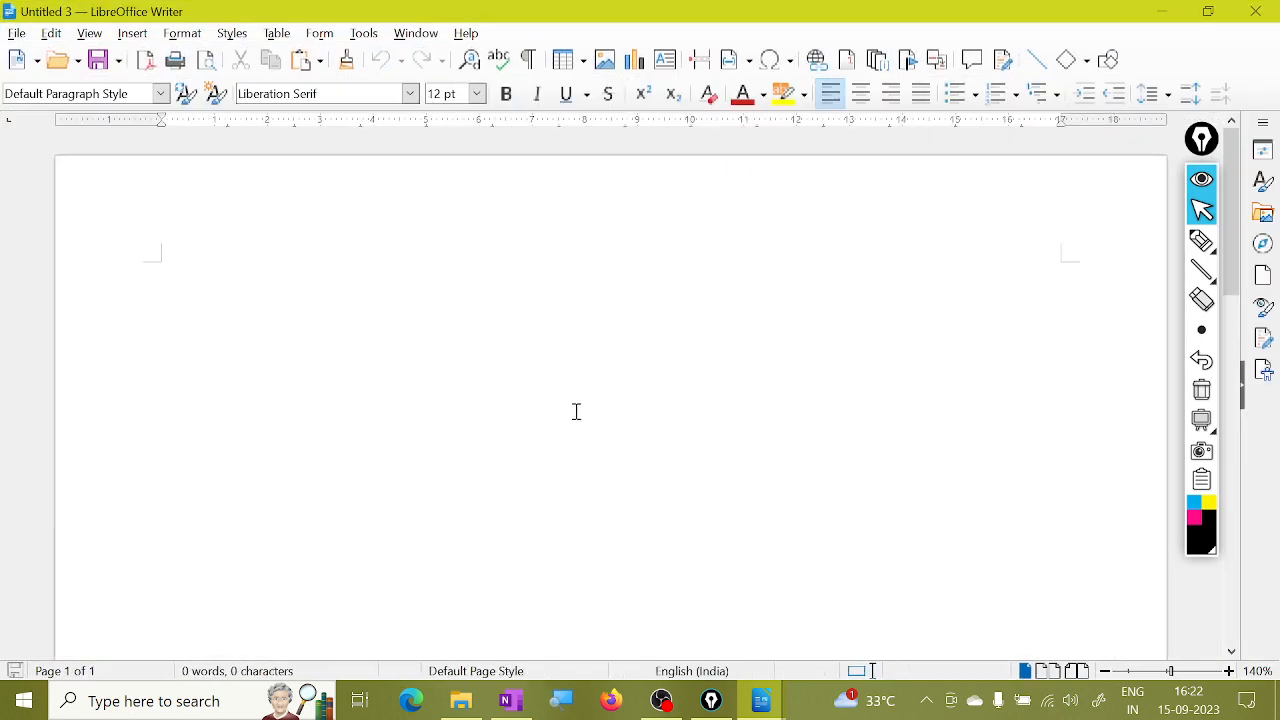
scroll(576, 411, down, 1)
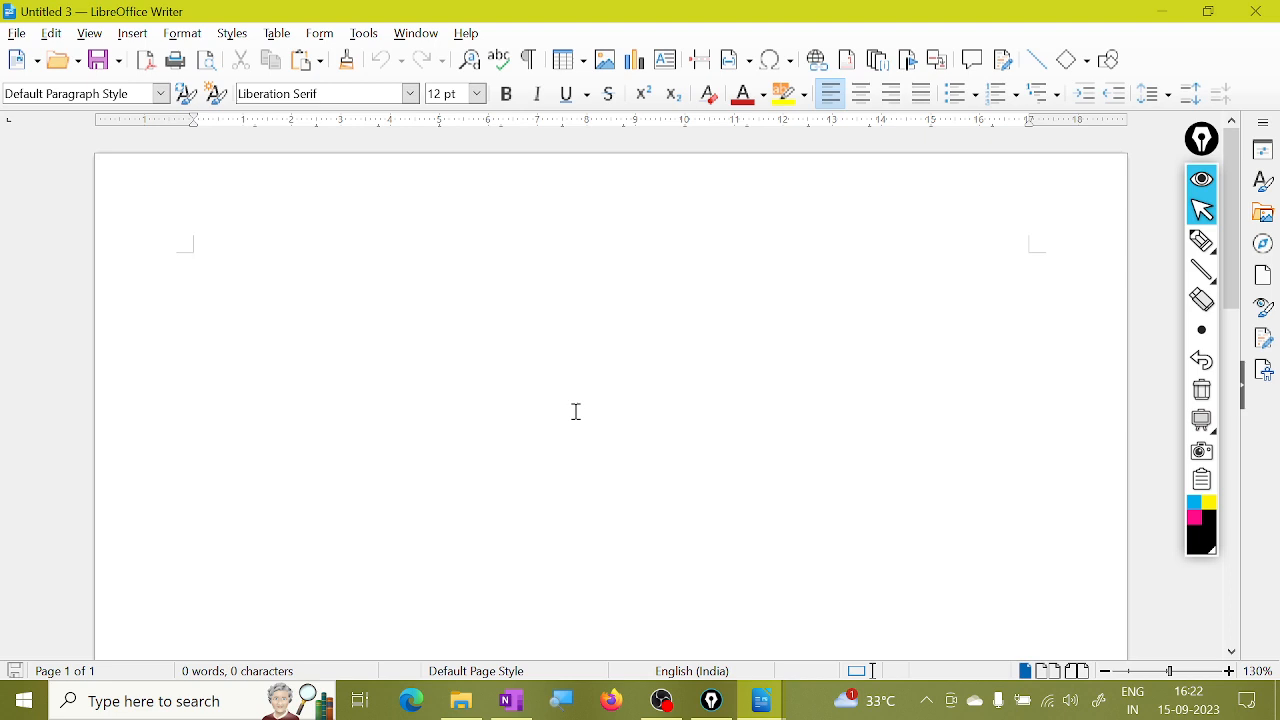
With the pen, sketch a plain form and a box, labelling the sketch 'Form'.
click(1203, 241)
drag(279, 250, 294, 428)
mouse_move(297, 255)
mouse_down()
mouse_move(412, 233)
mouse_move(272, 415)
mouse_up()
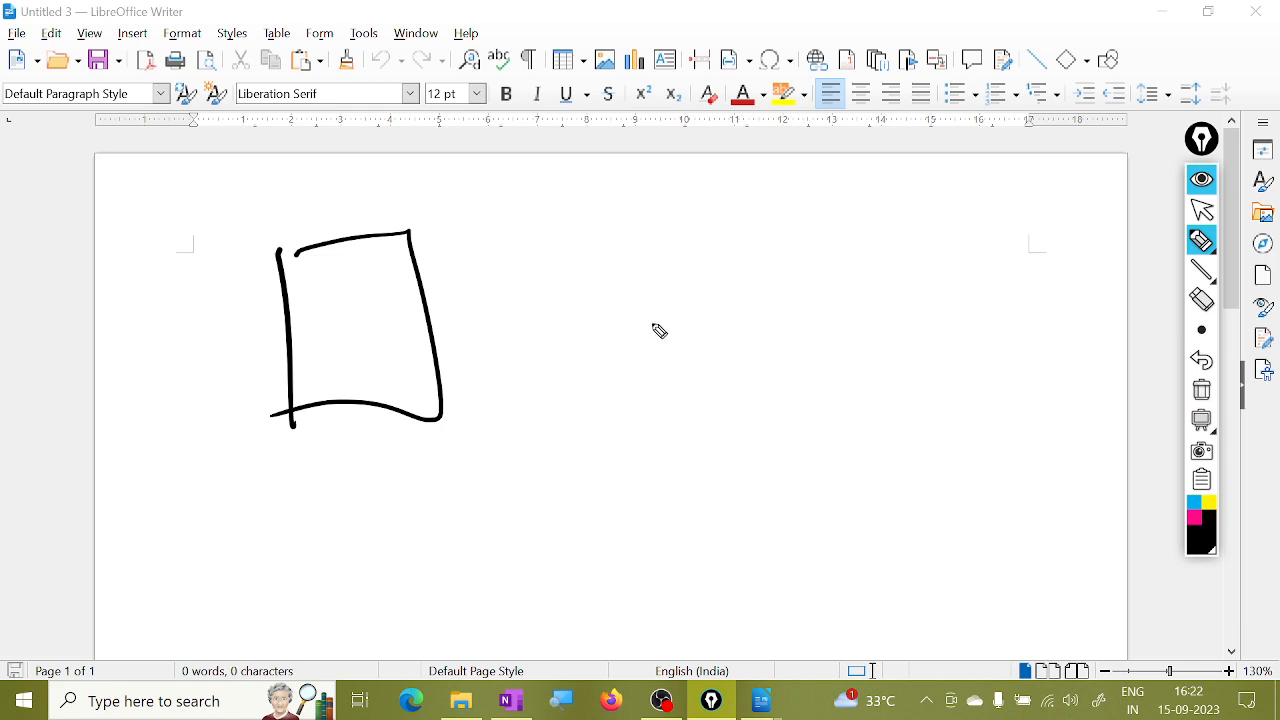
mouse_move(656, 236)
mouse_down()
mouse_move(695, 442)
mouse_move(863, 271)
mouse_move(700, 466)
mouse_up()
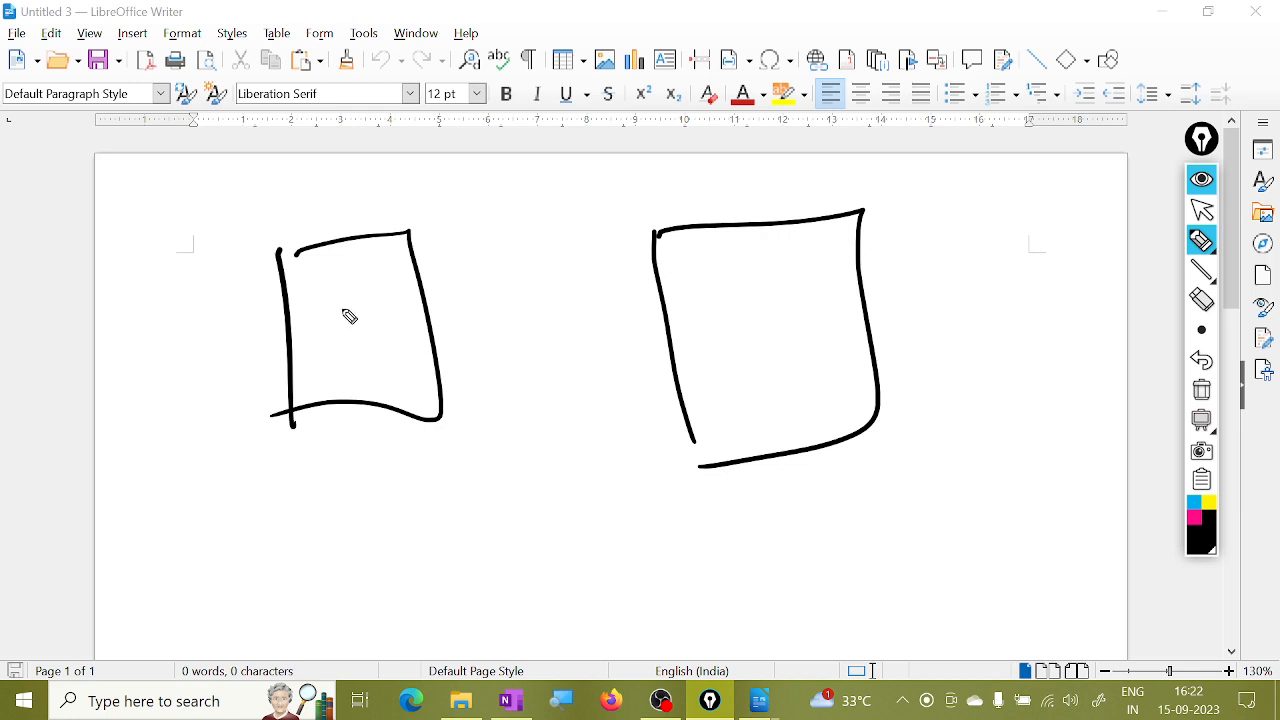
mouse_move(350, 463)
mouse_down()
mouse_move(363, 486)
mouse_move(426, 471)
mouse_move(455, 481)
mouse_up()
drag(350, 533, 480, 471)
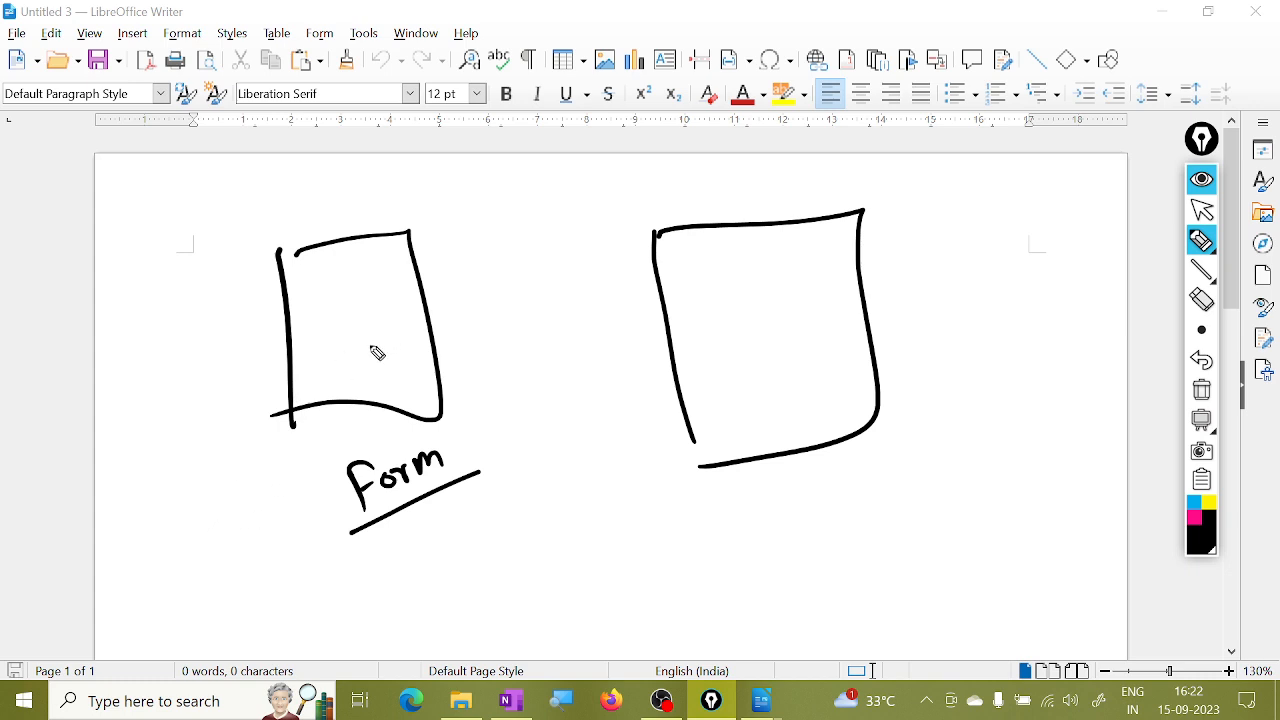
Handwrite Name:, Father: and Mother: labels in the box, bracketed together.
drag(668, 270, 746, 262)
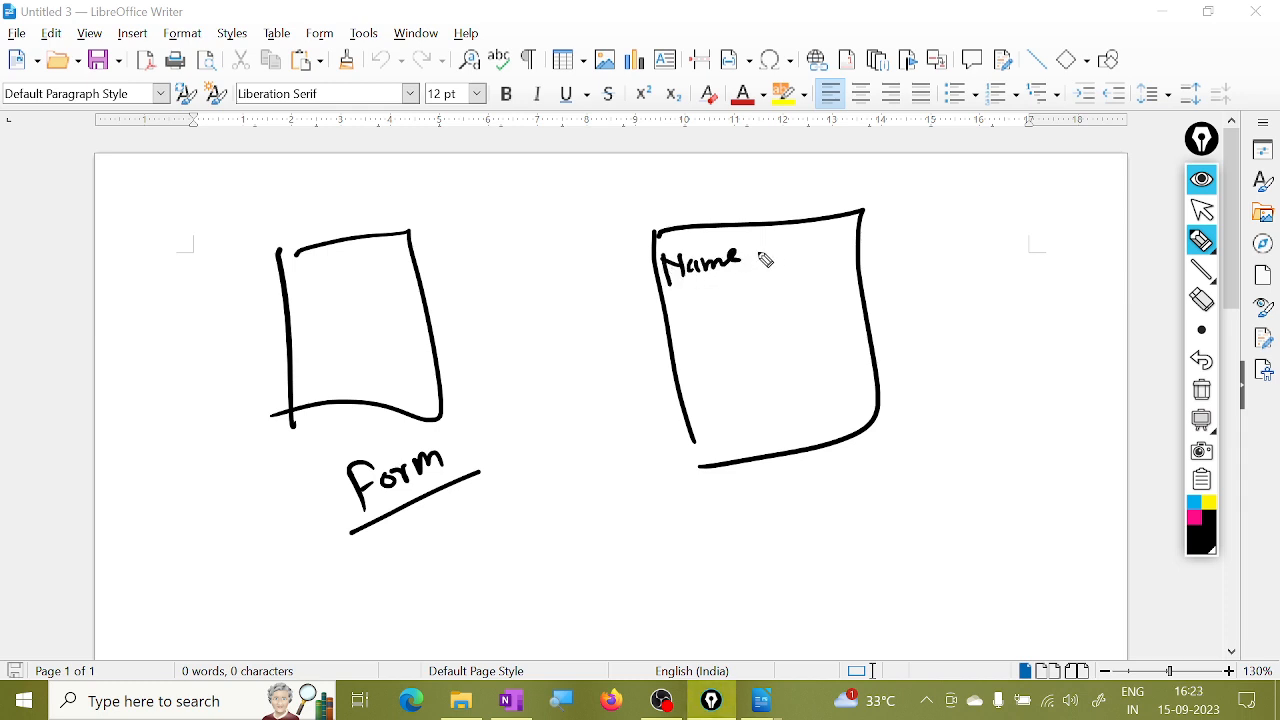
click(759, 253)
click(761, 263)
drag(680, 318, 752, 300)
click(767, 296)
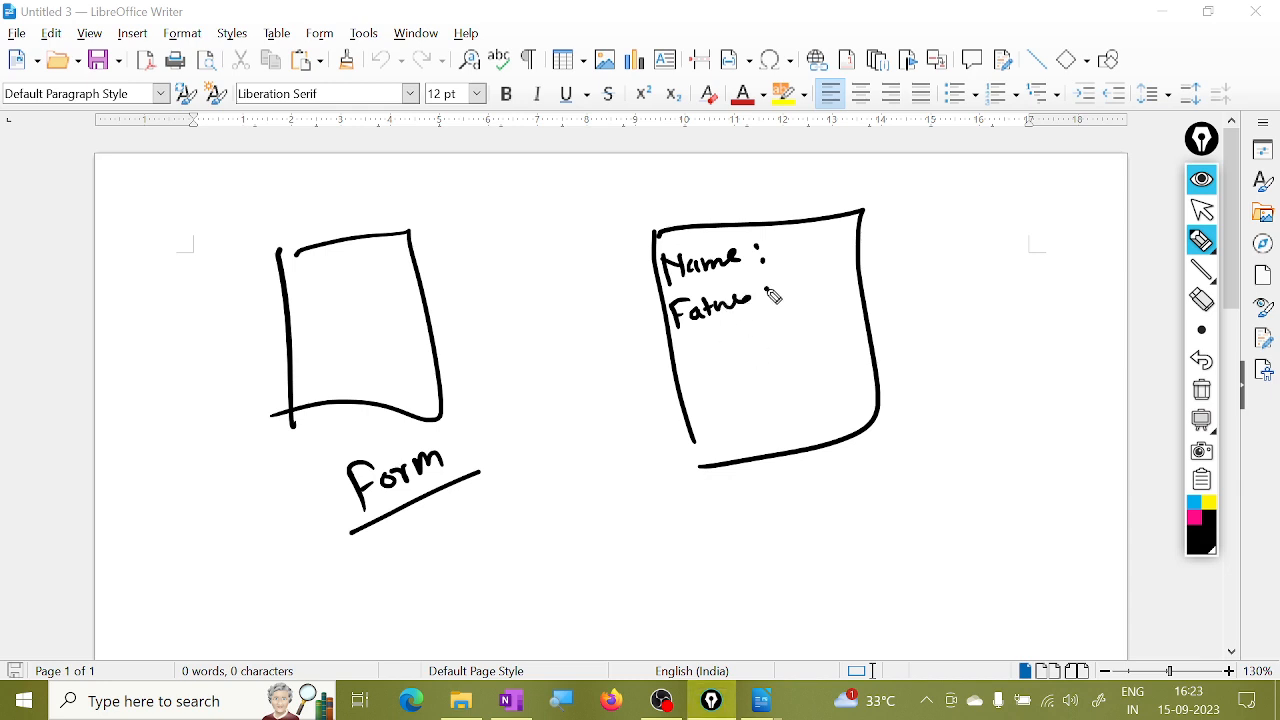
click(766, 308)
mouse_move(686, 376)
mouse_down()
mouse_move(680, 354)
mouse_move(768, 340)
mouse_up()
click(771, 333)
click(775, 347)
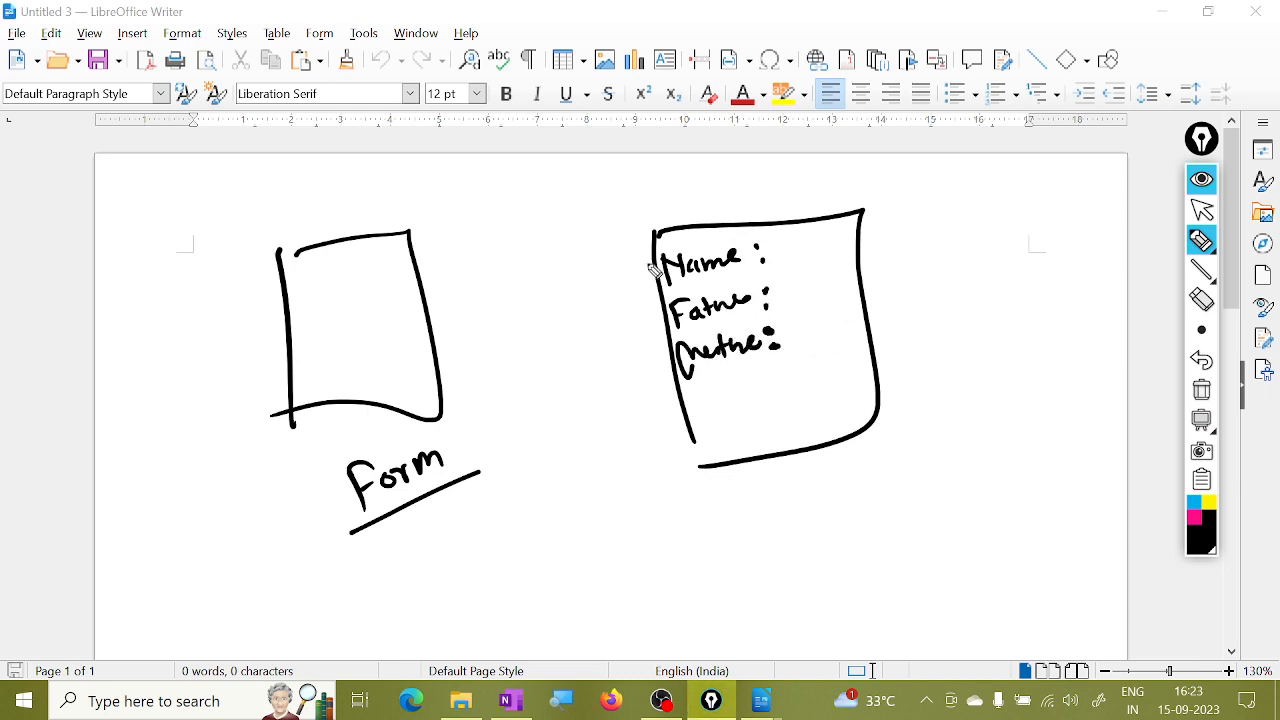
drag(648, 258, 668, 385)
Label the filled-in form box and draw blank entry lines after each label.
drag(630, 190, 683, 184)
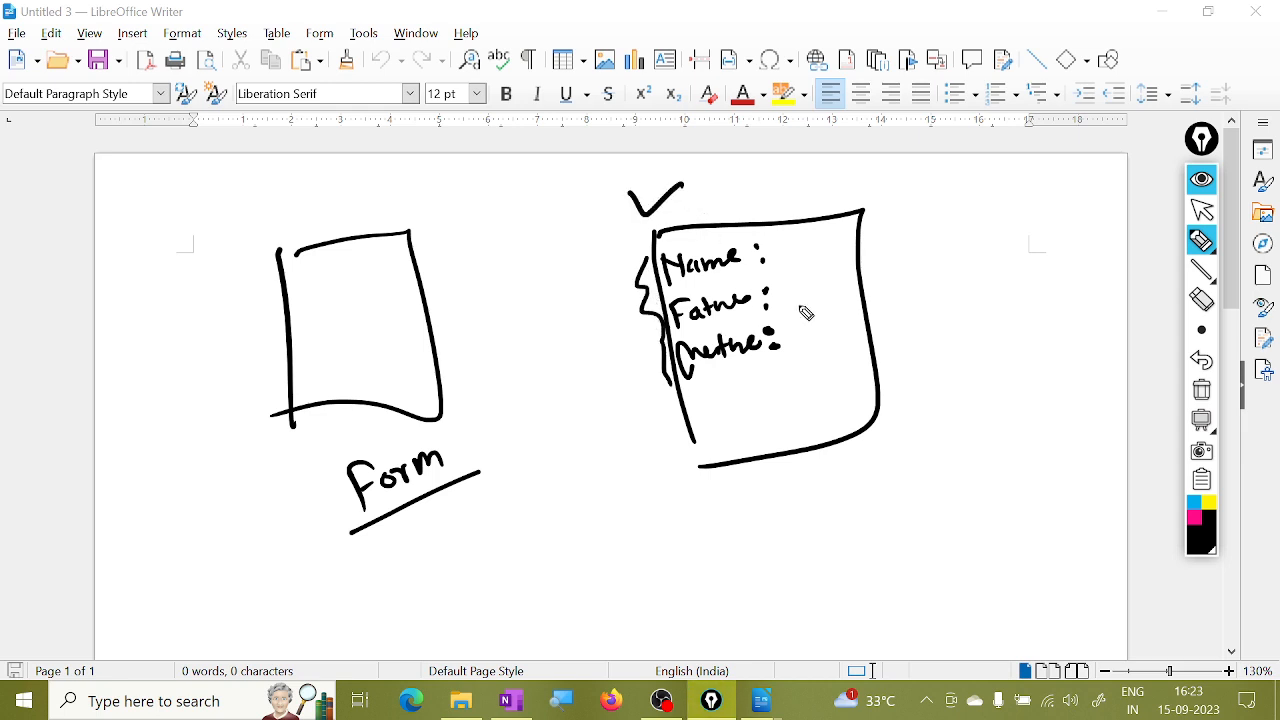
mouse_move(806, 474)
mouse_down()
mouse_move(794, 514)
mouse_move(850, 497)
mouse_move(883, 463)
mouse_move(908, 480)
mouse_move(926, 451)
mouse_move(936, 470)
mouse_up()
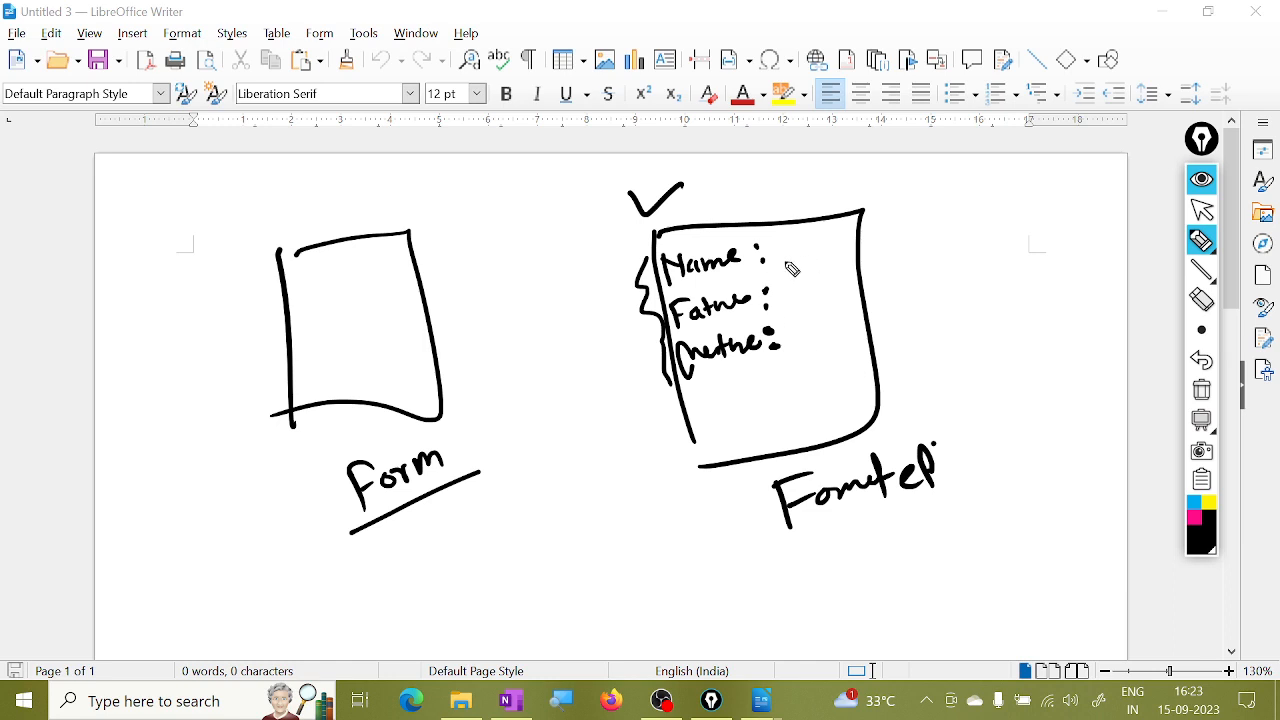
drag(793, 262, 812, 260)
drag(820, 258, 858, 248)
drag(788, 309, 805, 306)
drag(822, 297, 866, 289)
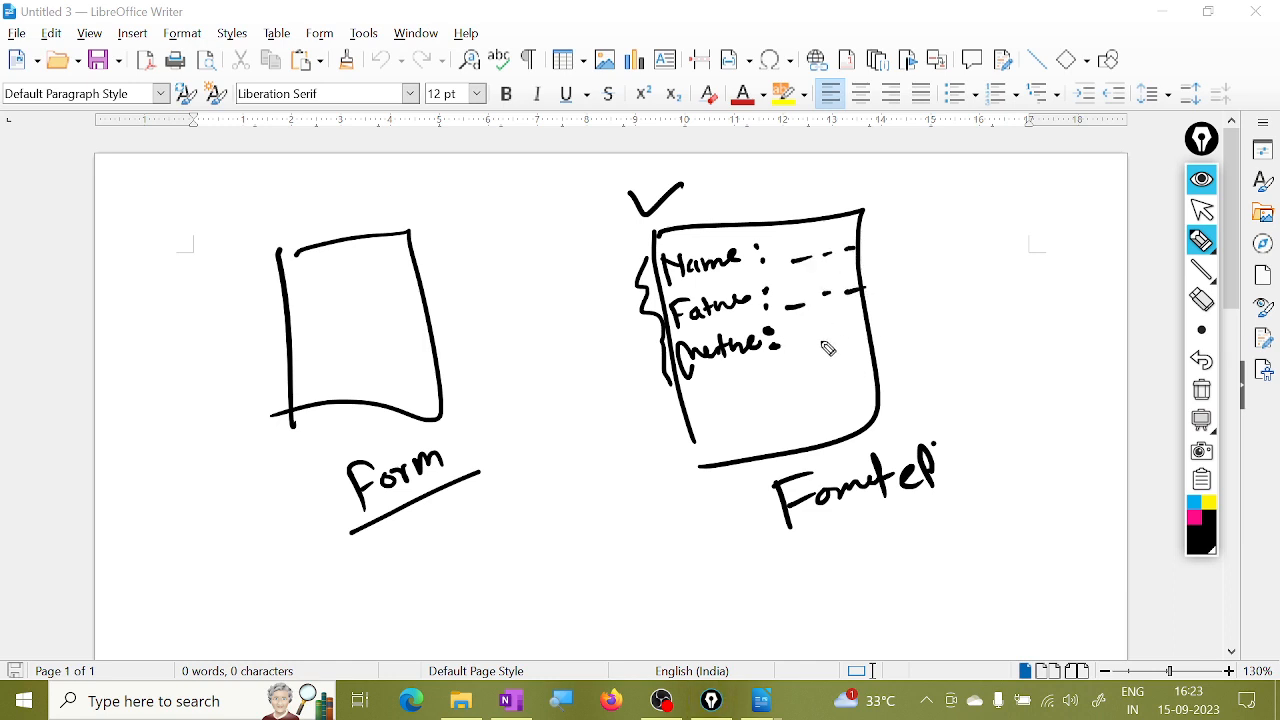
drag(808, 344, 823, 342)
drag(842, 336, 860, 332)
drag(866, 330, 874, 328)
Add tick marks beside and above the plain sketch and the filled-in form box.
drag(921, 253, 970, 245)
drag(452, 273, 501, 262)
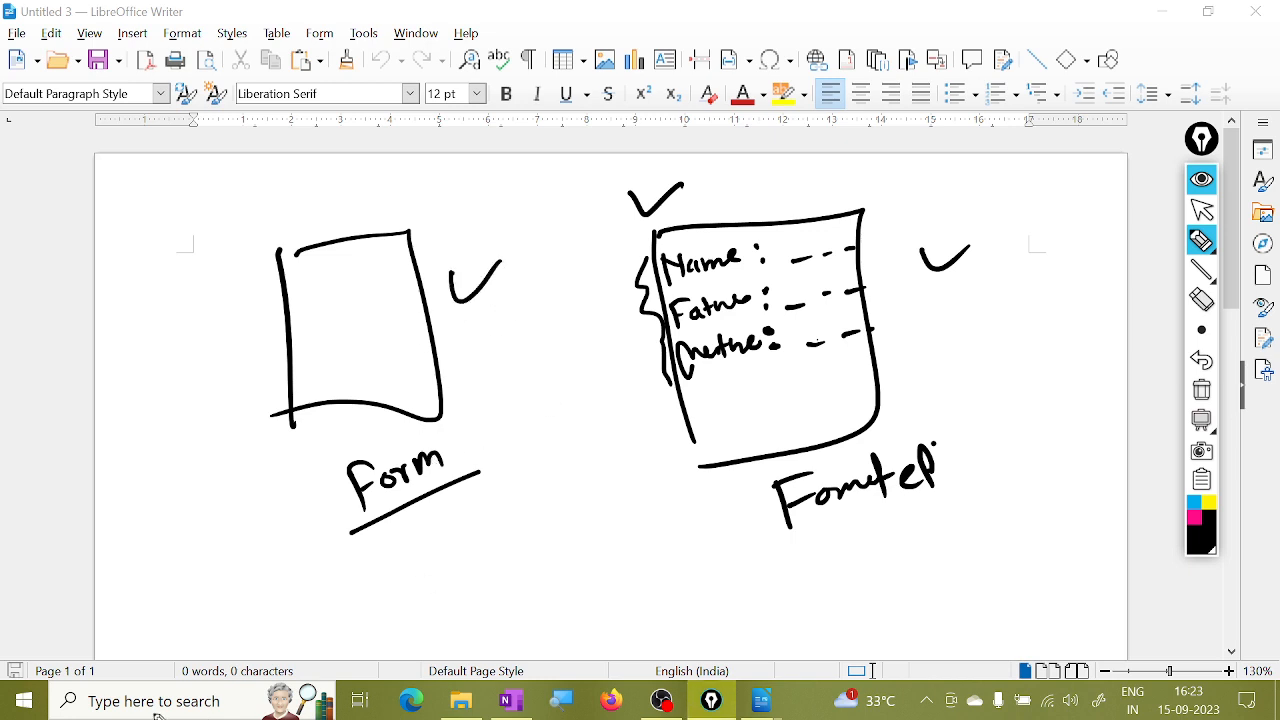
mouse_move(287, 214)
mouse_down()
mouse_move(298, 223)
mouse_move(343, 187)
mouse_up()
drag(746, 182, 806, 162)
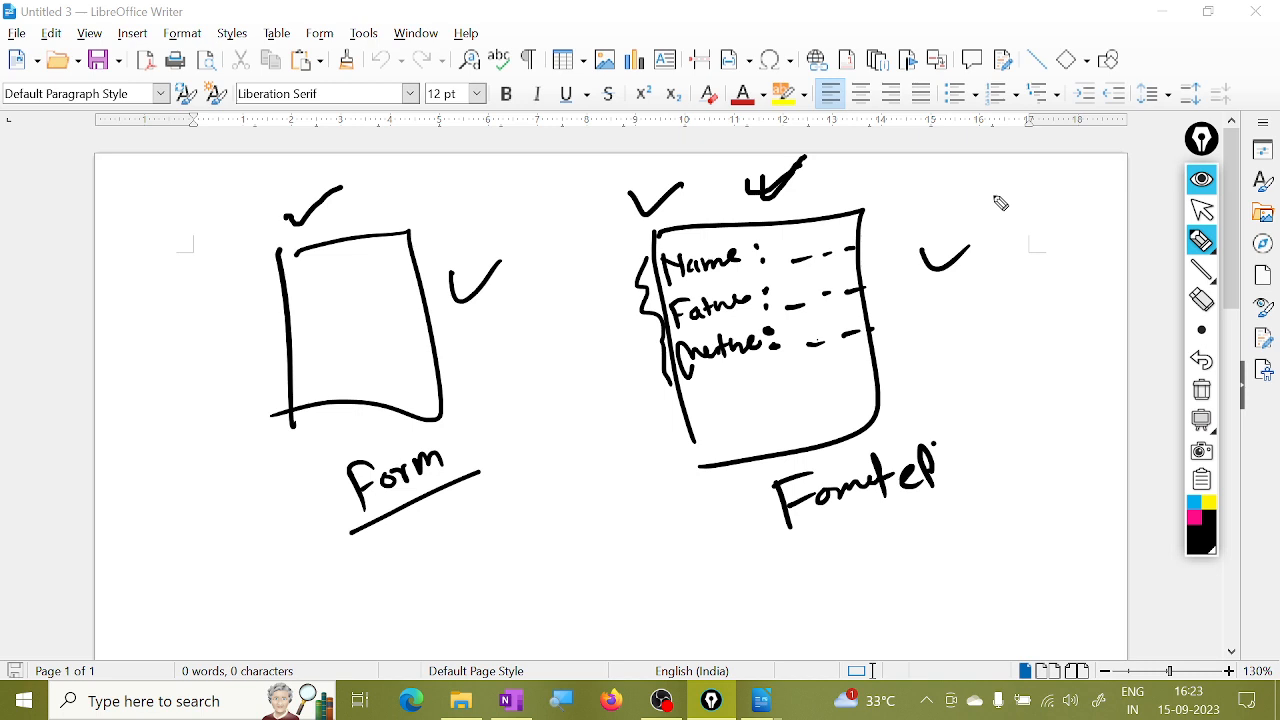
drag(726, 396, 866, 377)
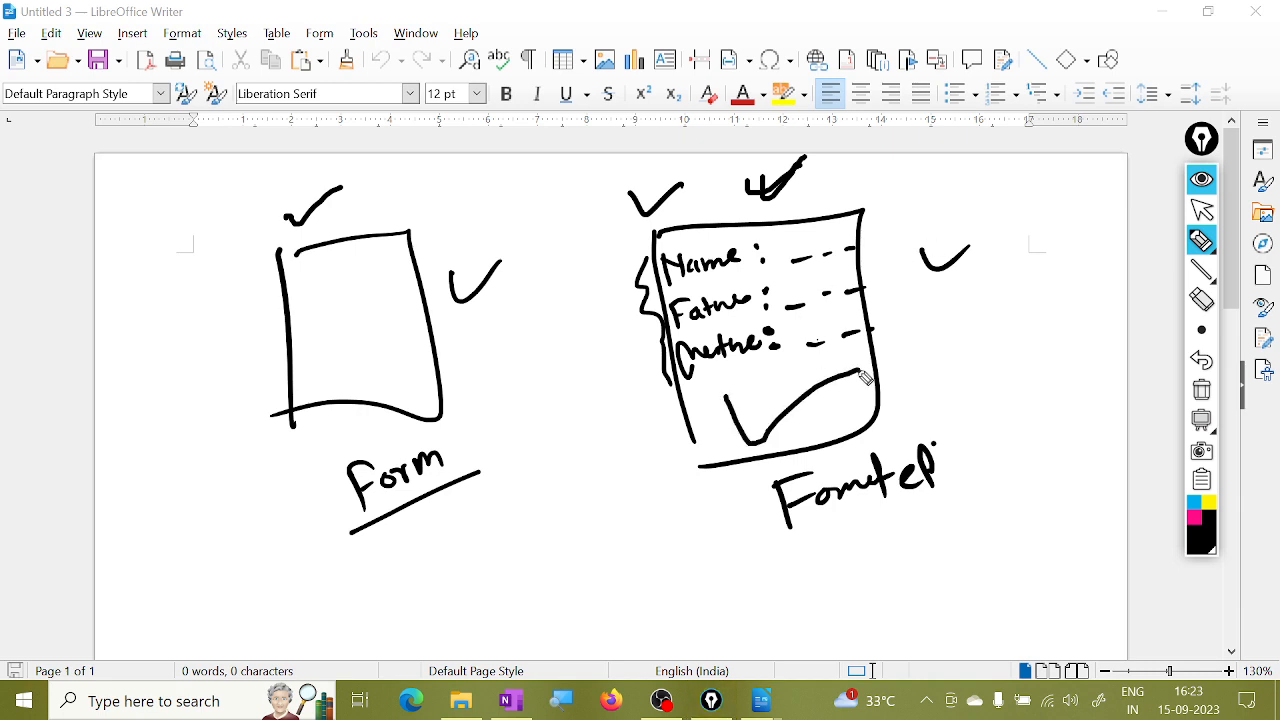
Circle the plain sketch, then clear all ink and return to the arrow tool.
mouse_move(233, 152)
mouse_down()
mouse_move(429, 486)
mouse_move(371, 163)
mouse_move(316, 160)
mouse_up()
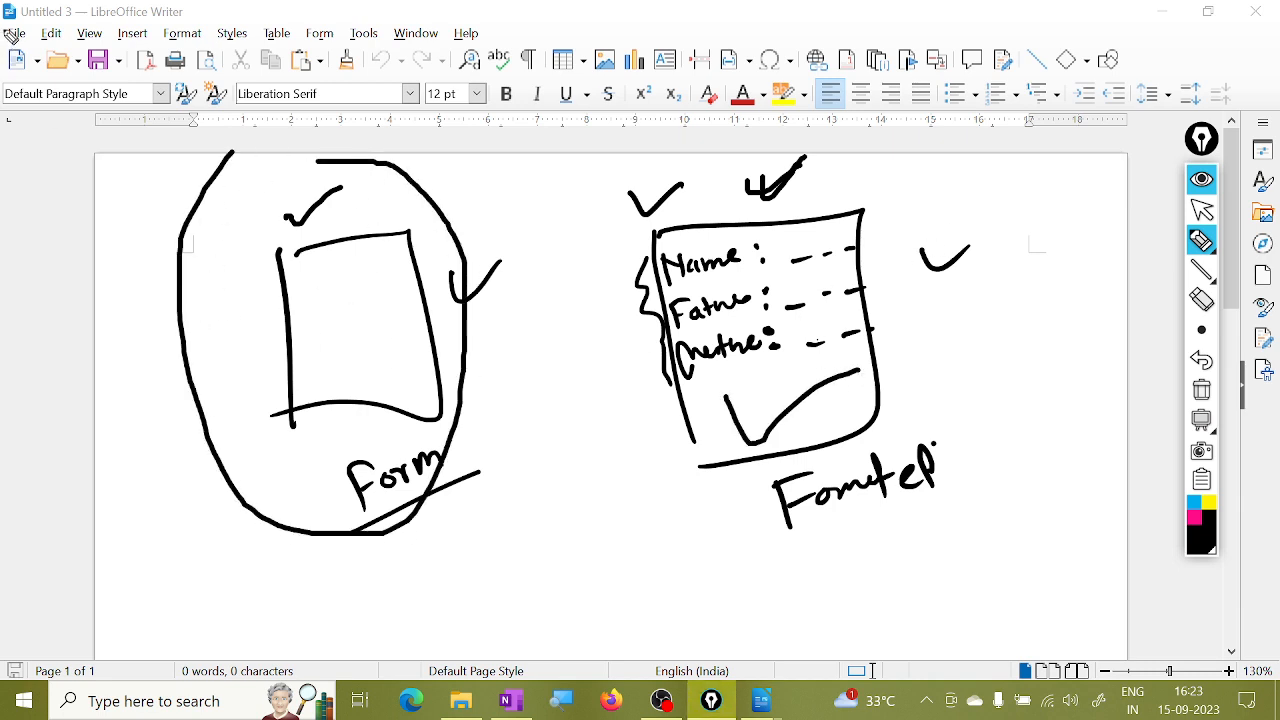
drag(24, 72, 37, 40)
mouse_move(572, 165)
mouse_down()
mouse_move(620, 178)
mouse_move(805, 156)
mouse_up()
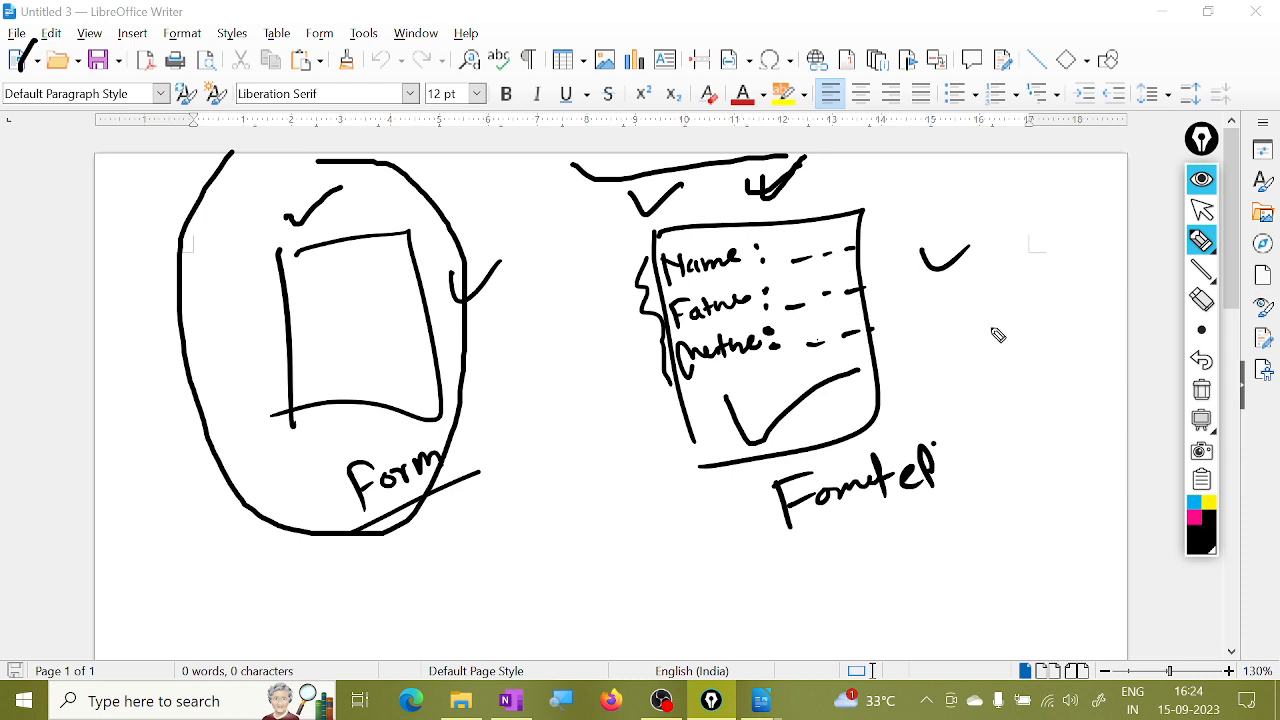
click(1203, 390)
click(1203, 210)
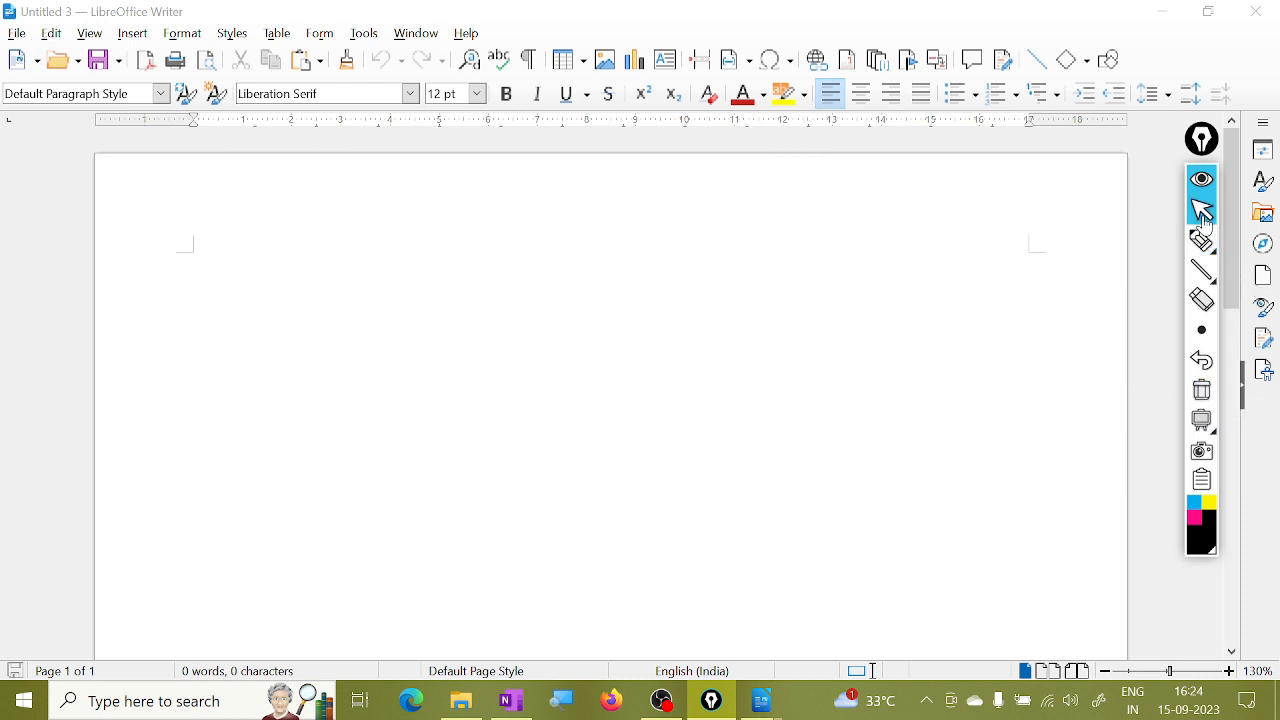
Launch the Letter Wizard from File > Wizards and centre it on screen.
click(17, 33)
mouse_move(128, 163)
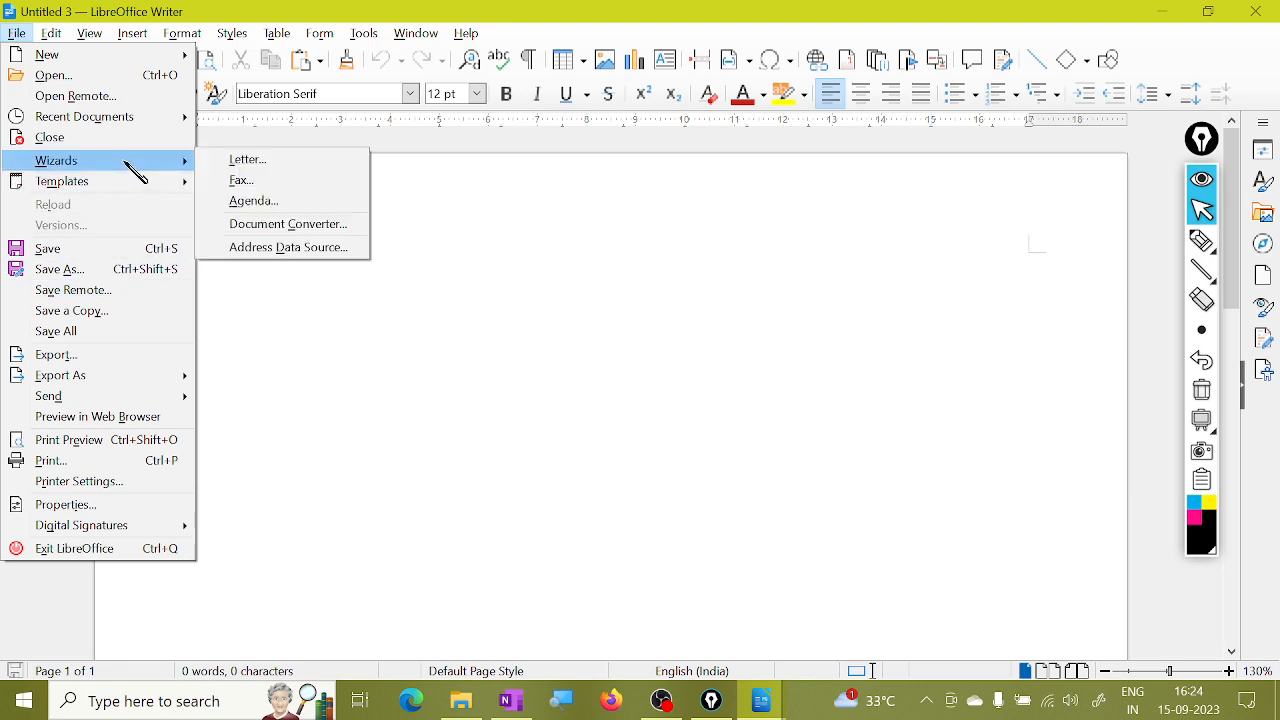
click(675, 440)
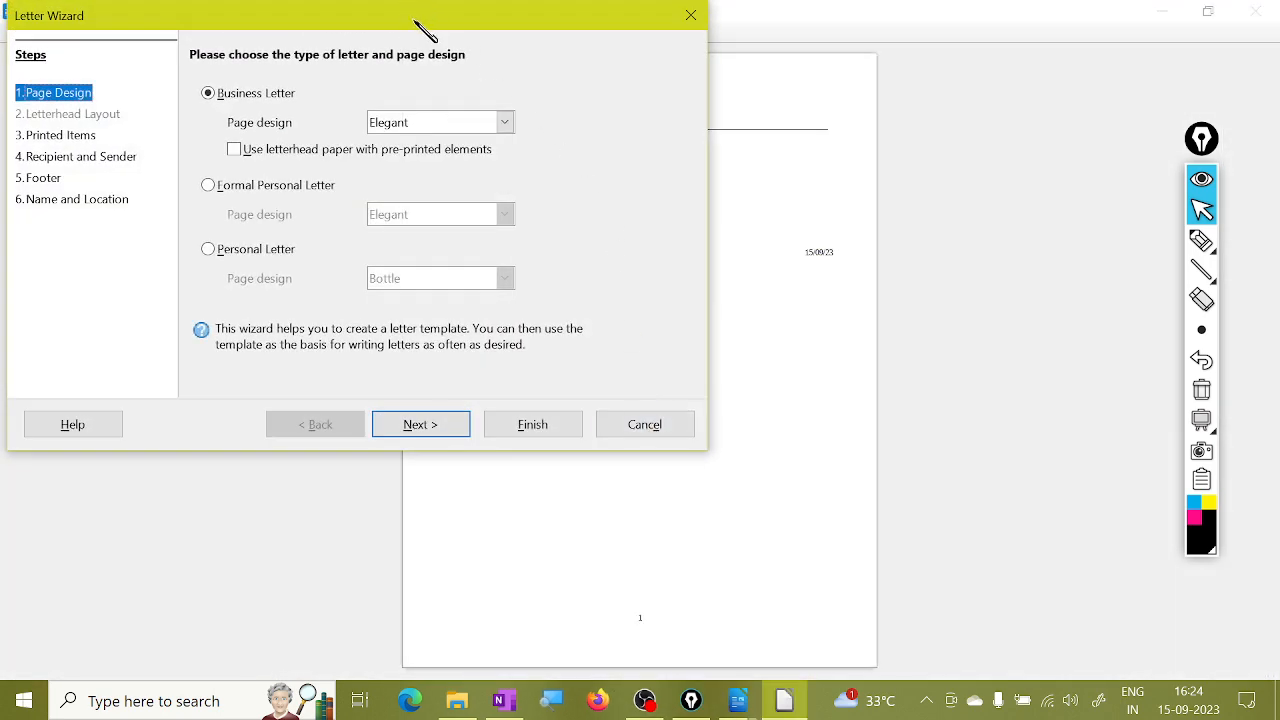
drag(414, 21, 628, 152)
mouse_move(446, 147)
mouse_down()
mouse_move(578, 153)
mouse_move(580, 123)
mouse_up()
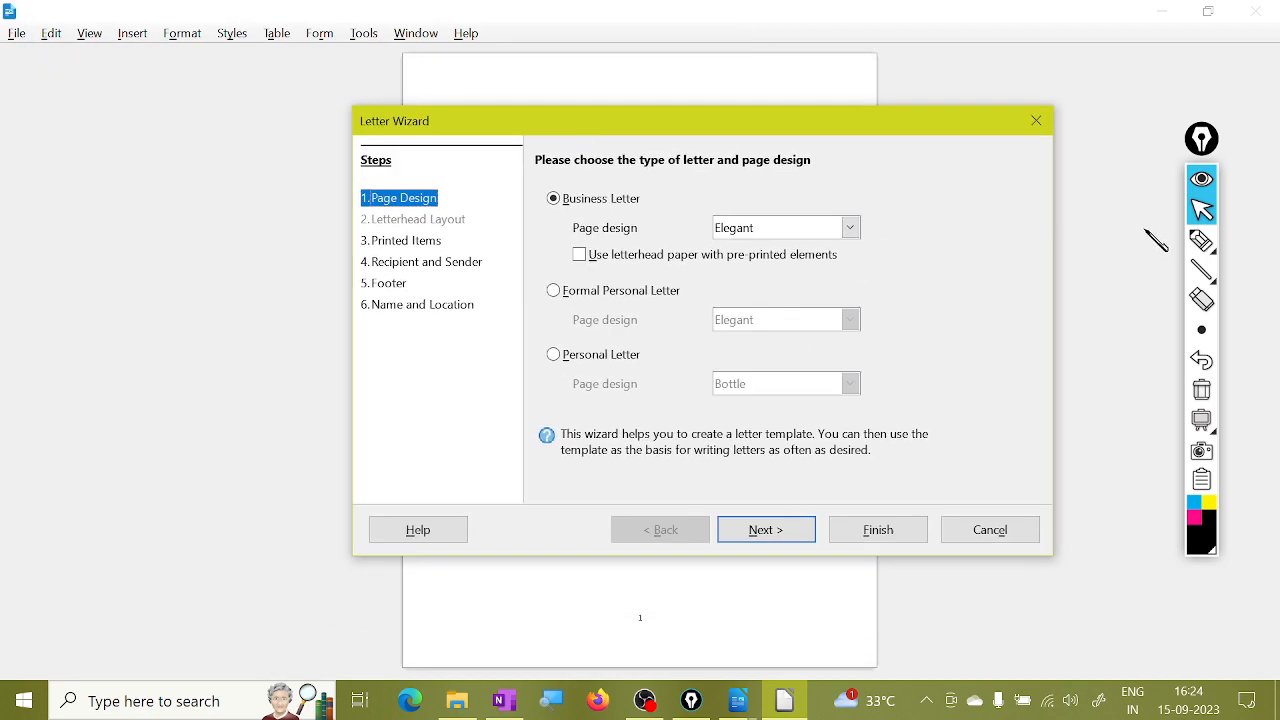
Ink-outline the wizard's heading, Steps list, letter options and Page Design step.
click(1210, 241)
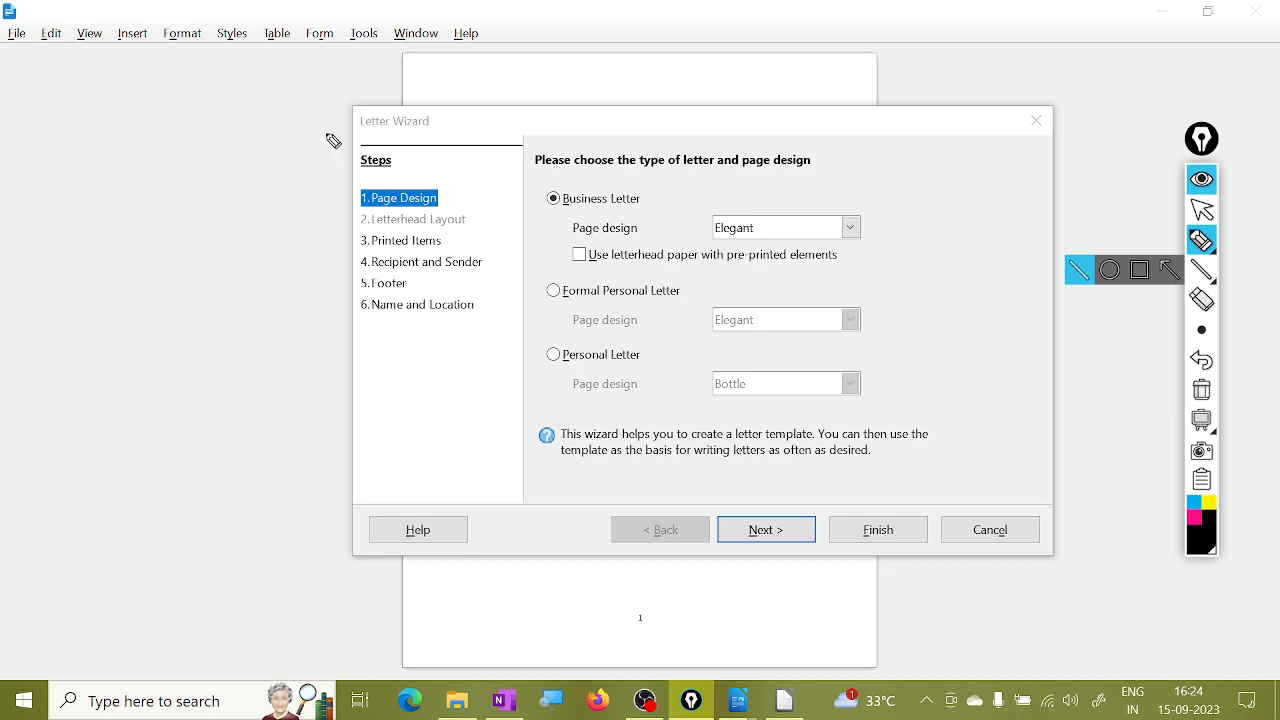
mouse_move(333, 141)
mouse_down()
mouse_move(530, 160)
mouse_move(540, 369)
mouse_move(508, 494)
mouse_up()
mouse_move(287, 177)
mouse_down()
mouse_move(326, 157)
mouse_move(343, 313)
mouse_up()
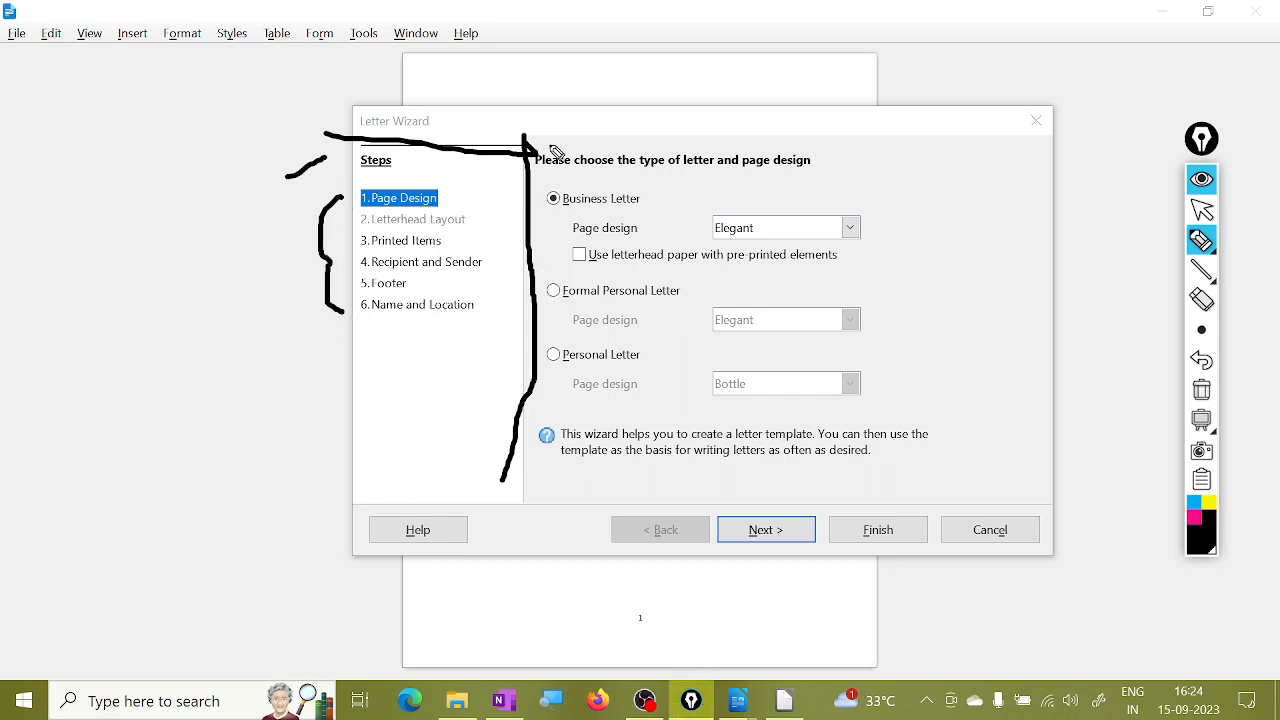
mouse_move(530, 138)
mouse_down()
mouse_move(918, 145)
mouse_move(998, 180)
mouse_move(1030, 385)
mouse_move(958, 502)
mouse_move(506, 480)
mouse_up()
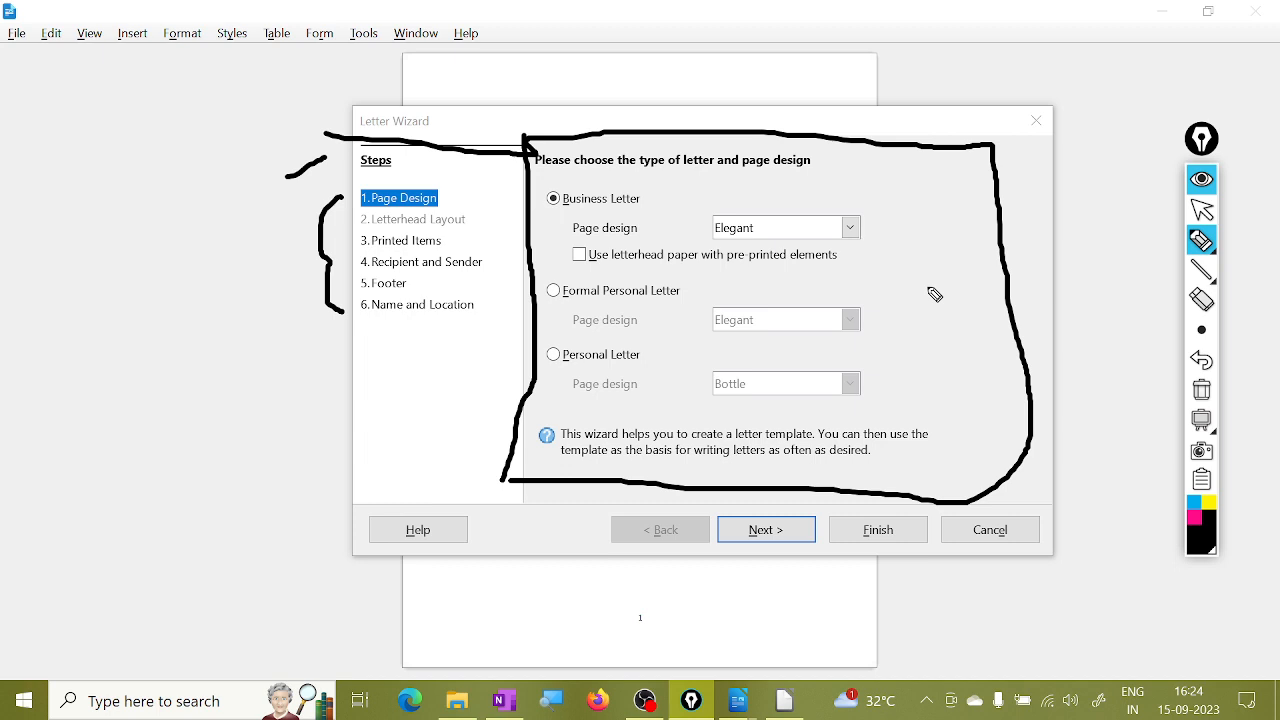
drag(452, 187, 480, 203)
Underline the Business, Formal Personal and Personal Letter options, then clear the ink.
drag(536, 216, 588, 215)
drag(538, 311, 613, 306)
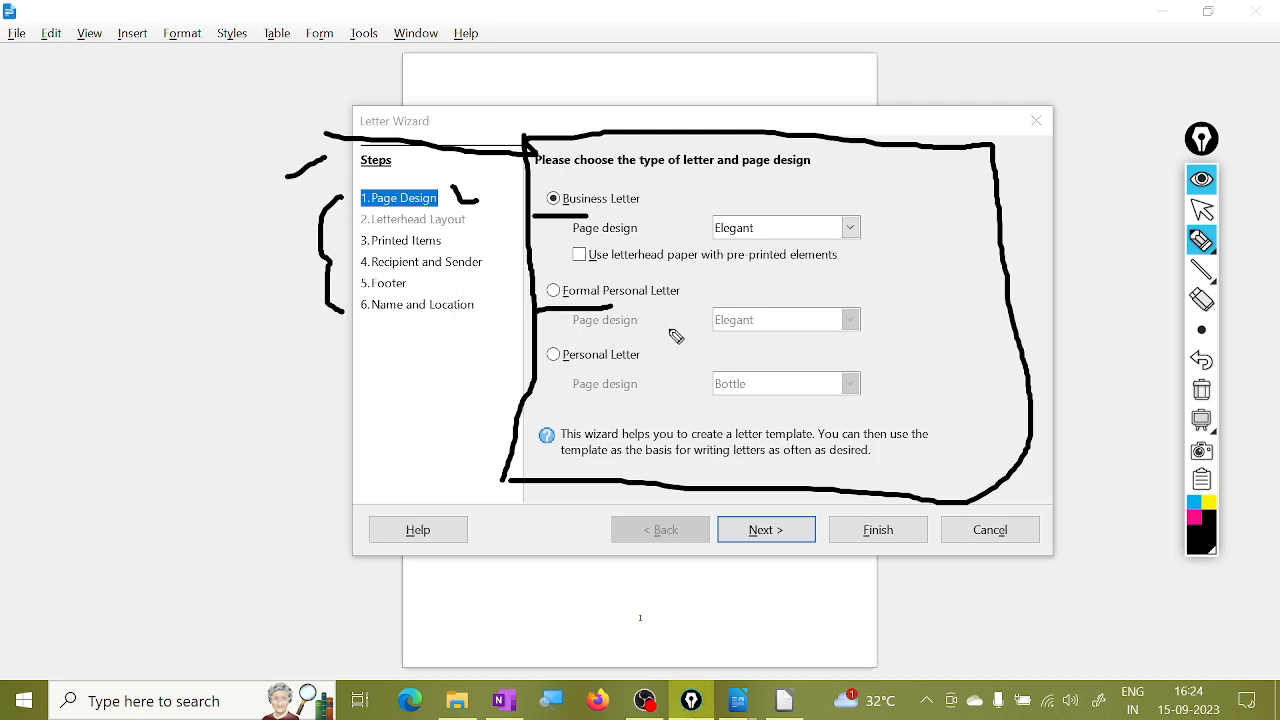
drag(547, 370, 642, 369)
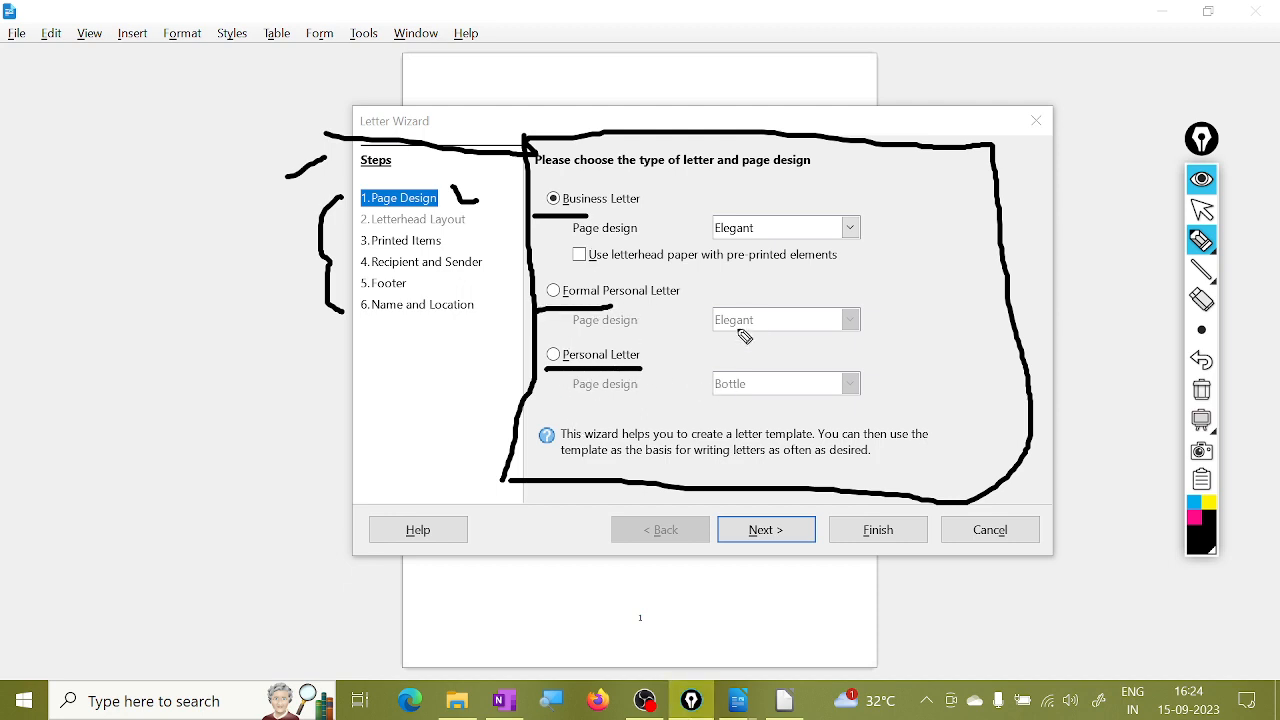
mouse_move(670, 164)
mouse_down()
mouse_move(692, 290)
mouse_move(686, 393)
mouse_up()
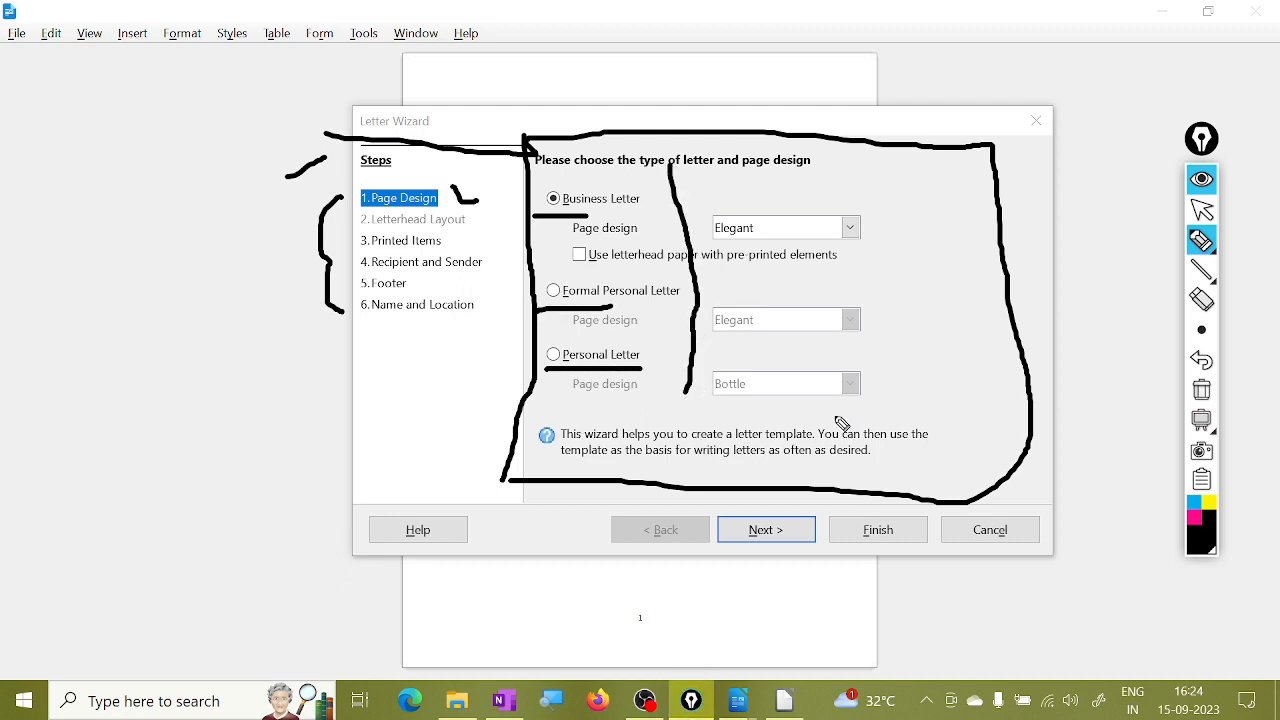
click(1203, 392)
click(1202, 210)
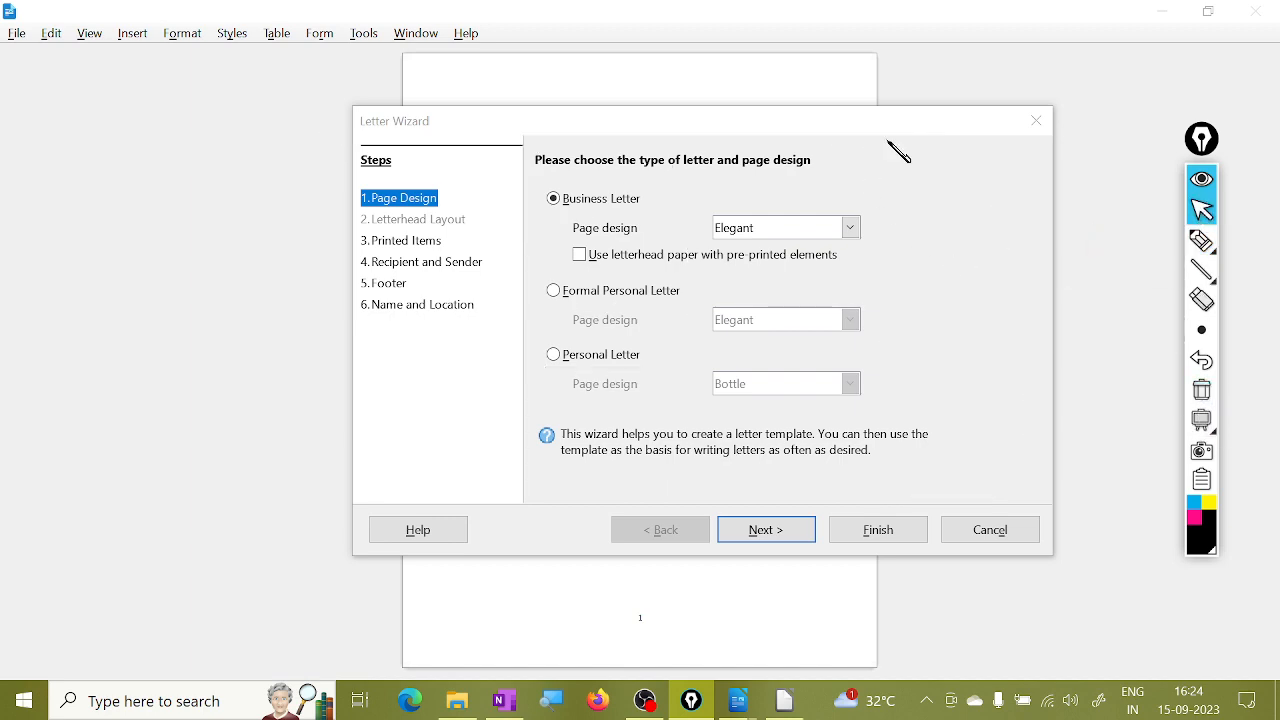
mouse_move(665, 133)
mouse_down()
mouse_move(590, 410)
mouse_move(763, 409)
mouse_move(866, 194)
mouse_move(323, 114)
mouse_move(357, 334)
mouse_move(591, 270)
mouse_move(831, 11)
mouse_move(920, 62)
mouse_move(910, 203)
mouse_move(938, 253)
mouse_move(926, 198)
mouse_up()
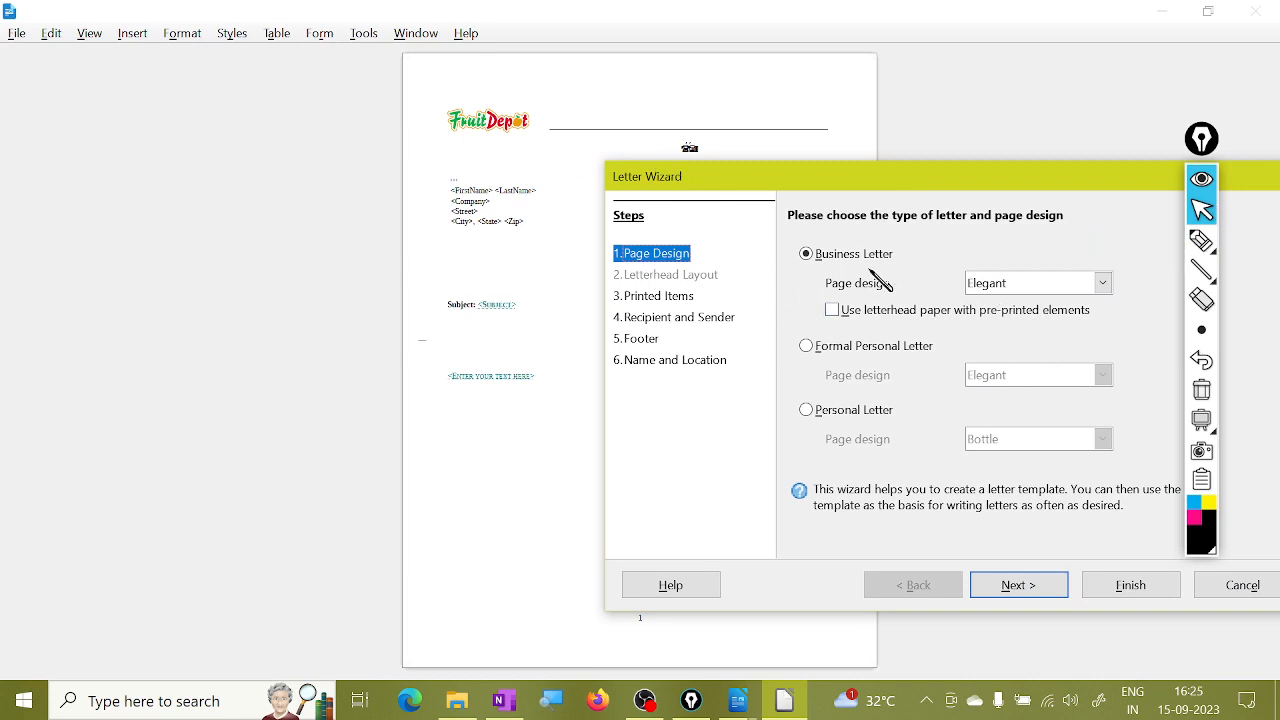
Preview the Modern and Office business letter designs, then return to Elegant.
click(1099, 289)
click(1045, 322)
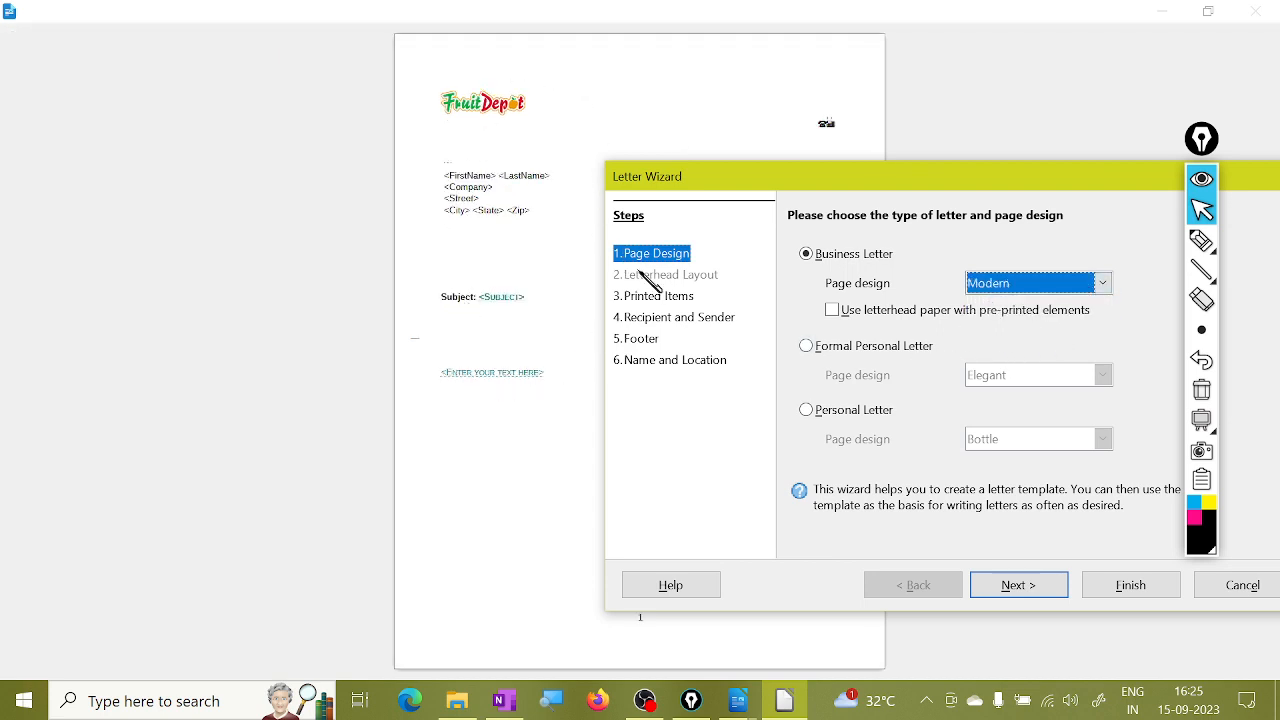
click(1104, 285)
click(1037, 337)
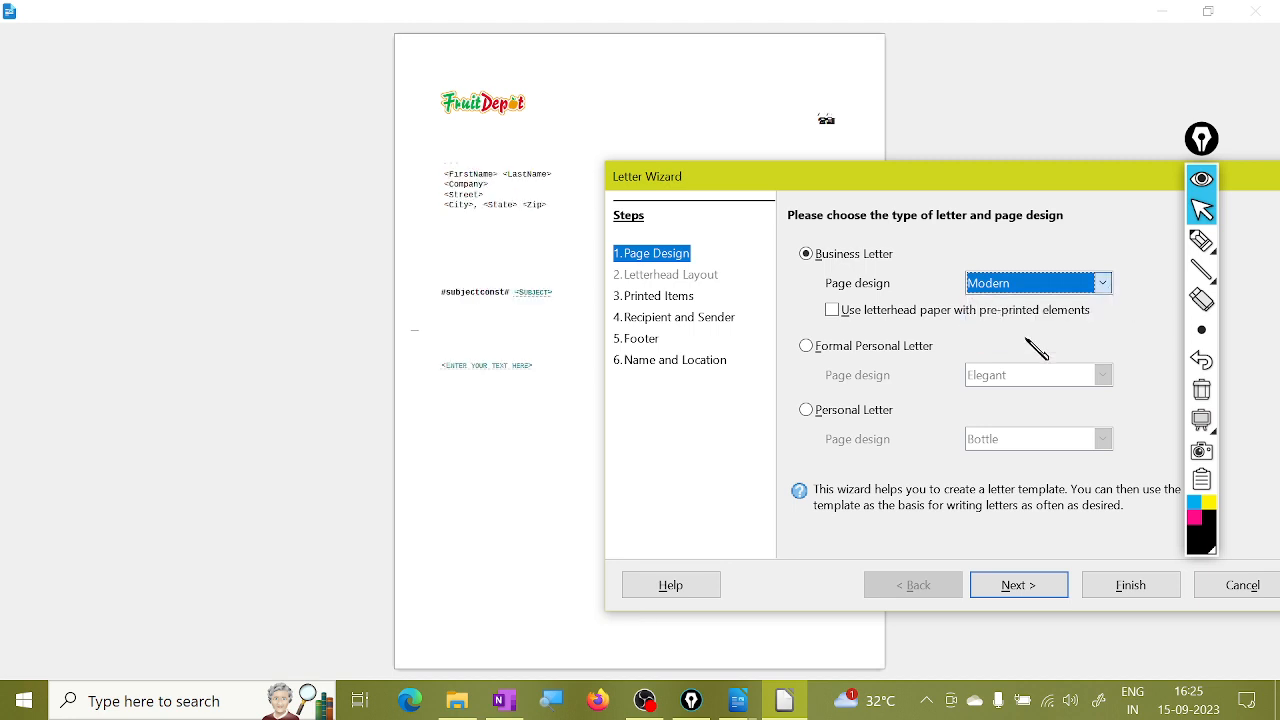
click(1103, 284)
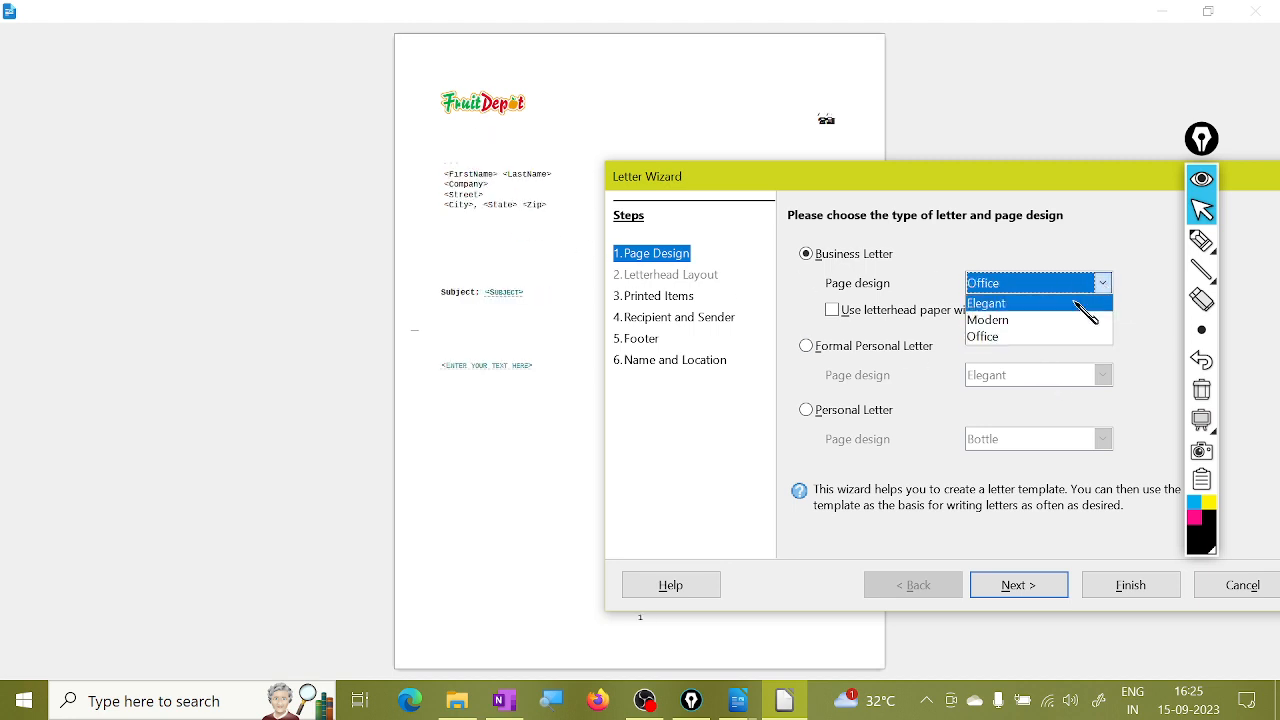
click(1065, 298)
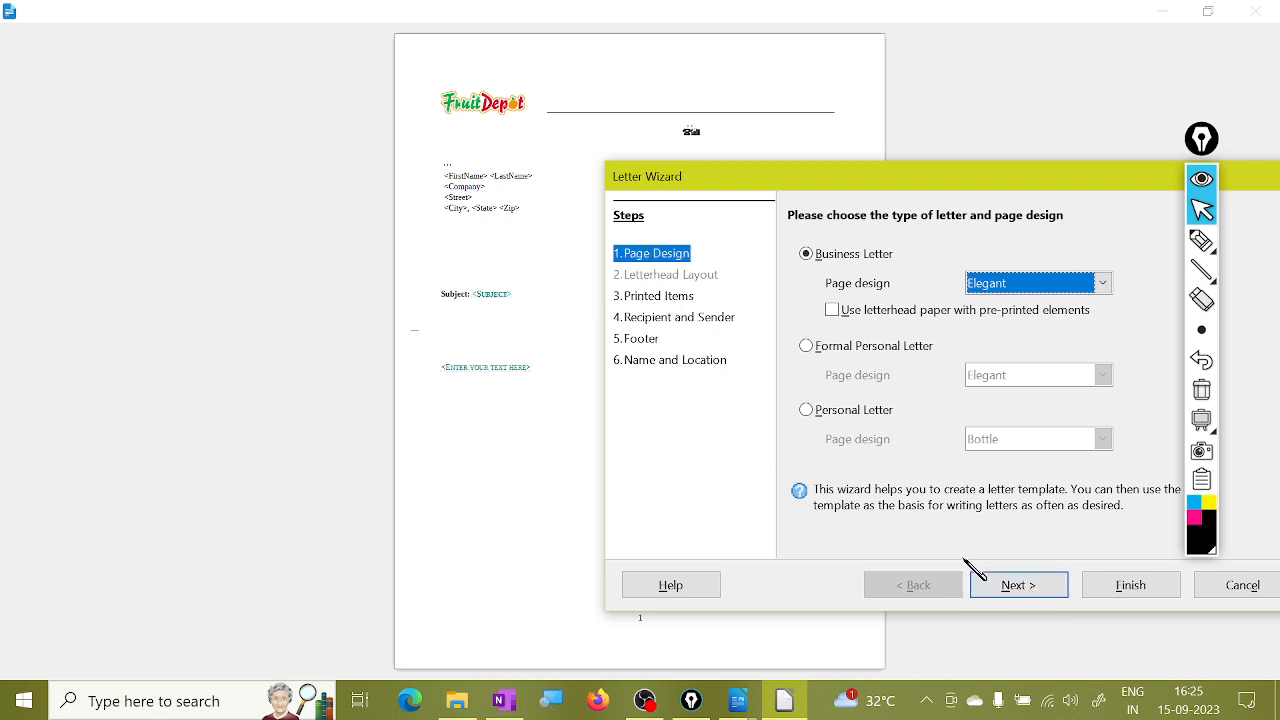
Switch to Formal Personal Letter and pick its Modern design.
click(826, 347)
drag(829, 191, 749, 149)
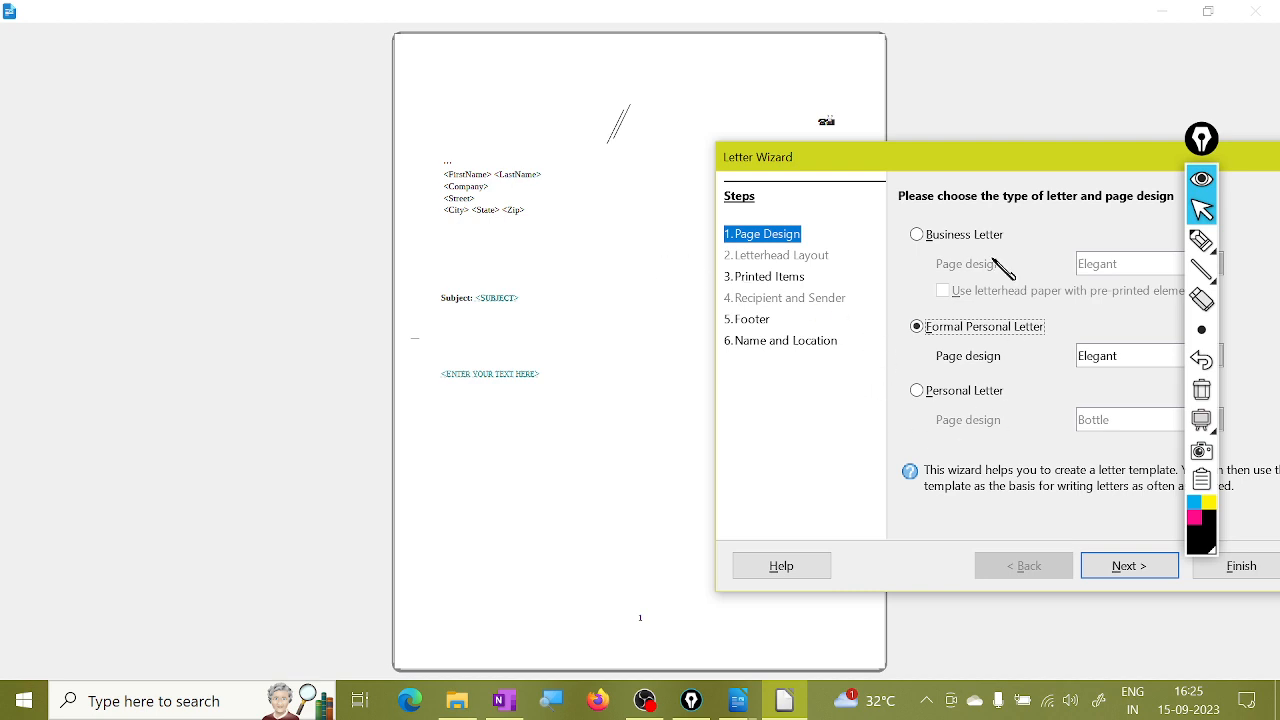
drag(1005, 168, 924, 205)
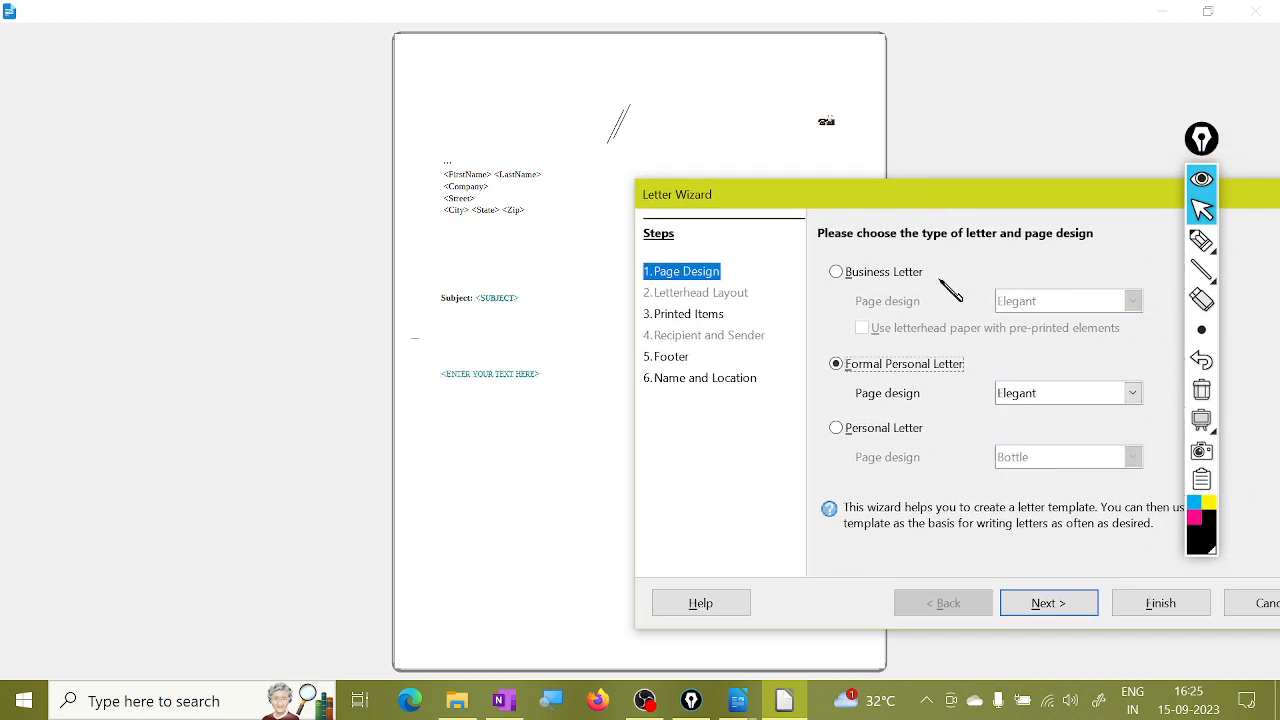
click(1131, 395)
click(1078, 433)
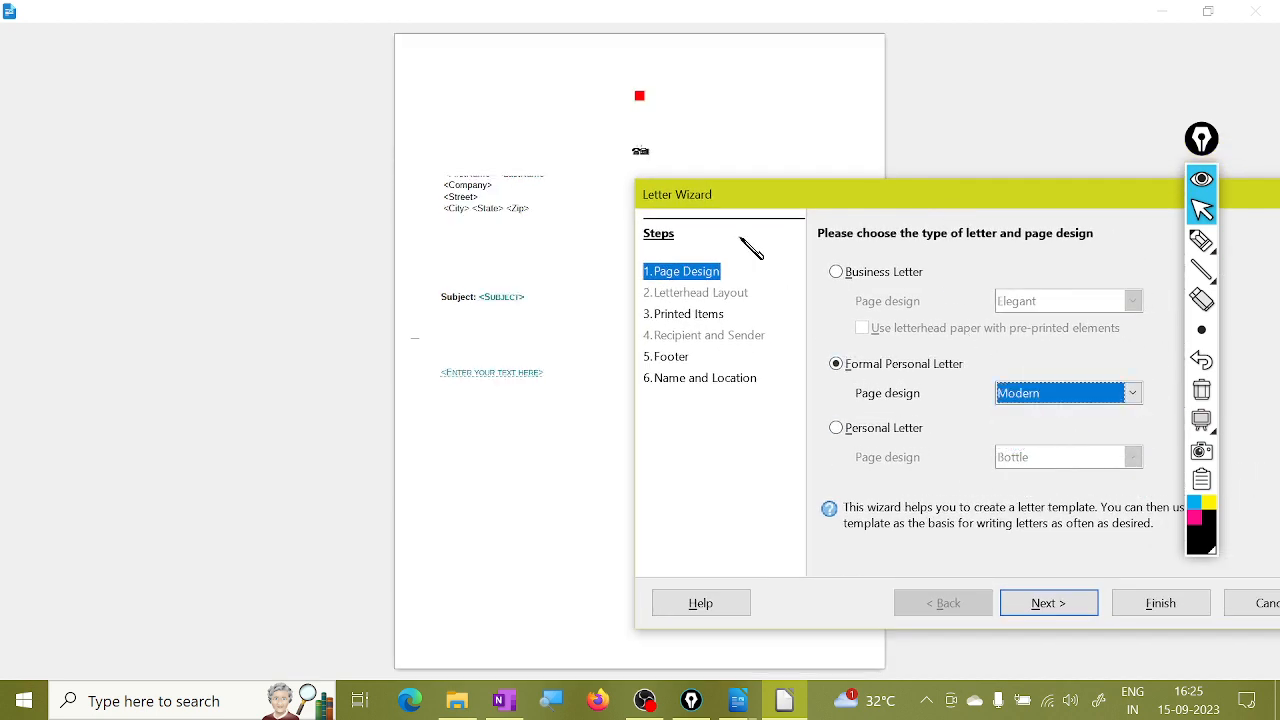
Give the Personal Letter the Marine design, then reselect Business Letter.
click(836, 428)
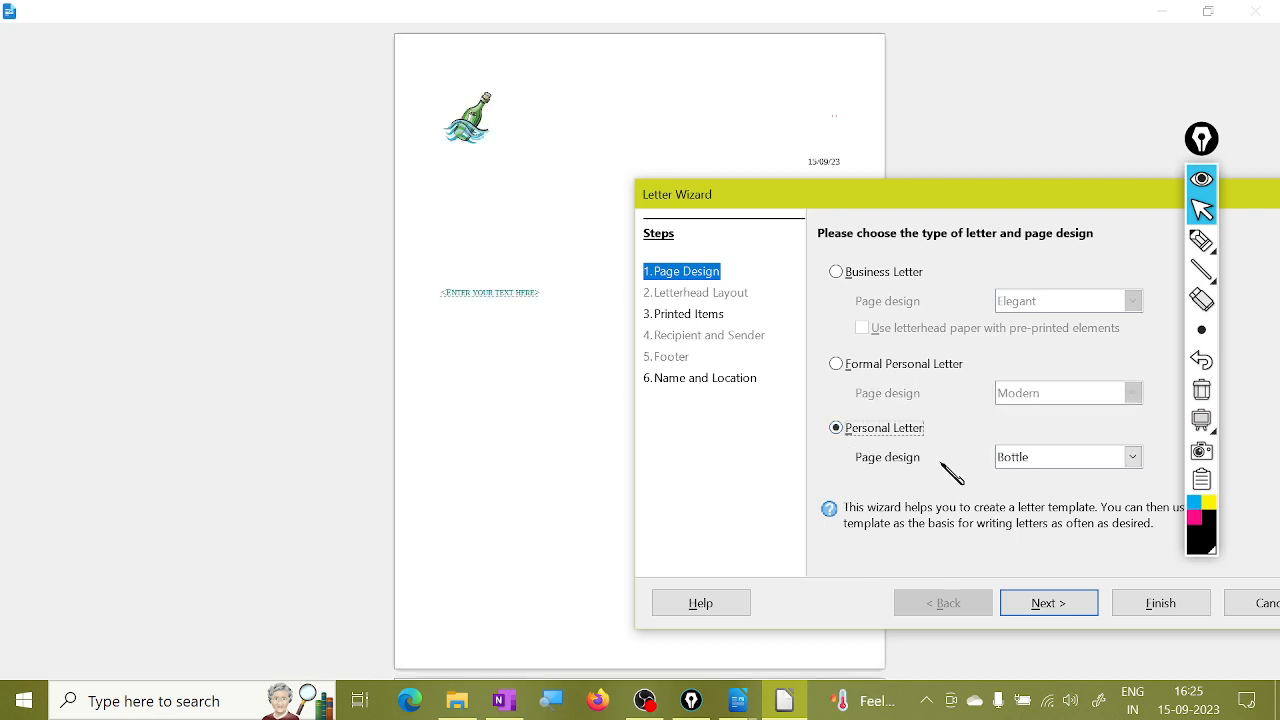
click(1070, 462)
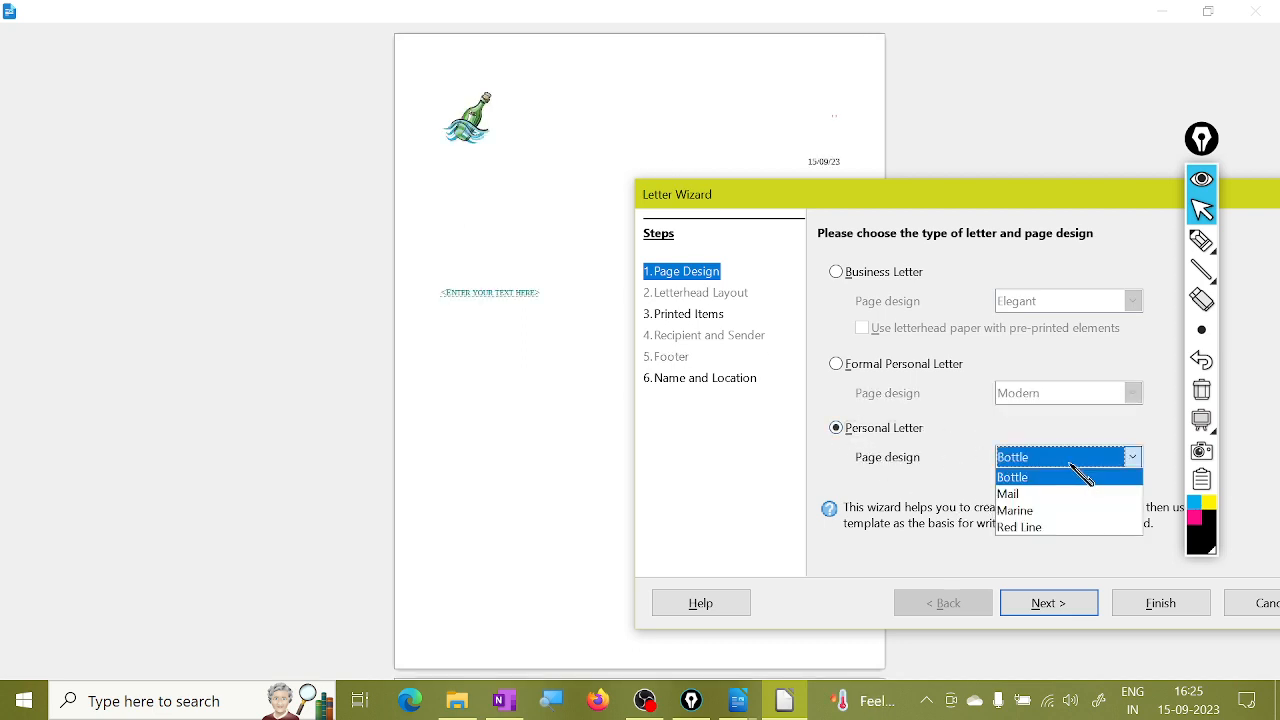
click(1054, 518)
drag(875, 192, 832, 112)
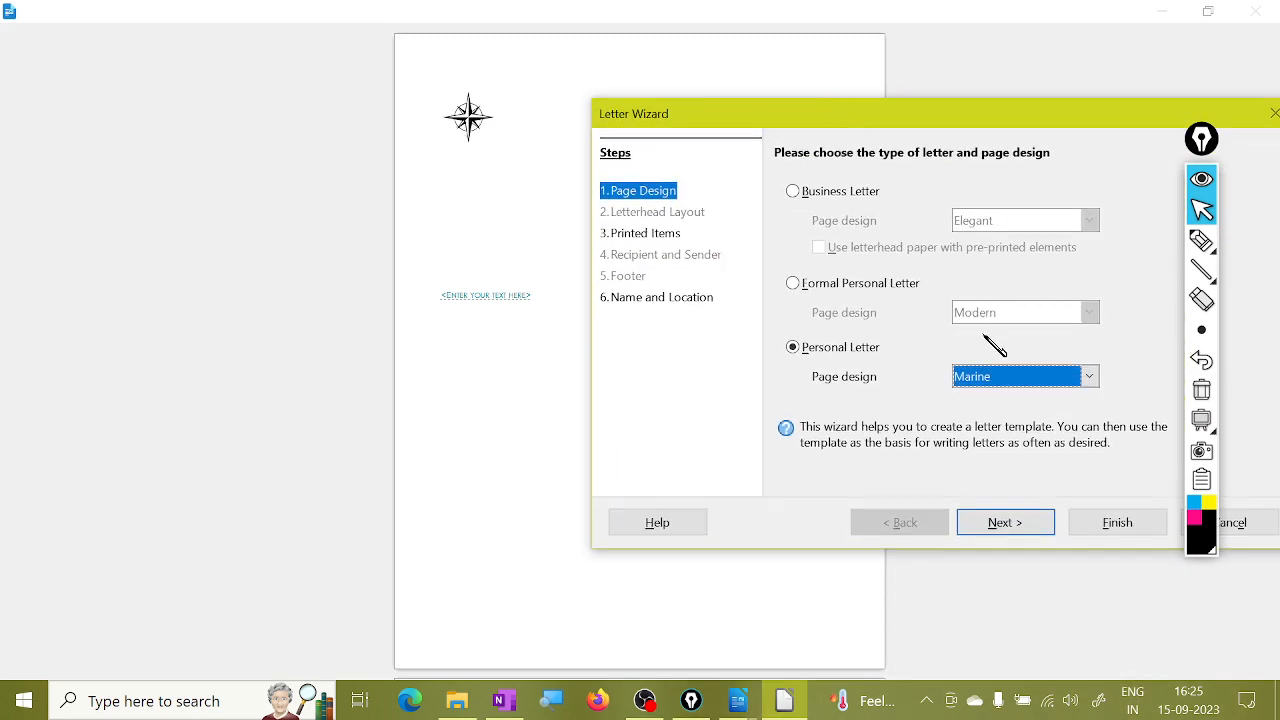
click(839, 193)
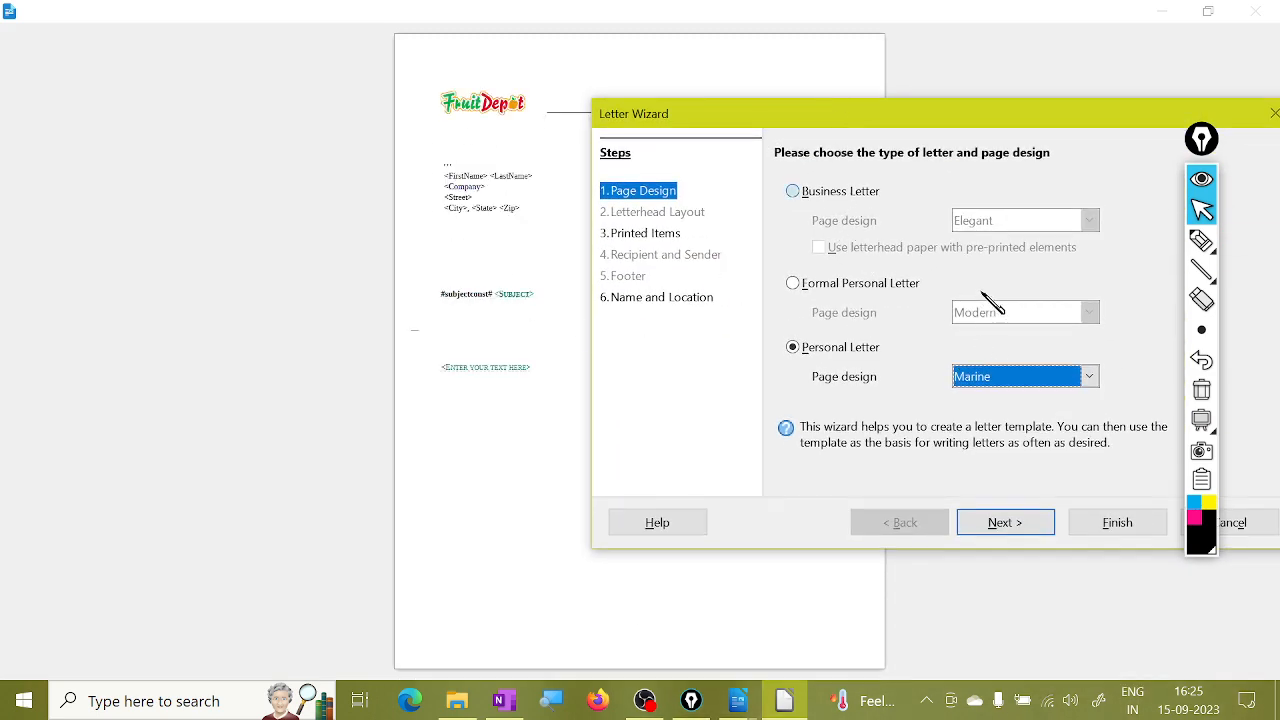
drag(963, 126, 1029, 144)
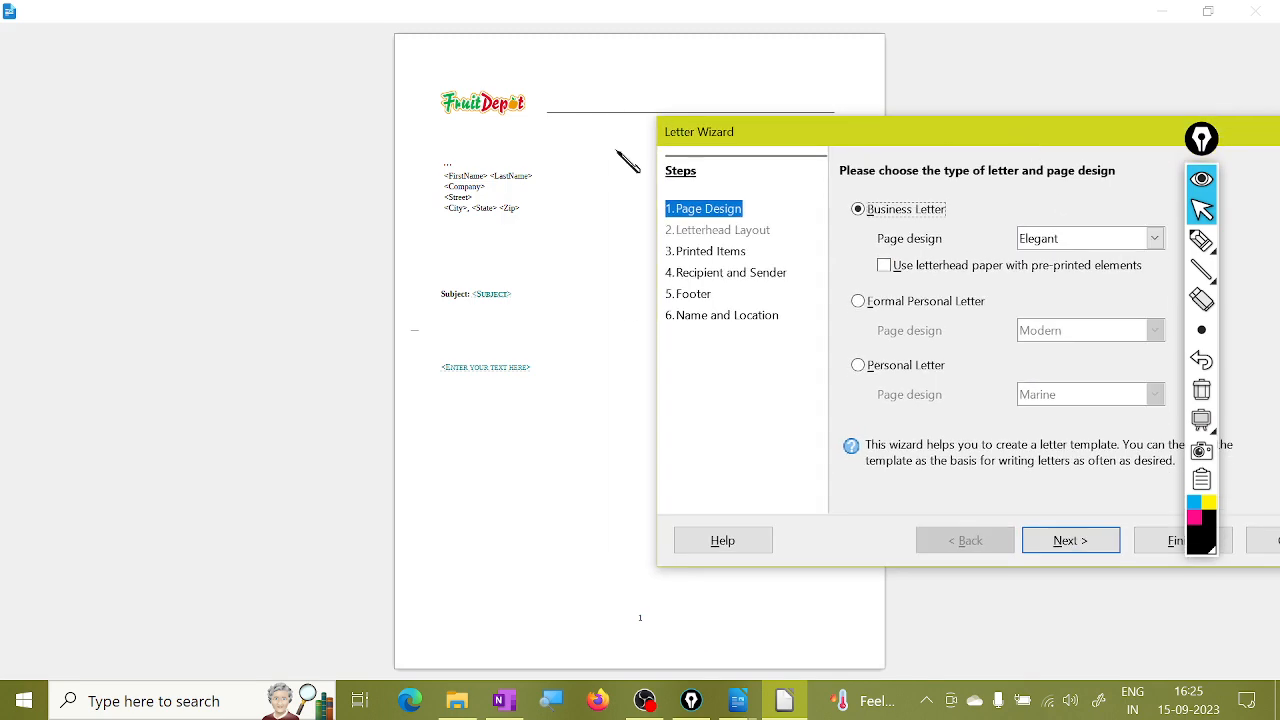
On Printed Items, uncheck complimentary close, fold marks, salutation and subject line; toggle the logo.
click(1072, 543)
drag(987, 145, 934, 87)
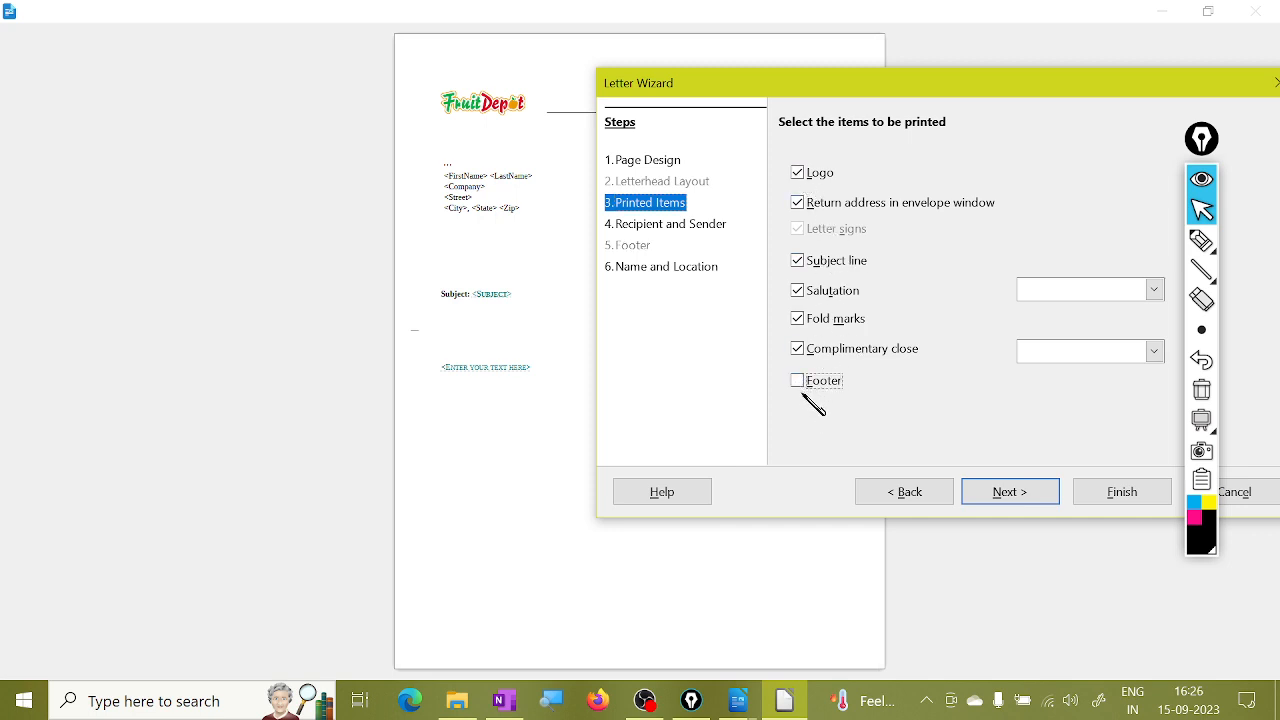
click(803, 349)
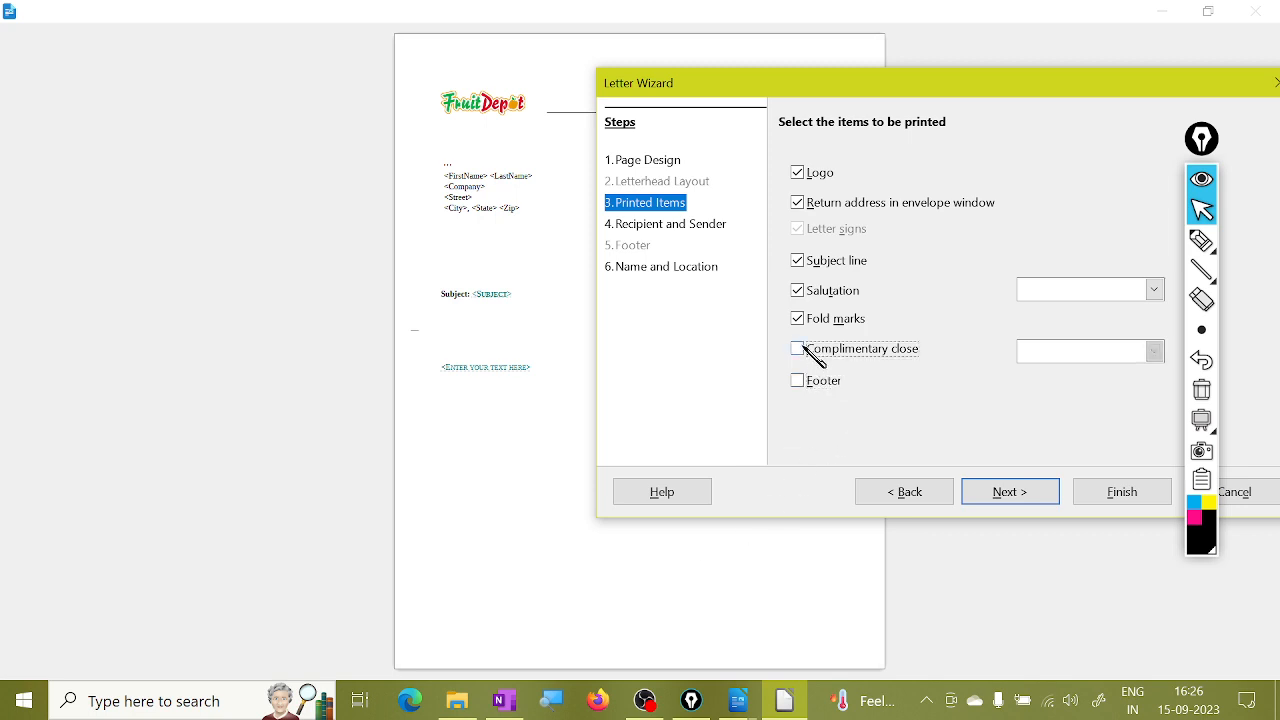
click(802, 318)
click(799, 292)
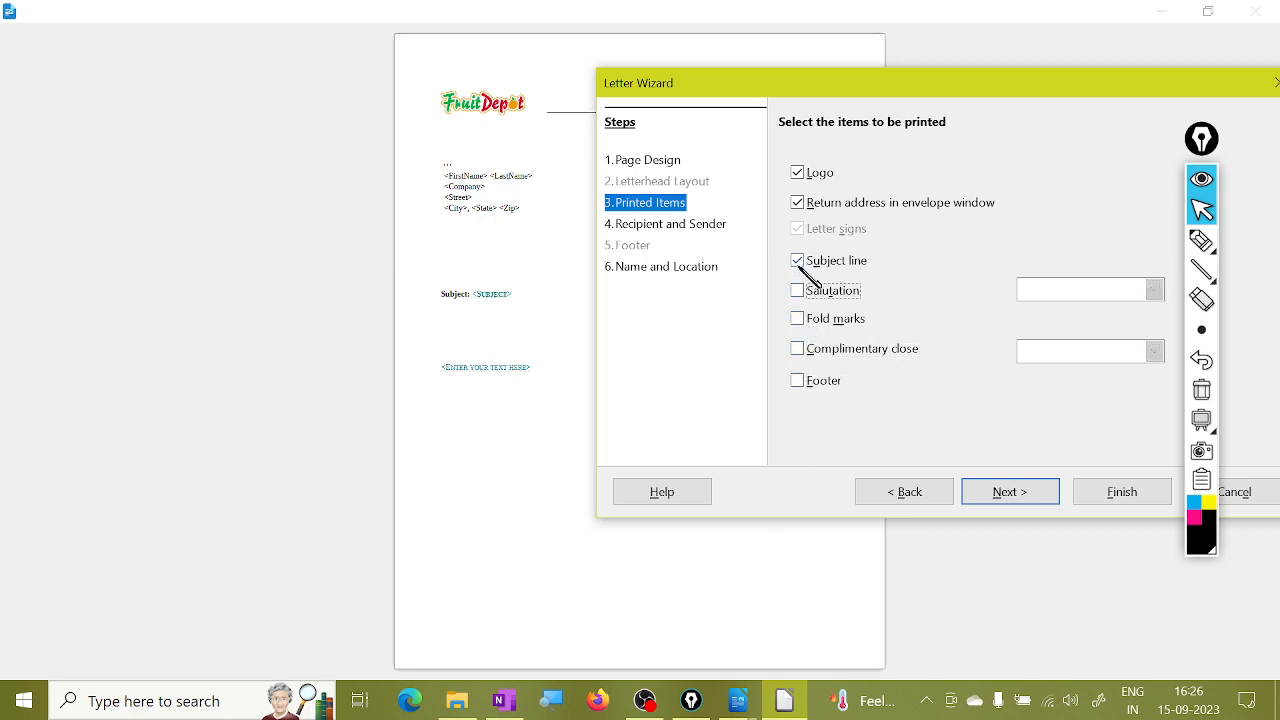
click(798, 260)
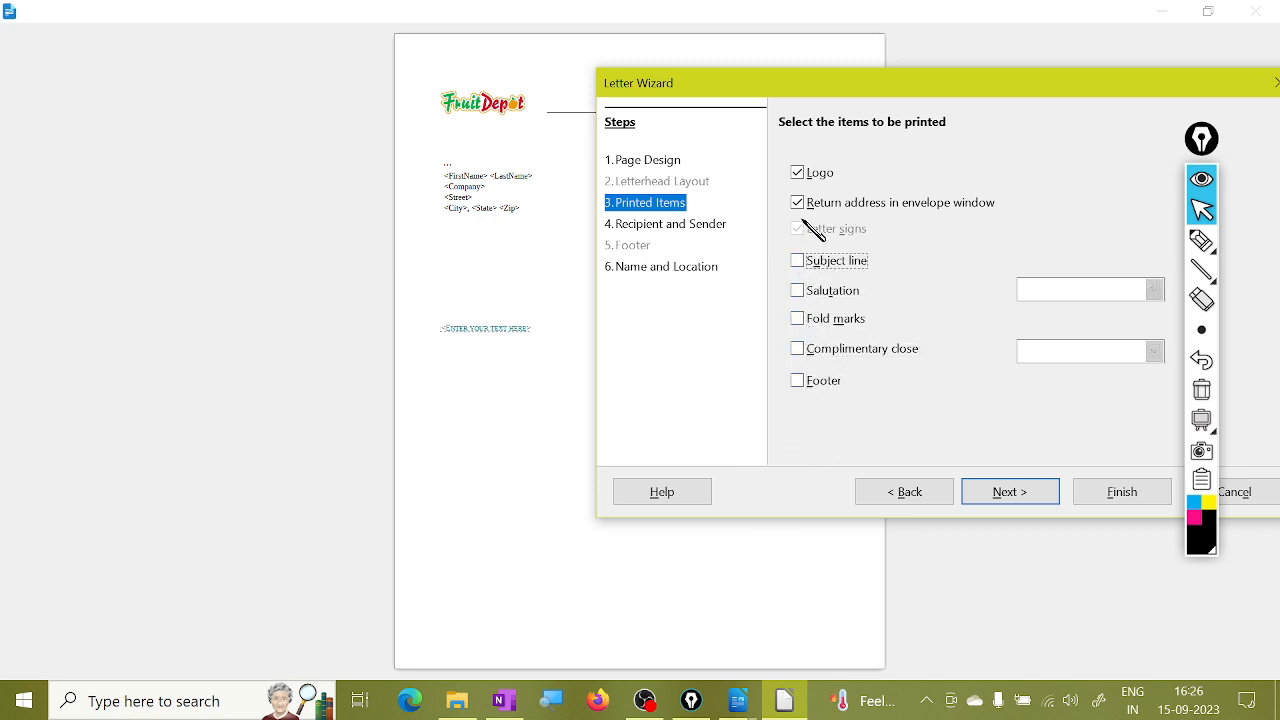
click(799, 172)
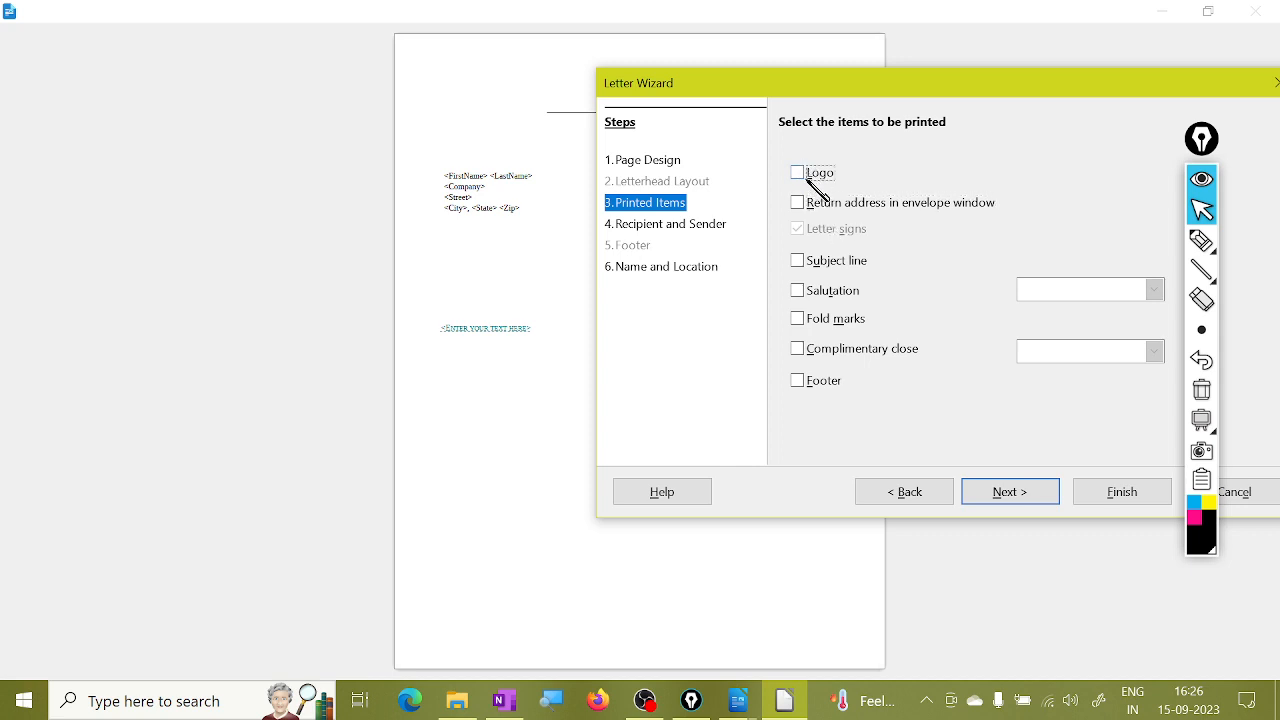
click(799, 173)
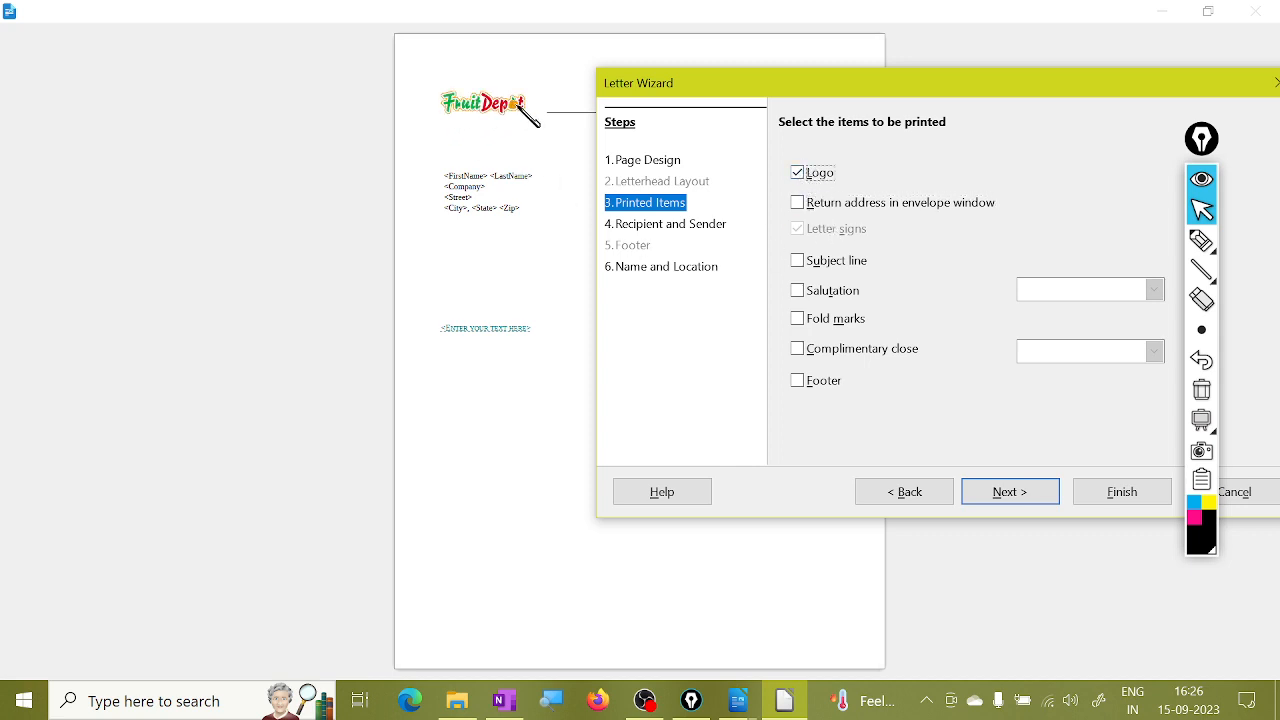
click(805, 178)
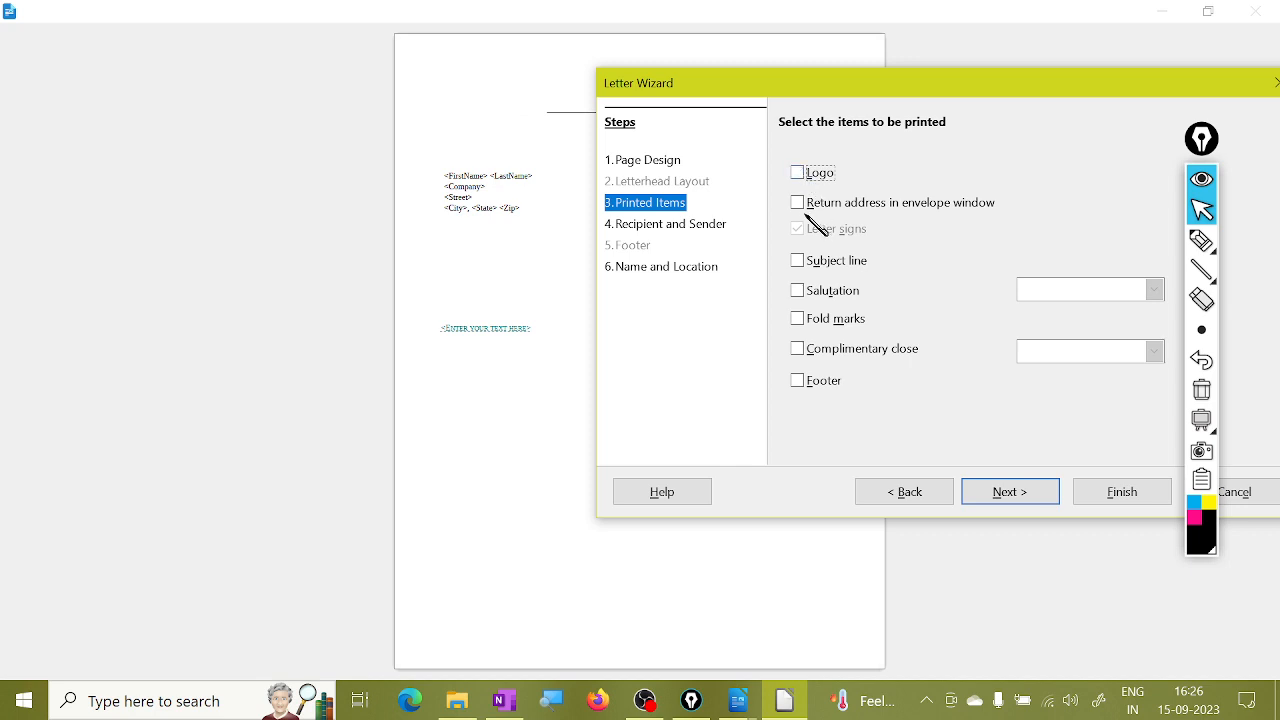
click(800, 174)
Re-check return address, subject line, salutation, fold marks, complimentary close and footer, then continue.
click(805, 205)
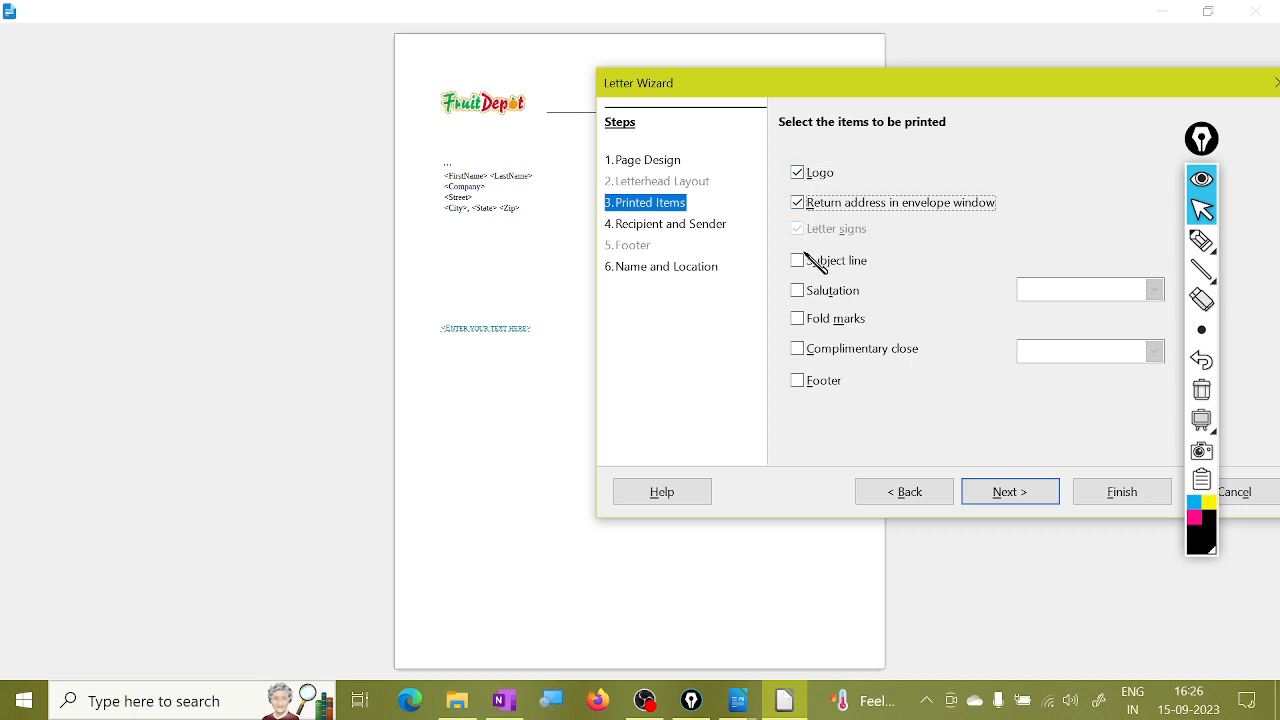
click(806, 262)
click(800, 292)
click(800, 320)
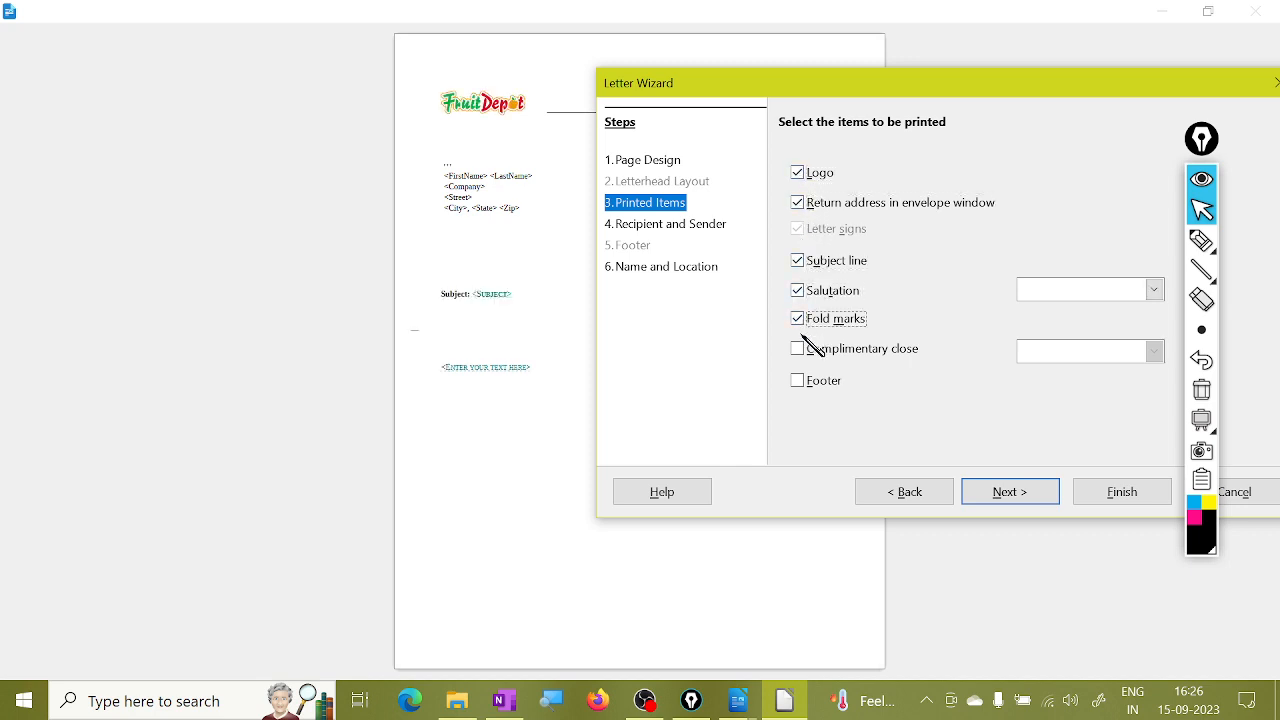
click(799, 350)
click(799, 382)
click(1100, 289)
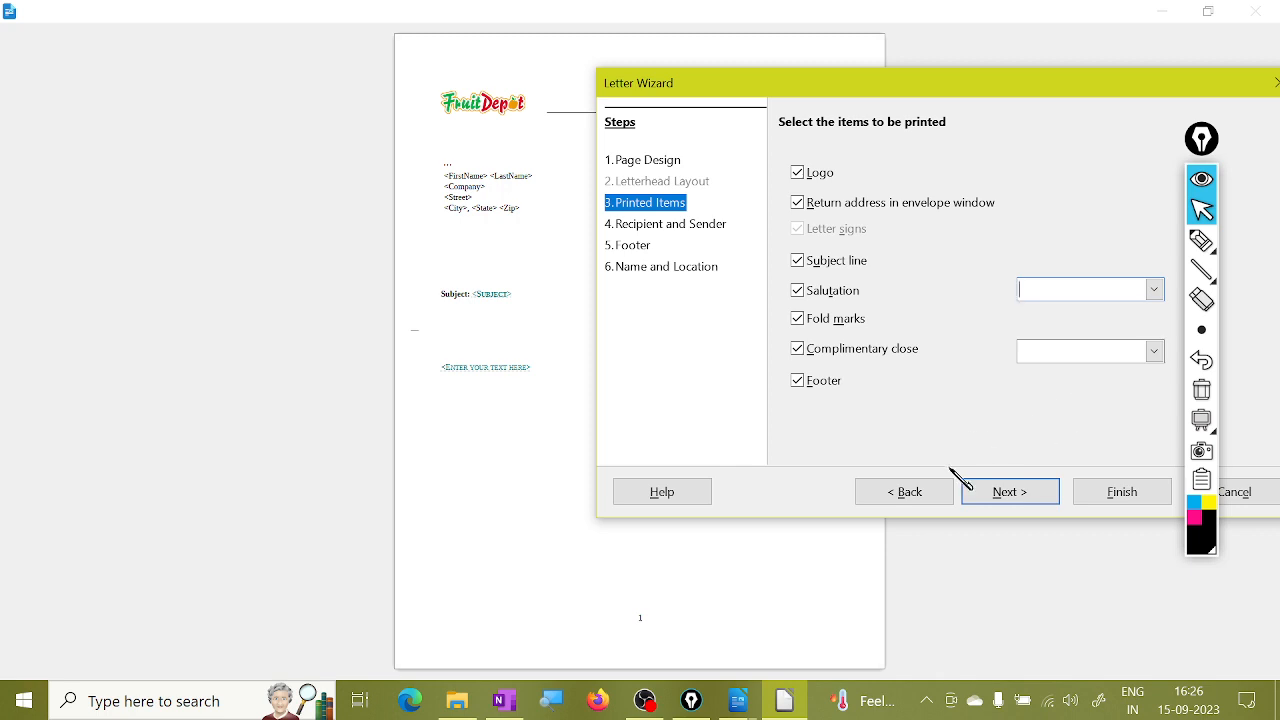
click(1012, 494)
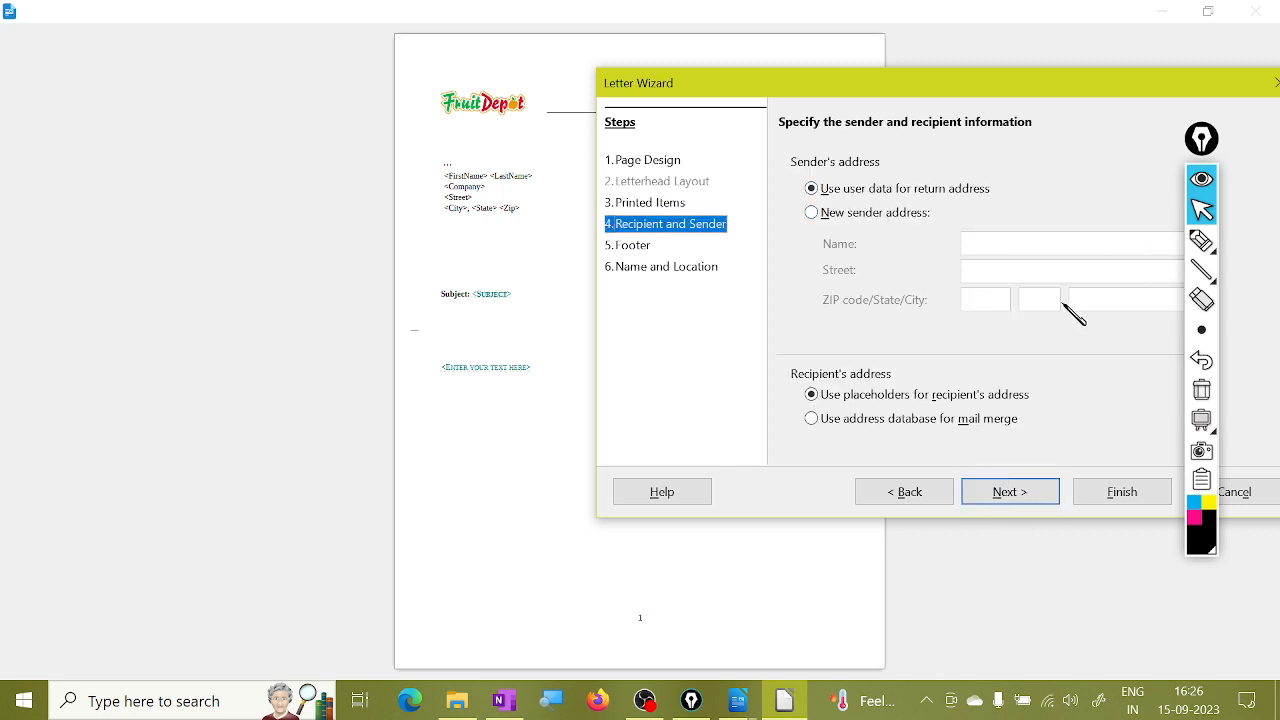
Enter a new sender name and address, then footer 'by jai hanuman computer' with page number.
click(850, 213)
click(1063, 246)
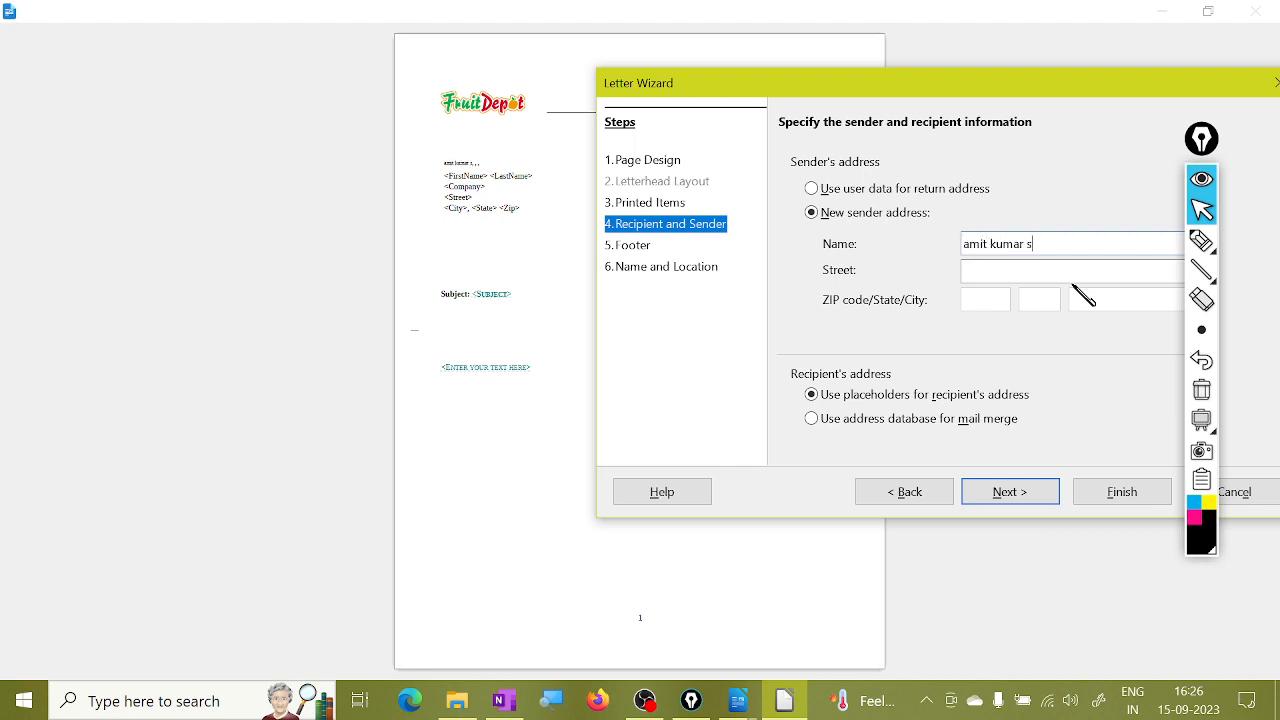
click(994, 272)
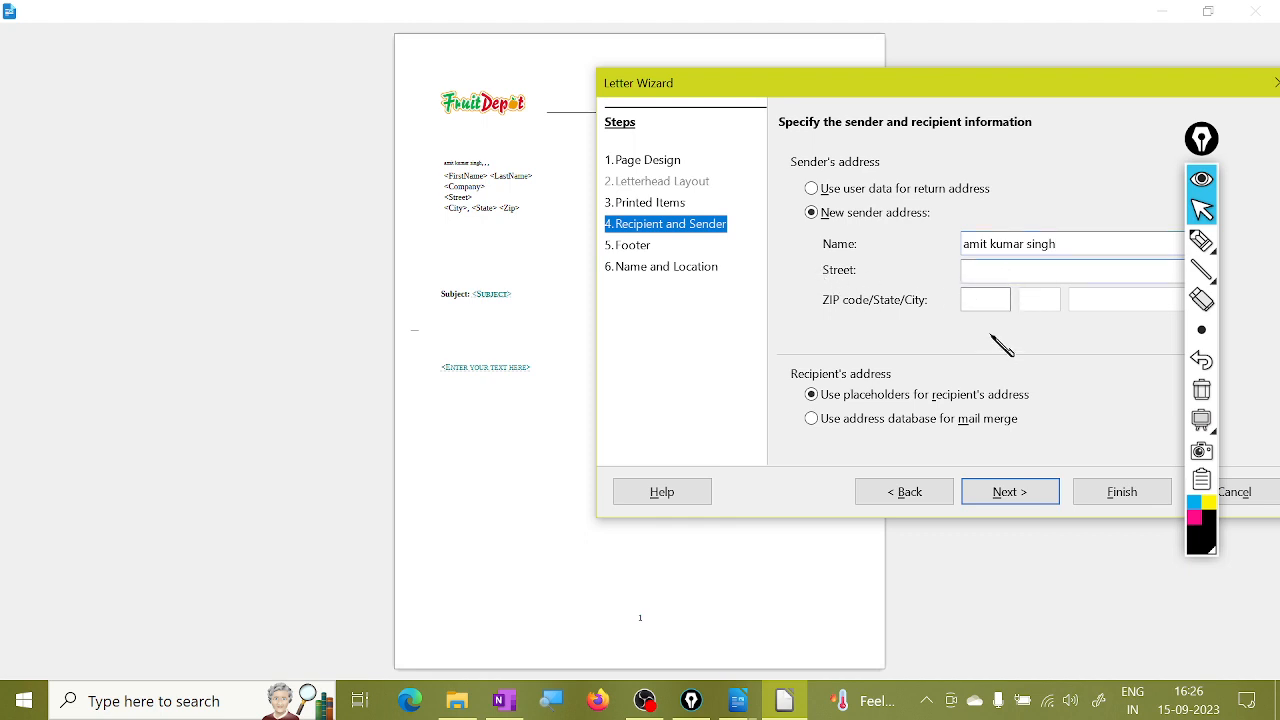
click(1010, 492)
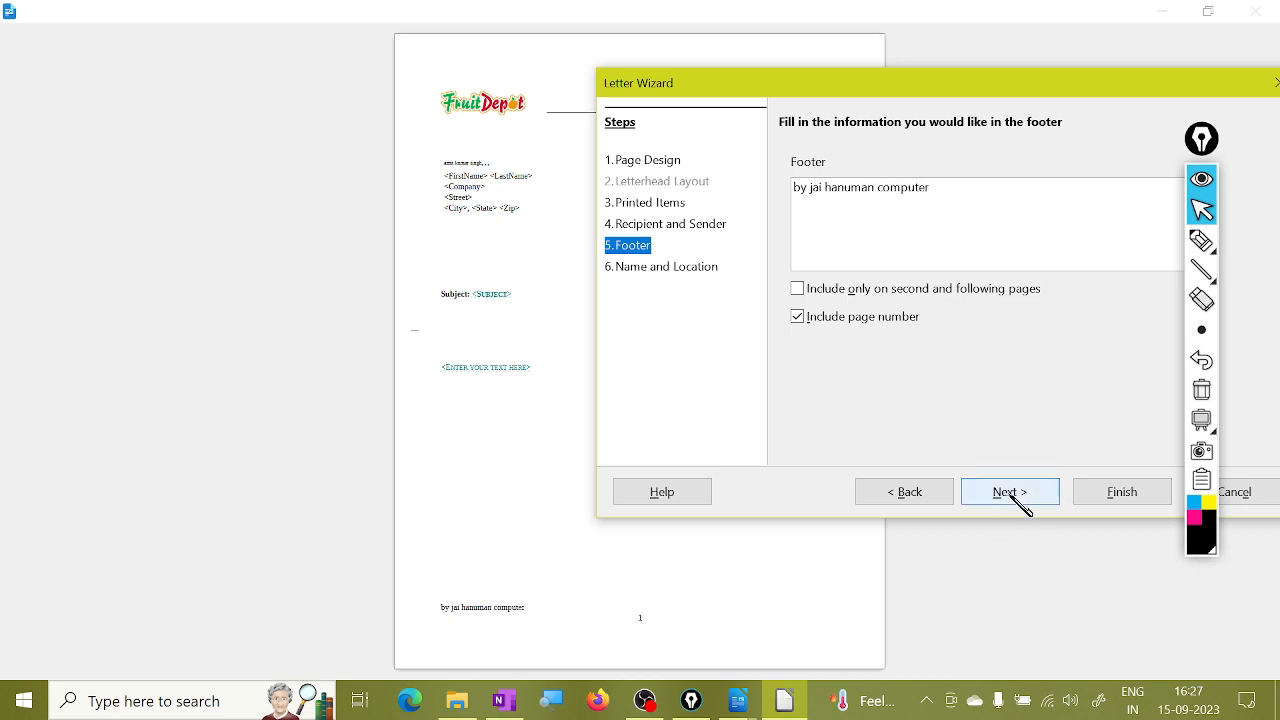
click(1012, 494)
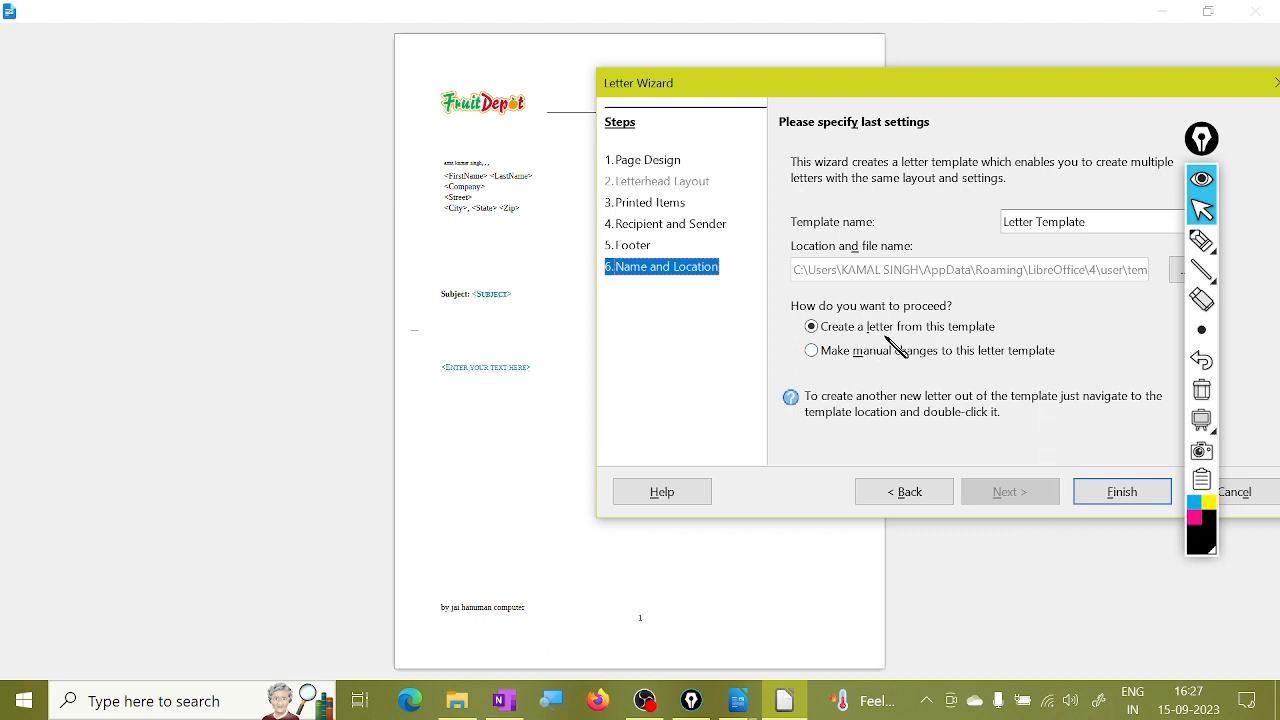
Finish the wizard and save the template as teplate1.ott in Documents.
click(1122, 492)
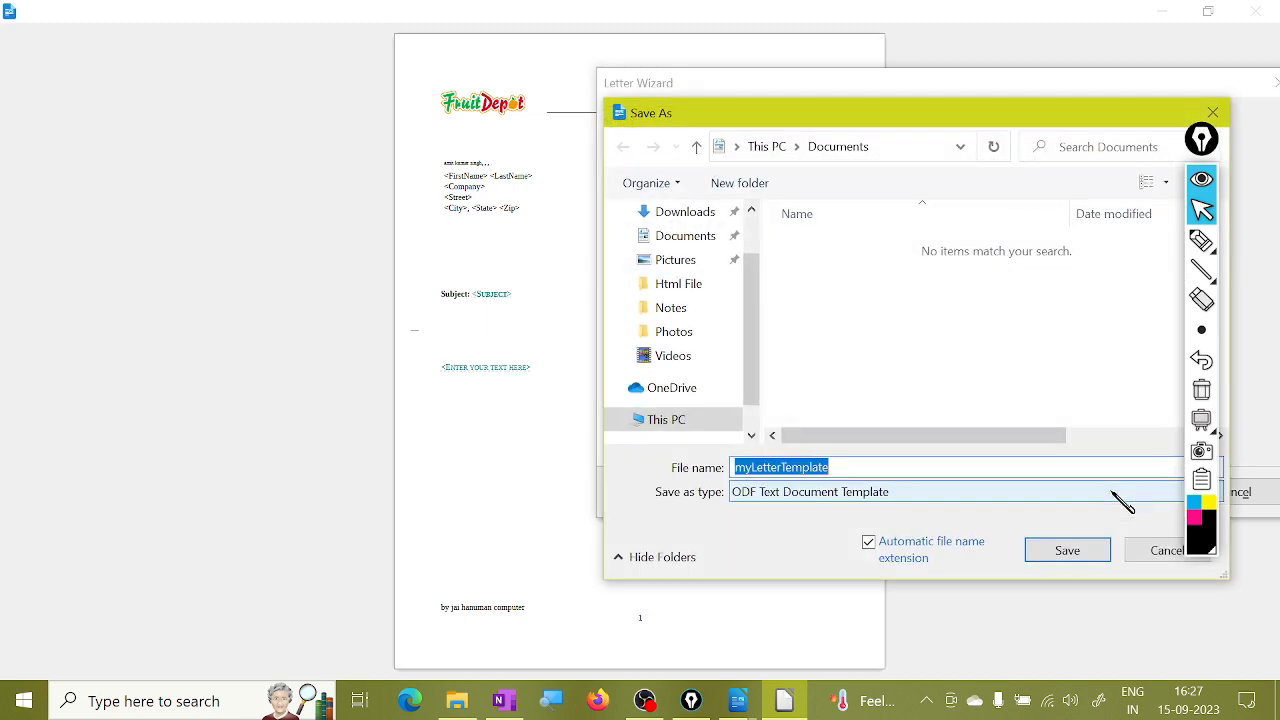
drag(806, 120, 598, 83)
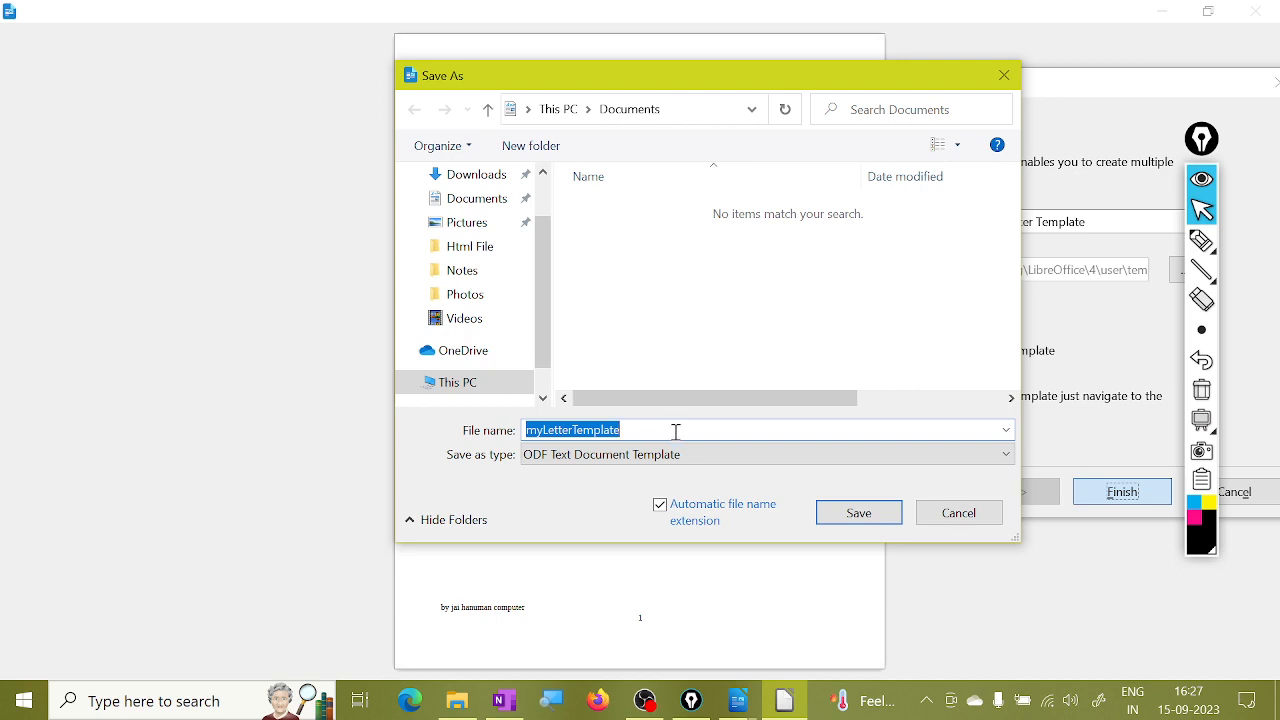
text(teplate1)
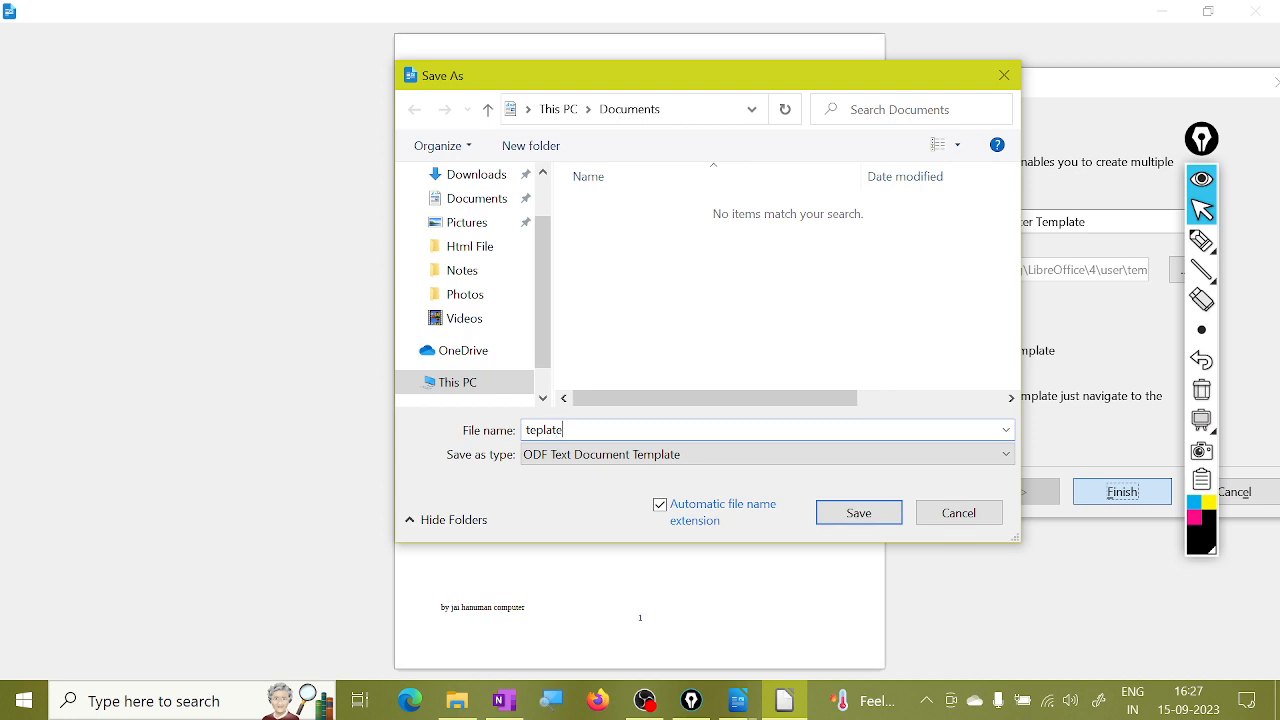
click(855, 520)
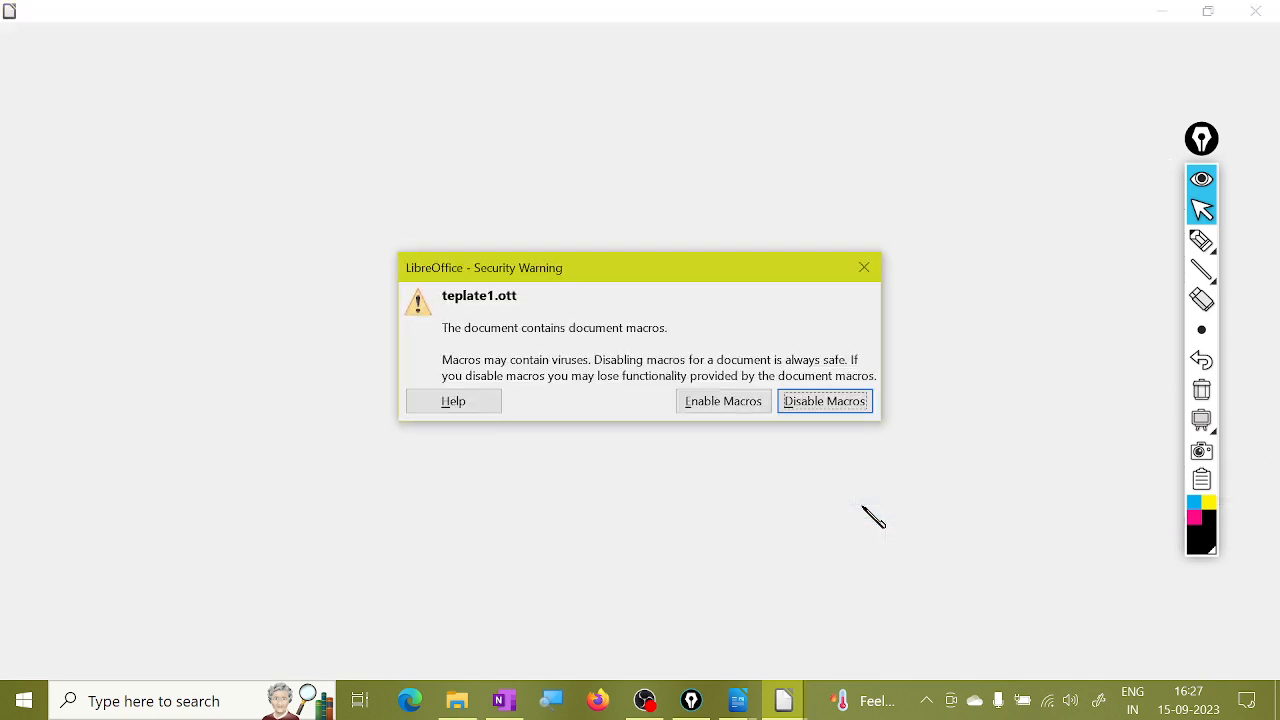
Enable macros, then rename the letter's <First Name> placeholder to a person's full name.
click(738, 404)
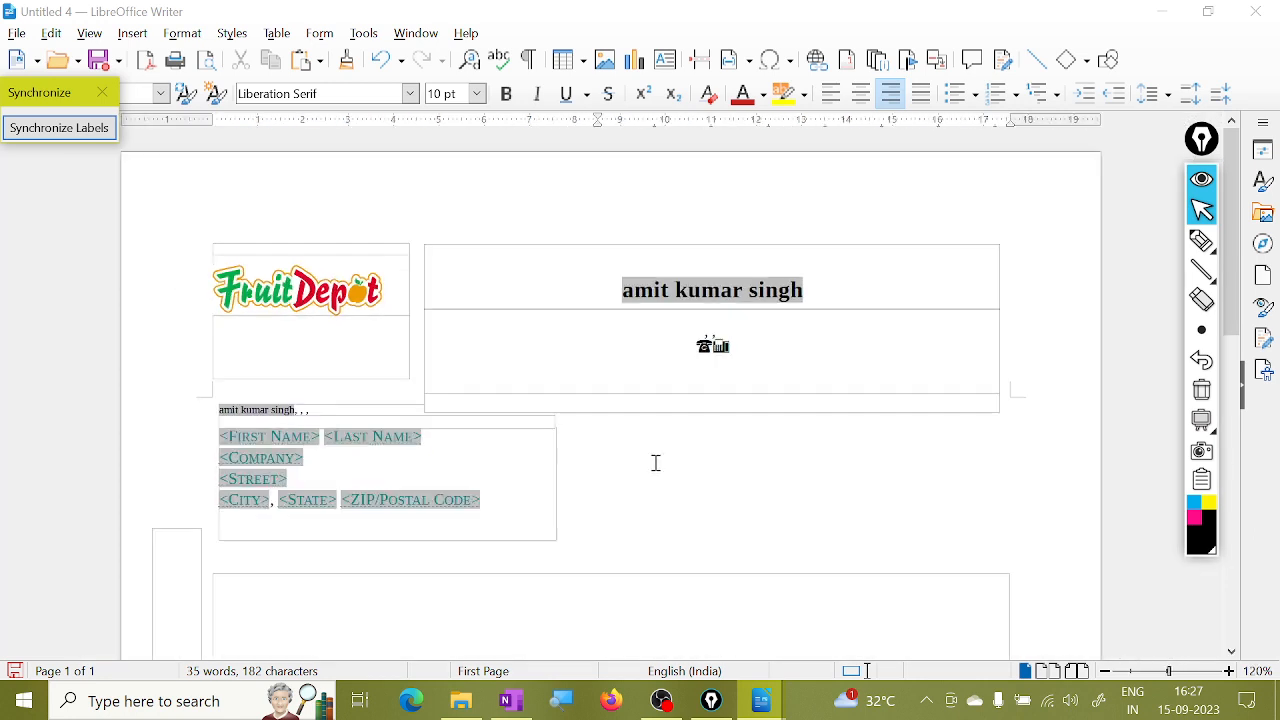
click(486, 368)
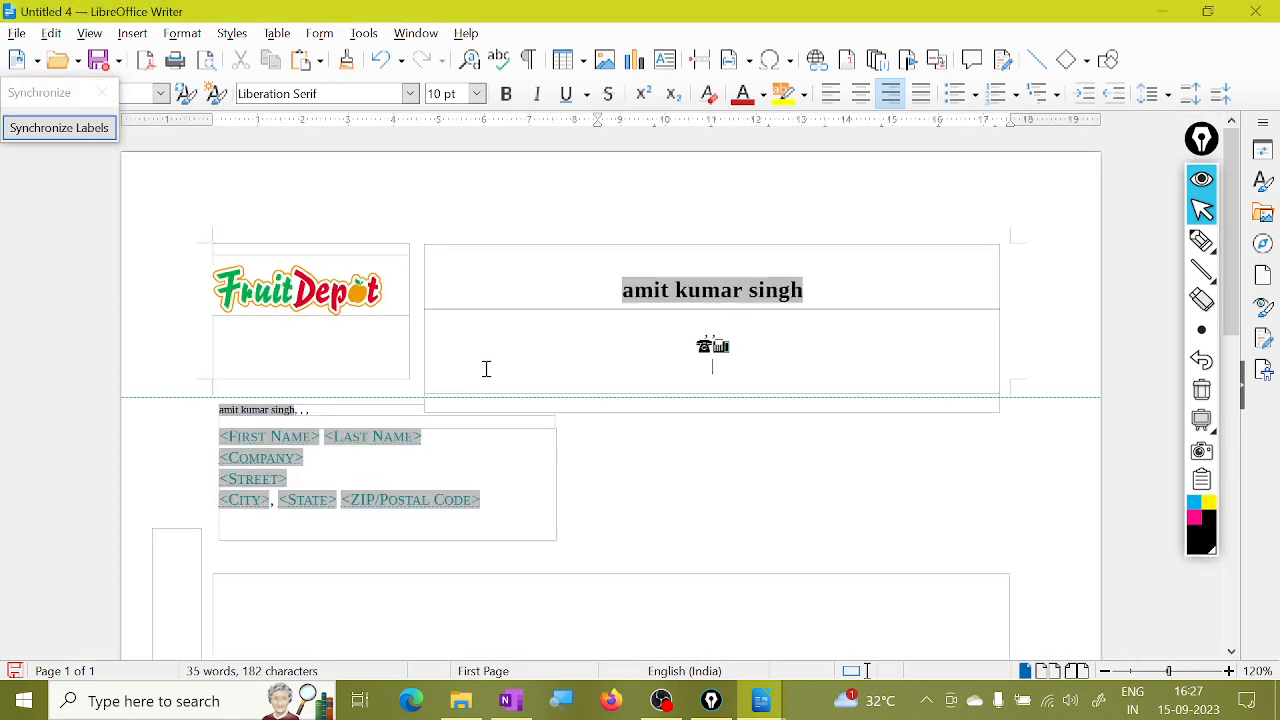
click(302, 440)
double_click(310, 448)
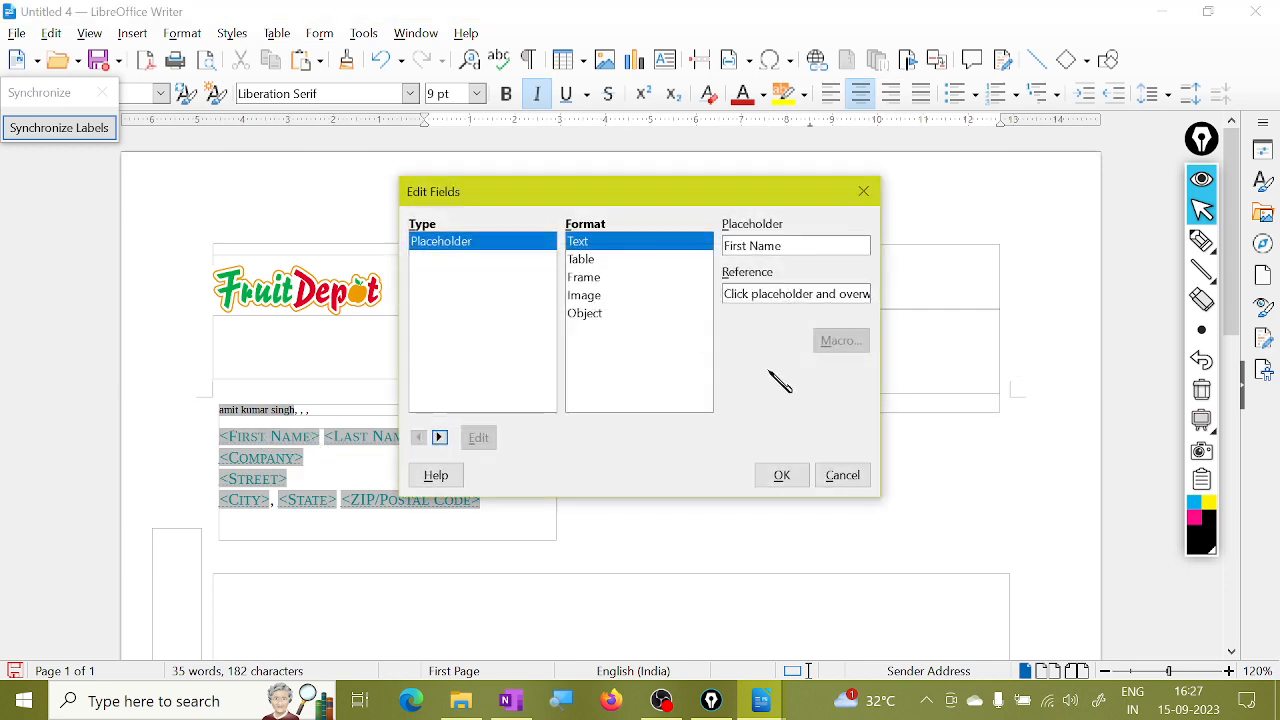
triple_click(803, 245)
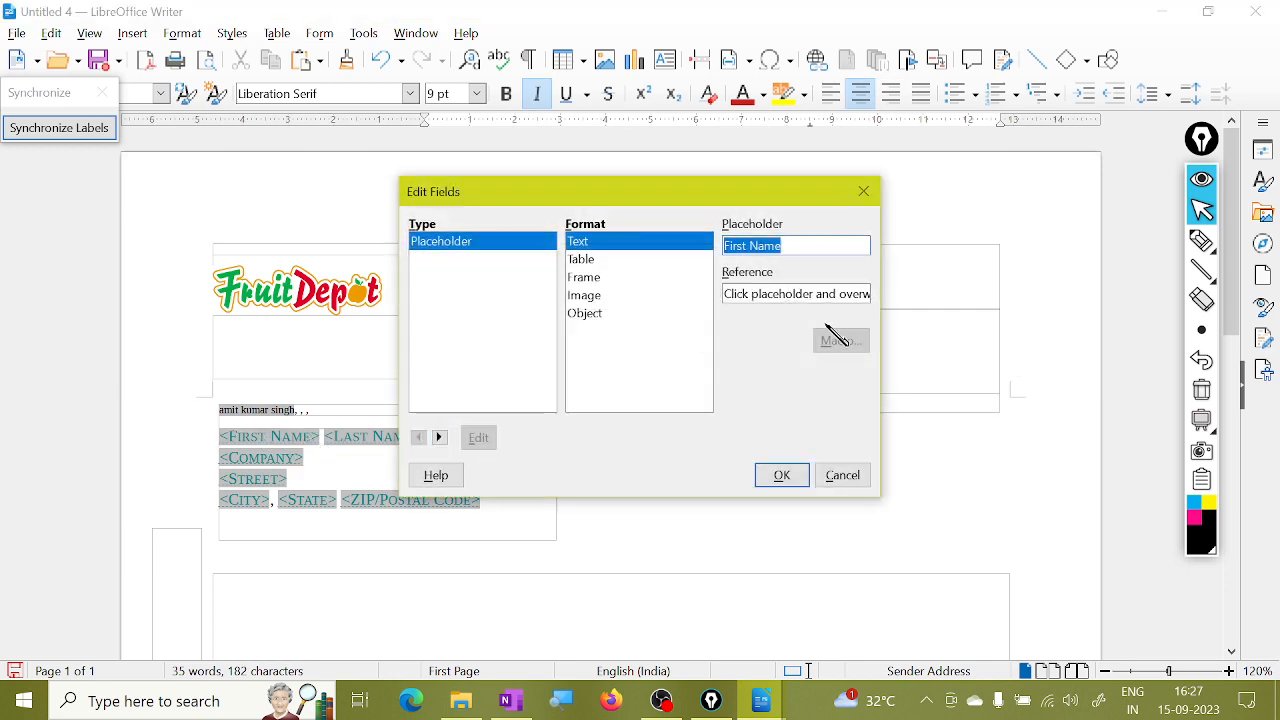
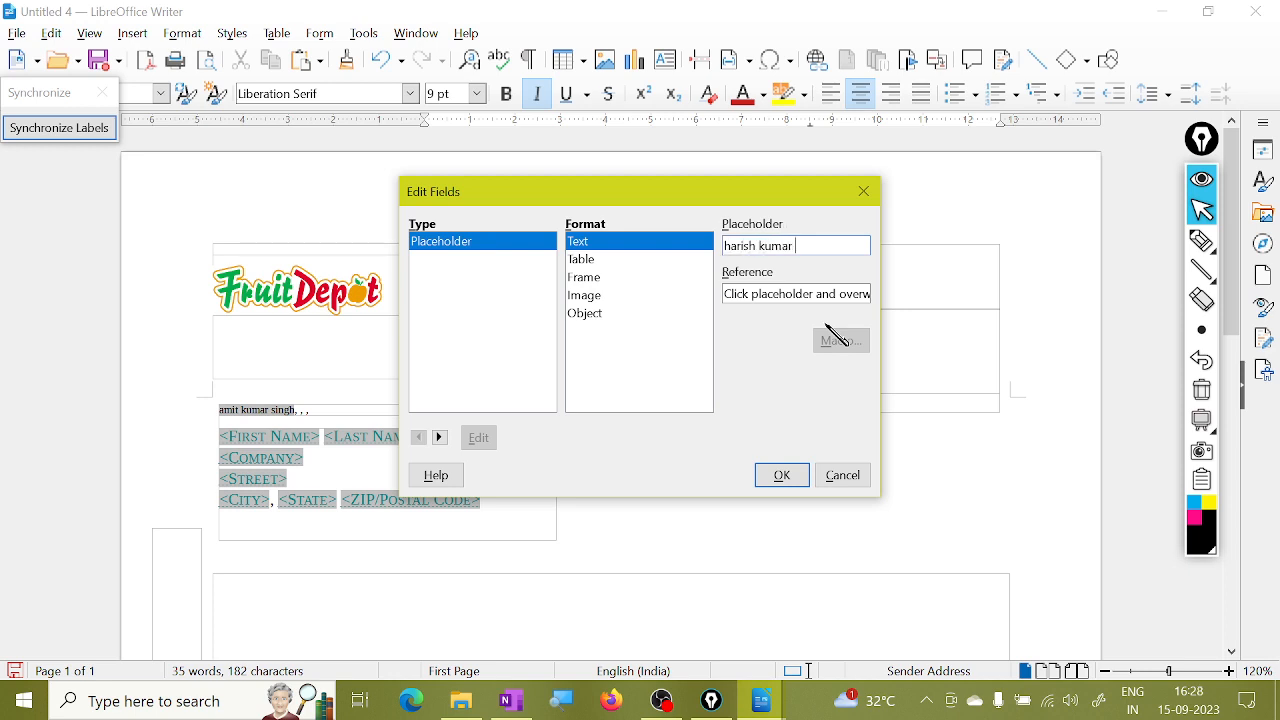
click(780, 477)
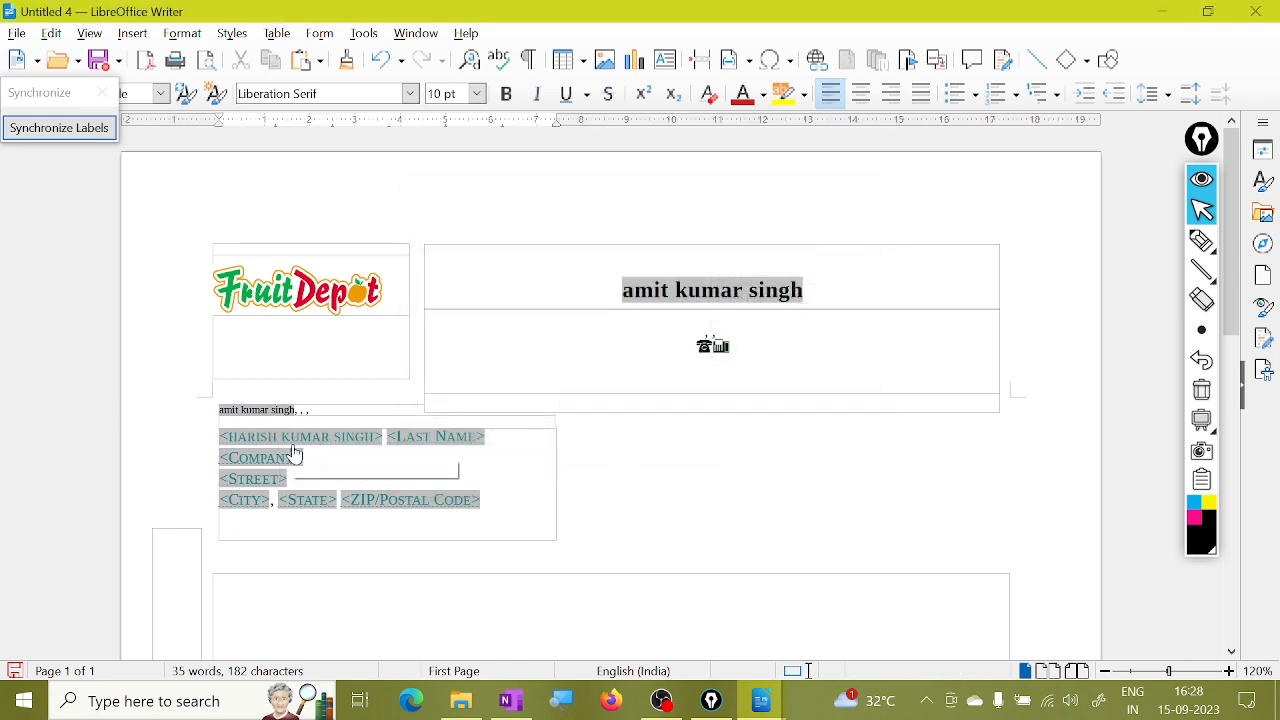
scroll(187, 441, up, 5)
scroll(187, 441, up, 1)
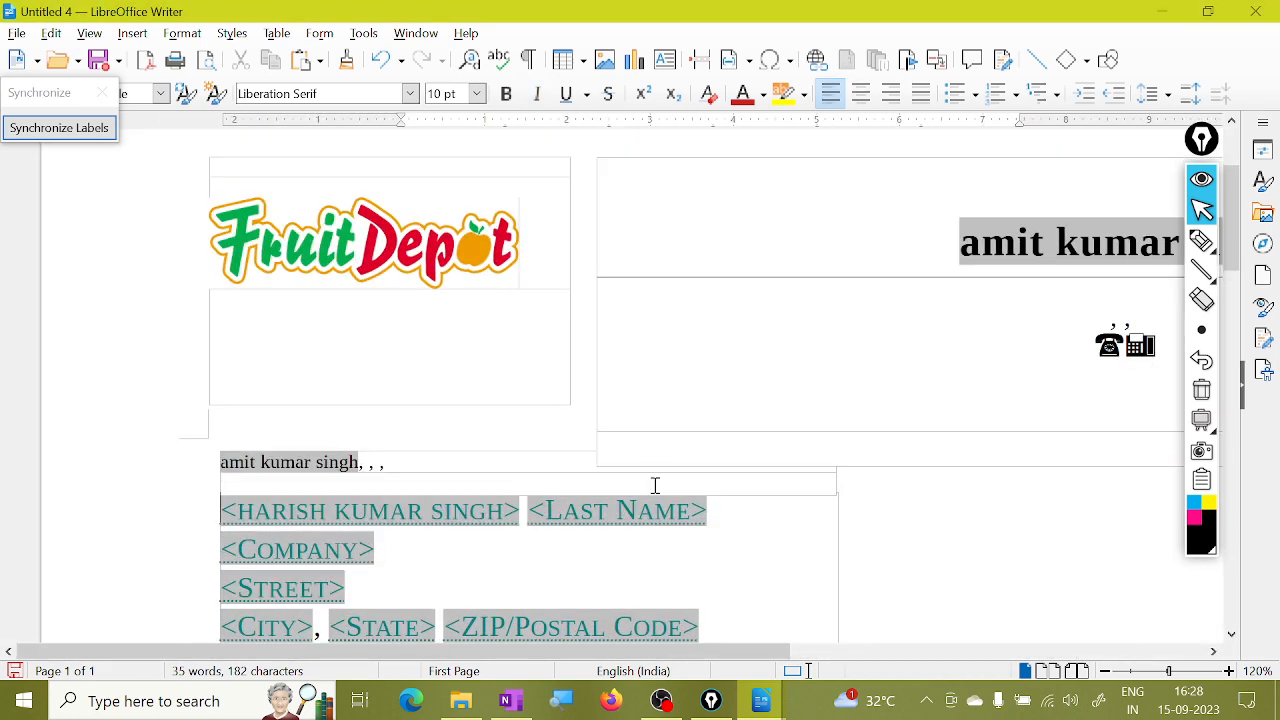
scroll(654, 486, up, 4)
scroll(666, 460, down, 4)
scroll(666, 460, up, 2)
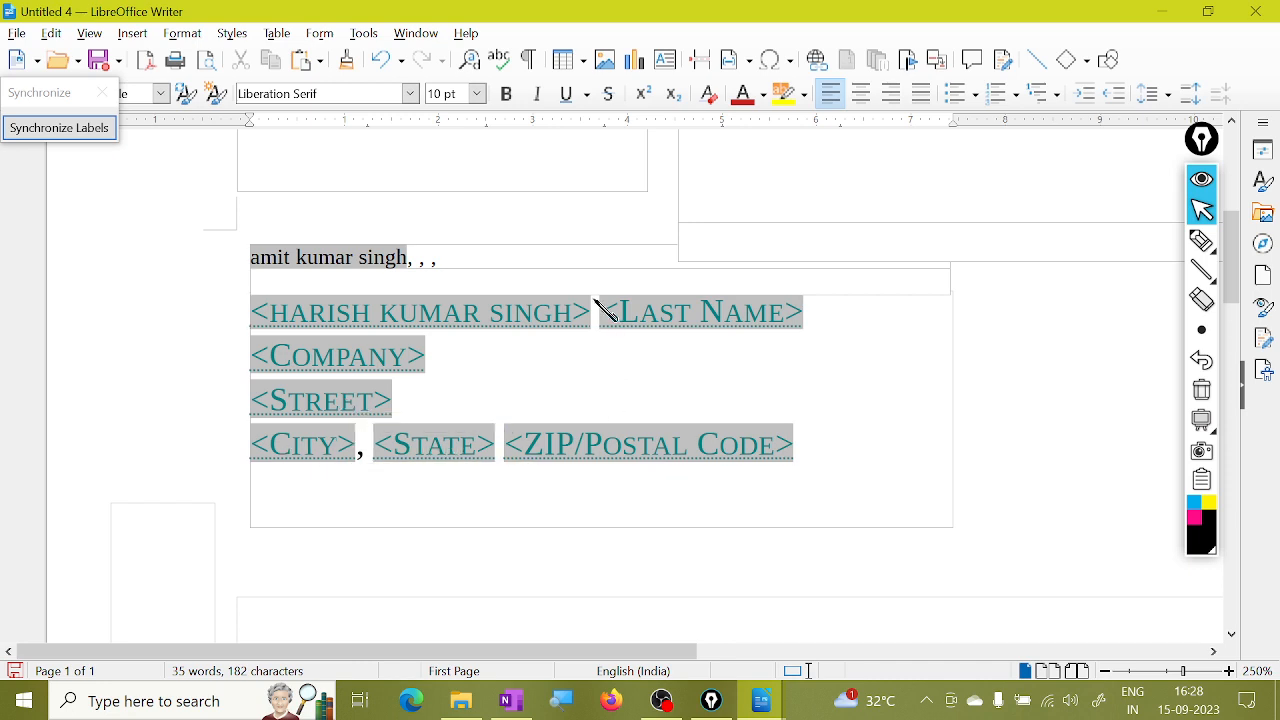
scroll(716, 431, down, 3)
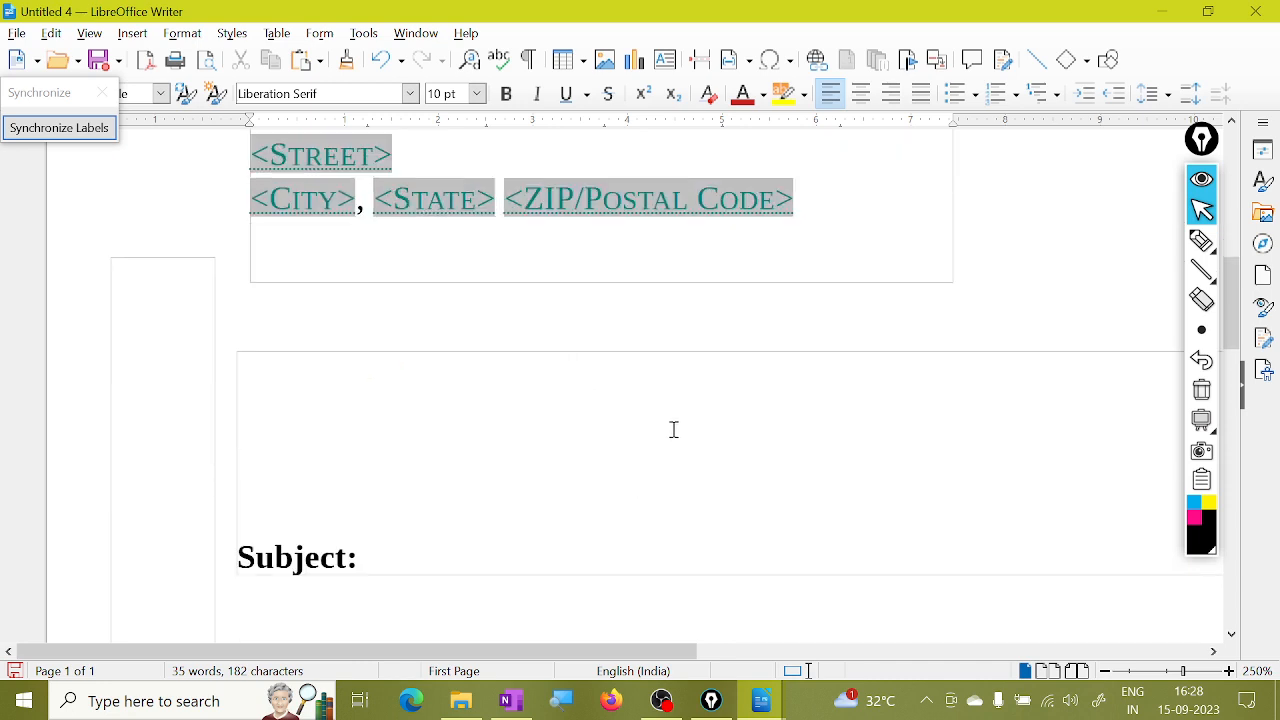
scroll(674, 430, down, 5)
scroll(496, 383, down, 5)
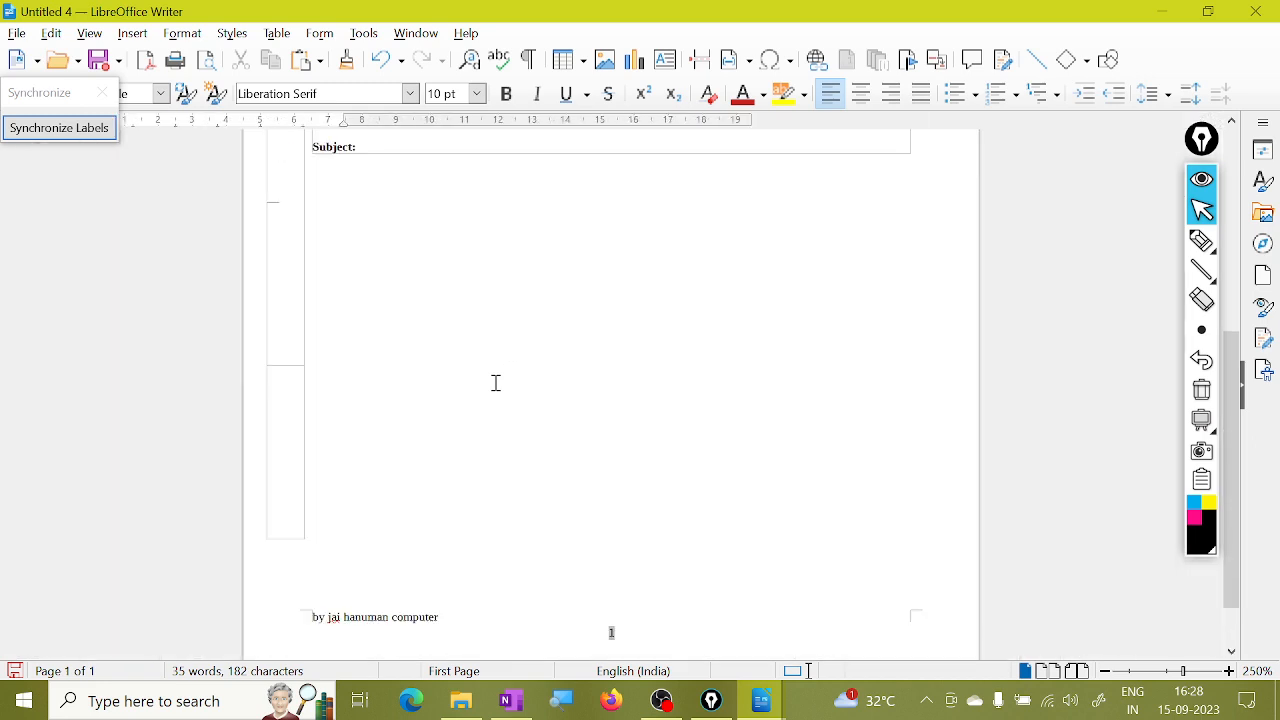
scroll(496, 383, down, 2)
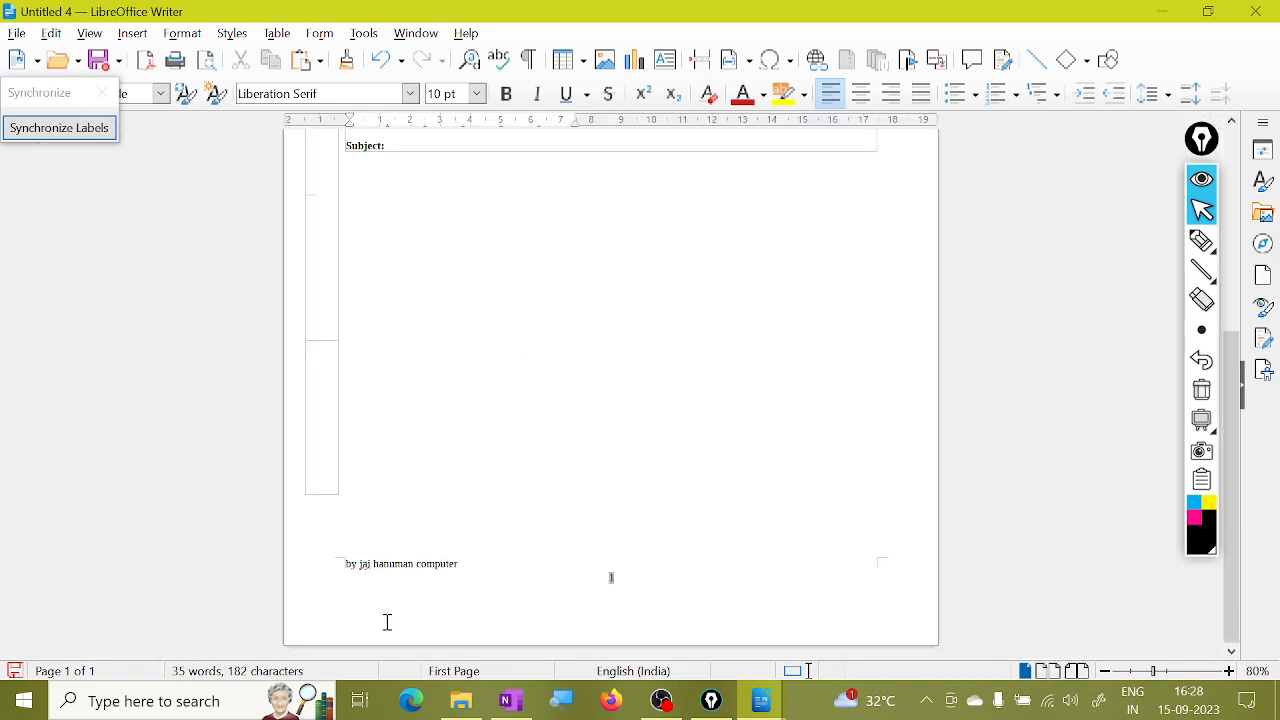
scroll(426, 600, up, 6)
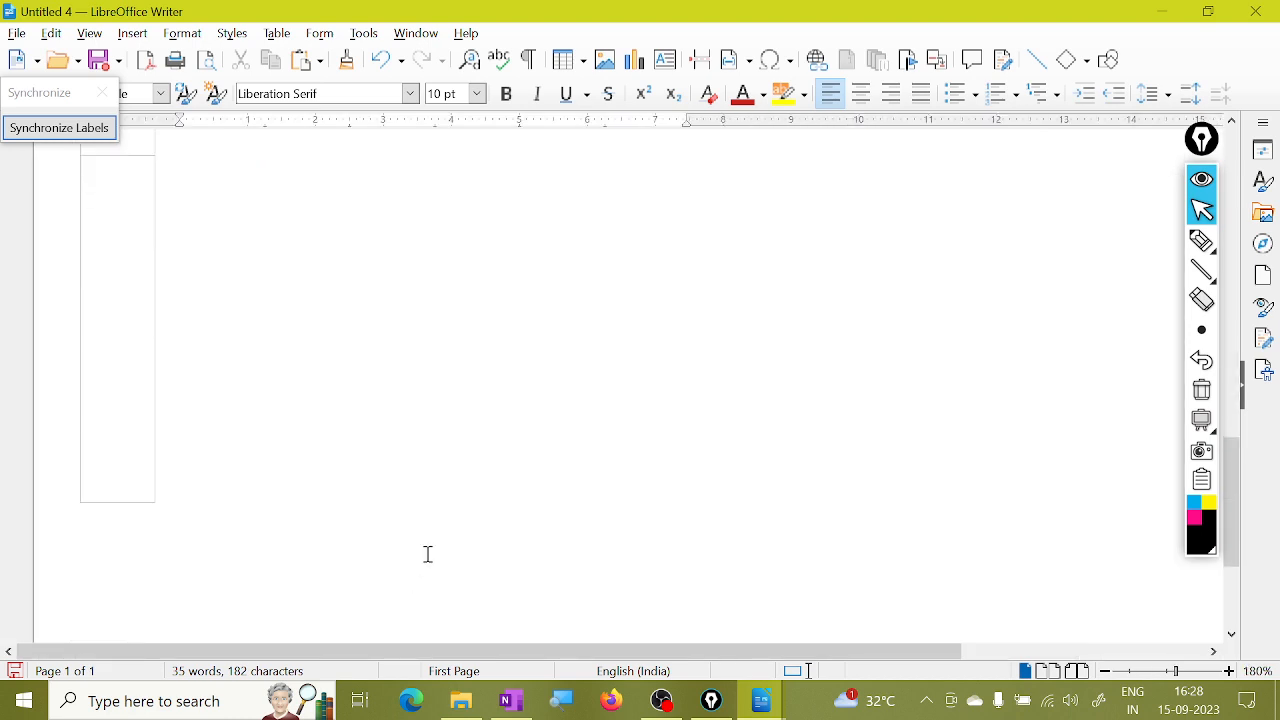
scroll(428, 554, down, 3)
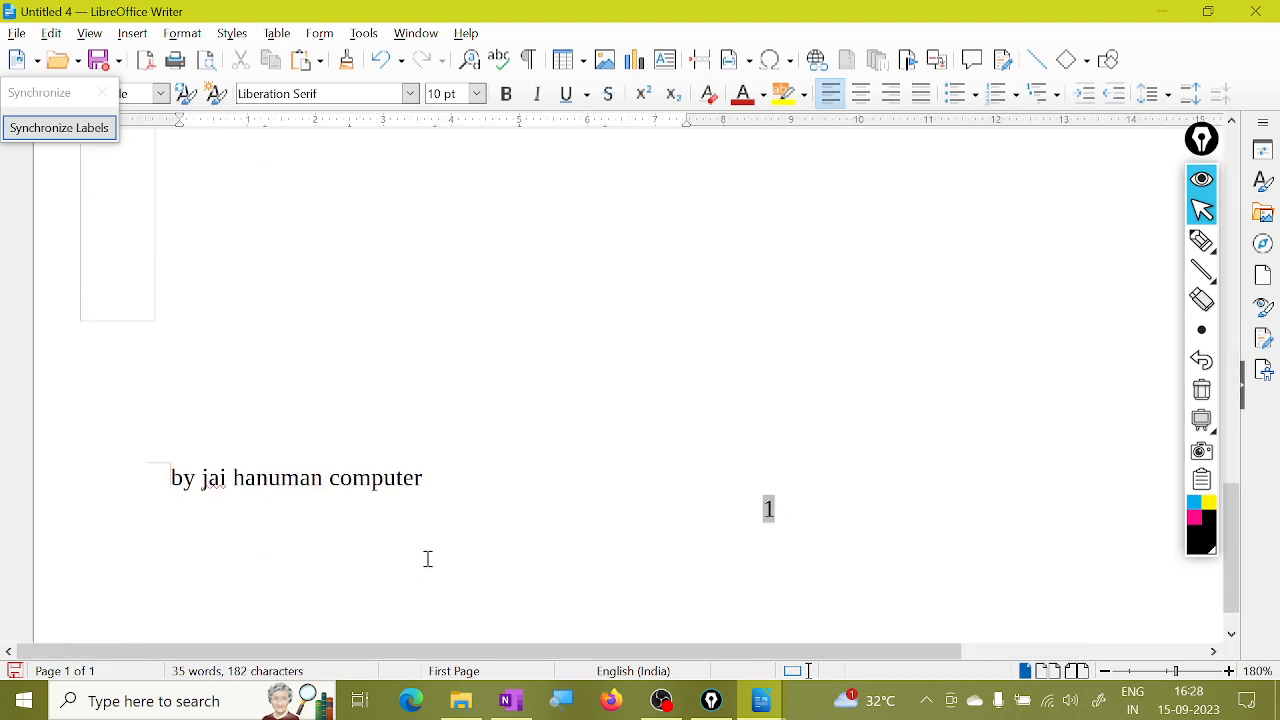
click(505, 505)
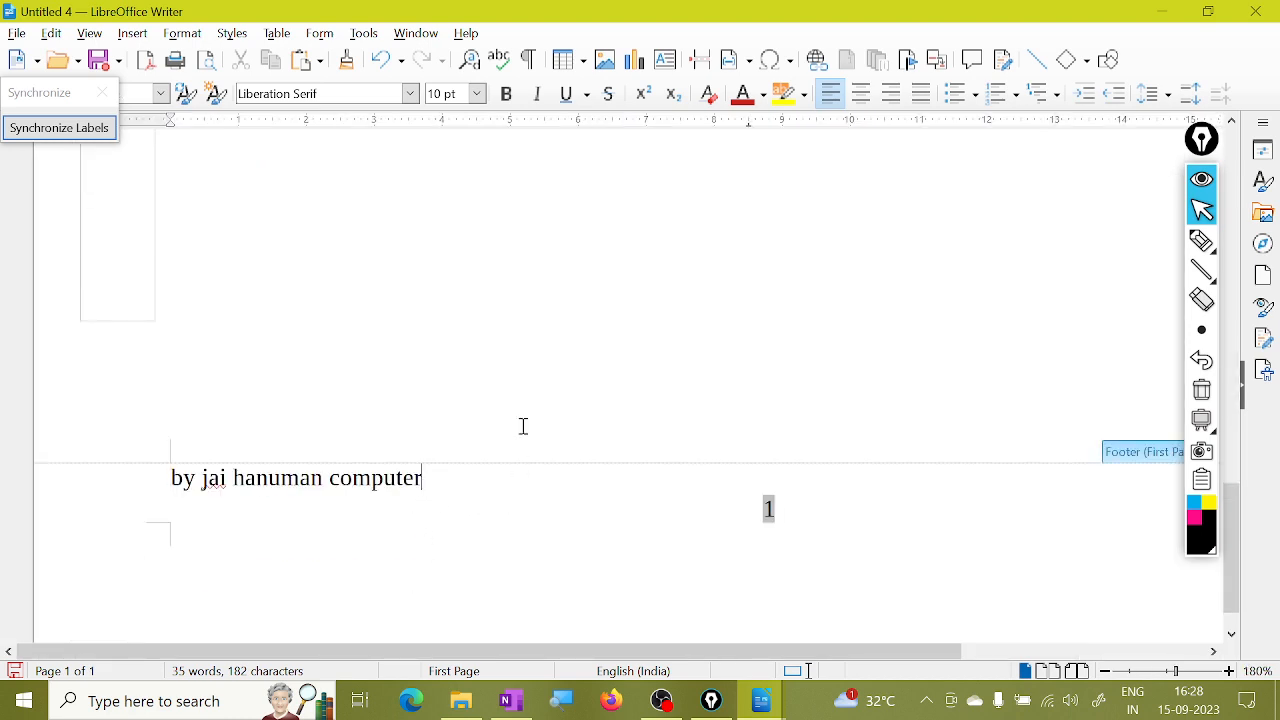
scroll(623, 329, down, 3)
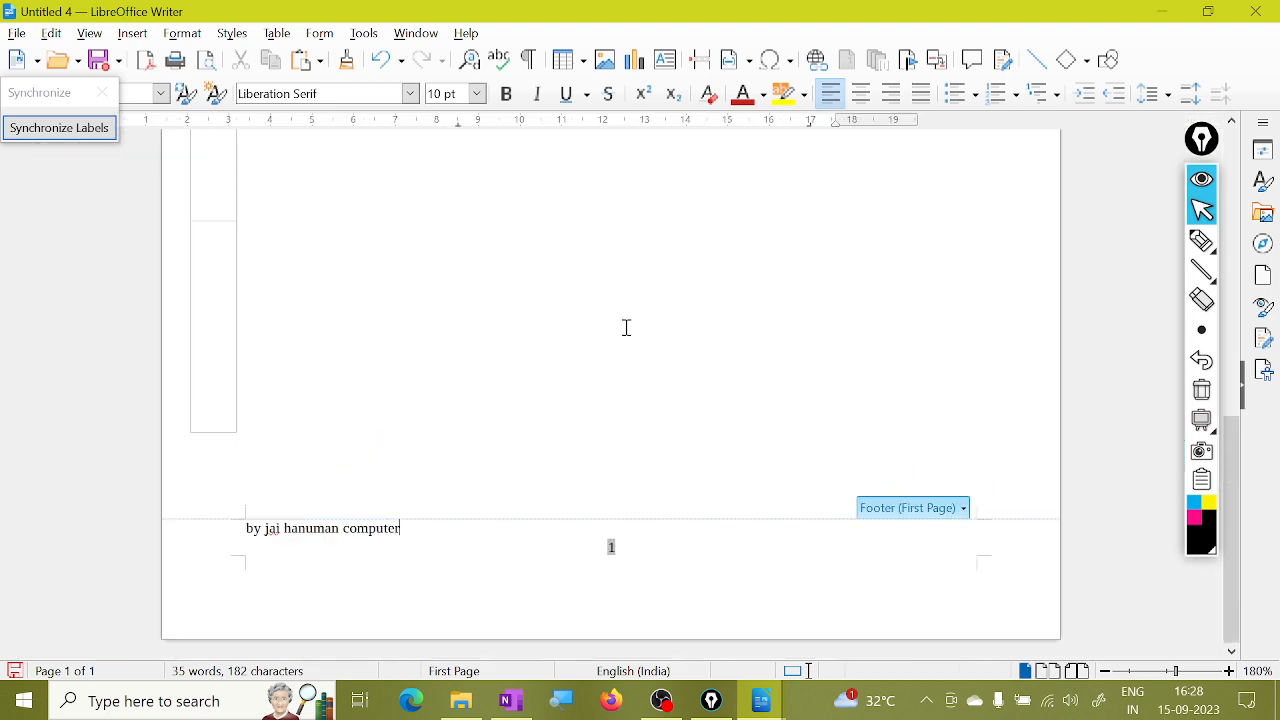
scroll(627, 328, down, 5)
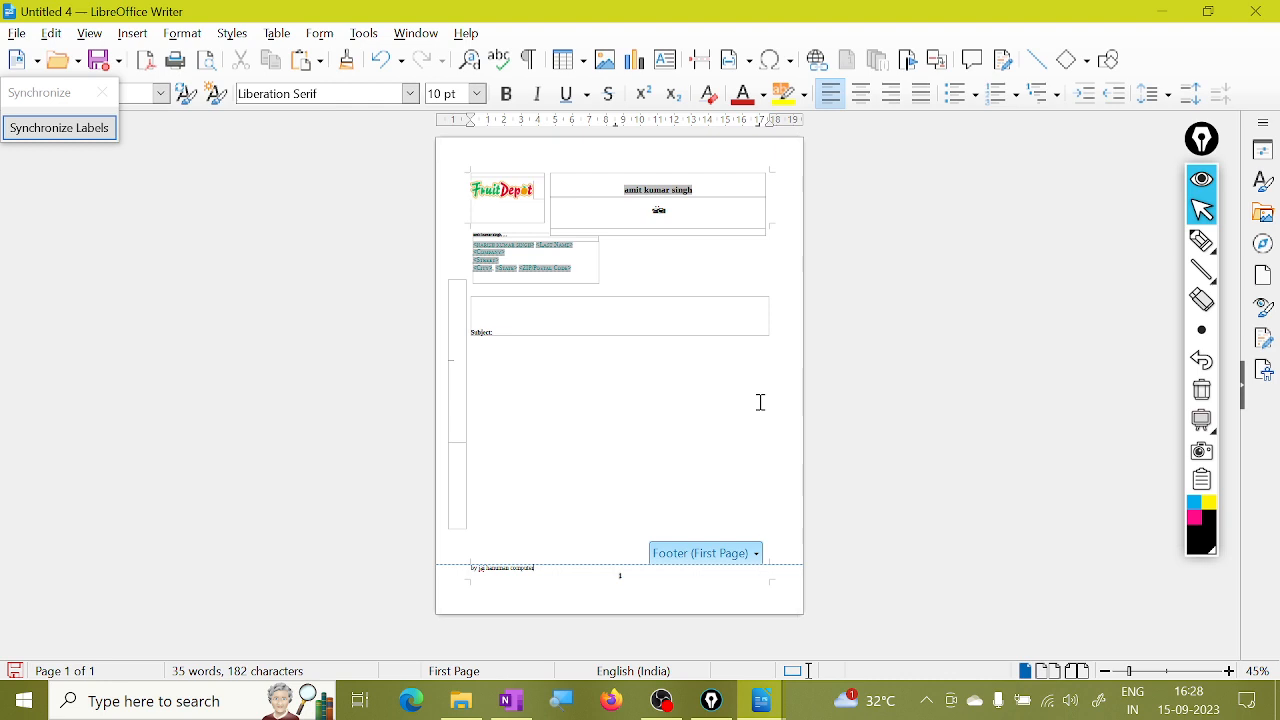
Close the Untitled 4 letter without saving and show the File > Wizards list.
click(17, 33)
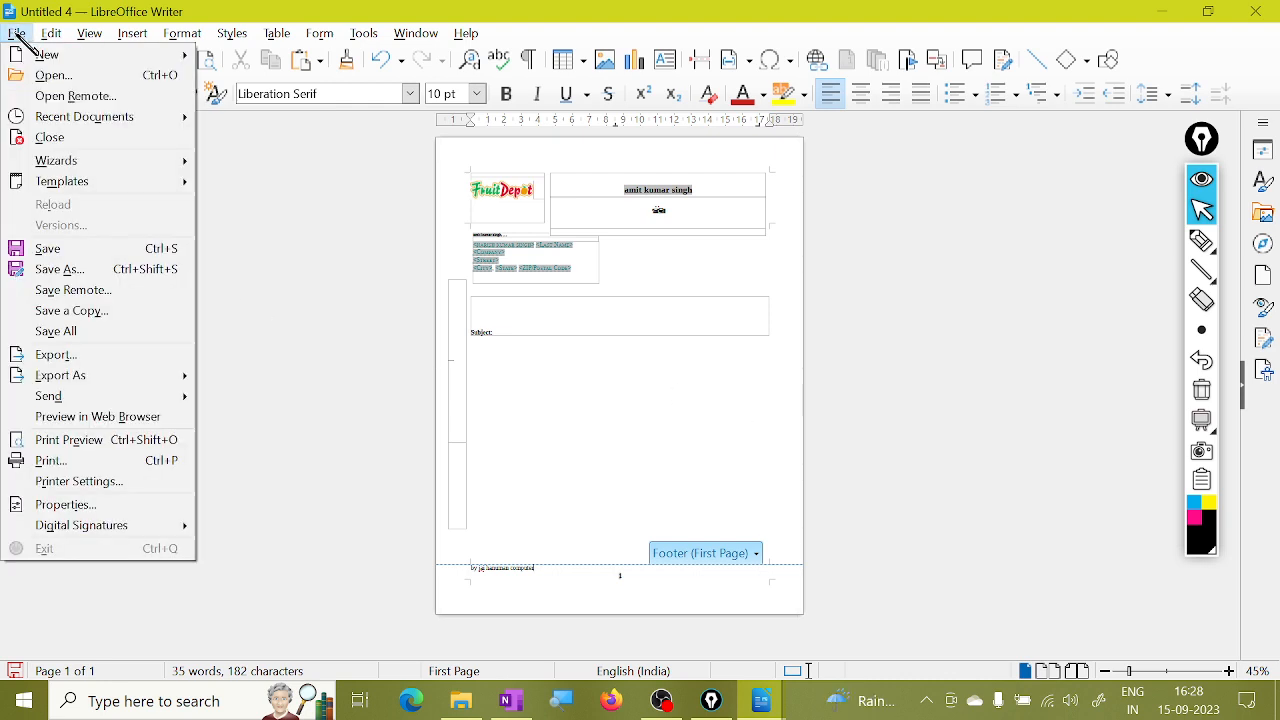
click(60, 138)
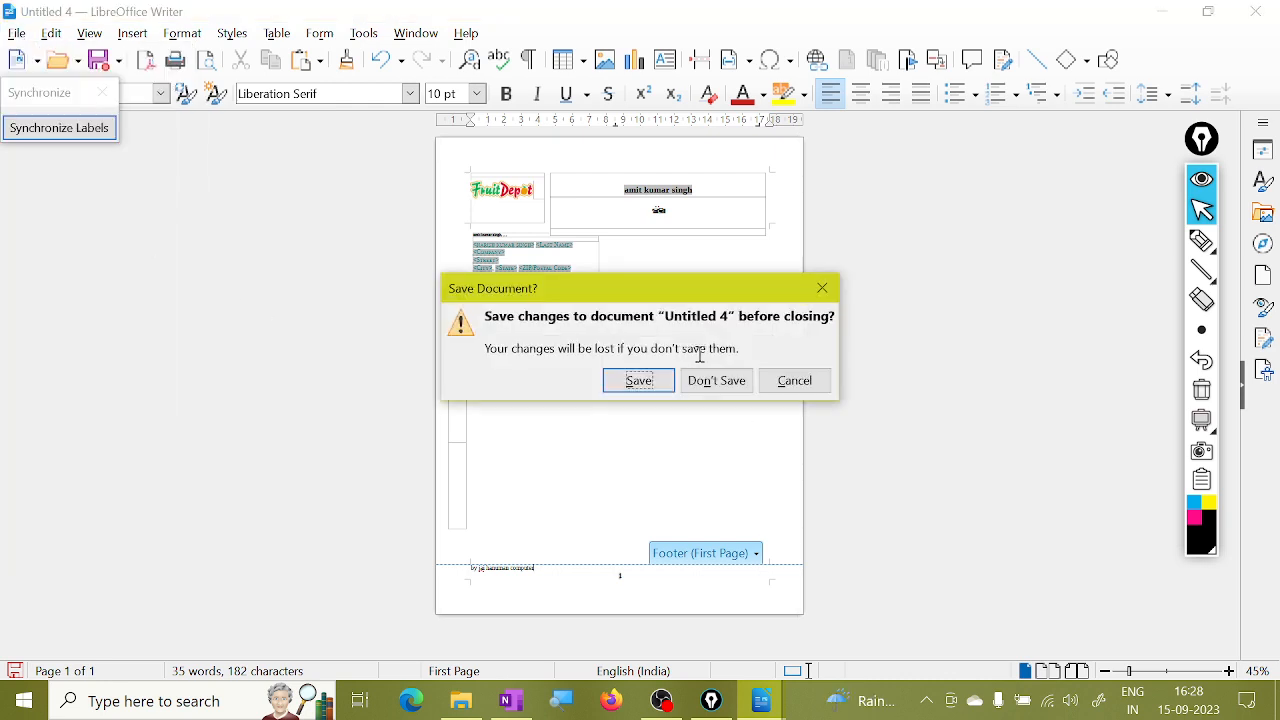
click(729, 382)
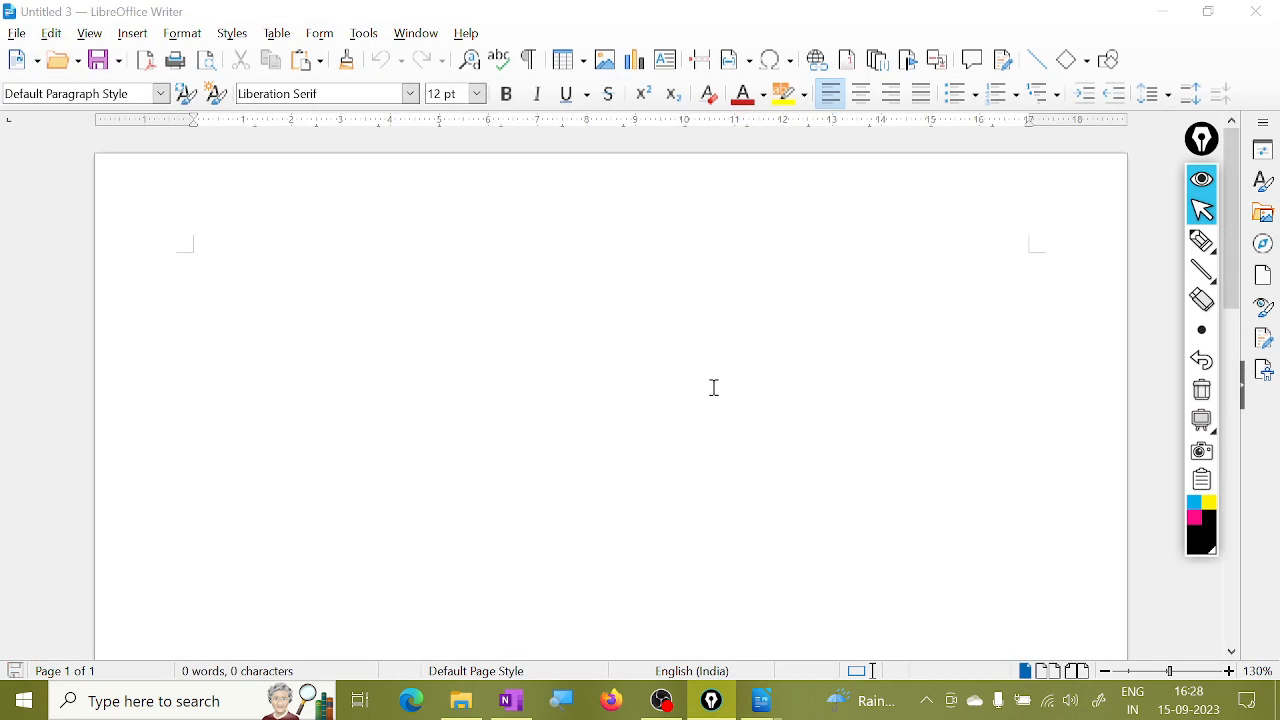
click(17, 33)
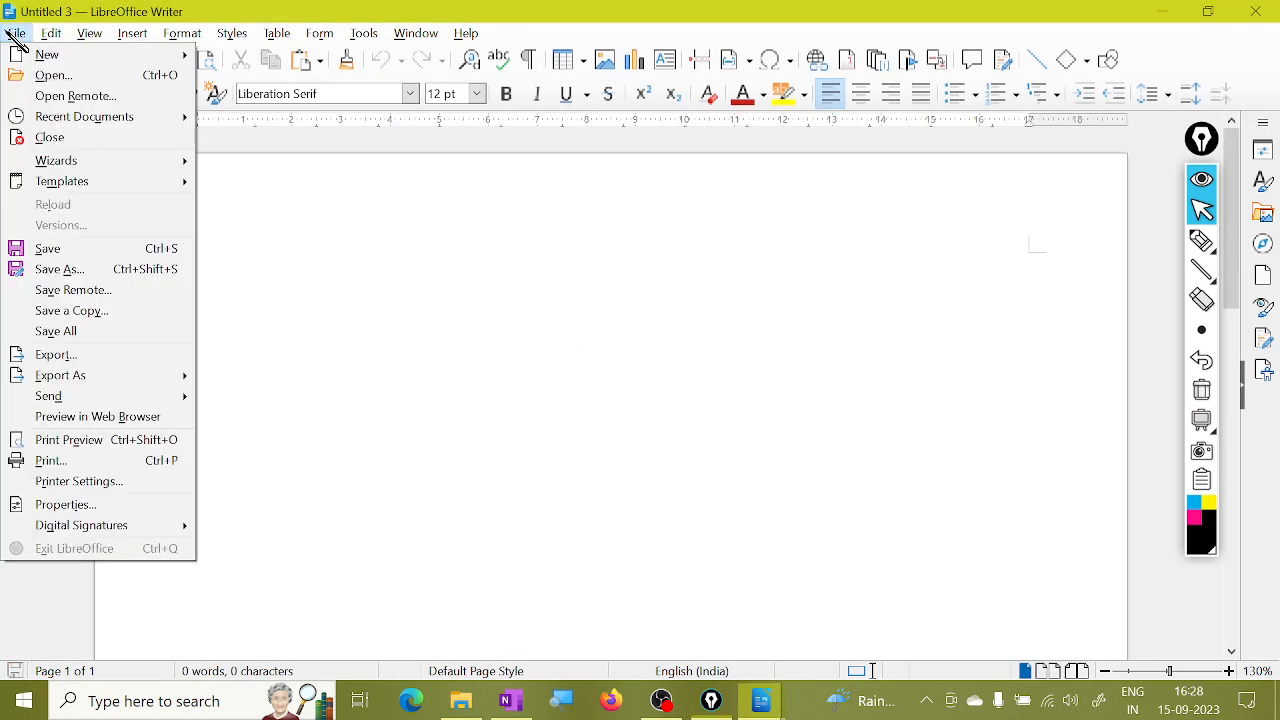
mouse_move(116, 163)
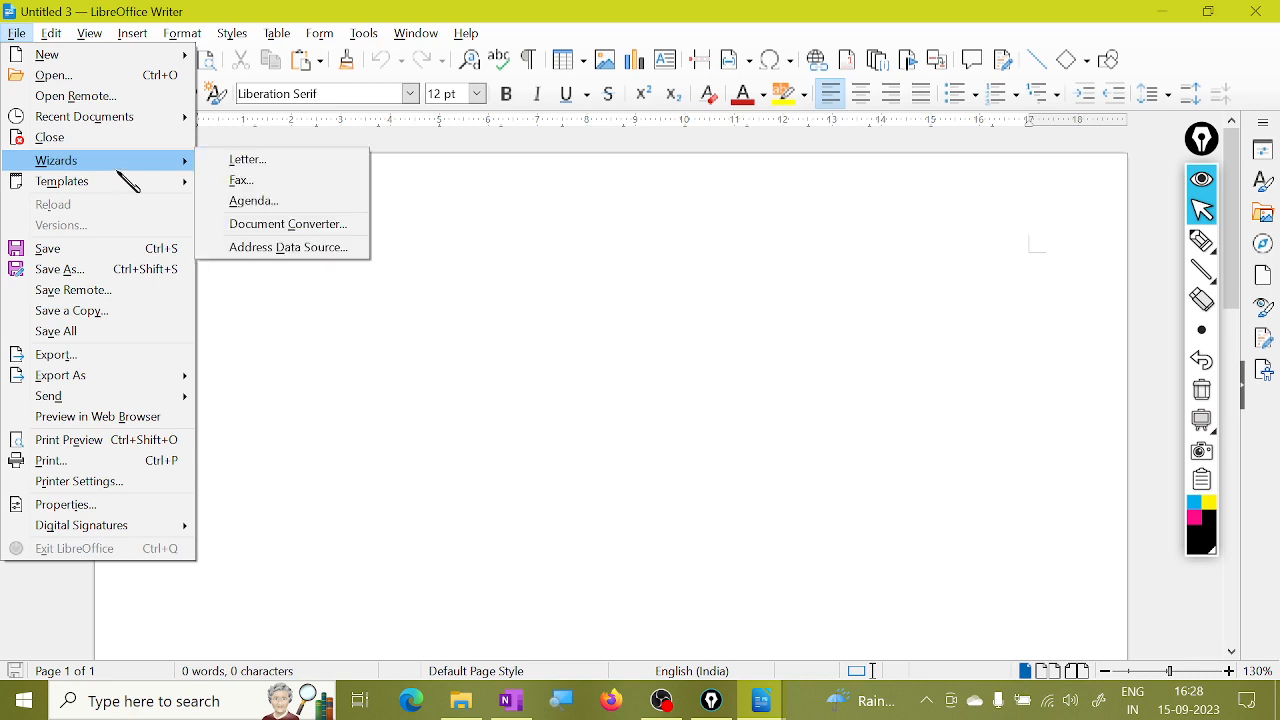
Launch the Agenda Wizard and switch its page design from Blue to Orange.
click(320, 212)
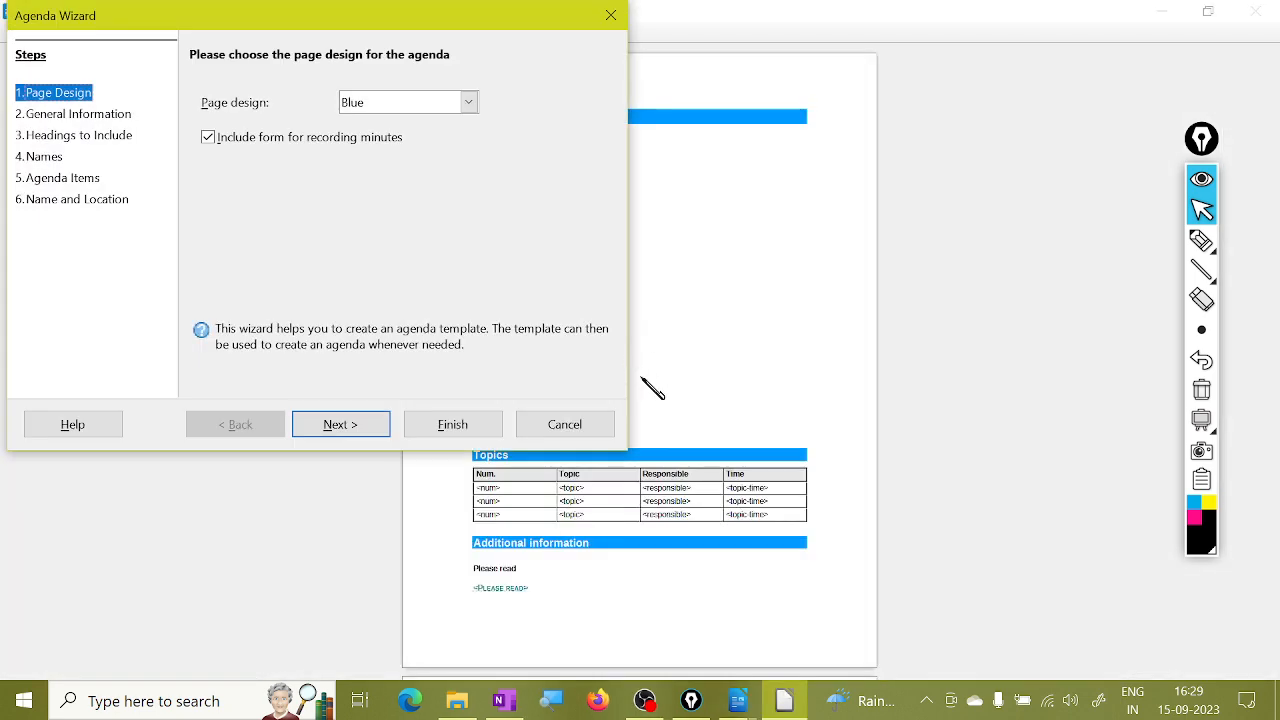
drag(344, 24, 1050, 106)
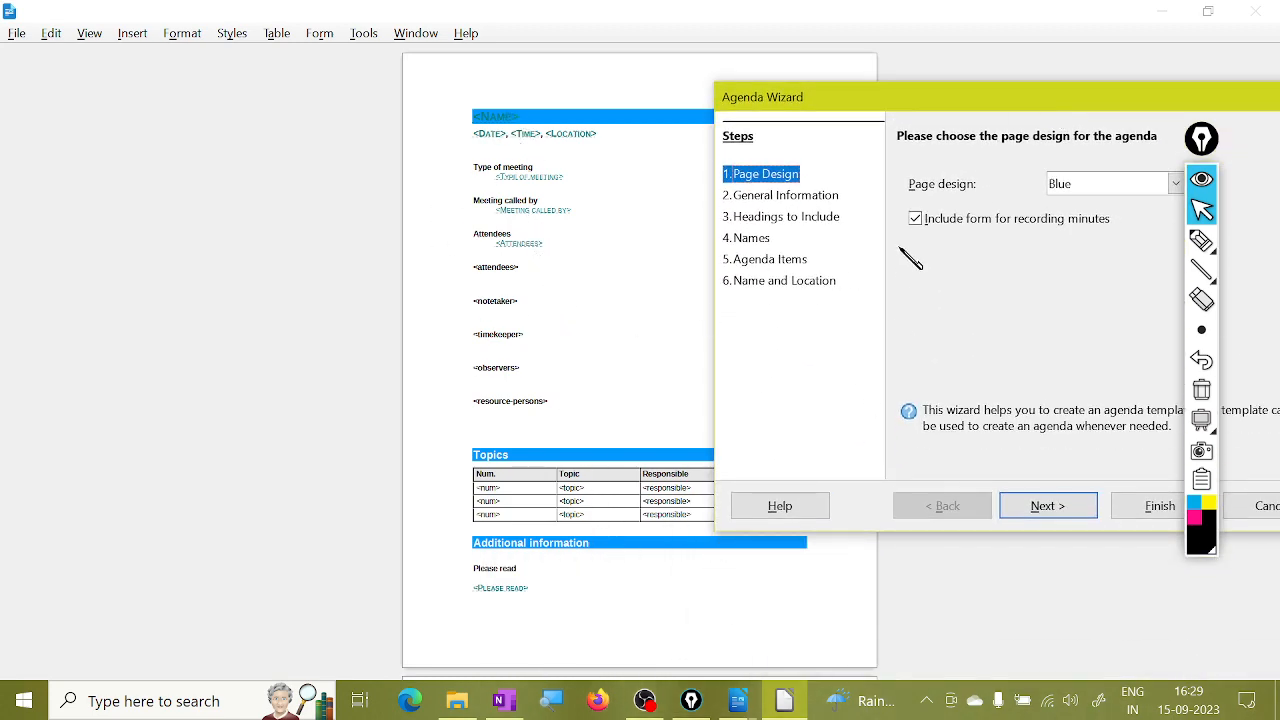
drag(1000, 94, 936, 88)
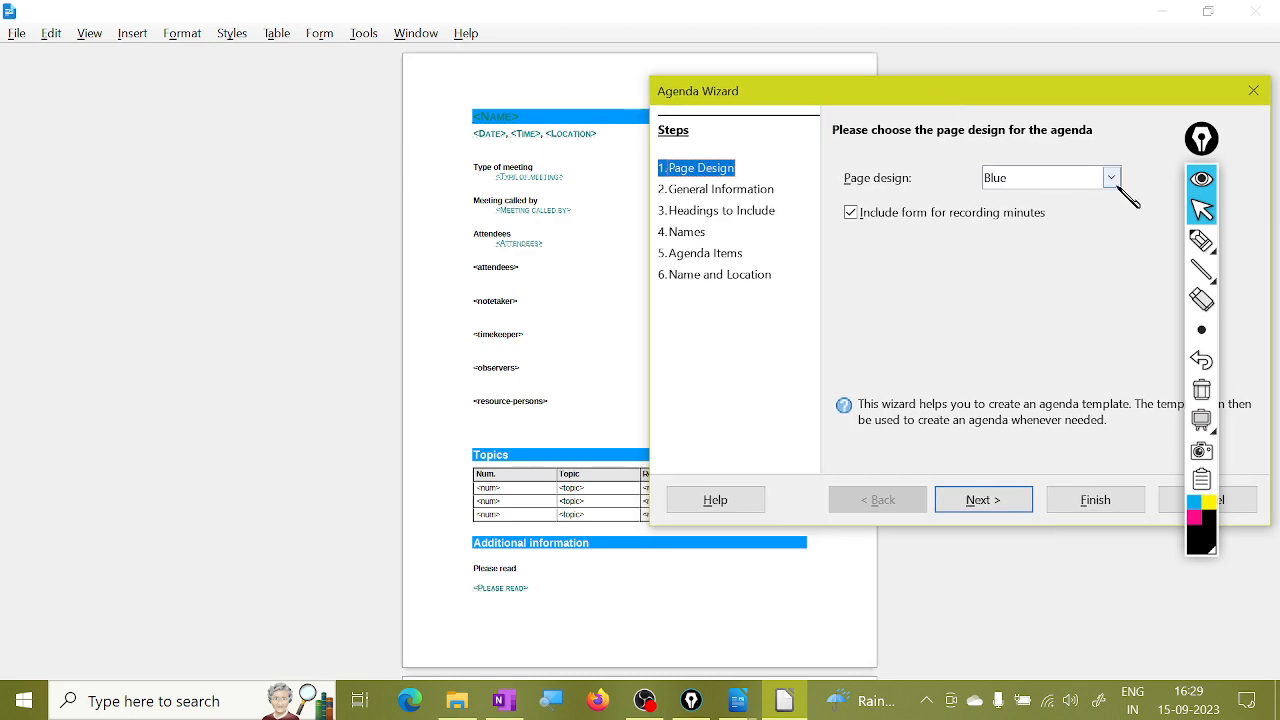
click(1111, 177)
scroll(1048, 259, down, 2)
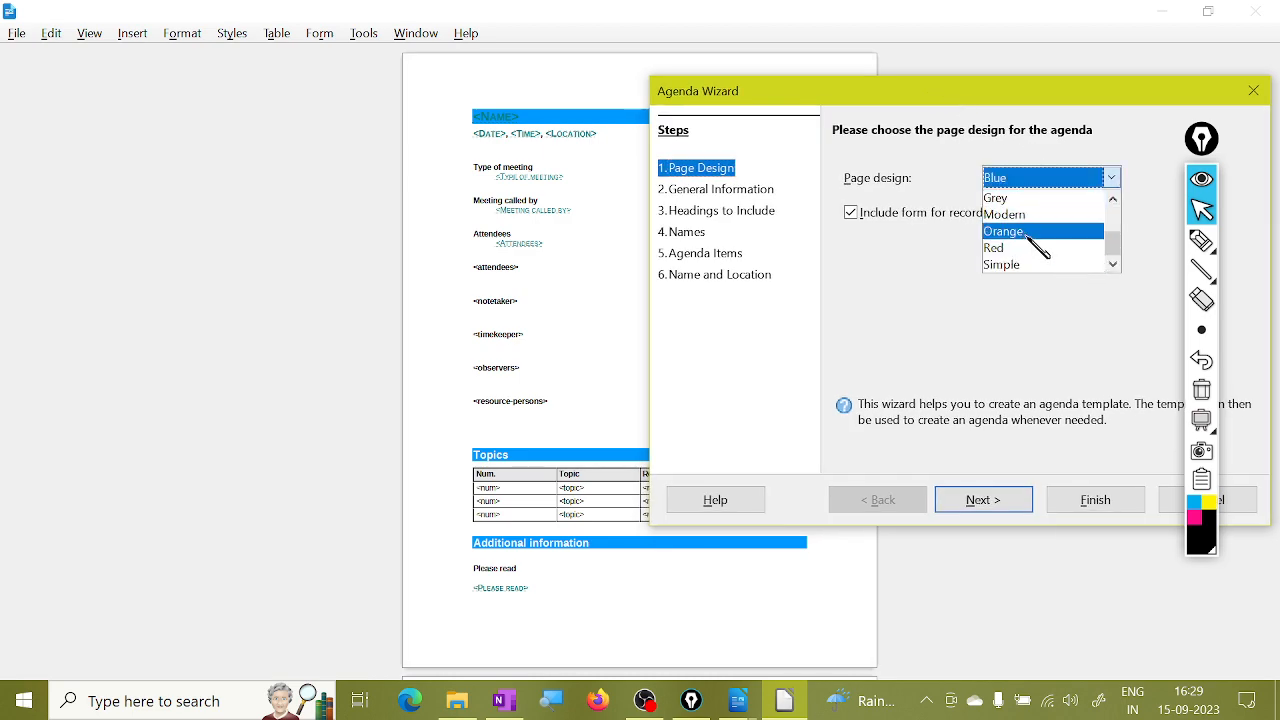
click(1040, 263)
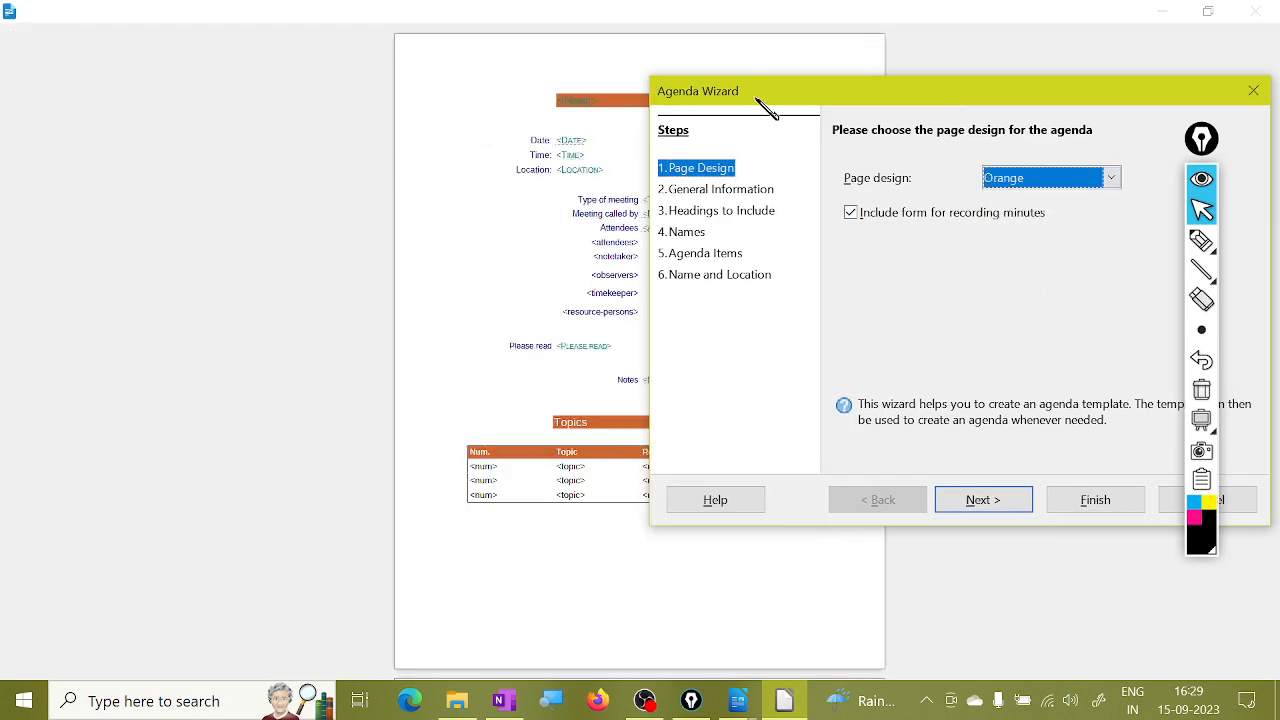
drag(760, 86, 812, 56)
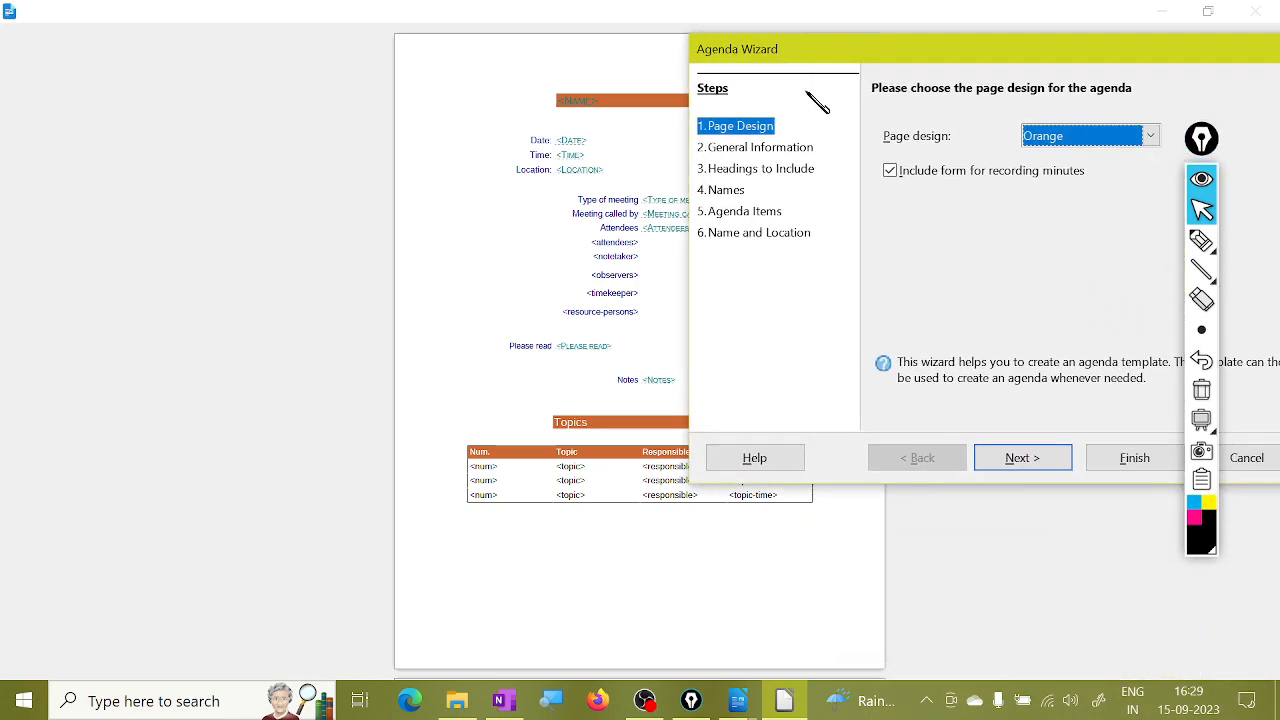
Step through General Information, Headings, Names, Agenda Items and Name and Location, then finish.
click(1058, 460)
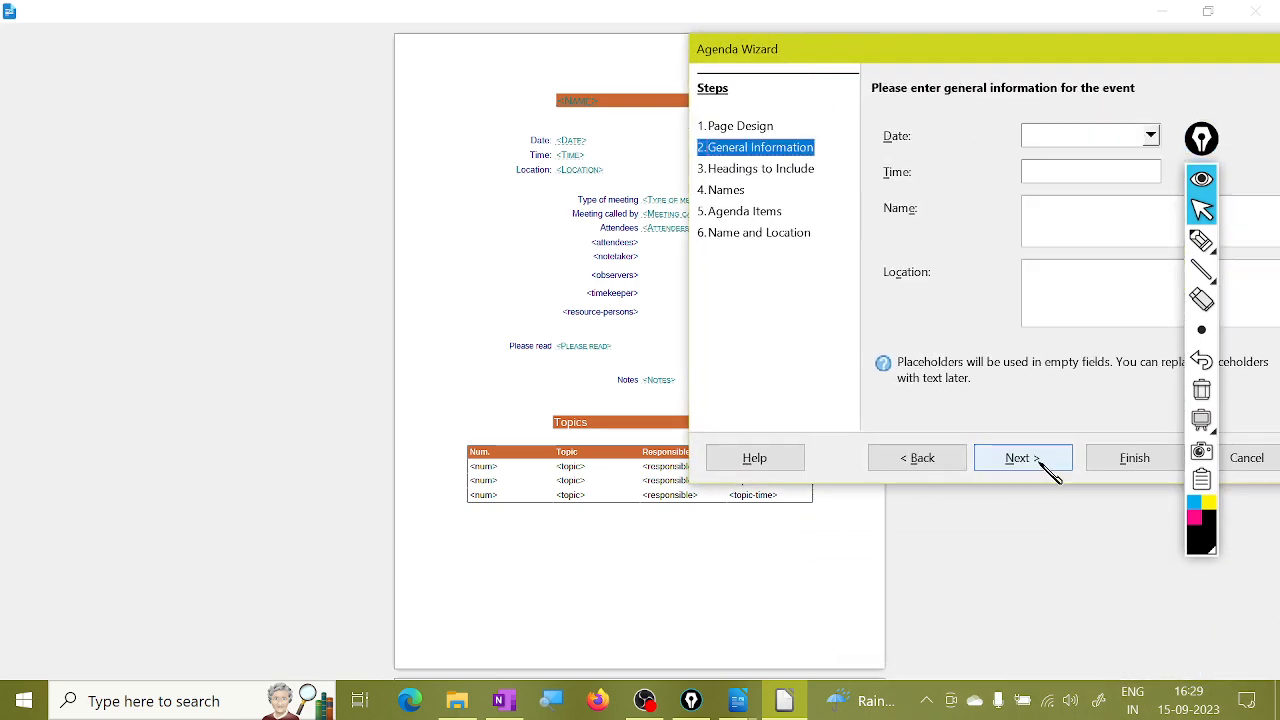
click(1030, 458)
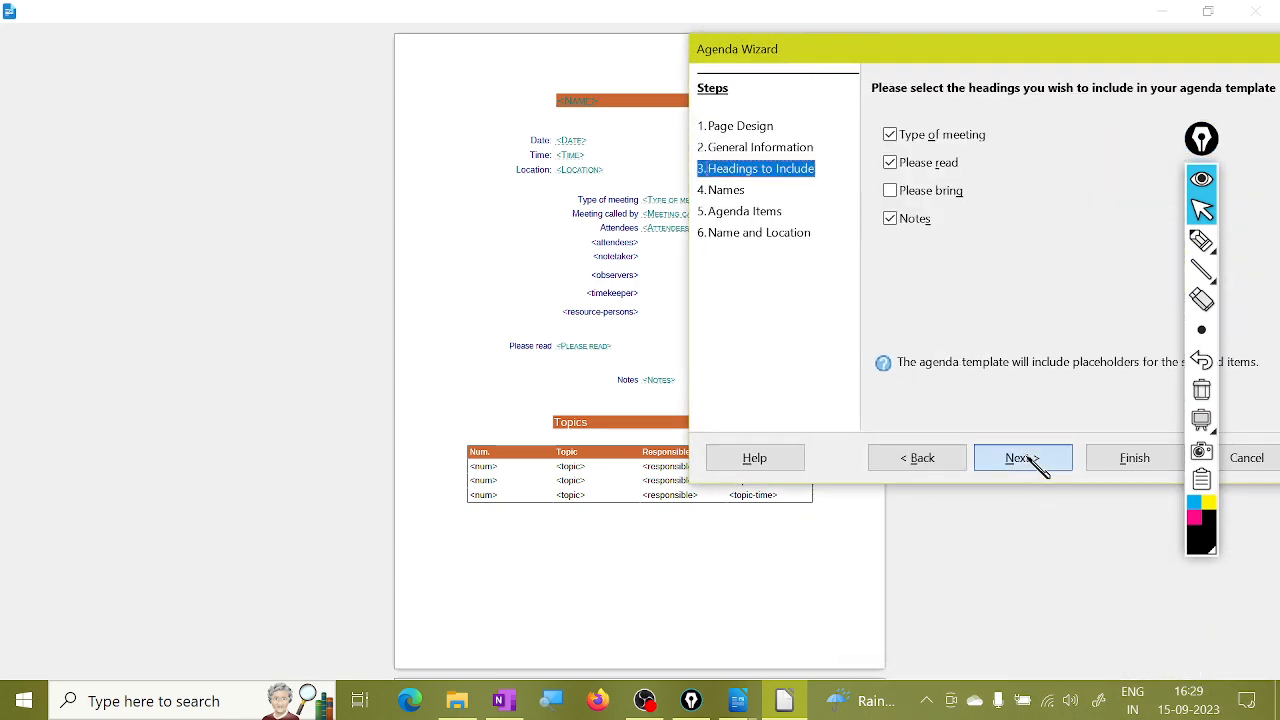
click(1036, 462)
click(1038, 462)
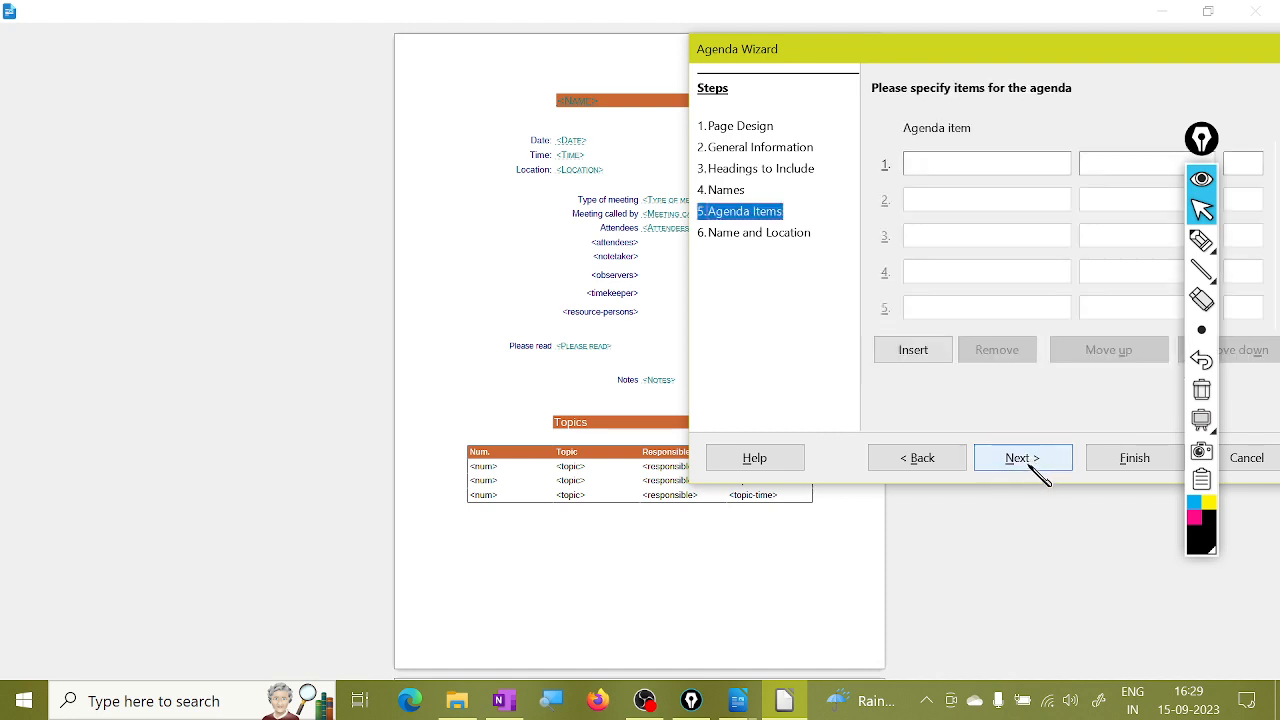
click(1028, 464)
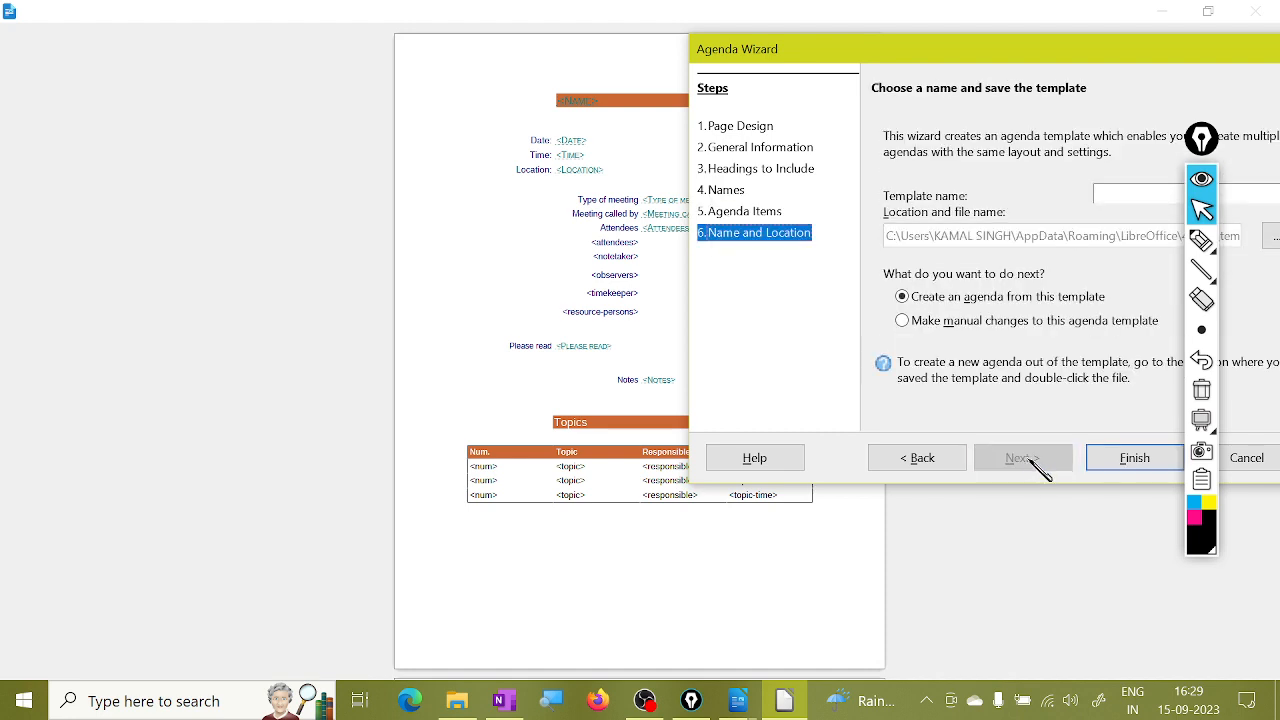
click(1122, 464)
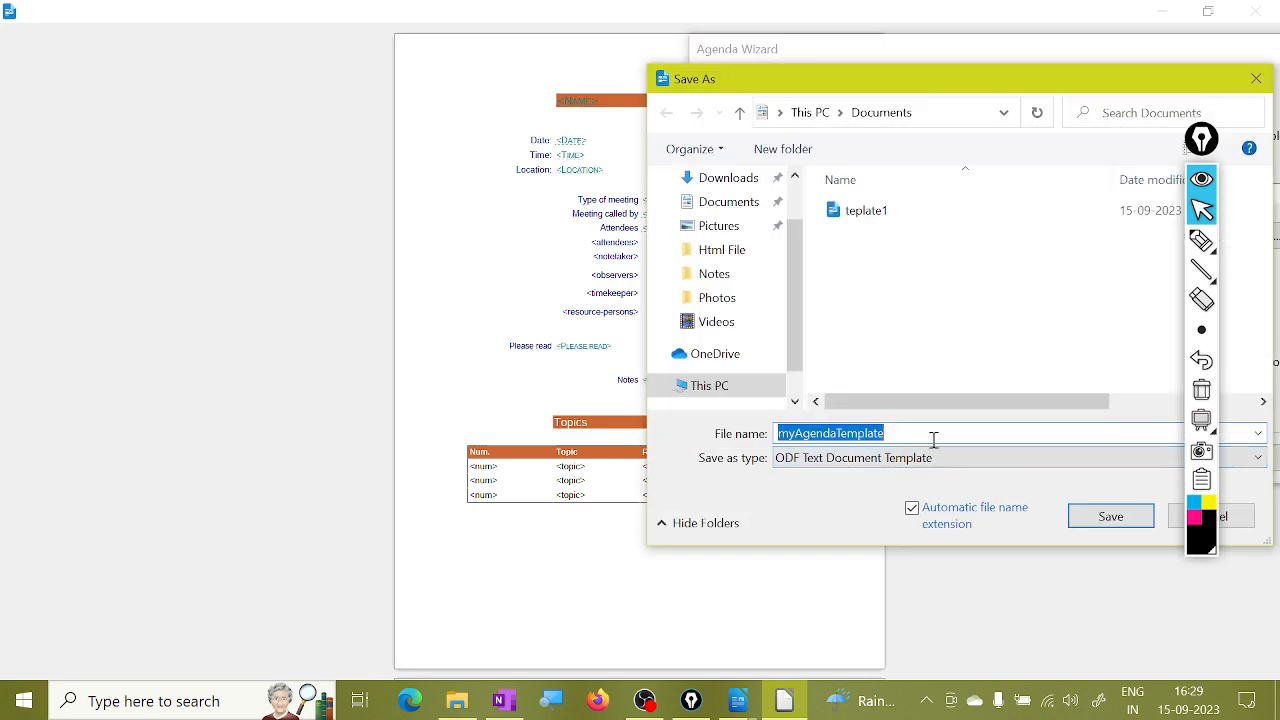
Save the agenda as the ODF text template 'teplate2' in Documents.
text(tepl)
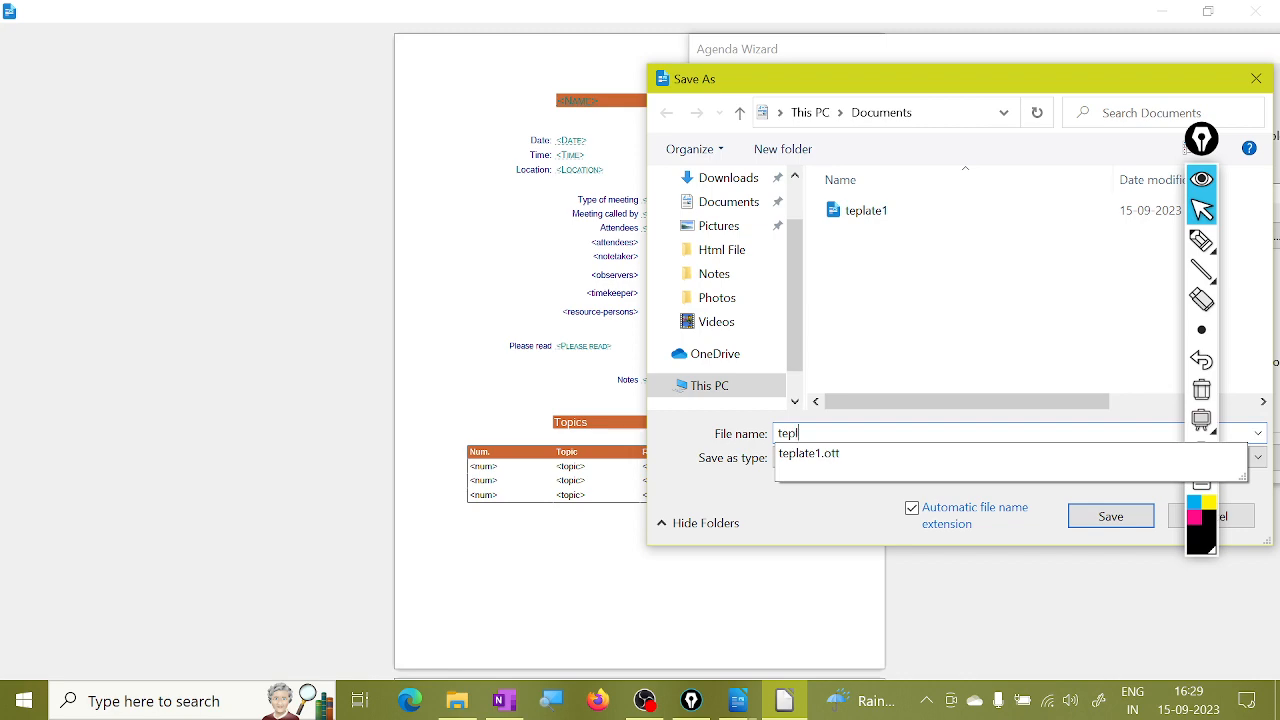
text(ate2)
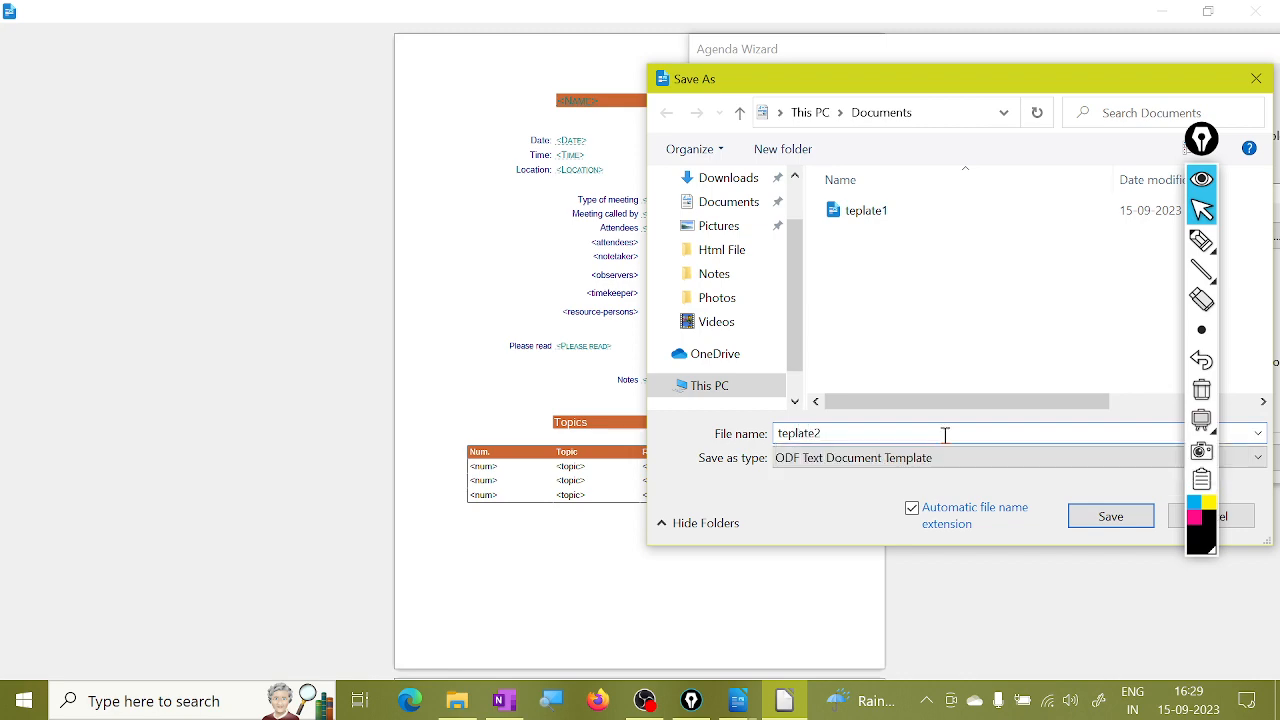
click(1112, 516)
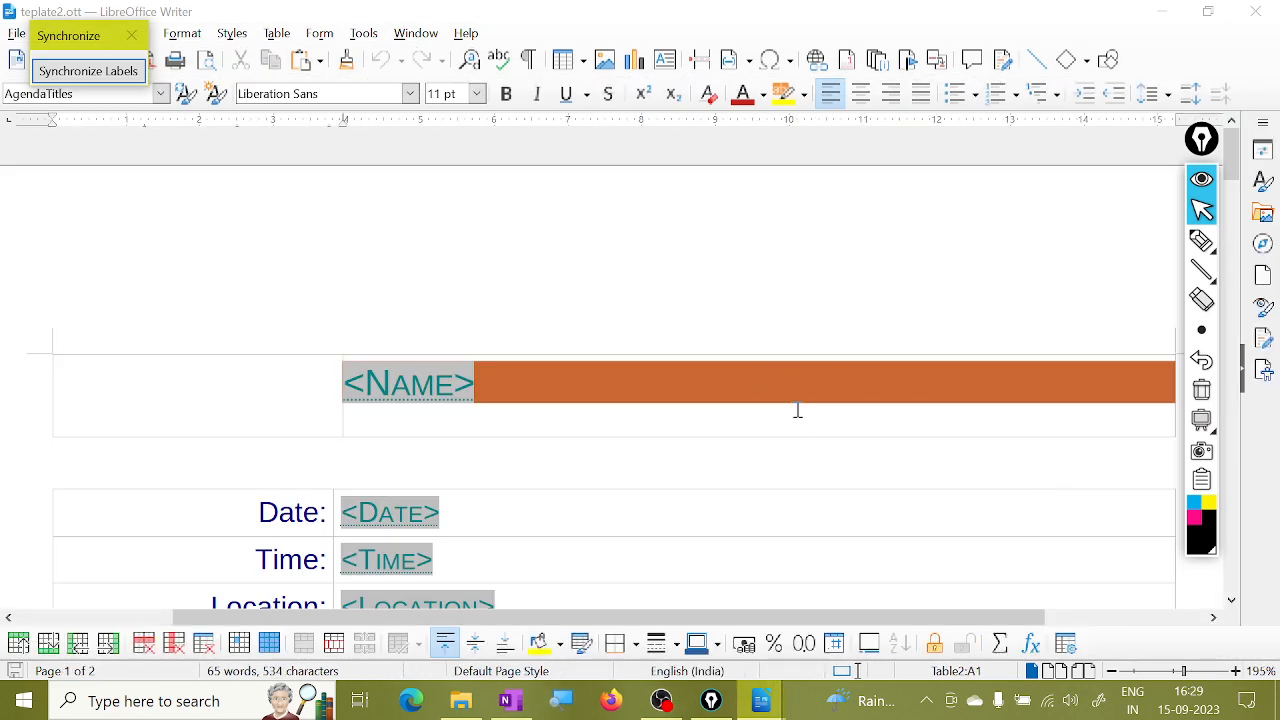
Scroll through the orange teplate2.ott agenda to review its content.
scroll(793, 411, down, 2)
scroll(872, 486, down, 1)
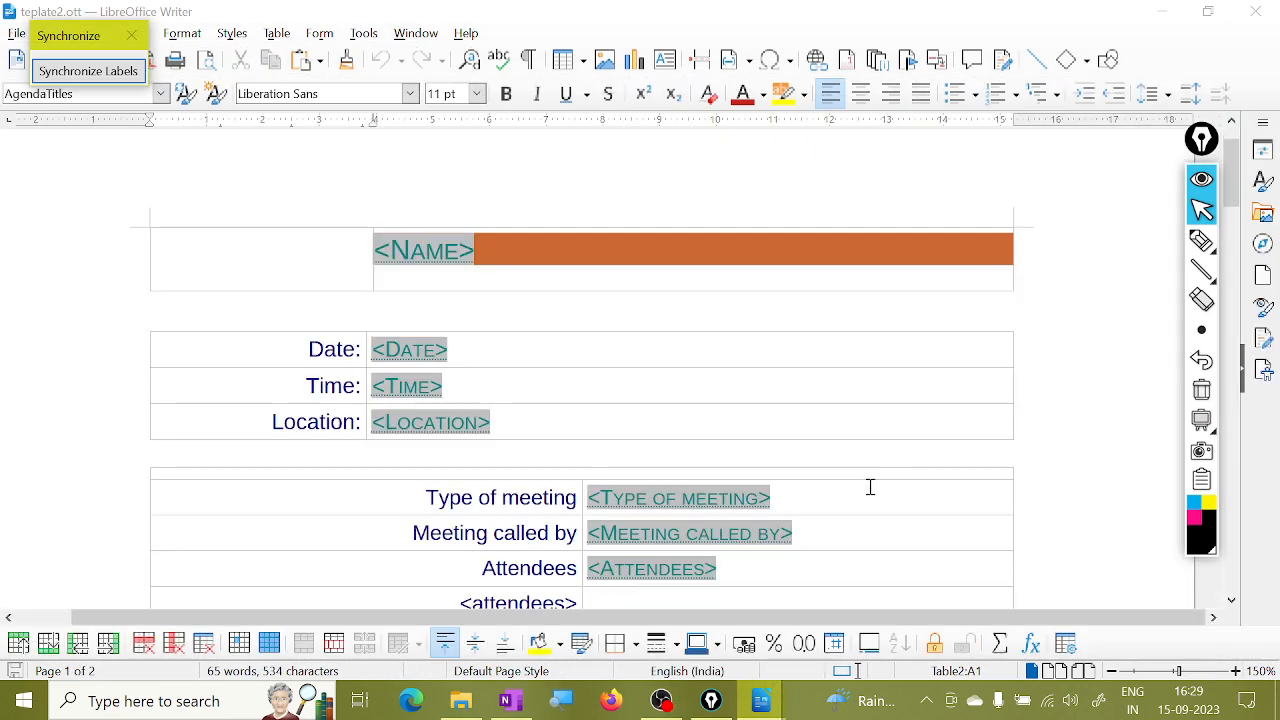
scroll(870, 487, down, 3)
scroll(873, 491, down, 9)
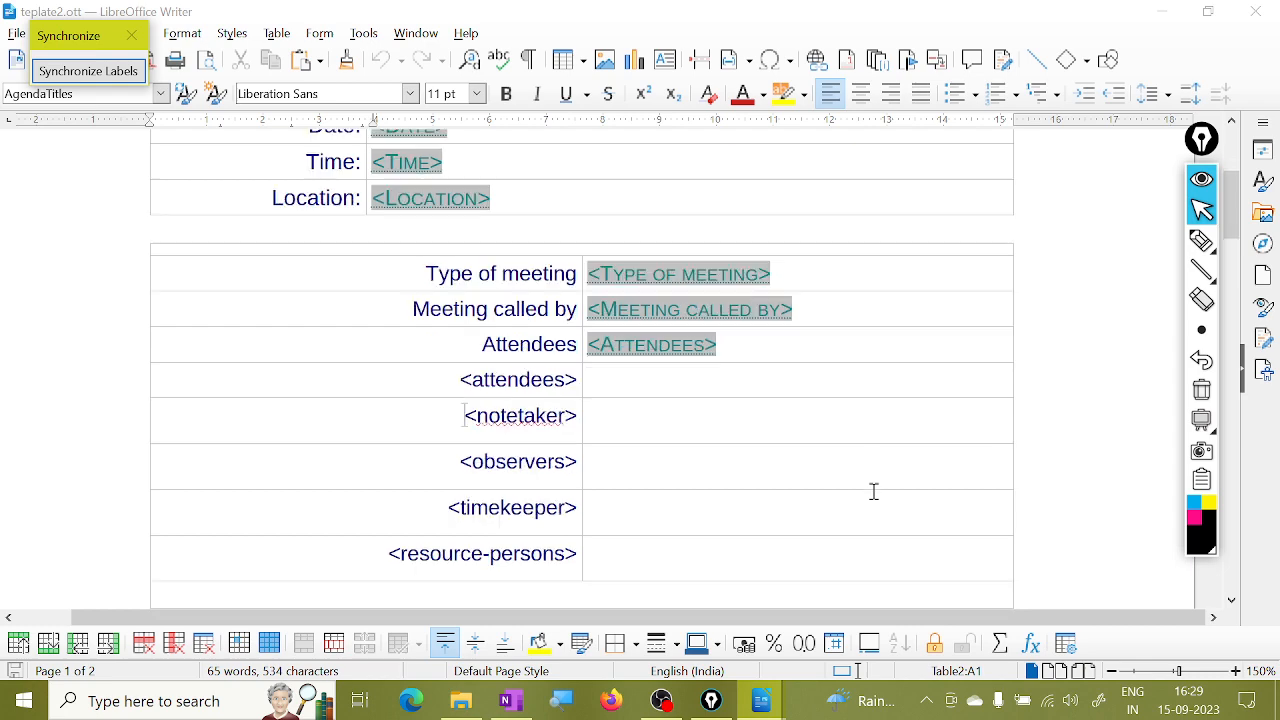
scroll(873, 491, down, 3)
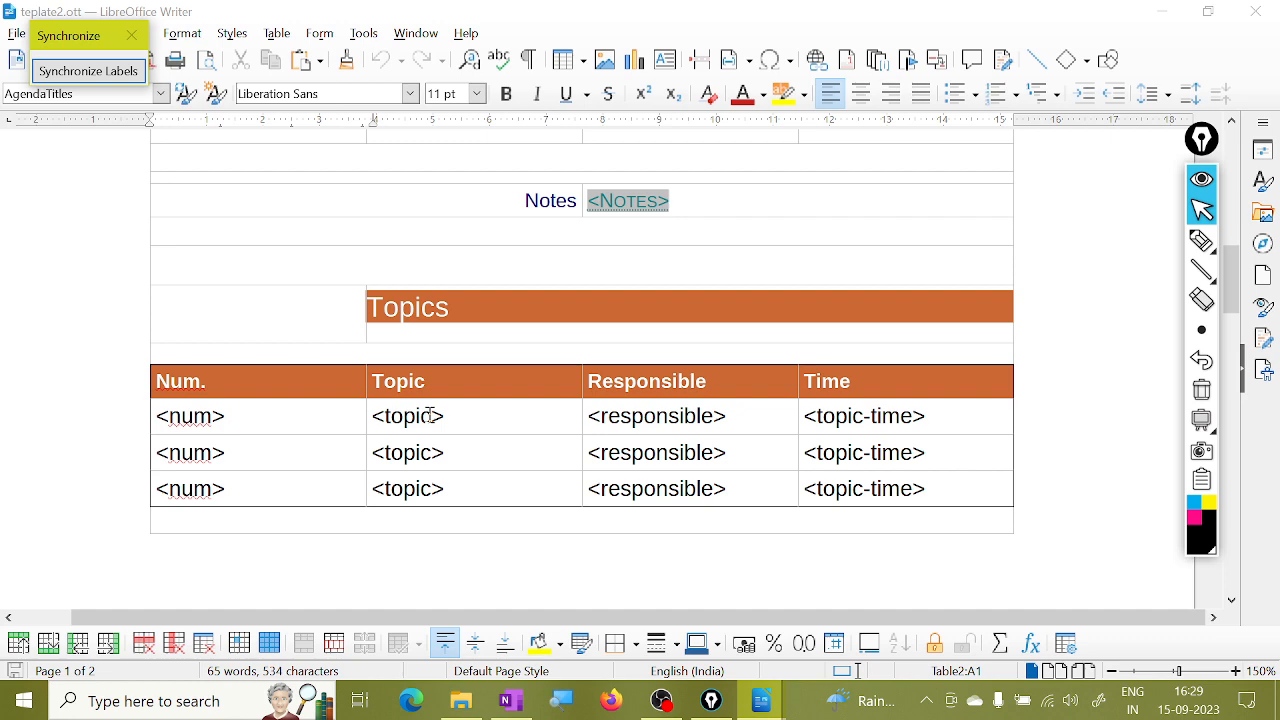
scroll(696, 383, up, 16)
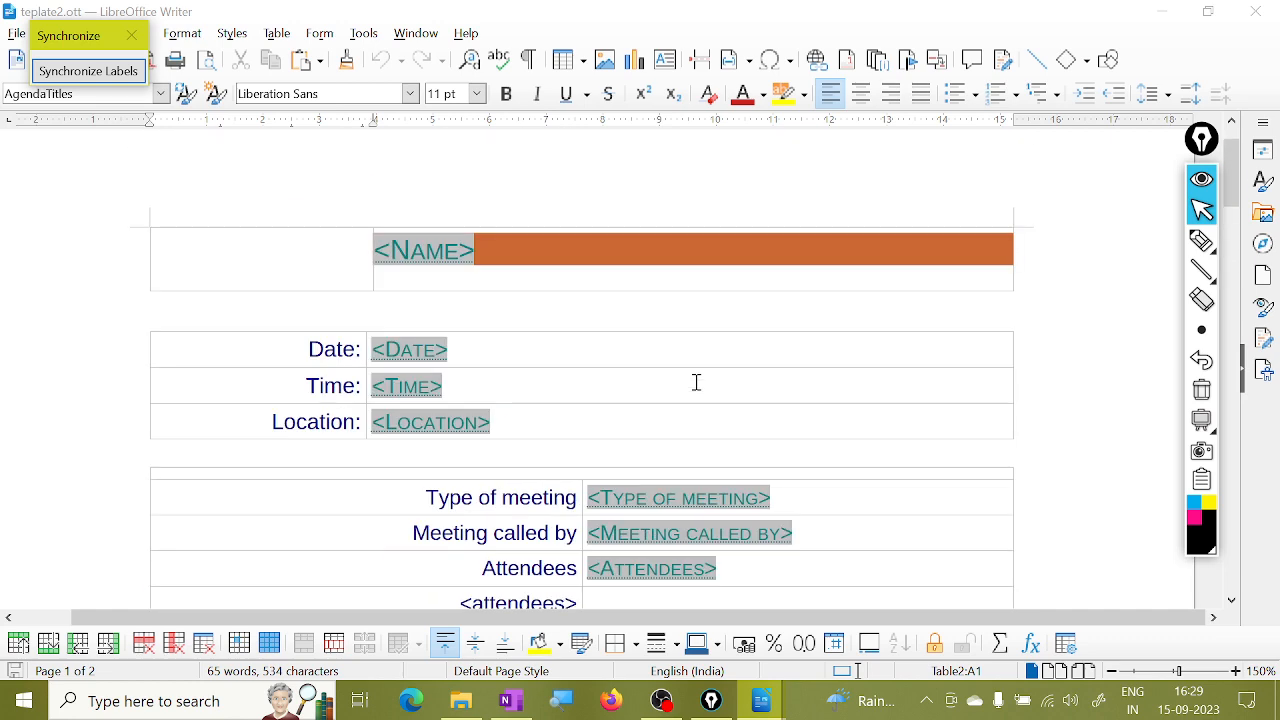
scroll(696, 383, down, 7)
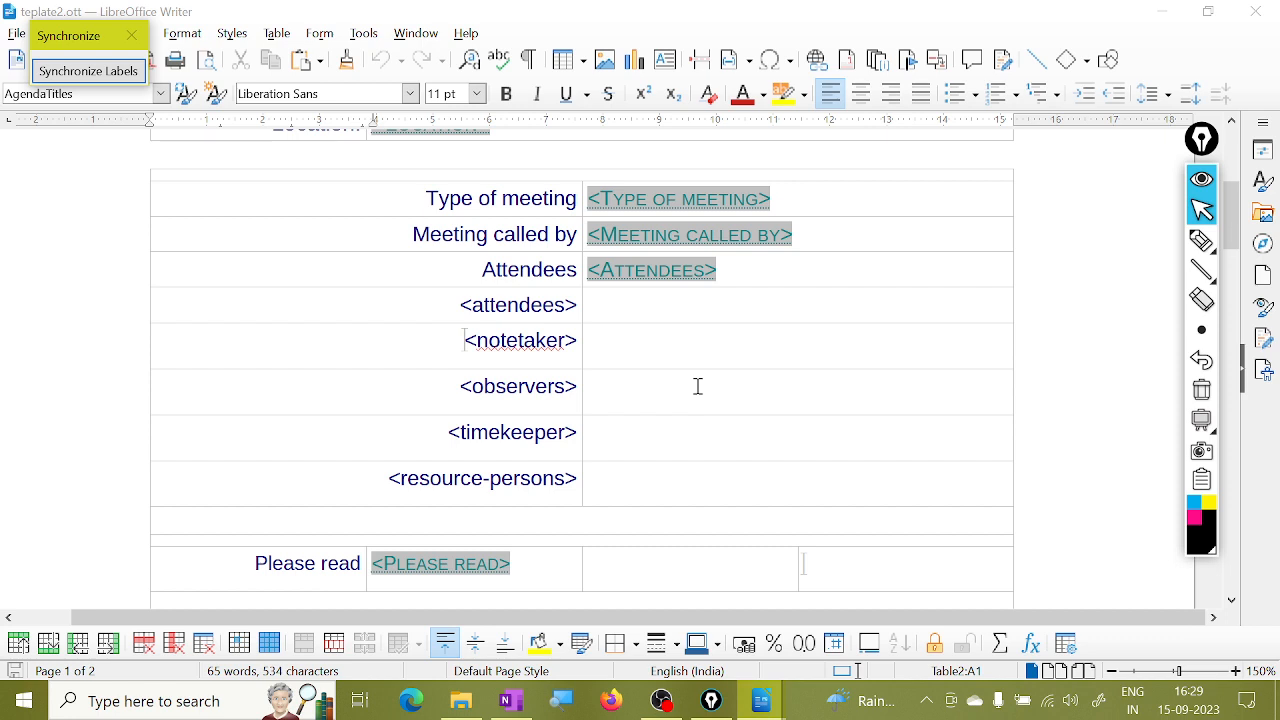
Move the Synchronize Labels toolbar aside and close the template, returning to vijay.odt.
drag(60, 40, 107, 100)
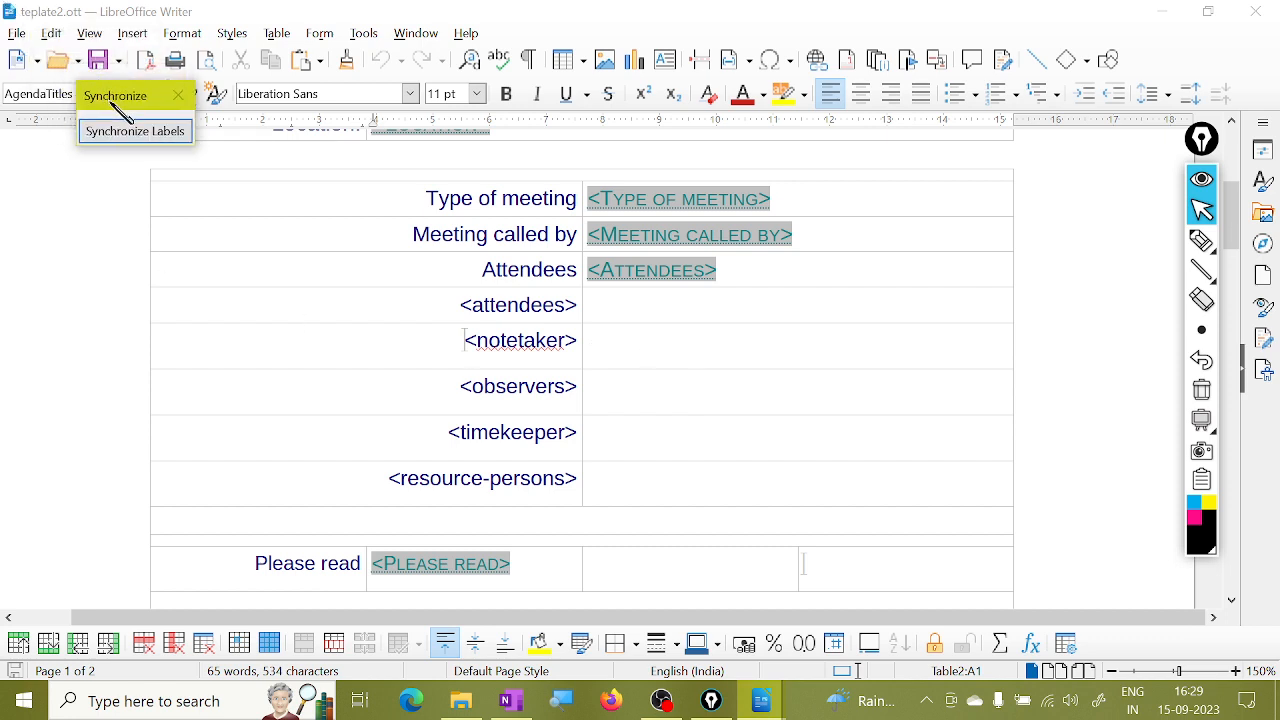
click(16, 34)
key(Escape)
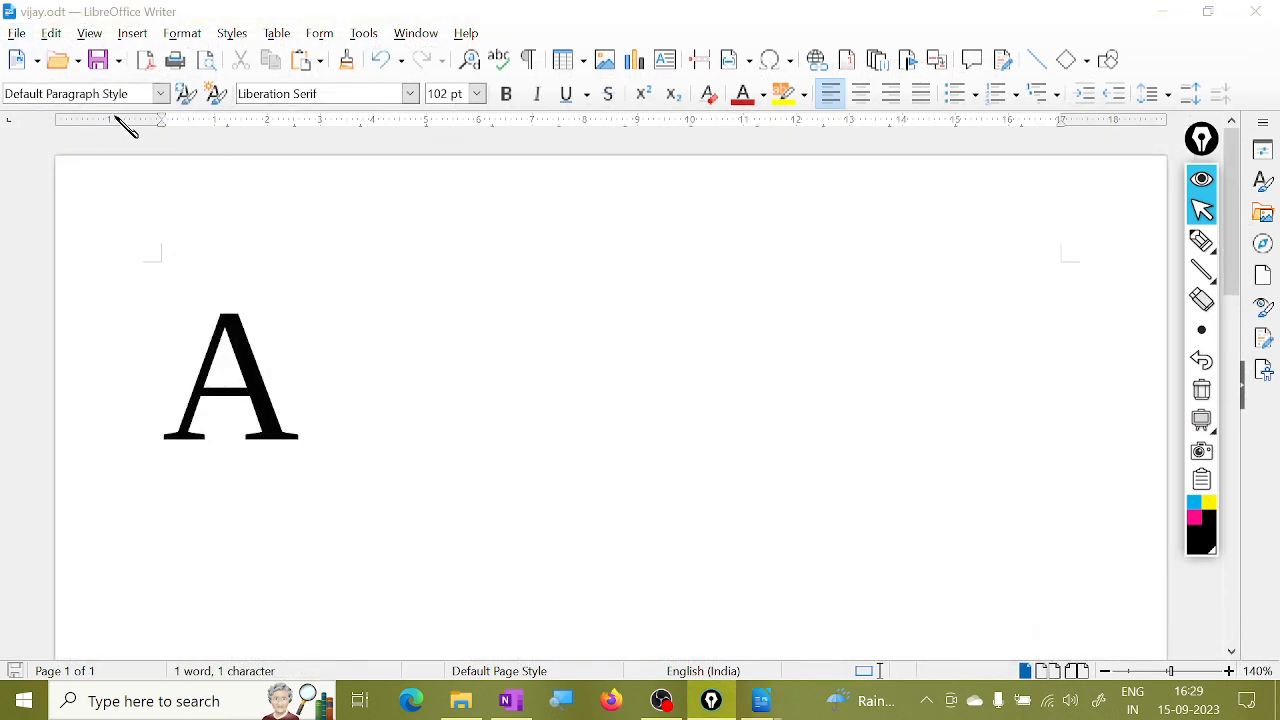
click(17, 33)
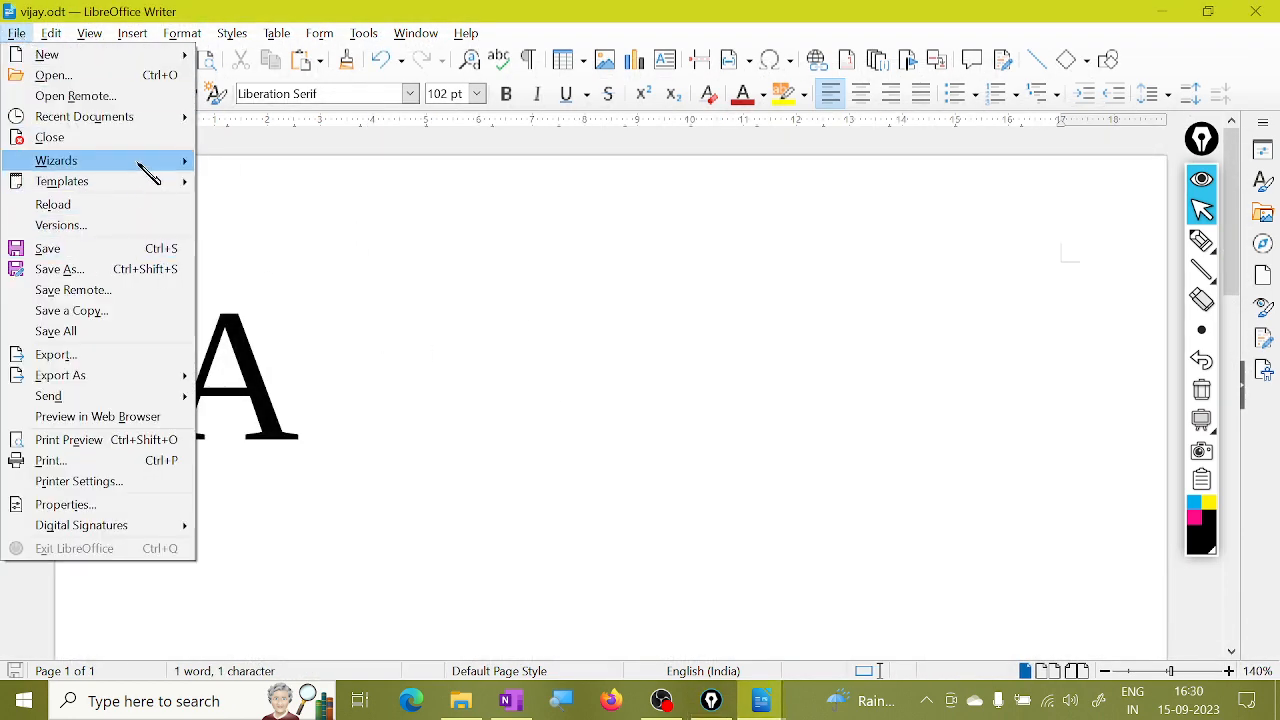
mouse_move(140, 166)
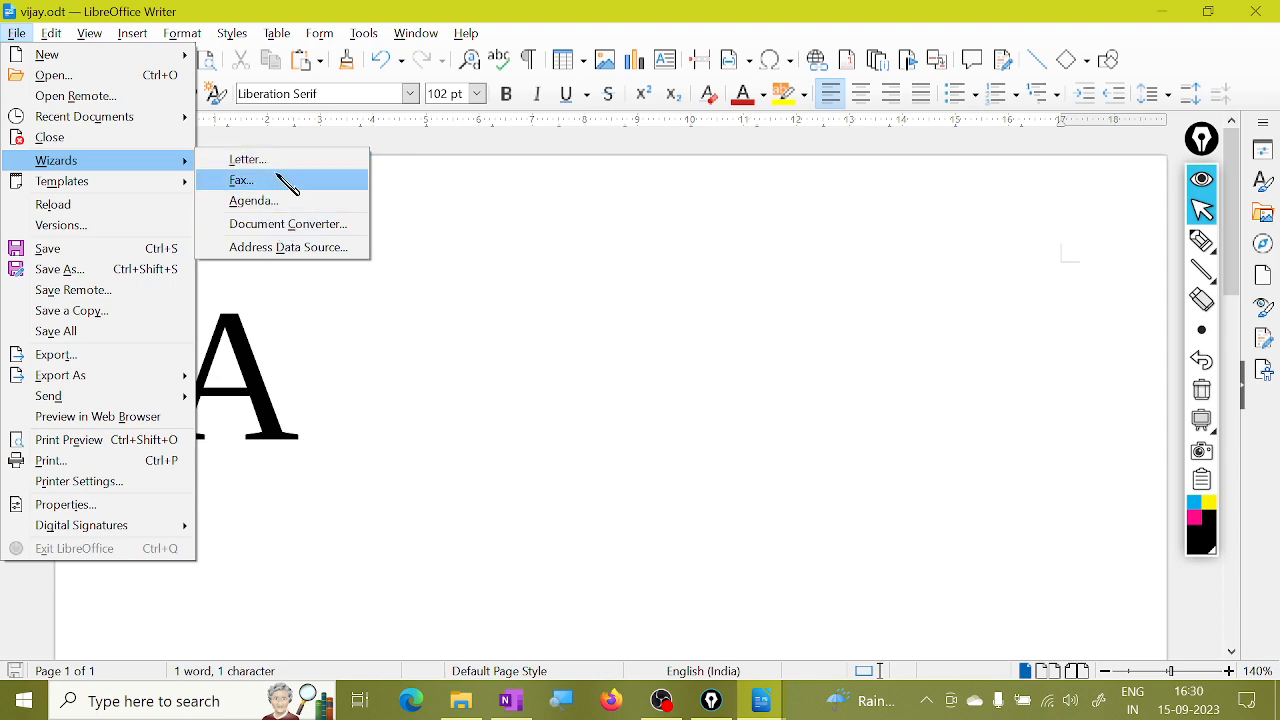
click(297, 232)
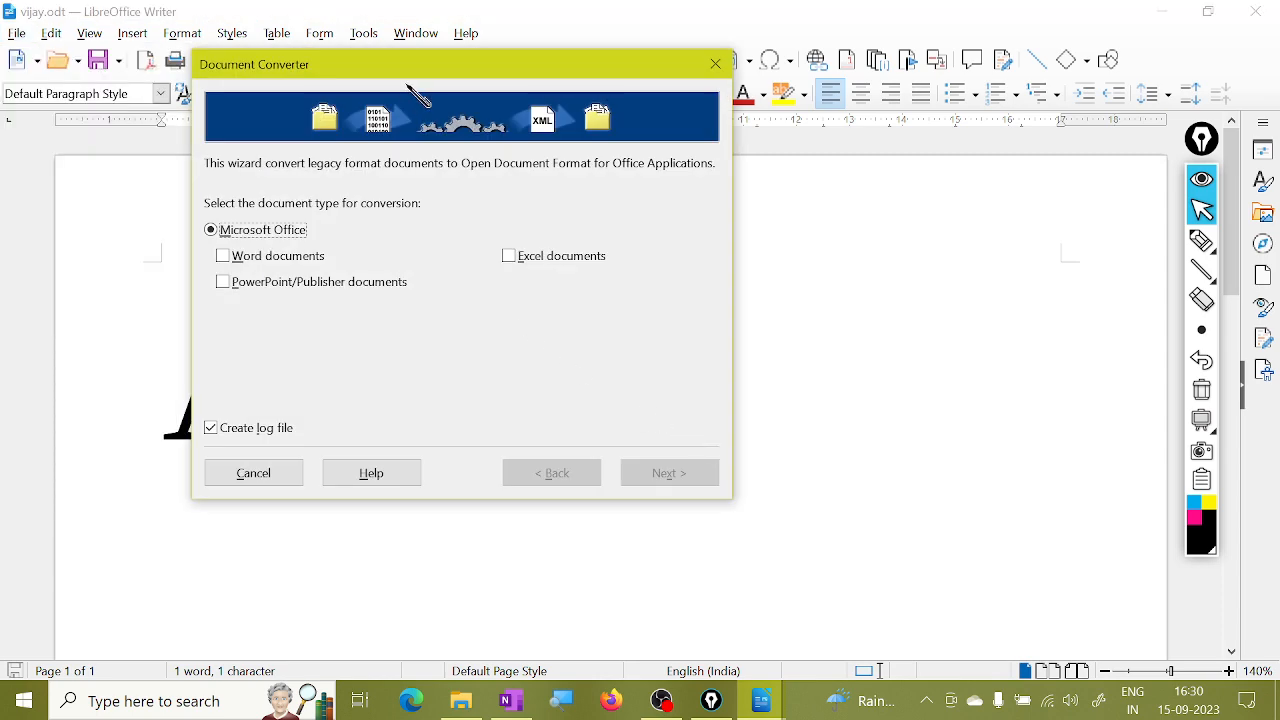
drag(409, 71, 613, 126)
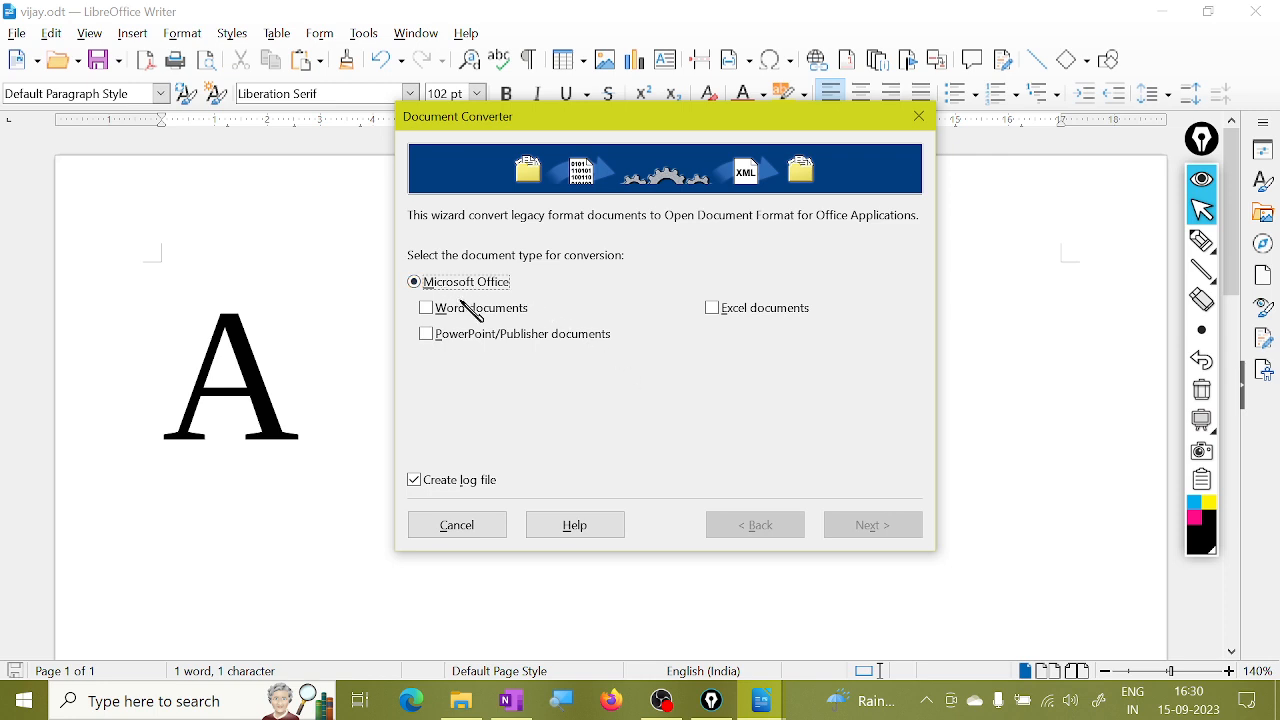
click(427, 309)
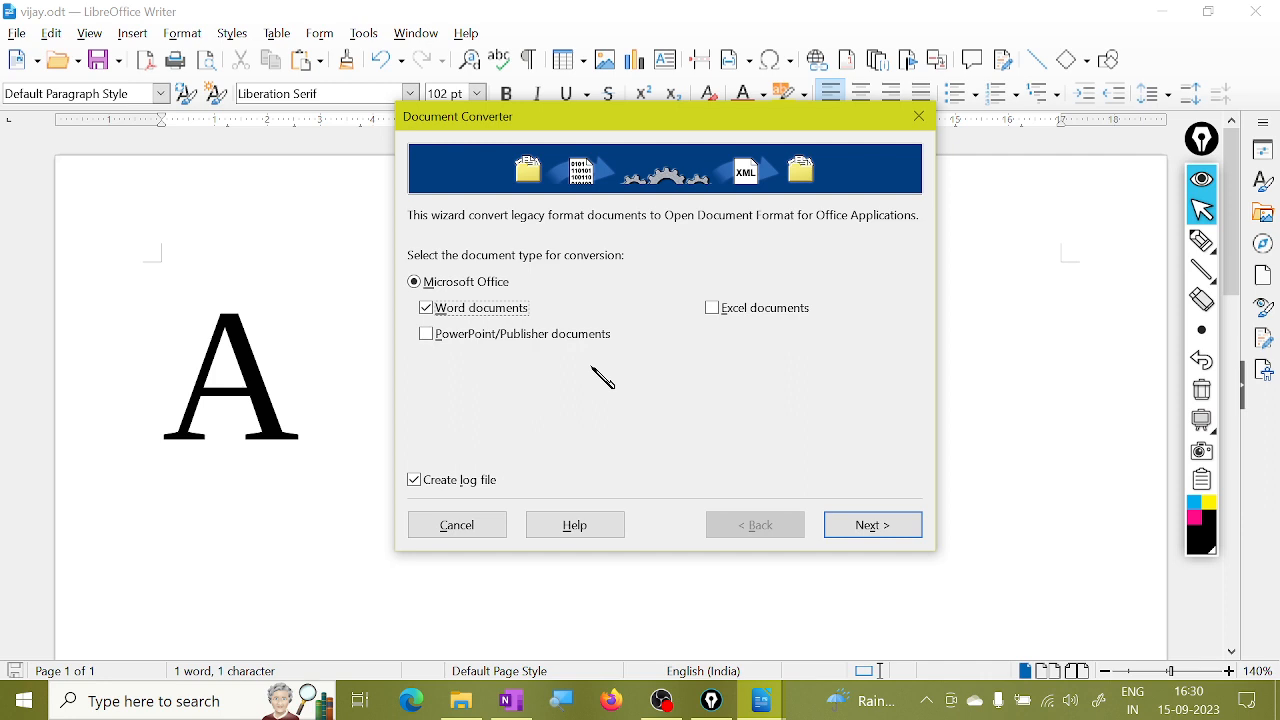
click(919, 117)
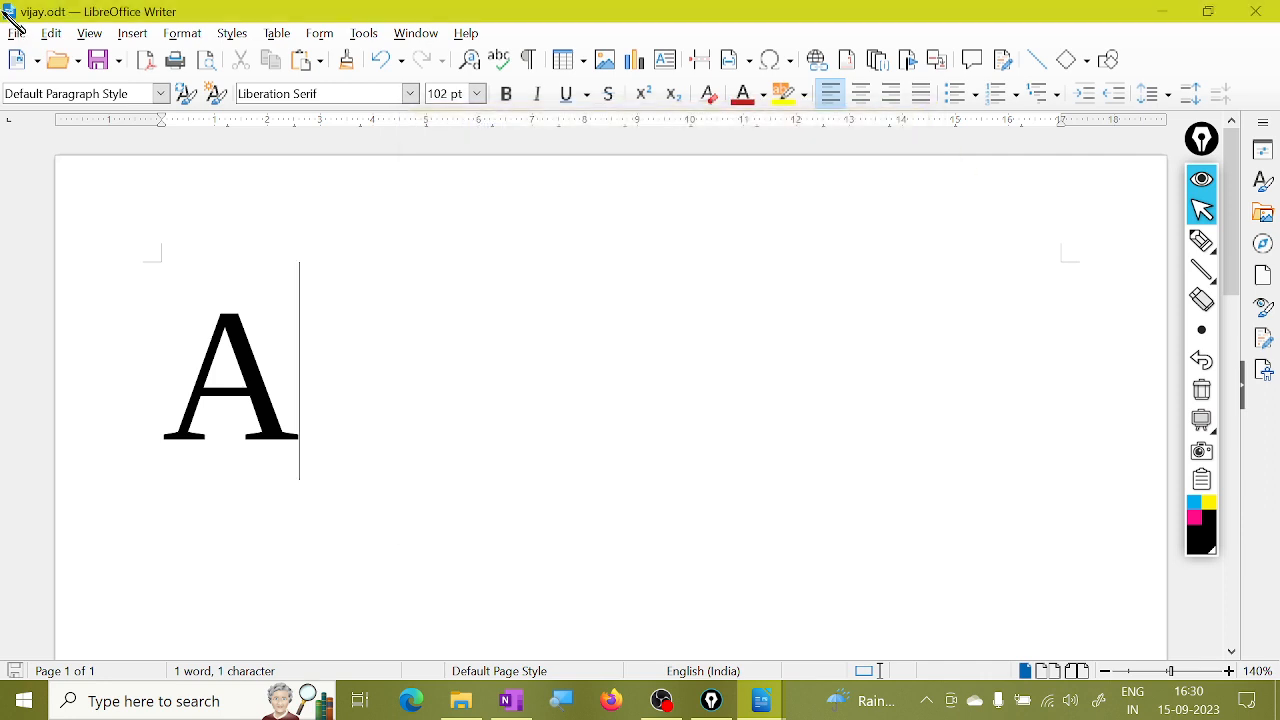
click(18, 33)
mouse_move(72, 163)
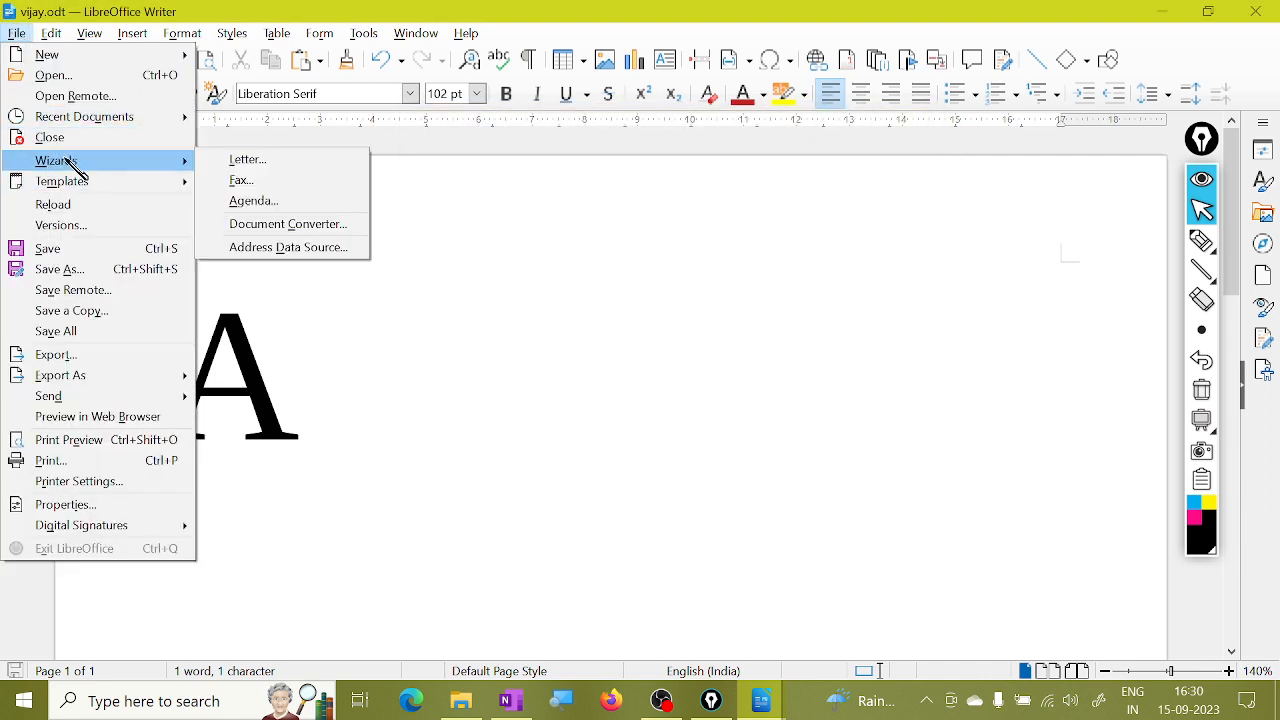
click(272, 252)
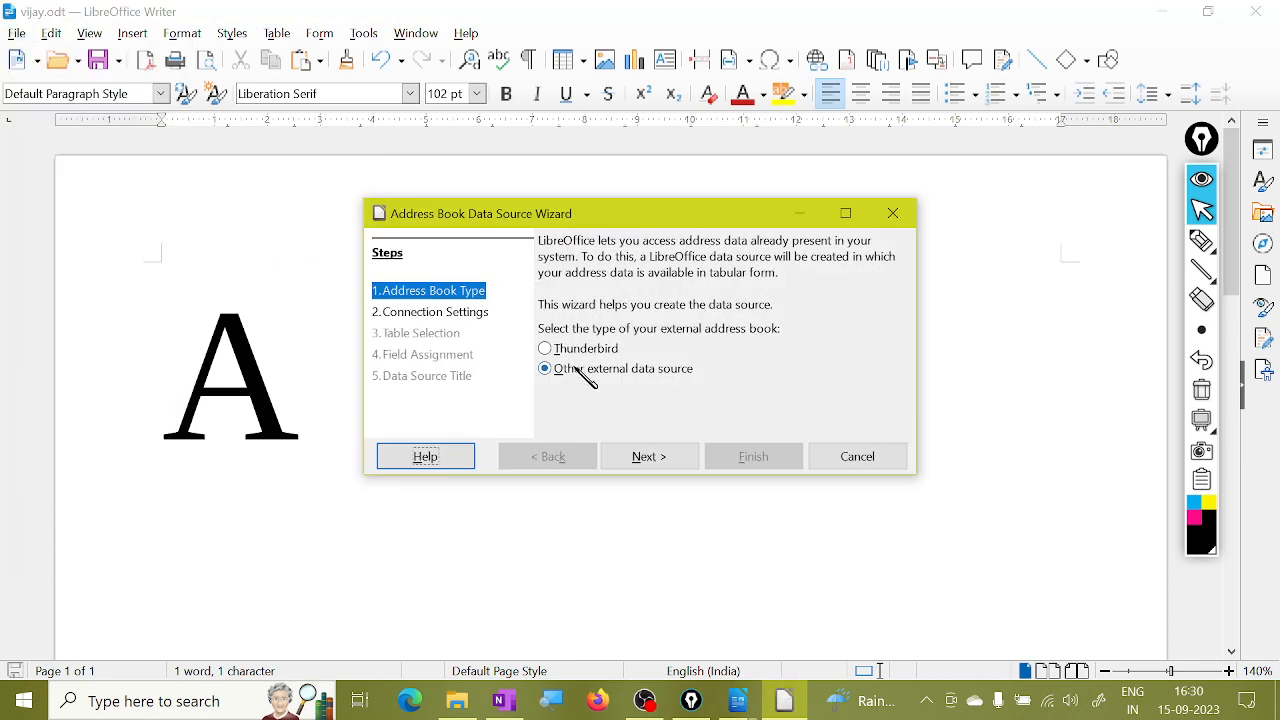
click(566, 352)
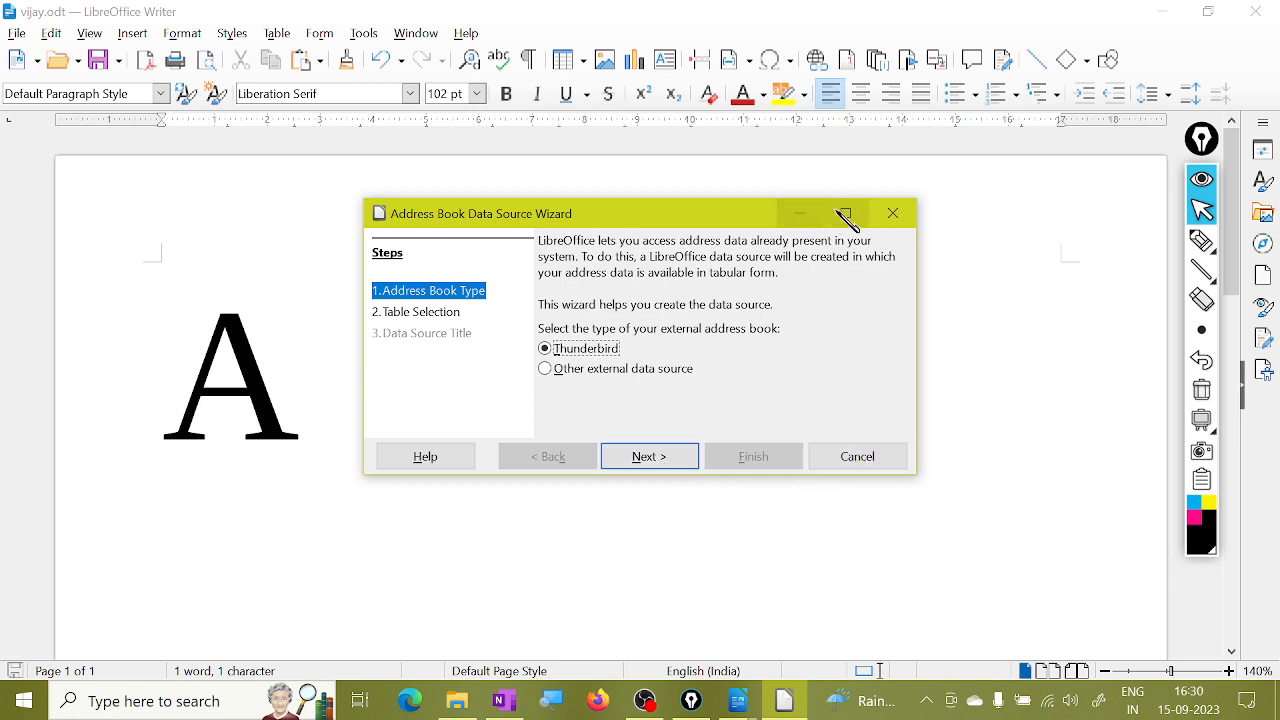
click(894, 214)
click(17, 33)
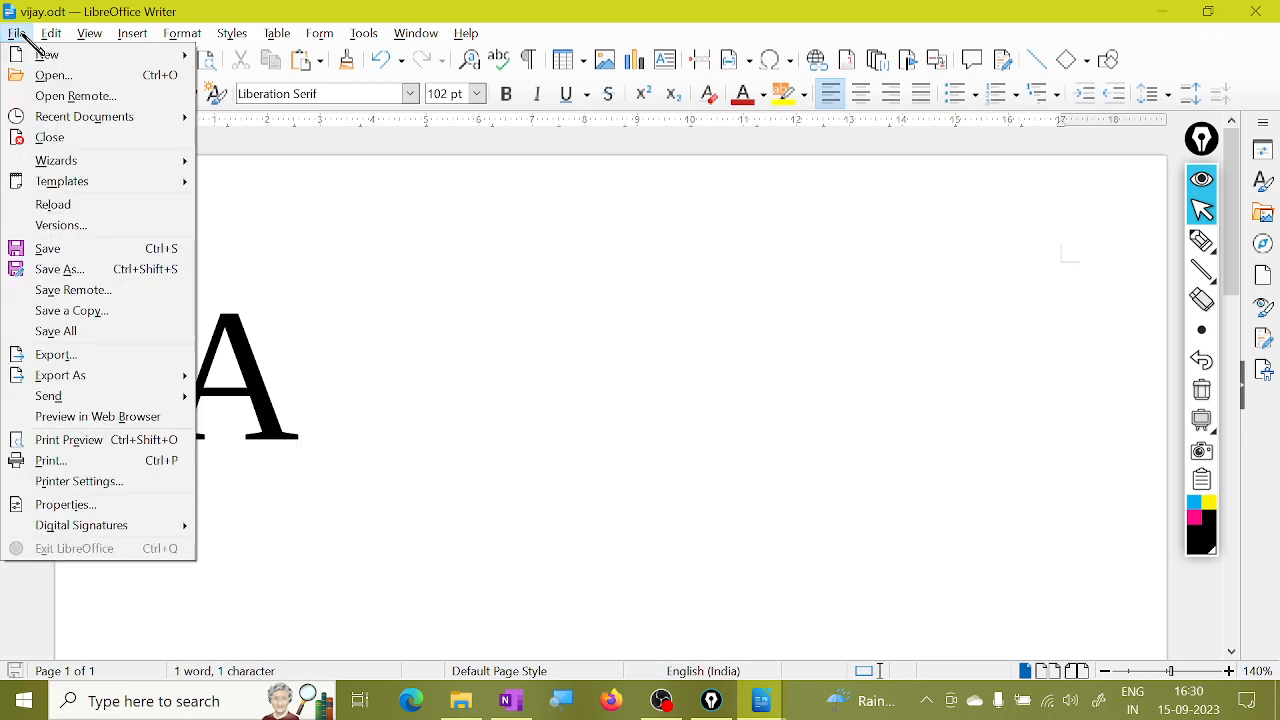
Open teplate1.ott for editing through Templates > Edit Template.
mouse_move(84, 195)
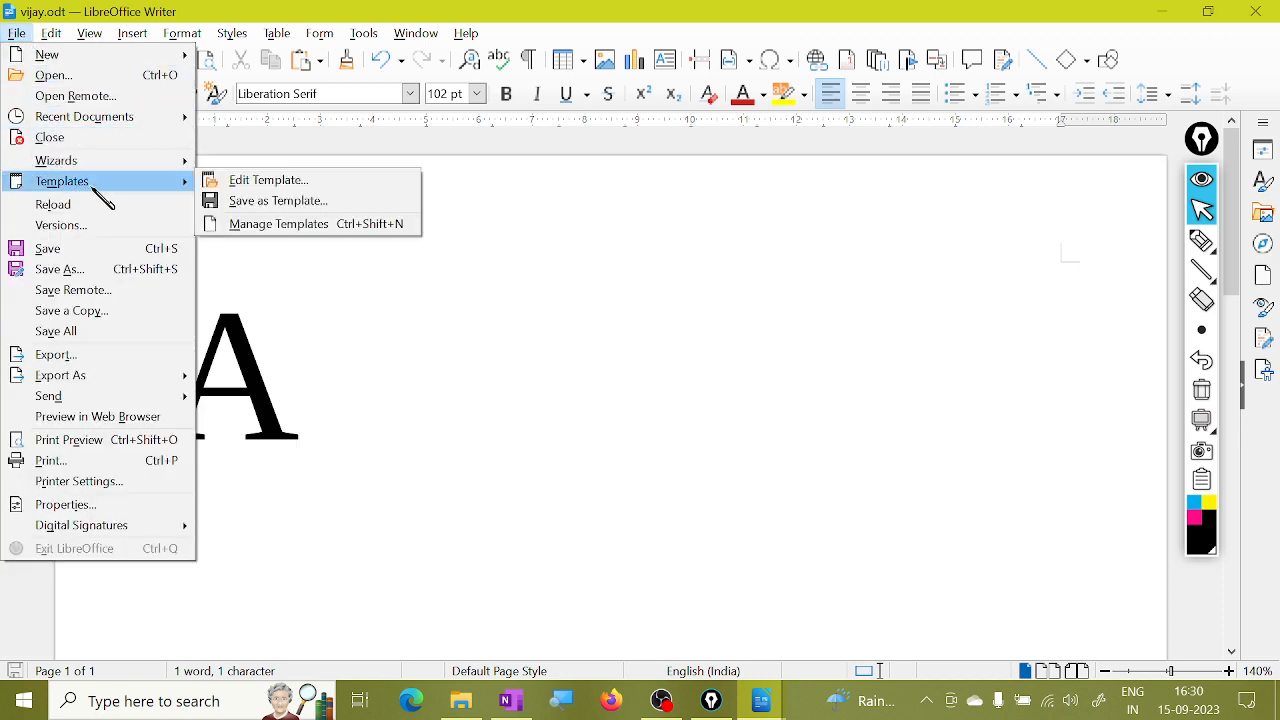
mouse_move(108, 166)
click(340, 183)
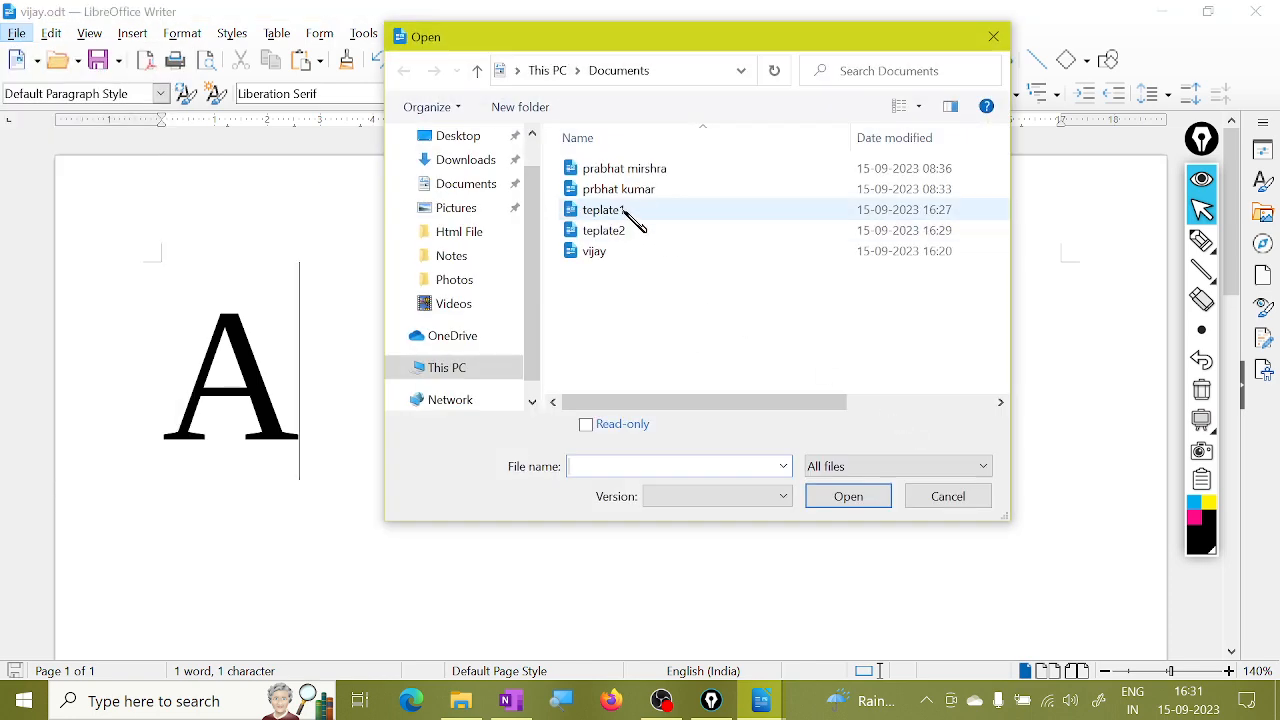
click(630, 212)
click(847, 506)
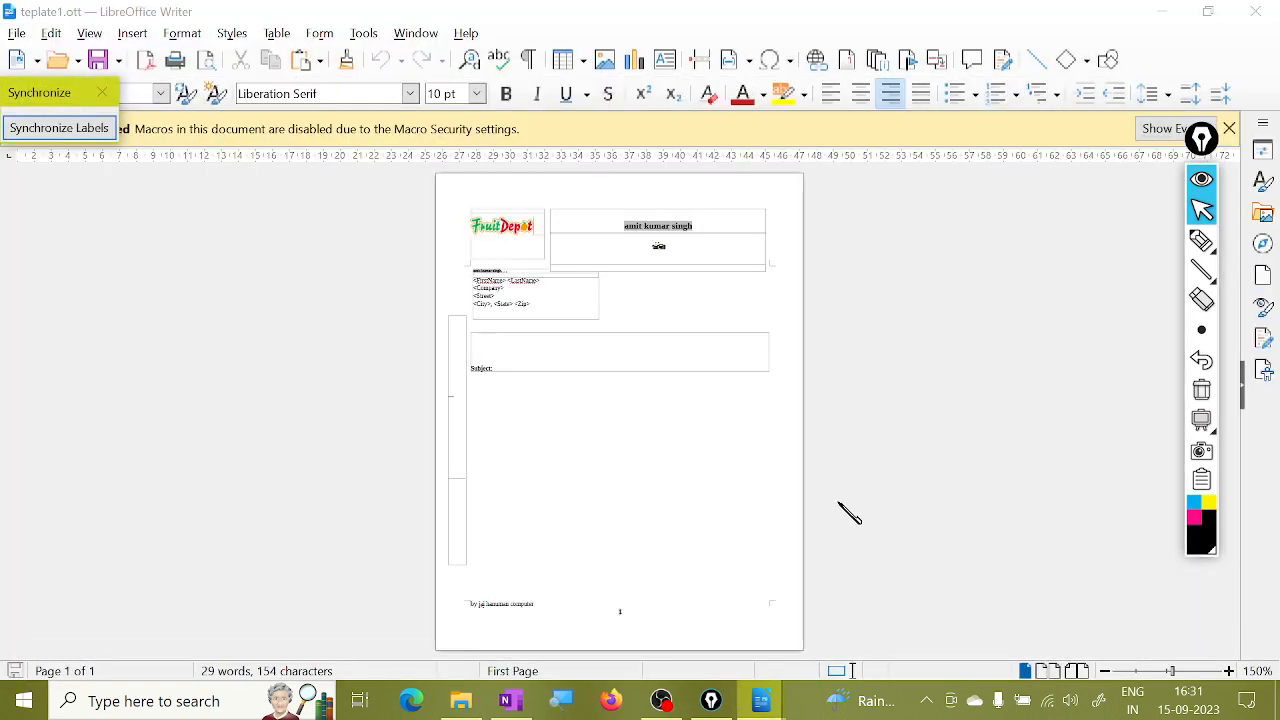
Close teplate1.ott, browse Recent Documents, and bring the OBS Studio window forward.
click(17, 33)
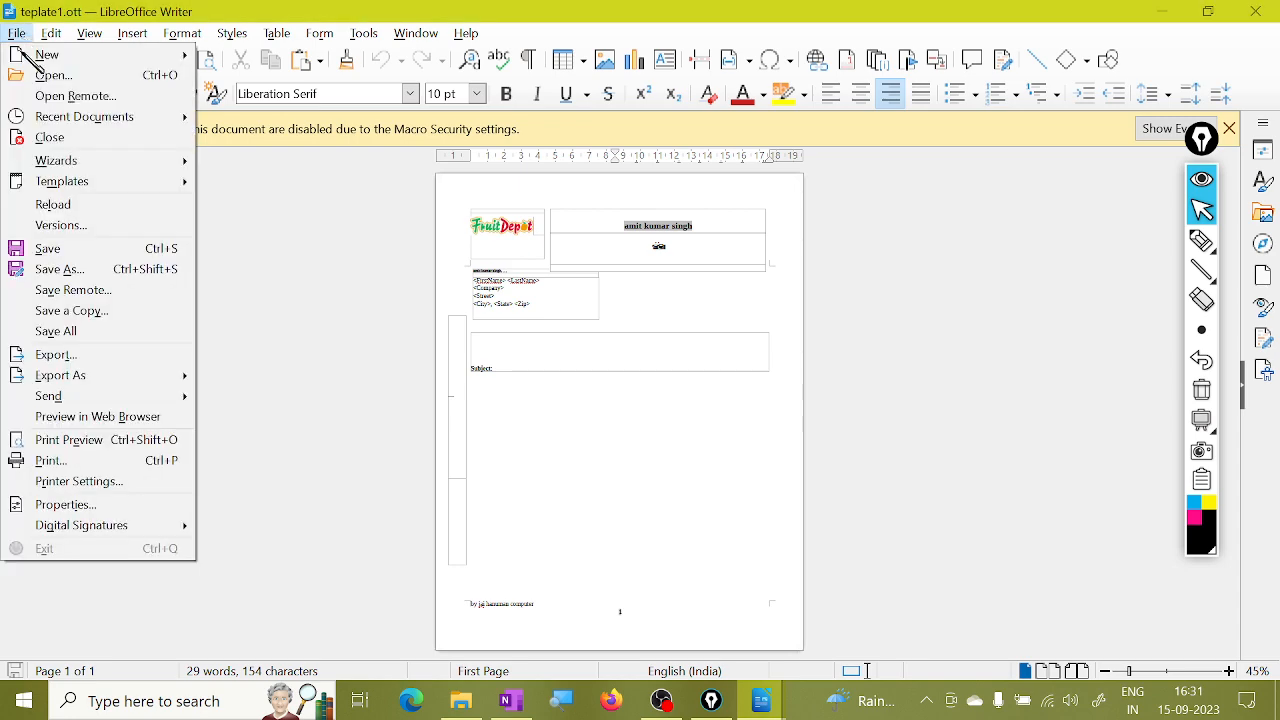
click(70, 138)
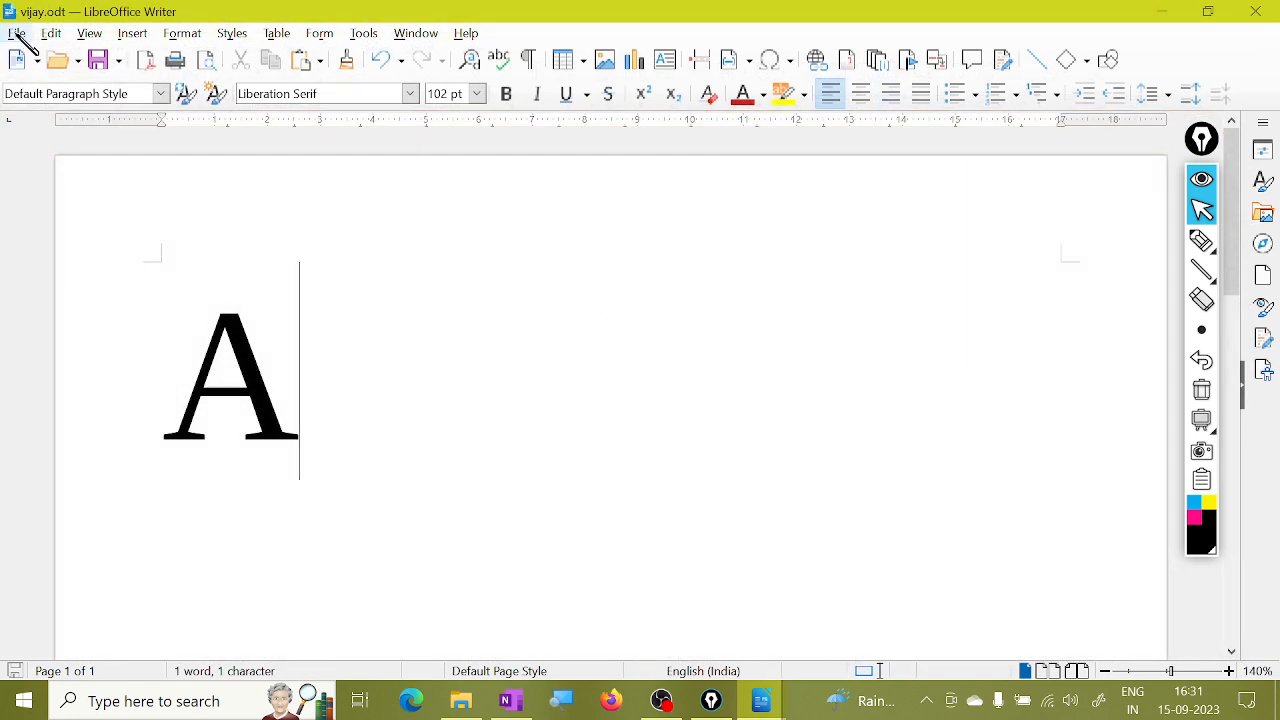
click(17, 33)
mouse_move(92, 187)
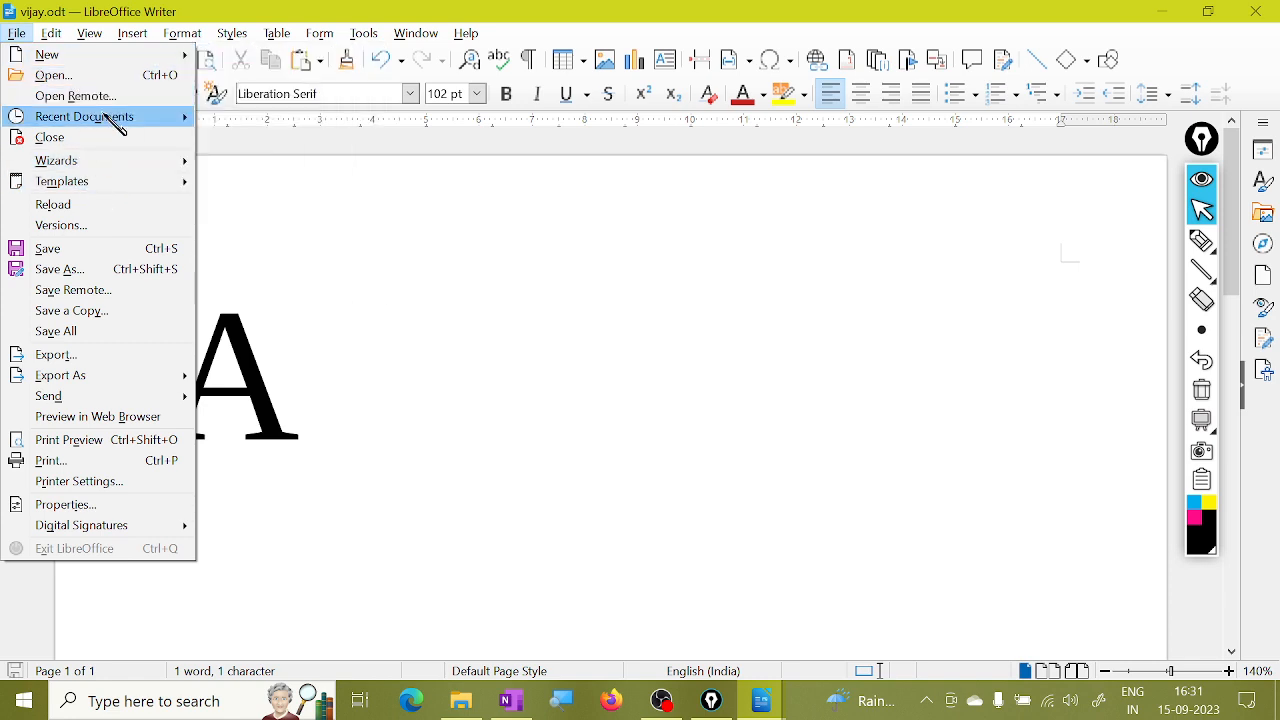
mouse_move(121, 120)
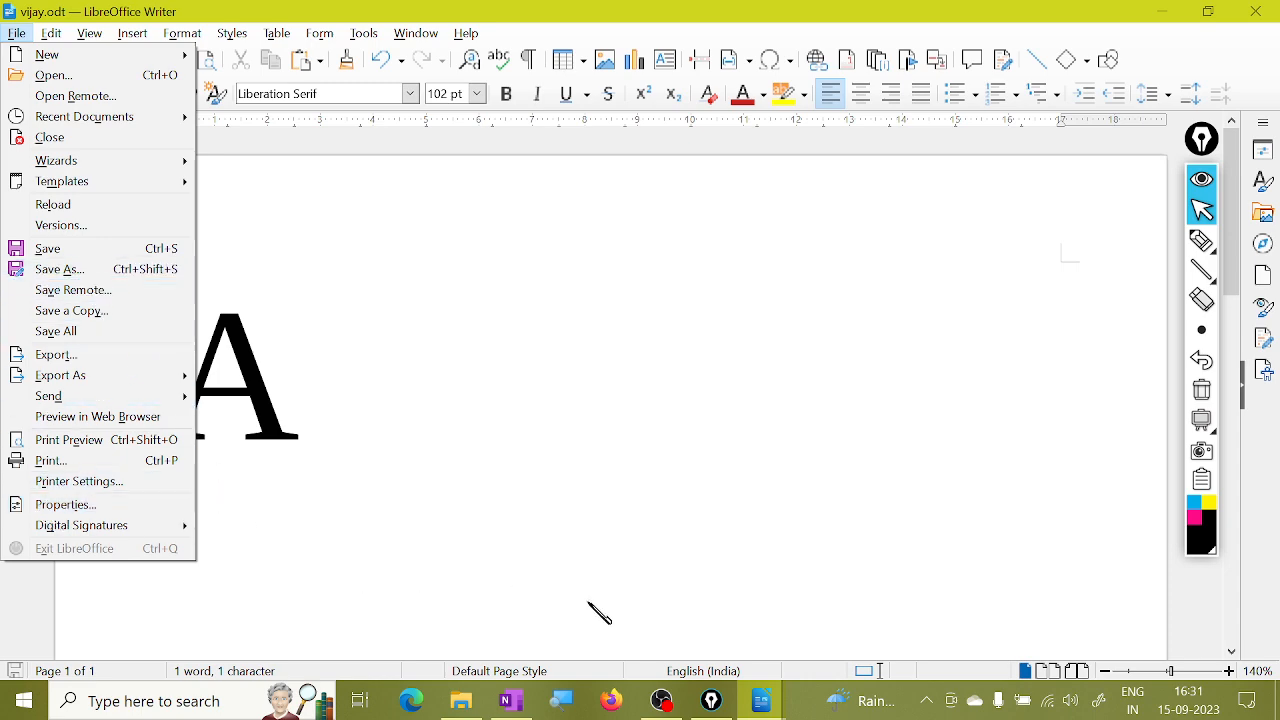
click(665, 702)
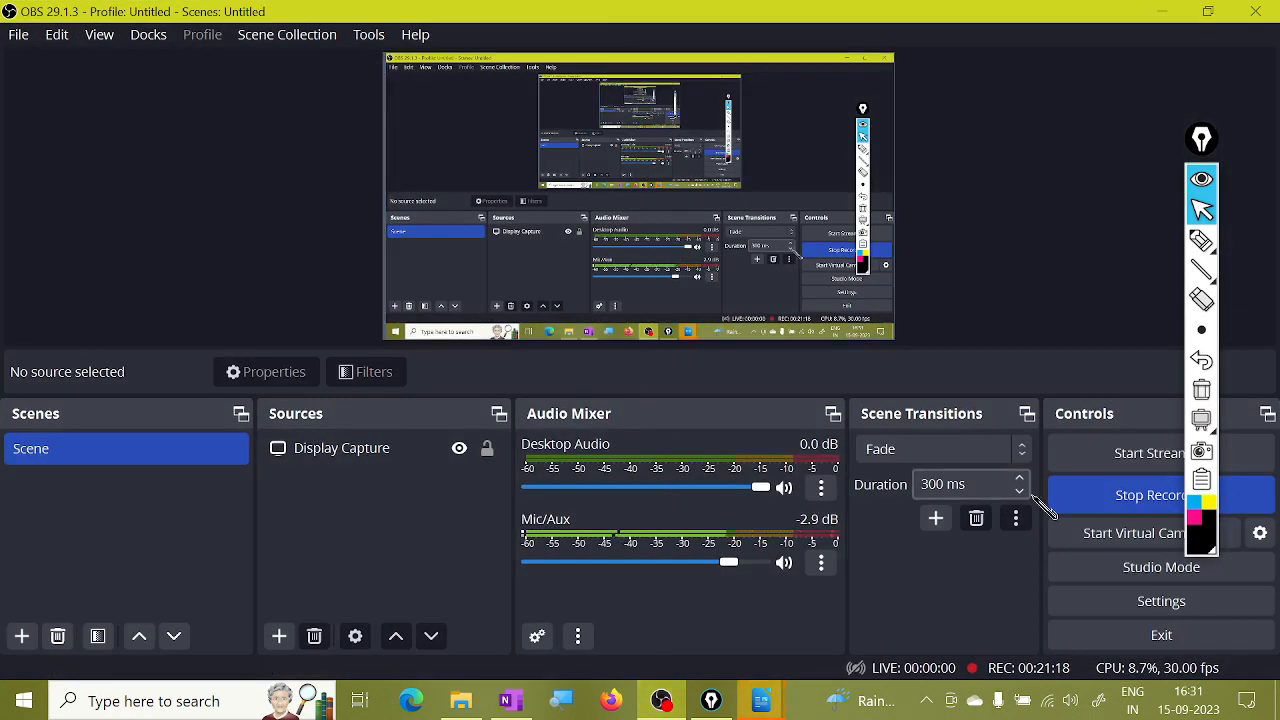